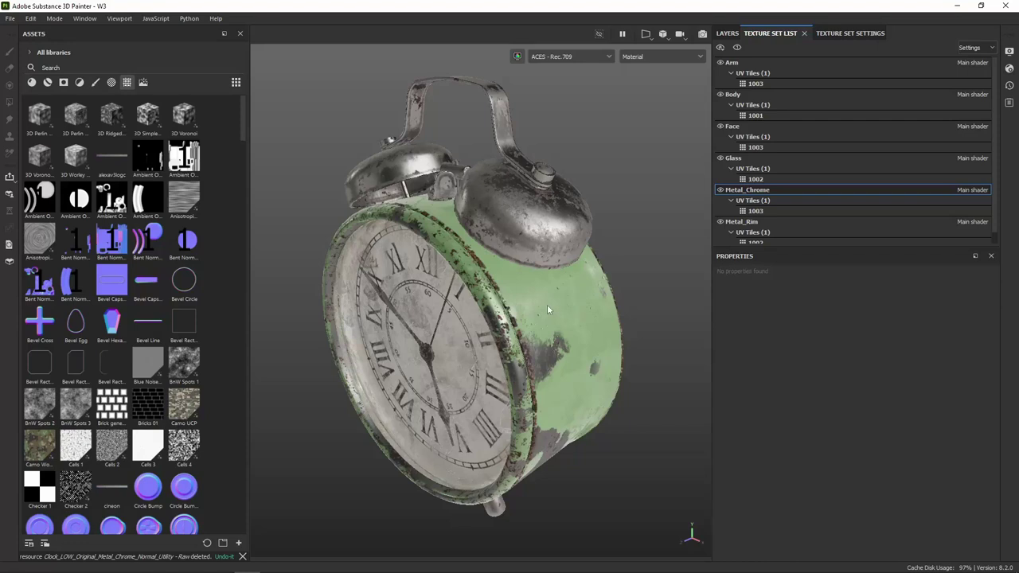
- Orbit and zoom around the clock, briefly isolating the Metal_Chrome texture set
mouse_move(624, 248)
left_mouse_down("alt")
mouse_move(539, 268)
mouse_move(553, 271)
left_mouse_up("alt")
scroll(553, 270, "up", 2)
scroll(555, 269, "up", 2)
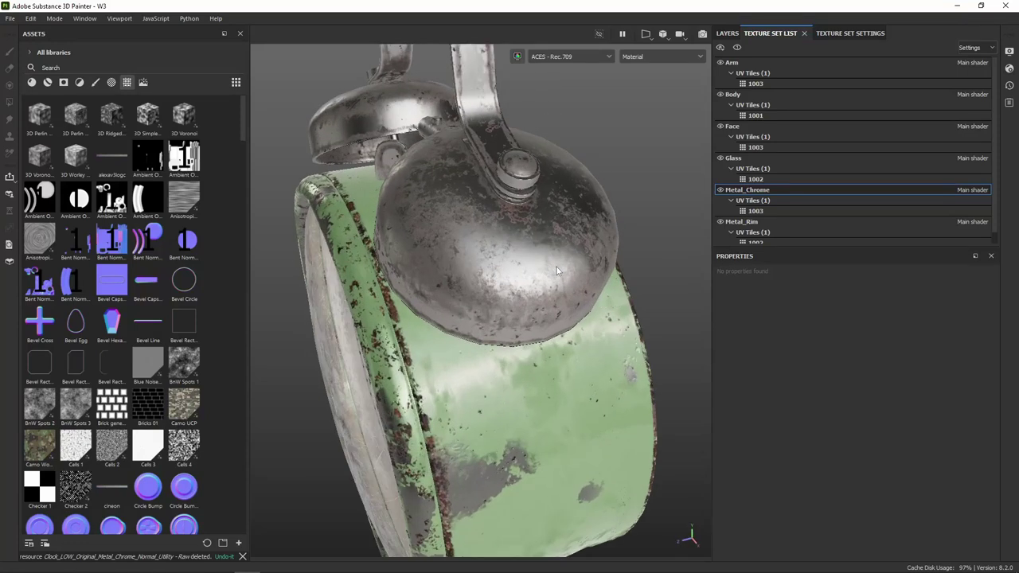
scroll(557, 267, "up", 2)
scroll(553, 279, "up", 2)
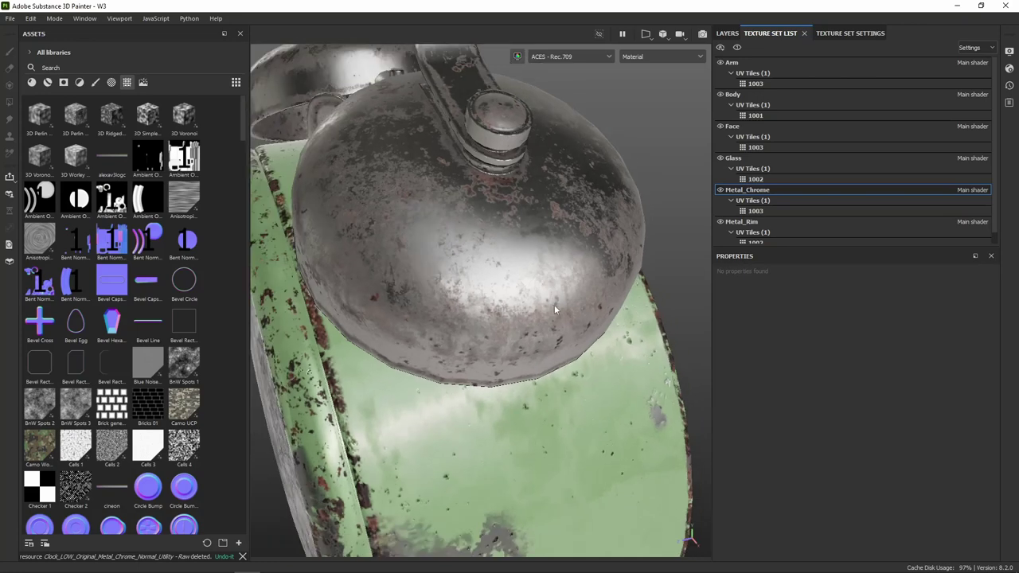
scroll(554, 304, "down", 2)
scroll(555, 306, "down", 1)
mouse_move(557, 292)
left_mouse_down("alt")
mouse_move(623, 205)
mouse_move(586, 241)
mouse_move(605, 255)
mouse_move(578, 279)
left_mouse_up("alt")
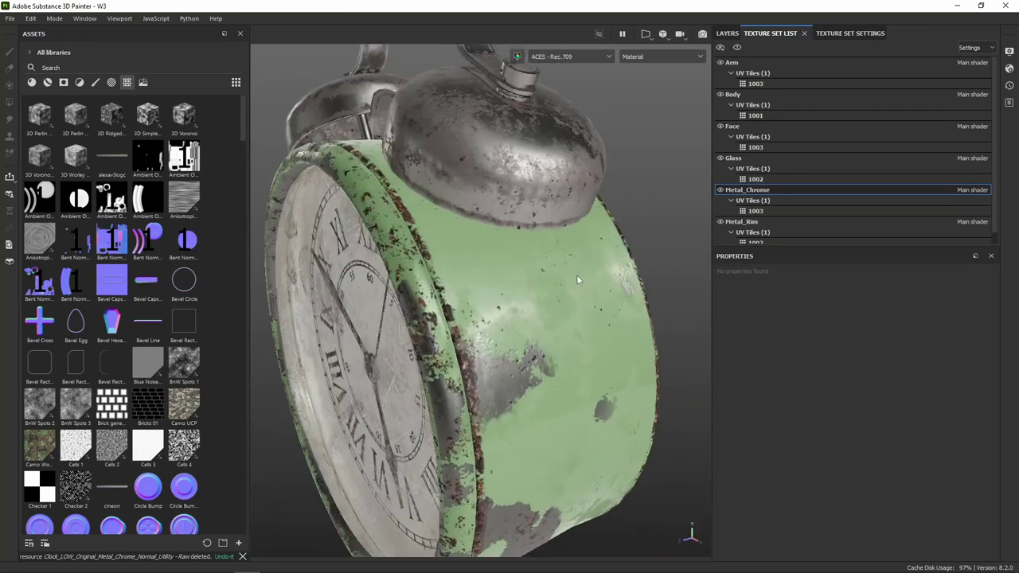
left_click(738, 47)
left_click(739, 47)
mouse_move(578, 332)
left_mouse_down("alt")
mouse_move(581, 230)
mouse_move(496, 230)
mouse_move(521, 227)
mouse_move(592, 270)
left_mouse_up("alt")
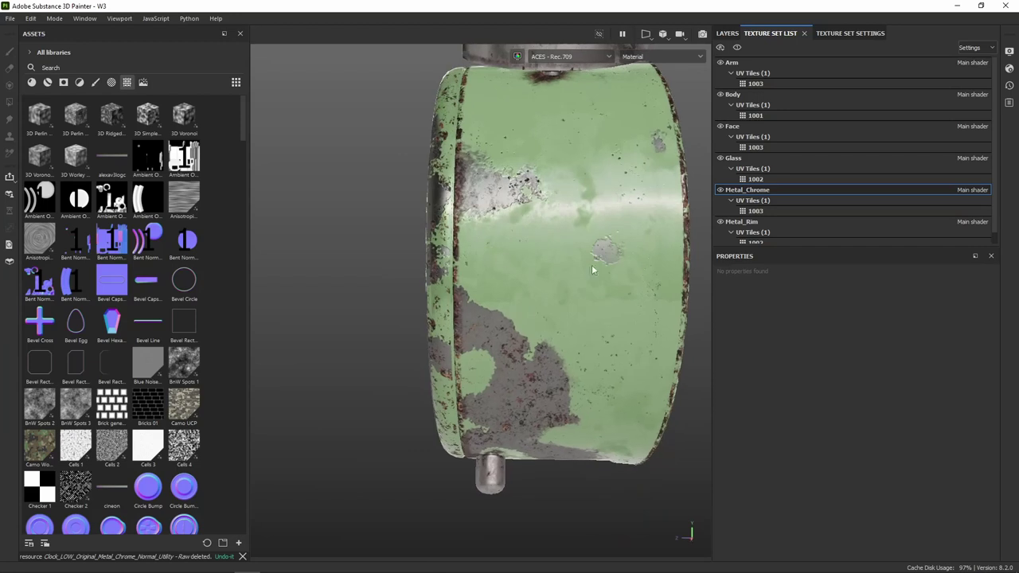
scroll(742, 226, "down", 1)
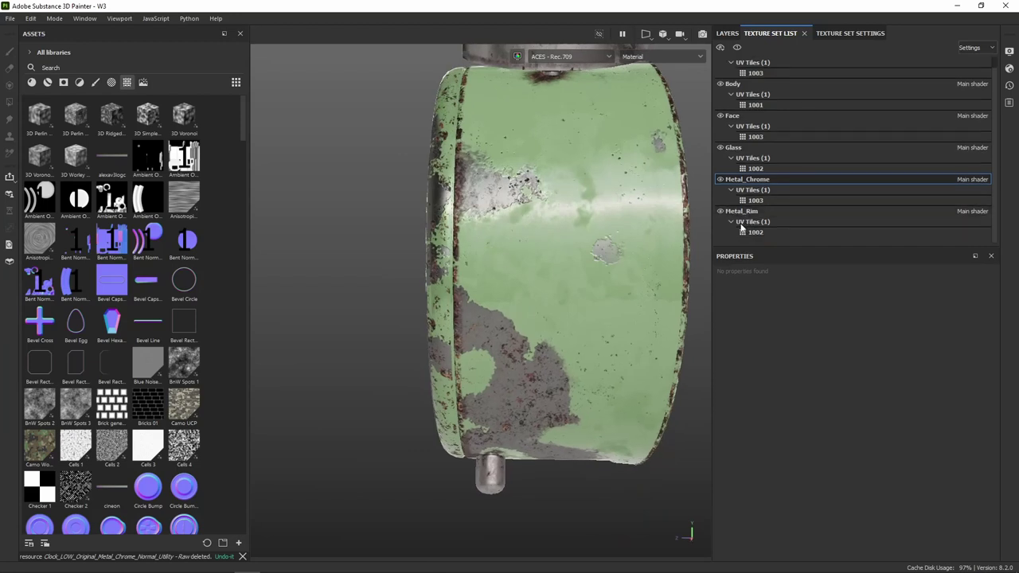
- Solo the Body texture set and turn its embossed end cap toward view
left_click(735, 86)
left_click(738, 48)
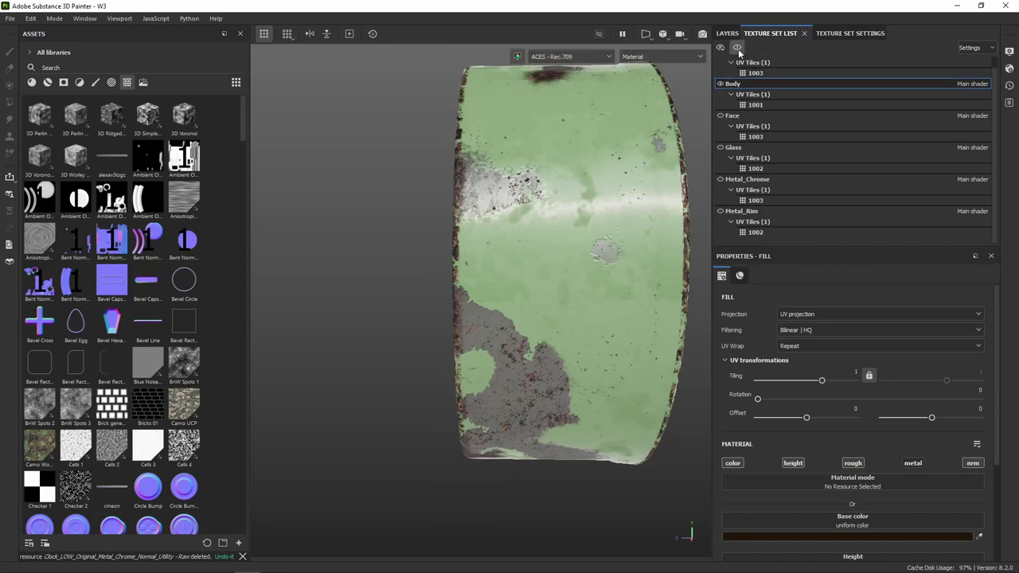
mouse_move(466, 254)
left_mouse_down("alt")
mouse_move(497, 240)
mouse_move(573, 232)
mouse_move(523, 231)
mouse_move(577, 304)
mouse_move(509, 280)
mouse_move(449, 281)
left_mouse_up("alt")
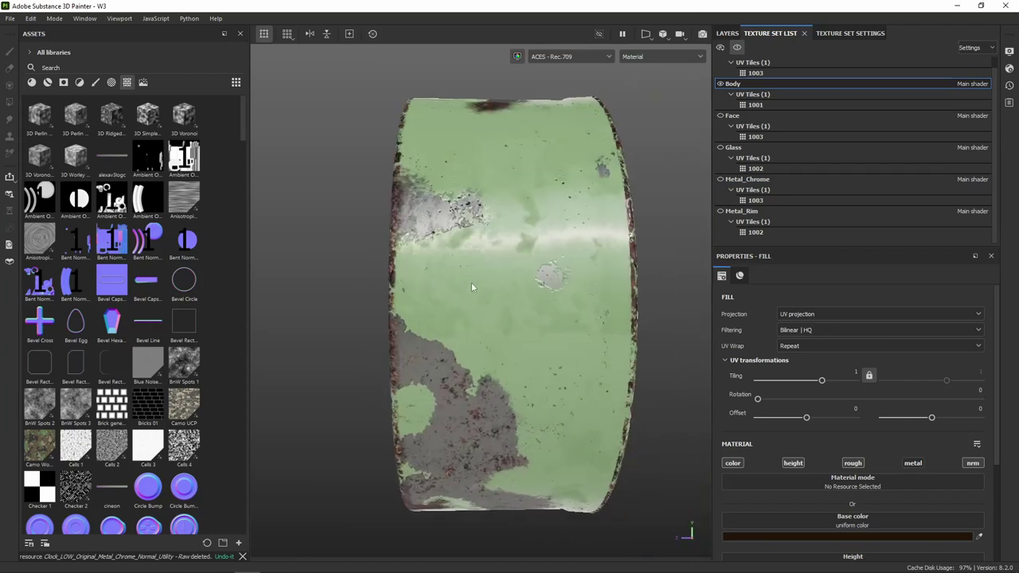
mouse_move(511, 284)
left_mouse_down("alt")
mouse_move(520, 238)
mouse_move(393, 228)
mouse_move(350, 236)
mouse_move(531, 171)
mouse_move(477, 231)
mouse_move(517, 304)
mouse_move(614, 199)
mouse_move(421, 231)
left_mouse_up("alt")
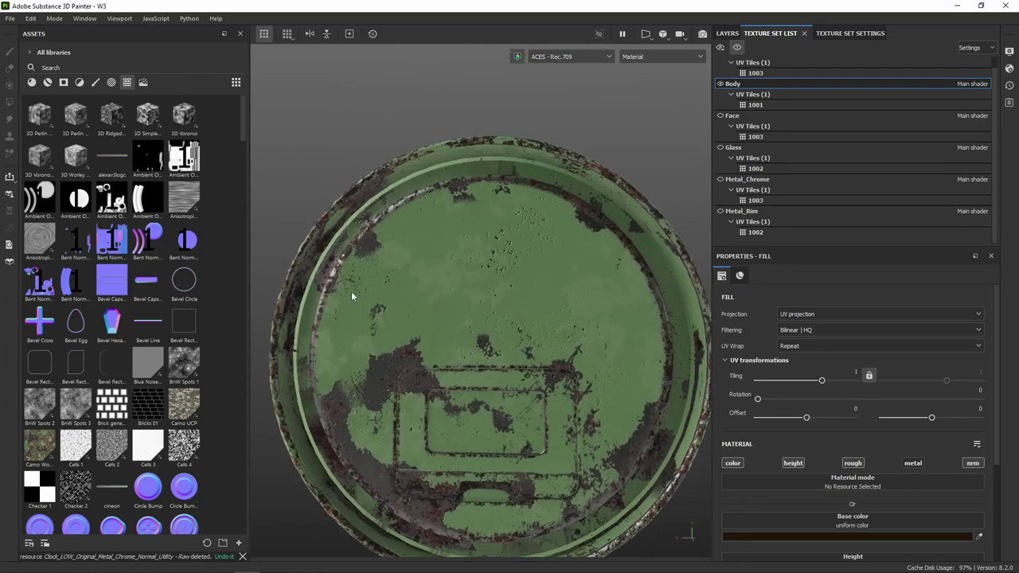
scroll(515, 413, "up", 3)
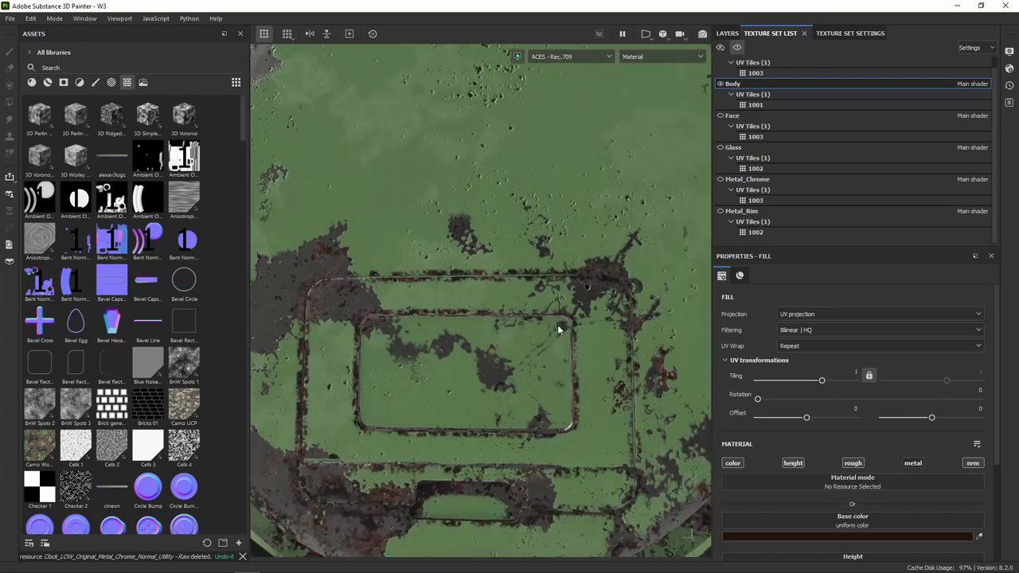
- Drag Fill layer 1 into the NAS_Paint Rust folder and collapse that folder
left_click(726, 33)
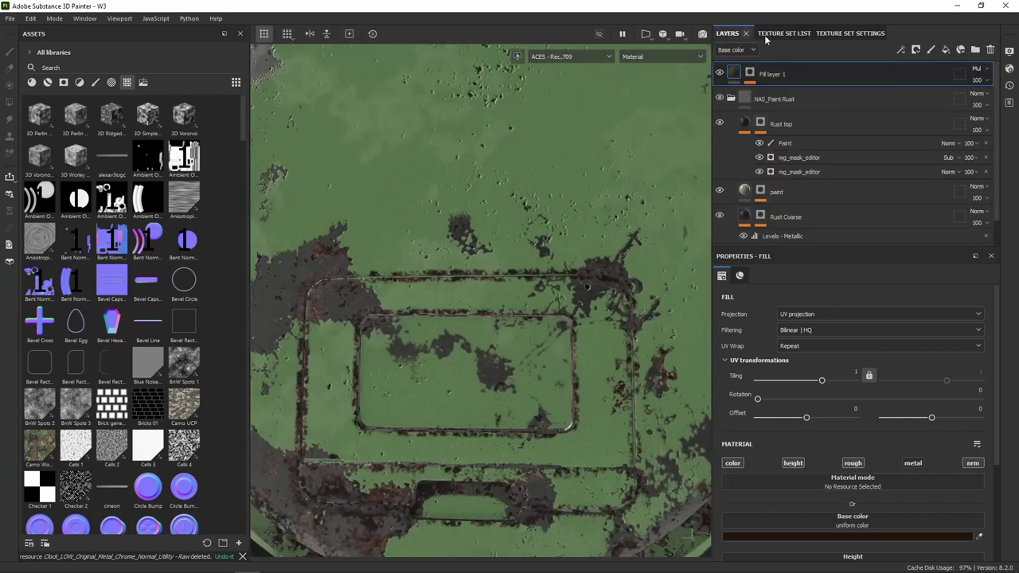
left_click(749, 73)
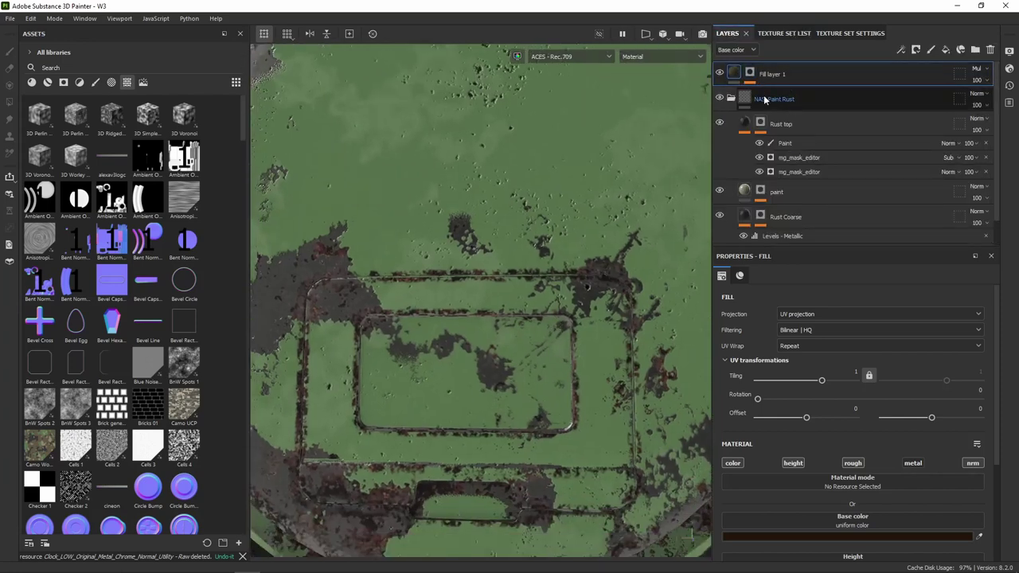
left_click(730, 99)
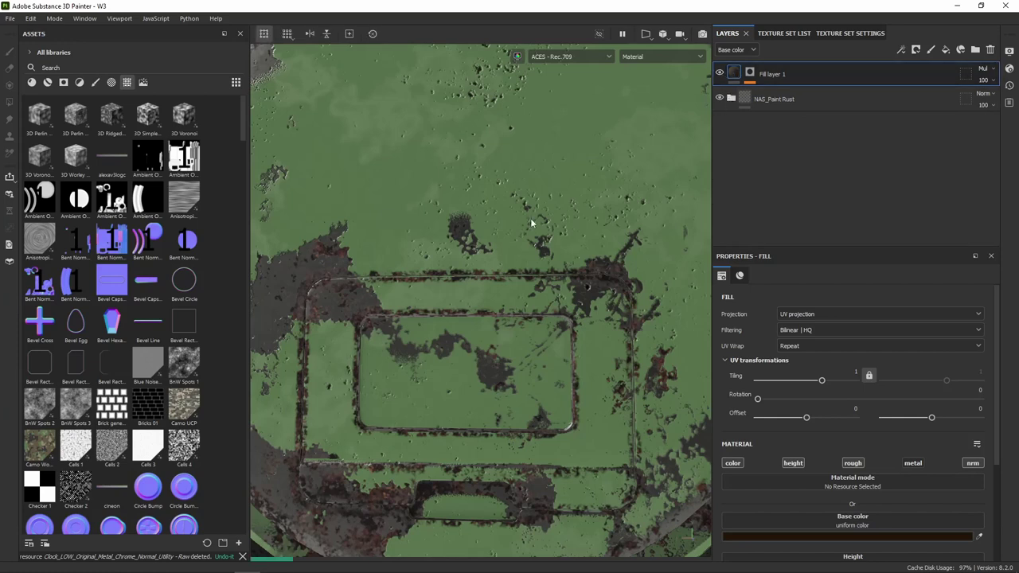
key("f")
mouse_move(569, 209)
left_mouse_down("alt")
mouse_move(538, 235)
mouse_move(633, 188)
left_mouse_up("alt")
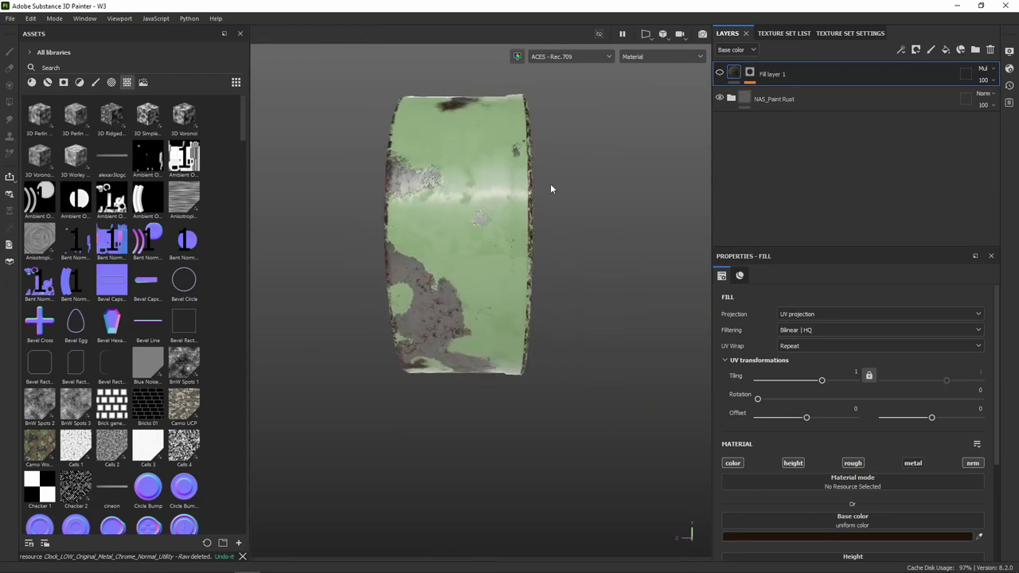
mouse_move(550, 189)
left_mouse_down("alt")
mouse_move(518, 228)
mouse_move(627, 226)
left_mouse_up("alt")
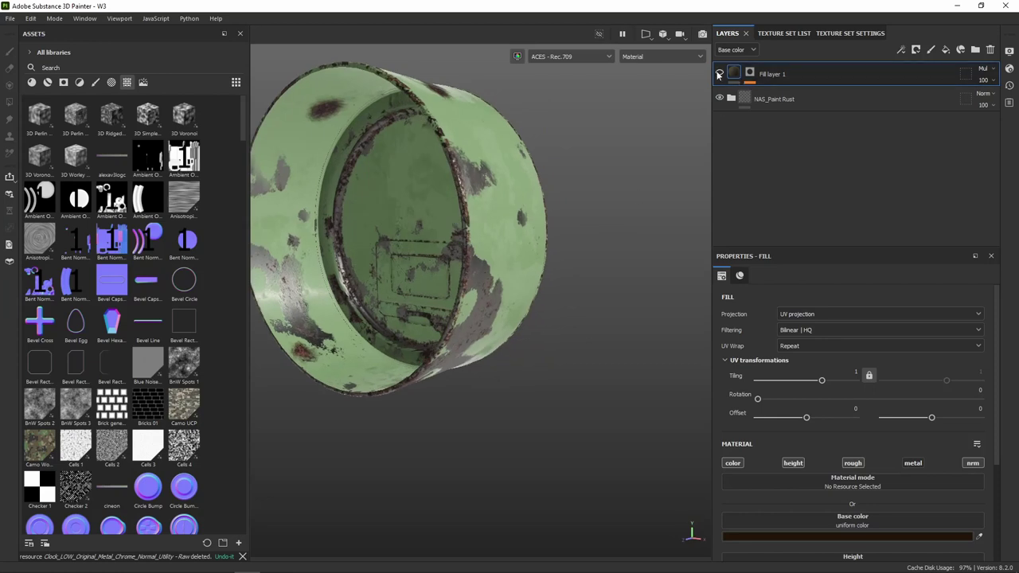
mouse_move(585, 209)
left_mouse_down("alt")
mouse_move(432, 227)
mouse_move(518, 216)
mouse_move(586, 256)
mouse_move(386, 191)
mouse_move(334, 187)
left_mouse_up("alt")
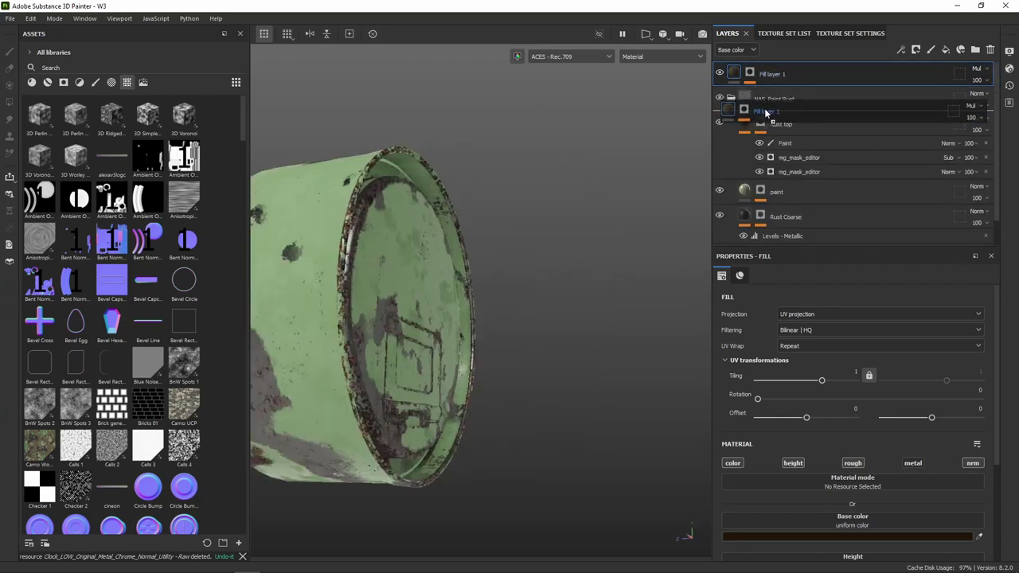
left_click_drag(753, 85, 743, 101)
left_click(731, 72)
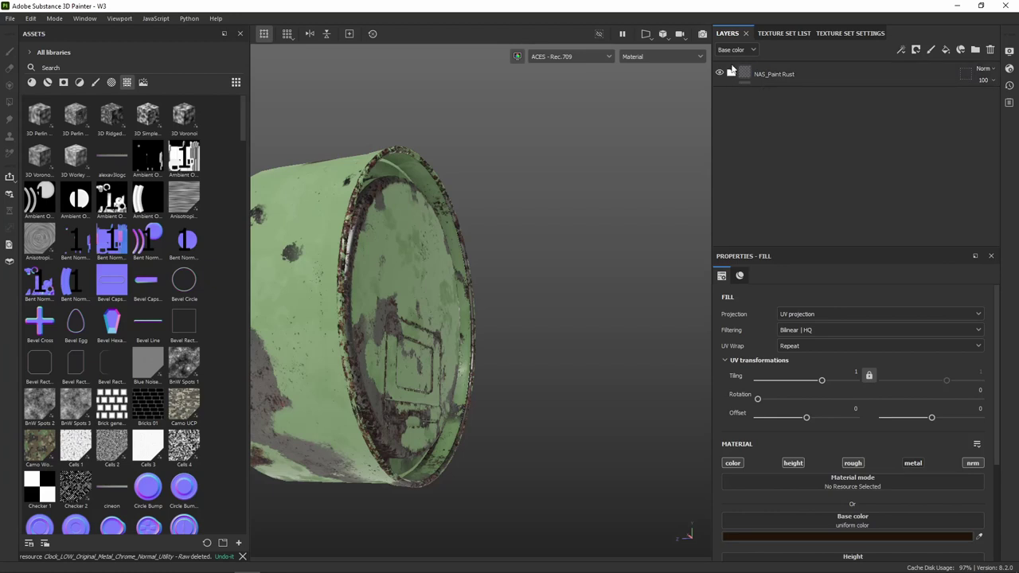
- Hide the NAS_Paint Rust folder to reveal the bare disc geometry
left_click(719, 73)
mouse_move(527, 316)
left_mouse_down("alt")
mouse_move(568, 193)
mouse_move(555, 374)
left_mouse_up("alt")
scroll(556, 374, "up", 5)
scroll(589, 171, "down", 2)
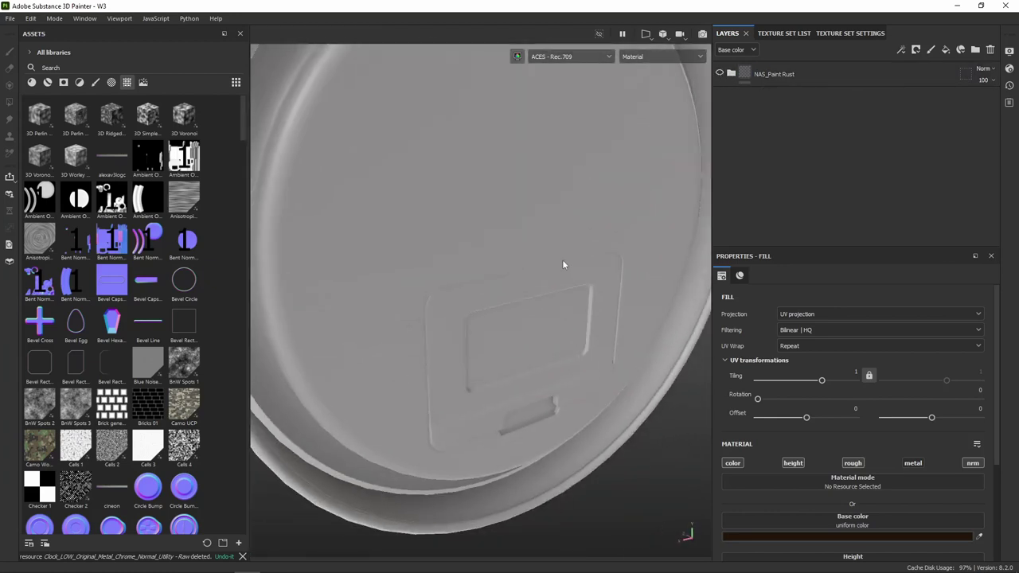
mouse_move(562, 263)
left_mouse_down("alt")
mouse_move(571, 280)
mouse_move(700, 244)
left_mouse_up("alt")
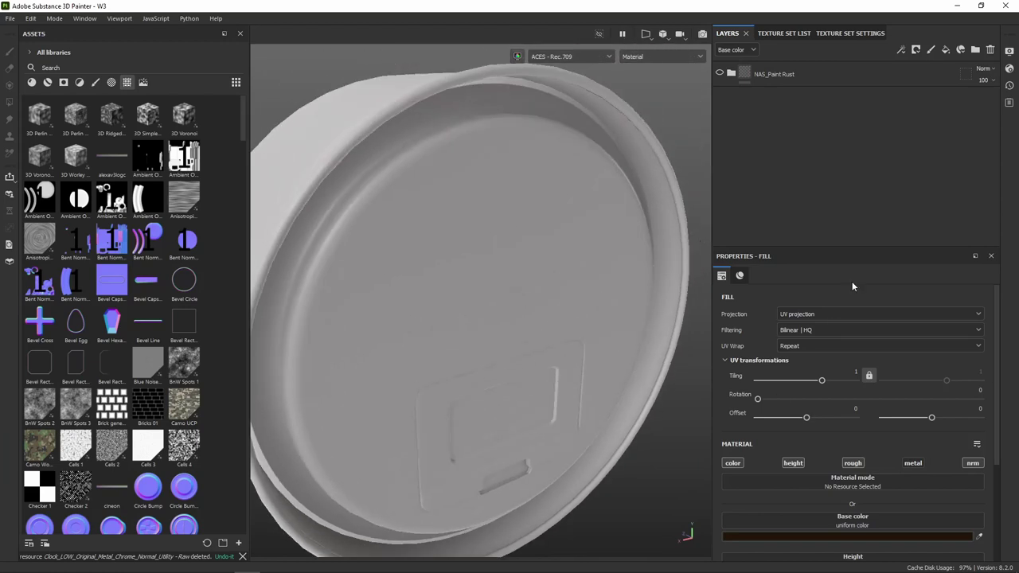
- Add paint Layer 1 at the top of the stack, painting only the normal channel
left_click(933, 48)
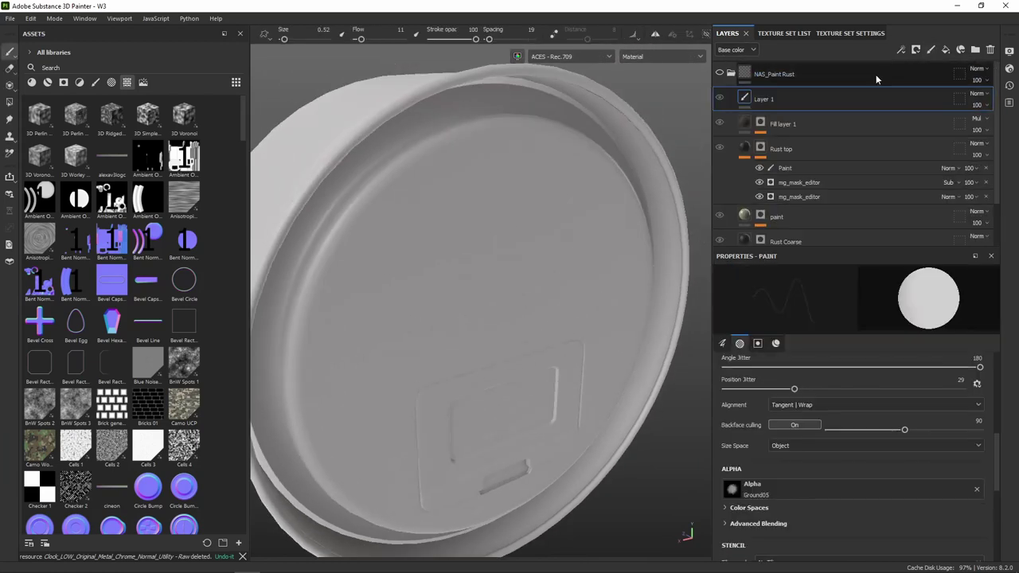
left_click_drag(787, 97, 744, 67)
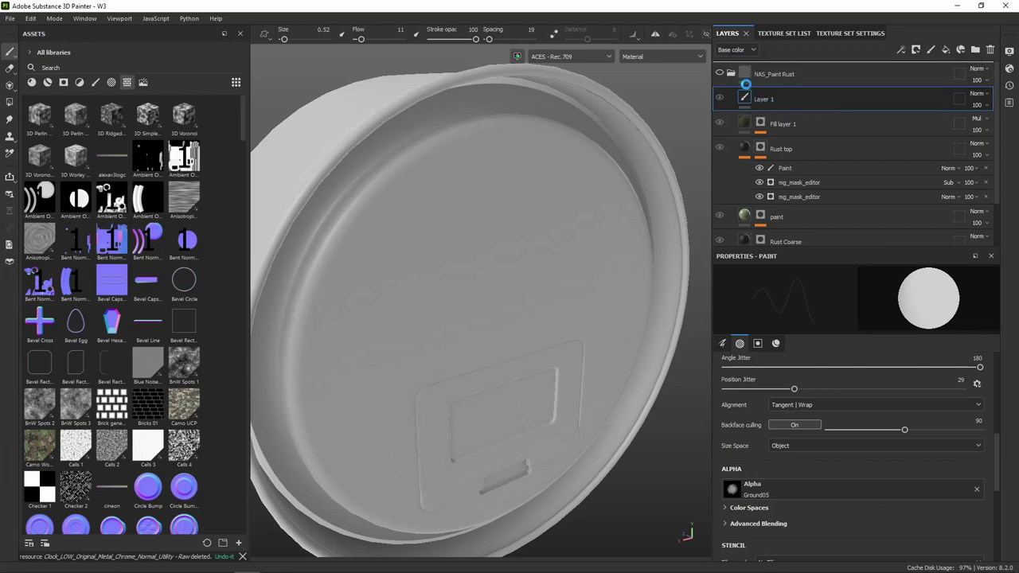
left_click(730, 97)
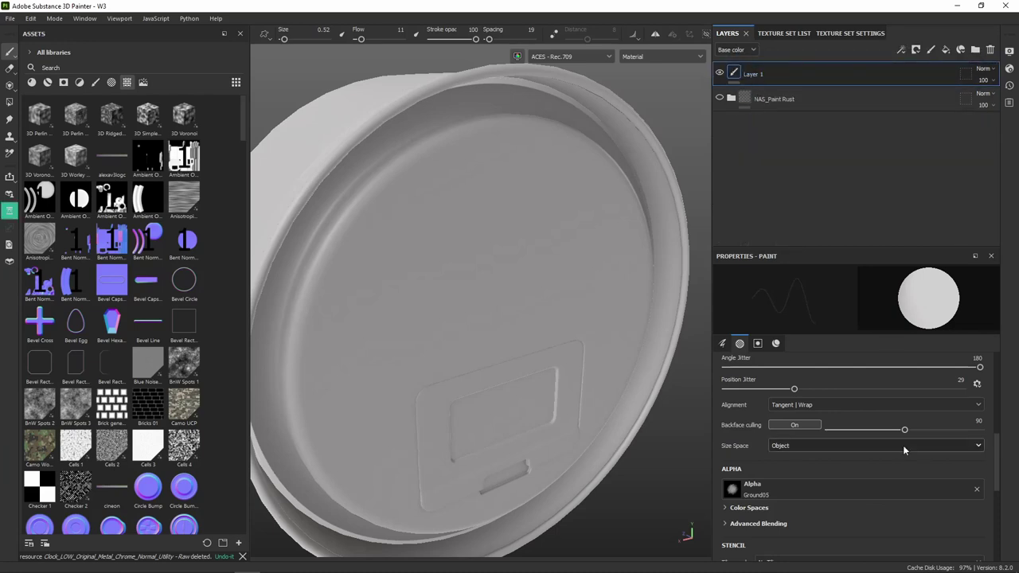
scroll(826, 462, "down", 5)
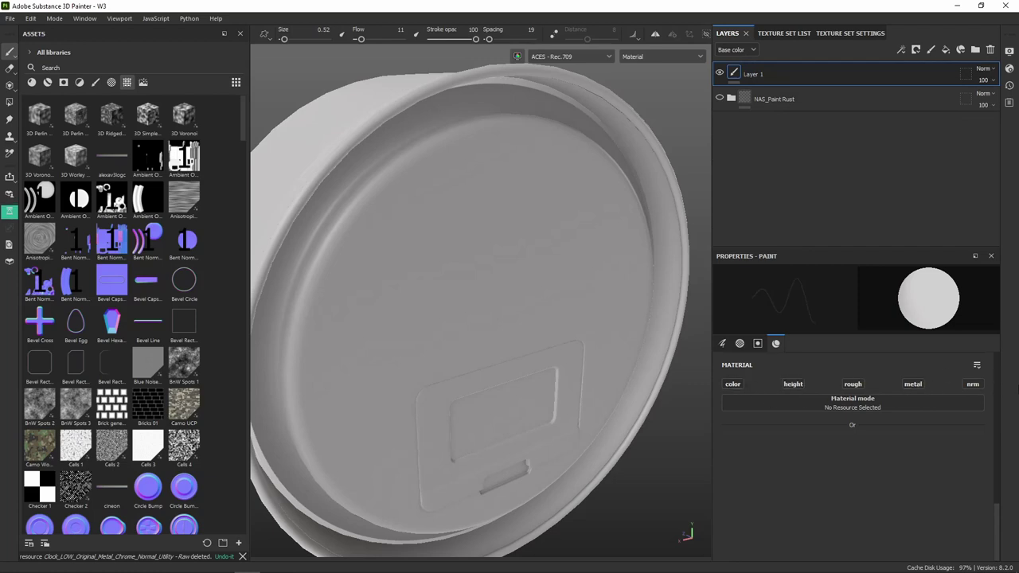
left_click(978, 385)
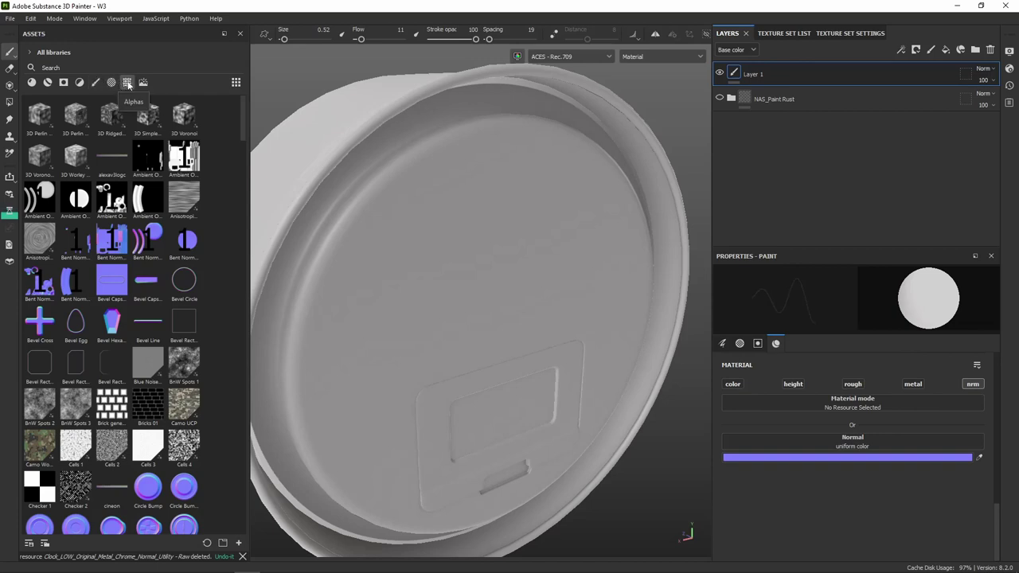
- Filter the Assets panel to Textures and switch its display size to List
left_click(128, 85)
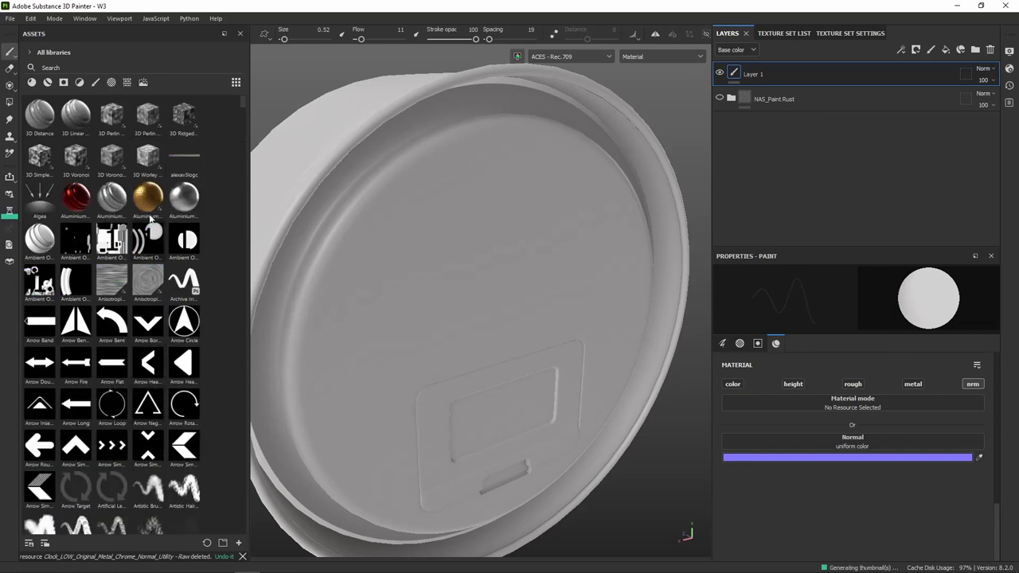
left_click(128, 82)
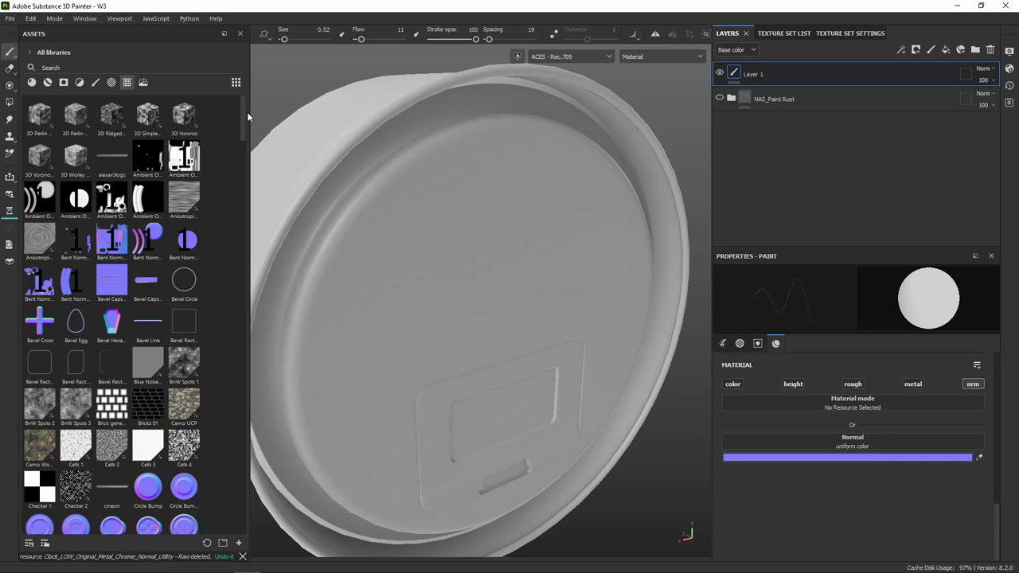
left_click(236, 83)
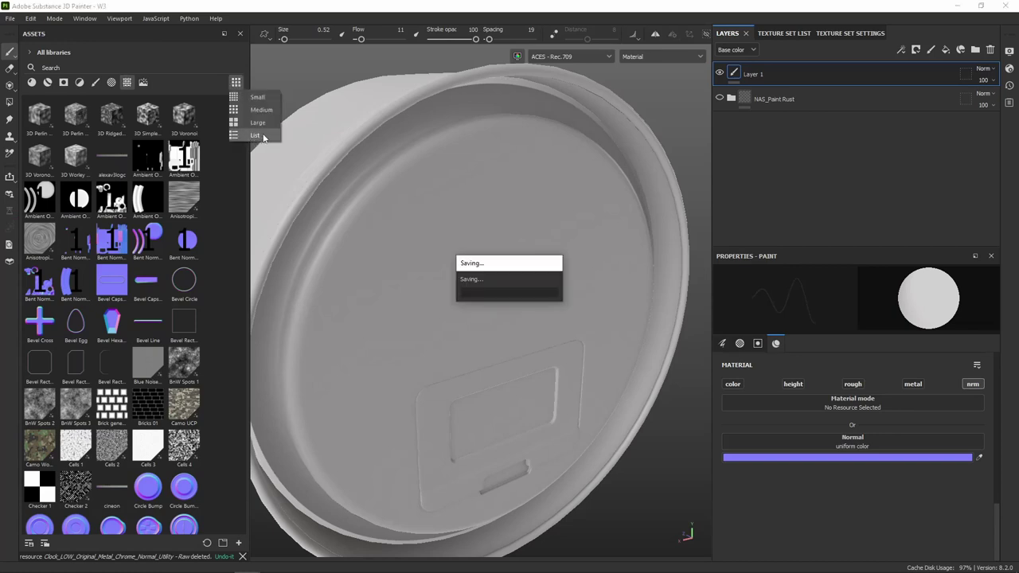
left_click(258, 136)
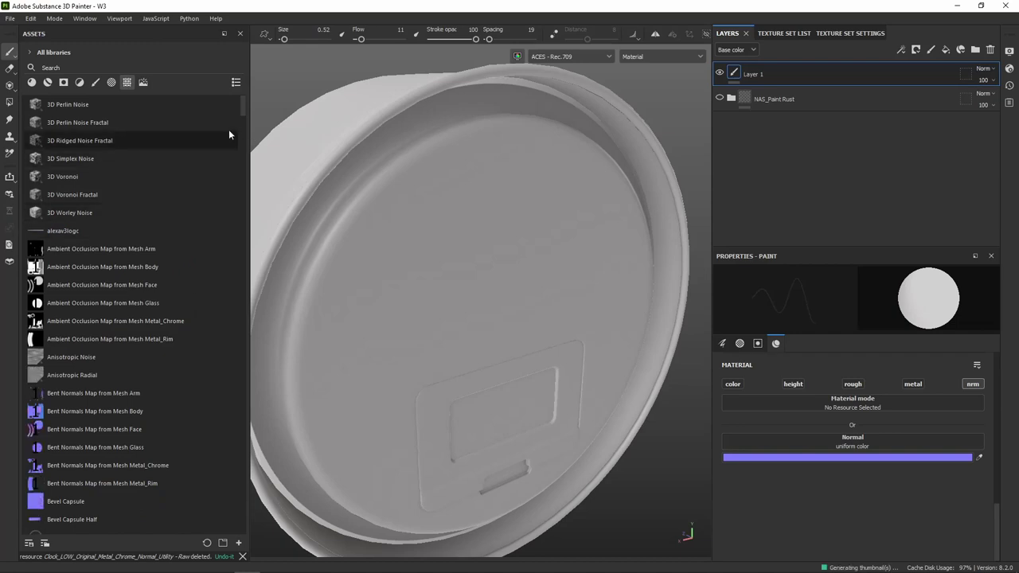
left_click_drag(239, 105, 245, 120)
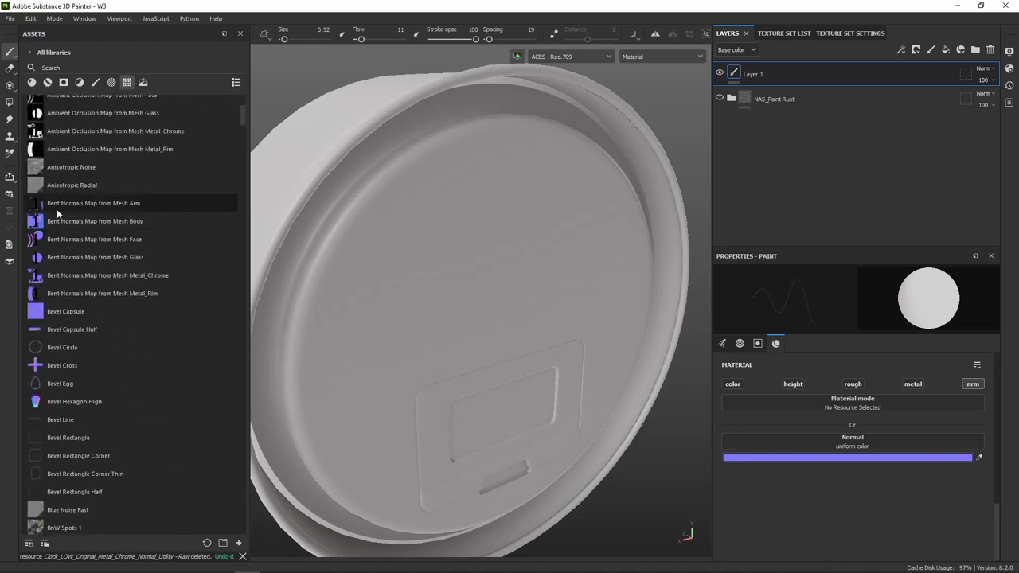
scroll(117, 253, "down", 5)
scroll(75, 330, "down", 5)
scroll(38, 211, "up", 2)
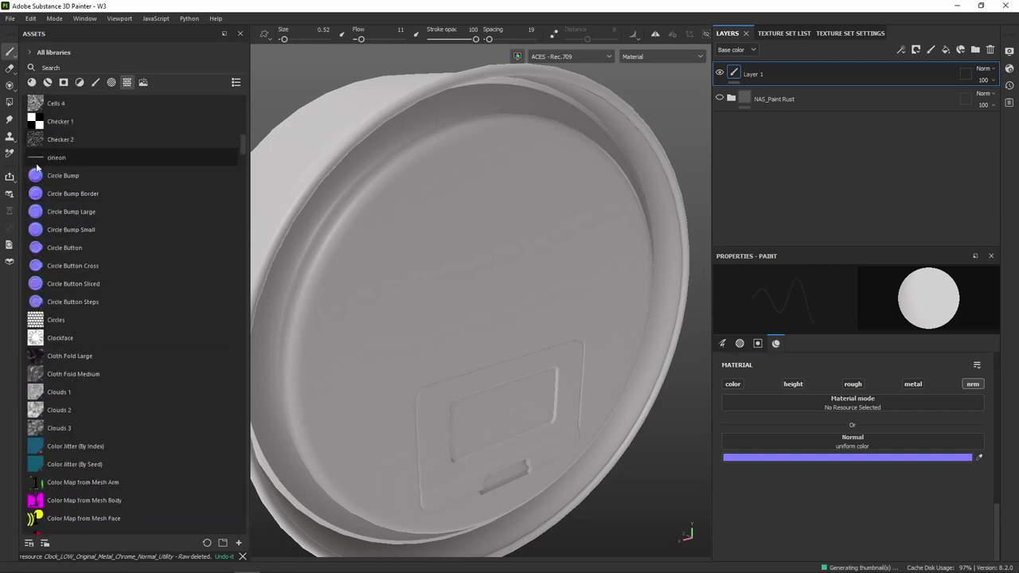
- Filter assets to Starter assets > textures > Hard Surface and widen the asset list
left_click(45, 544)
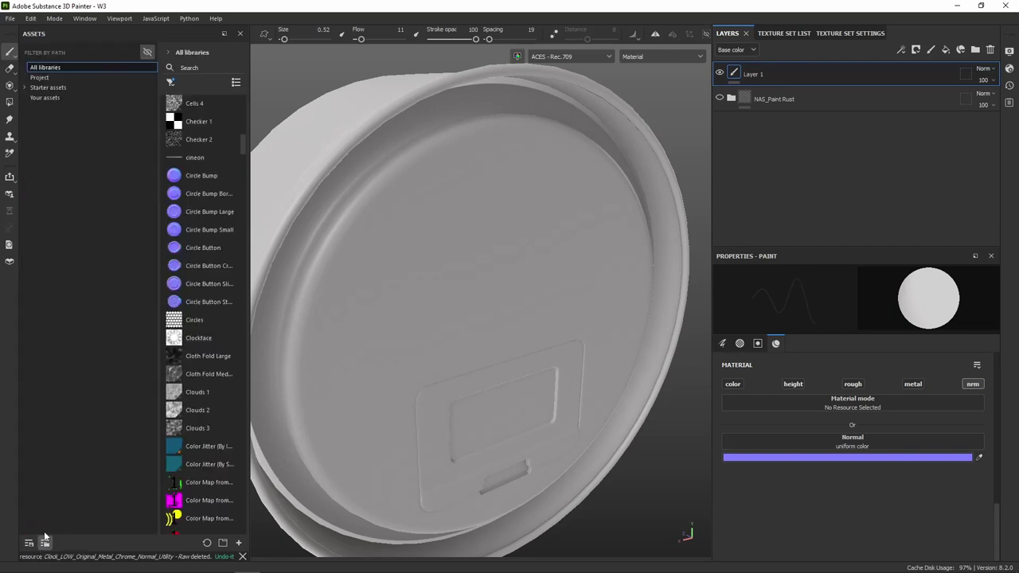
left_click(24, 88)
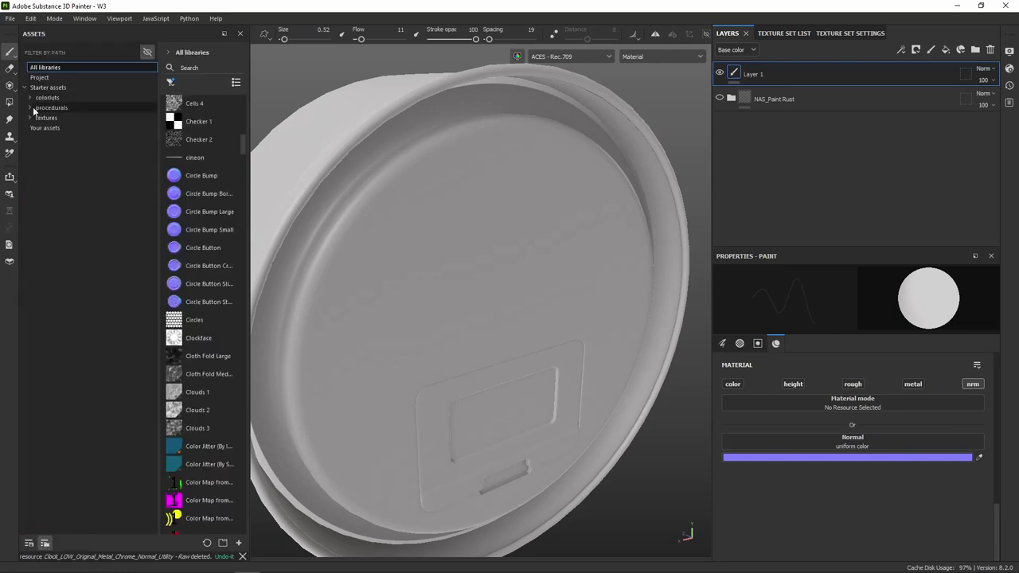
left_click(29, 117)
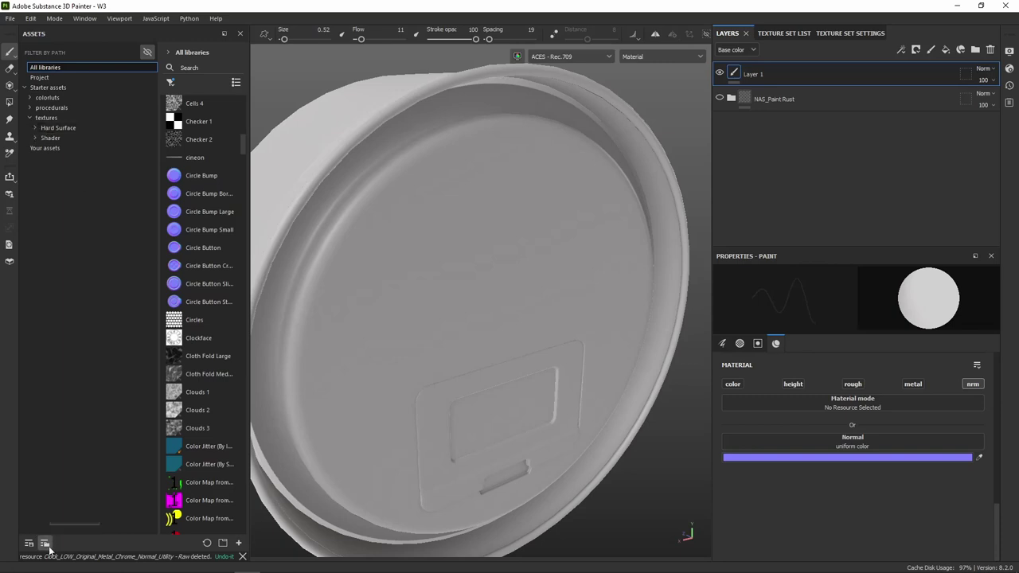
left_click(36, 127)
left_click(70, 128)
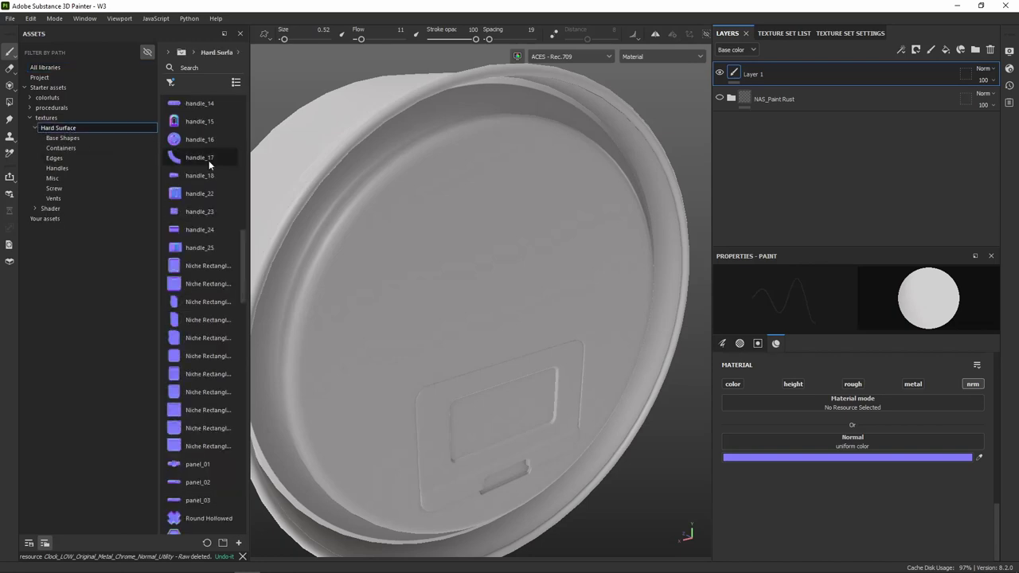
left_click_drag(159, 175, 85, 176)
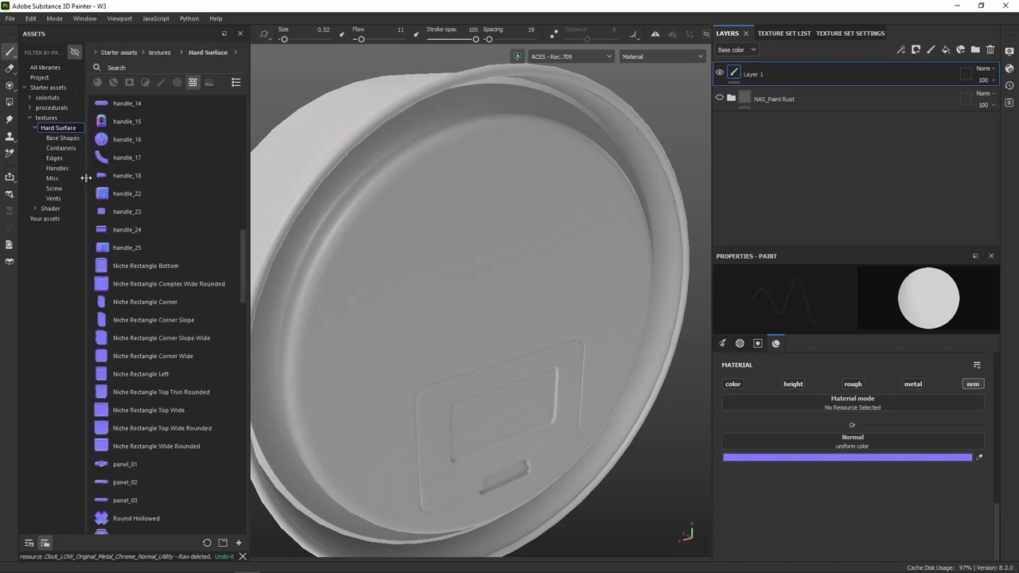
mouse_move(242, 255)
left_mouse_down()
mouse_move(237, 343)
mouse_move(241, 110)
left_mouse_up()
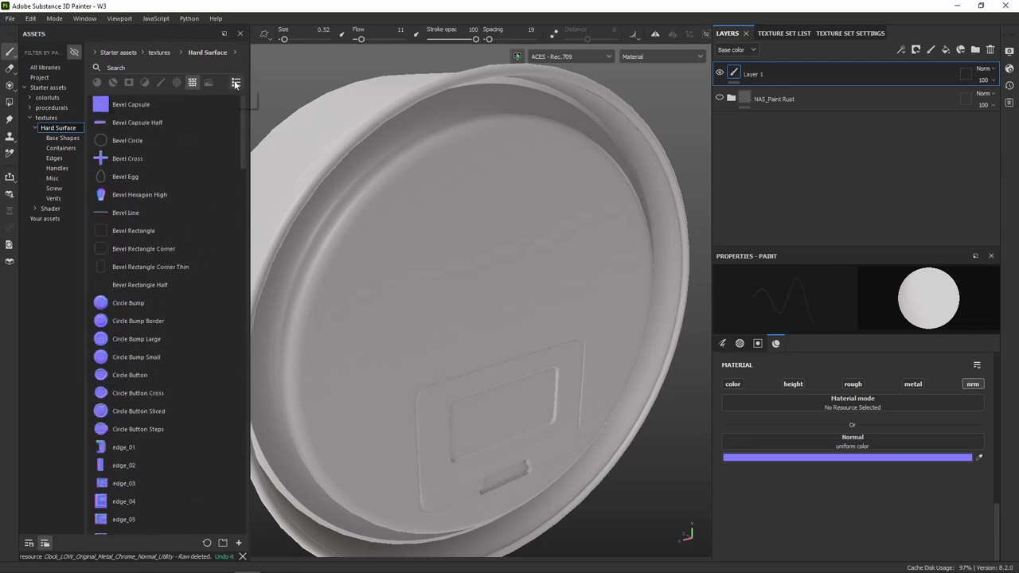
- Show assets as Medium thumbnails and frame the rectangular back plate front-on
left_click(236, 83)
left_click(262, 112)
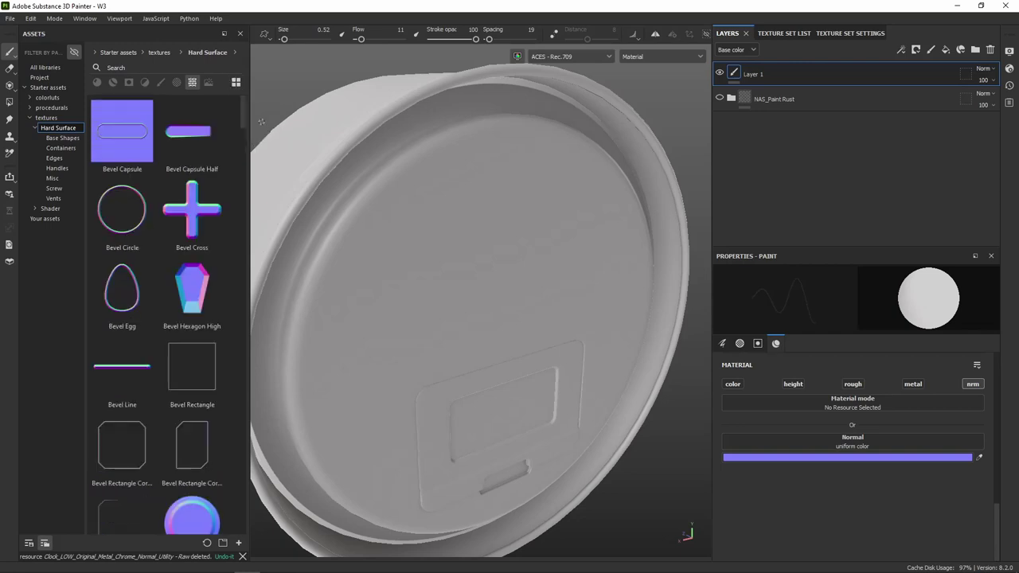
scroll(202, 280, "down", 10)
scroll(201, 282, "down", 5)
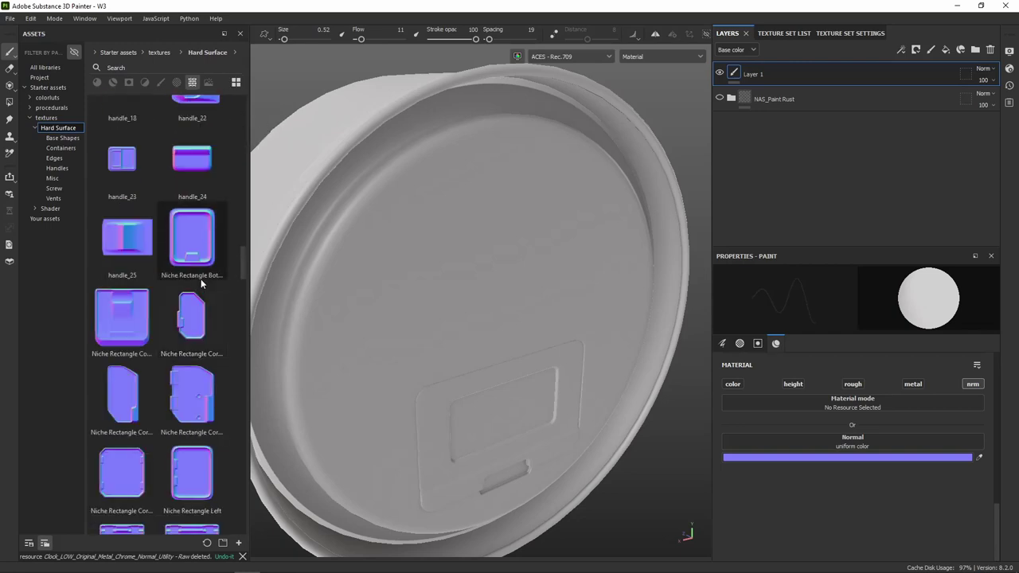
scroll(202, 282, "down", 5)
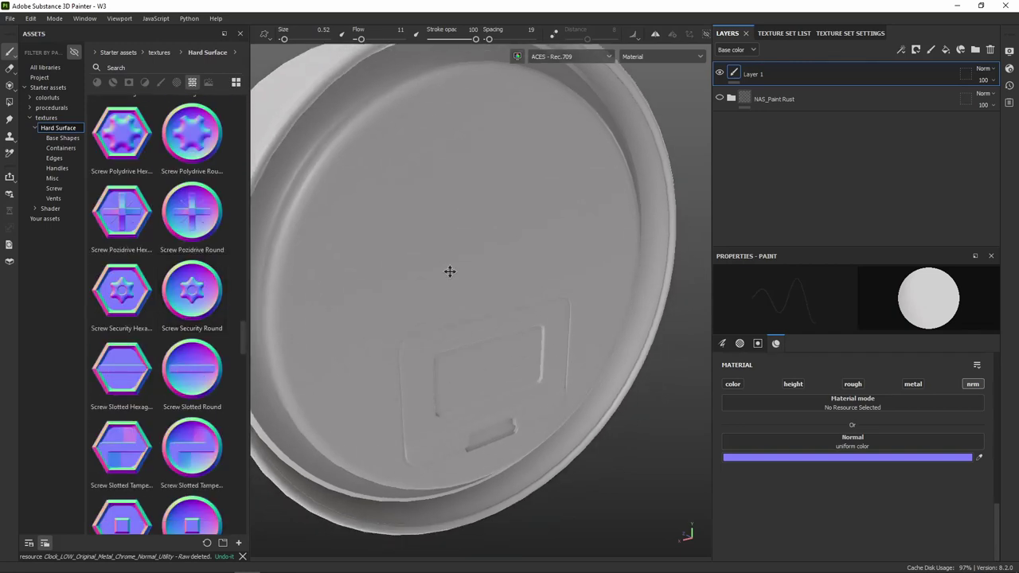
left_click_drag(450, 270, 412, 286, "alt")
scroll(430, 310, "up", 5)
middle_click_drag(447, 328, 380, 266, "alt")
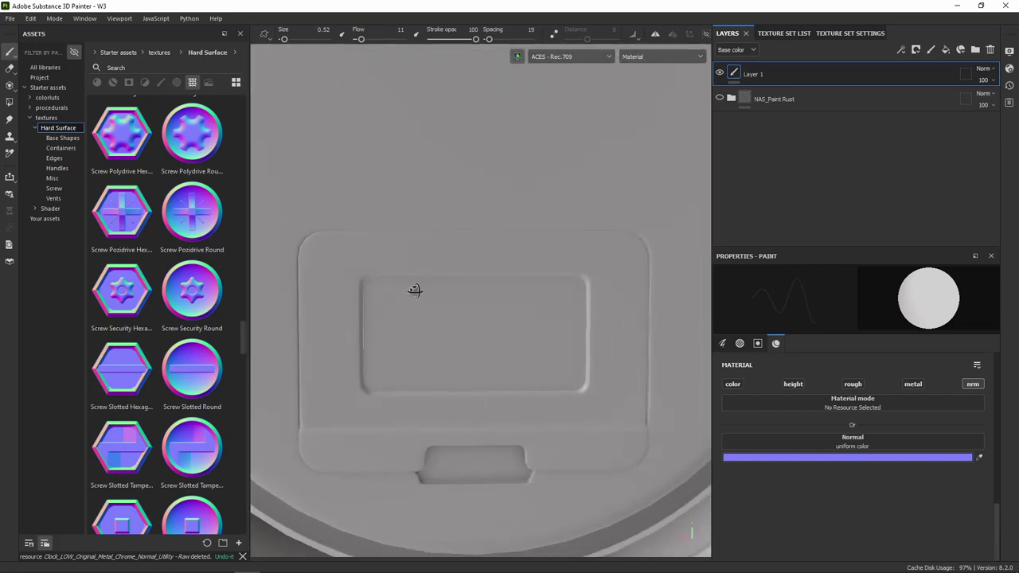
left_click_drag(414, 286, 533, 275, "alt")
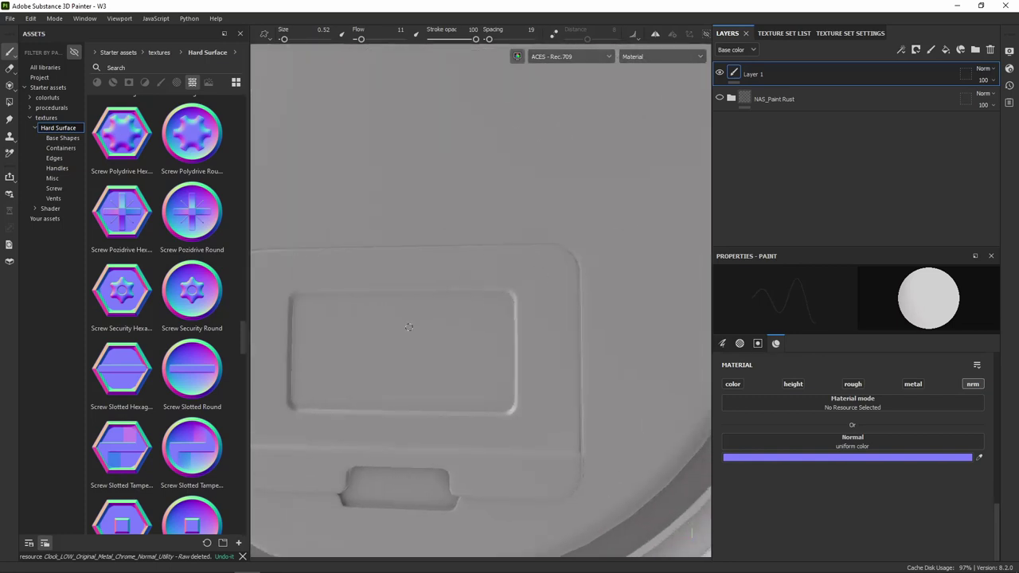
- Scroll to the screw stamps and pick Screw Hexagon Round
scroll(190, 345, "down", 5)
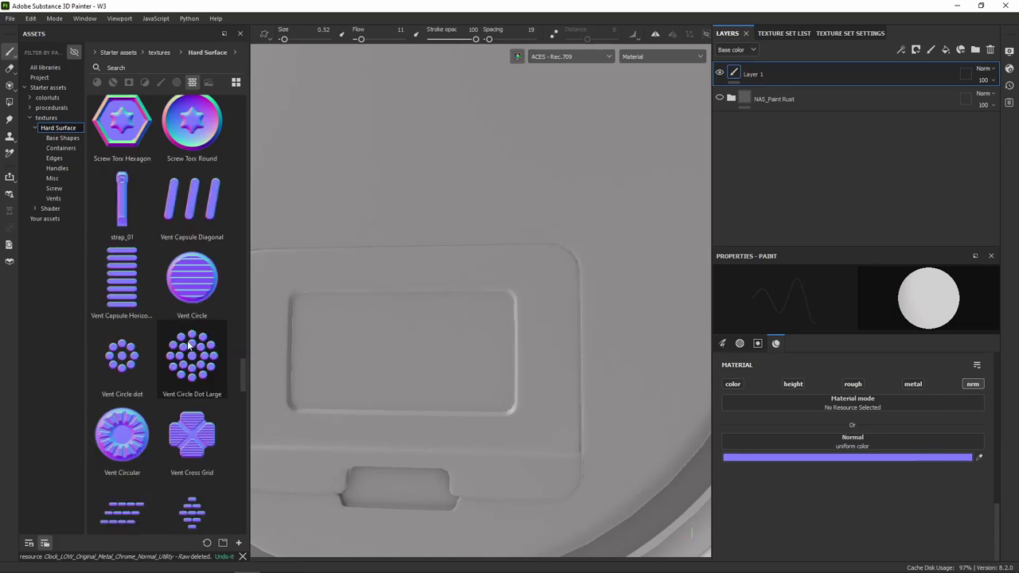
scroll(189, 345, "down", 5)
scroll(189, 345, "down", 5)
scroll(187, 344, "up", 3)
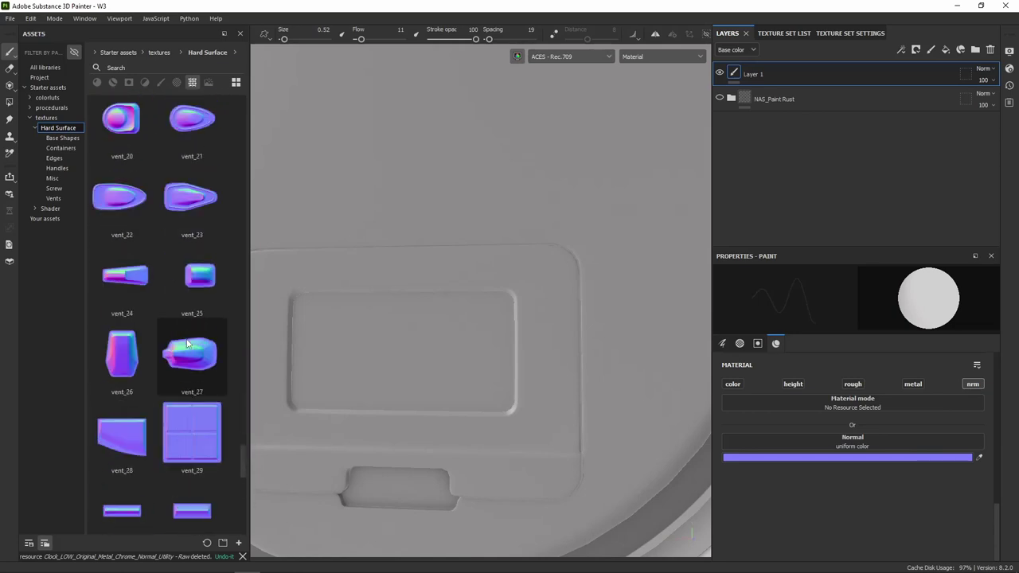
scroll(187, 344, "up", 3)
scroll(187, 344, "up", 3)
scroll(187, 344, "up", 5)
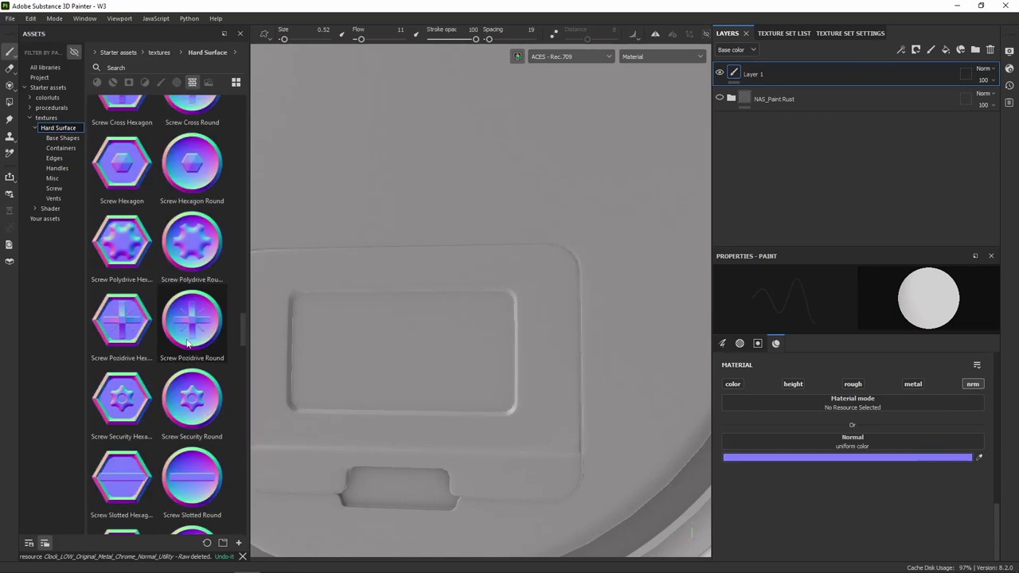
left_click(203, 164)
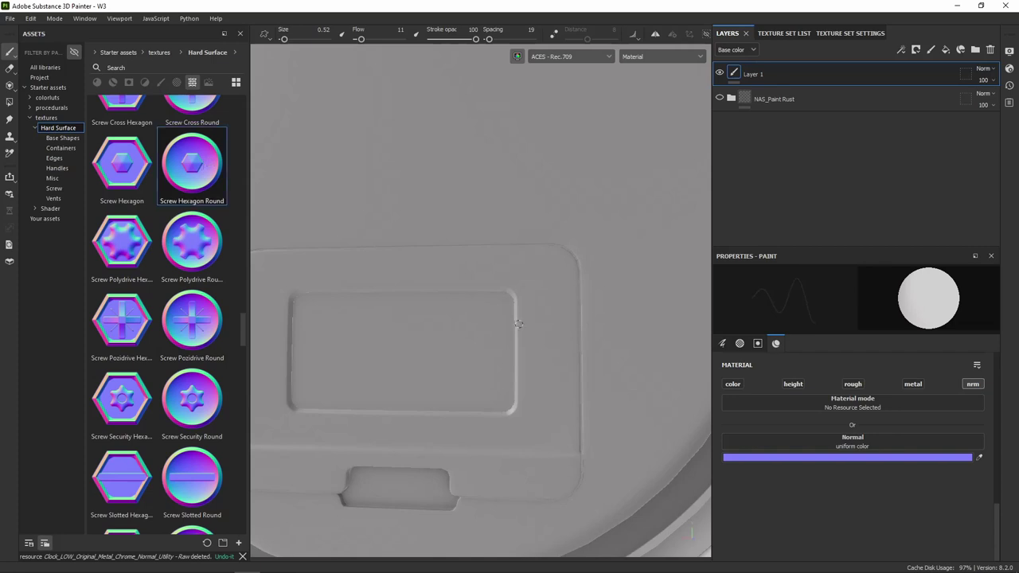
scroll(541, 276, "up", 1)
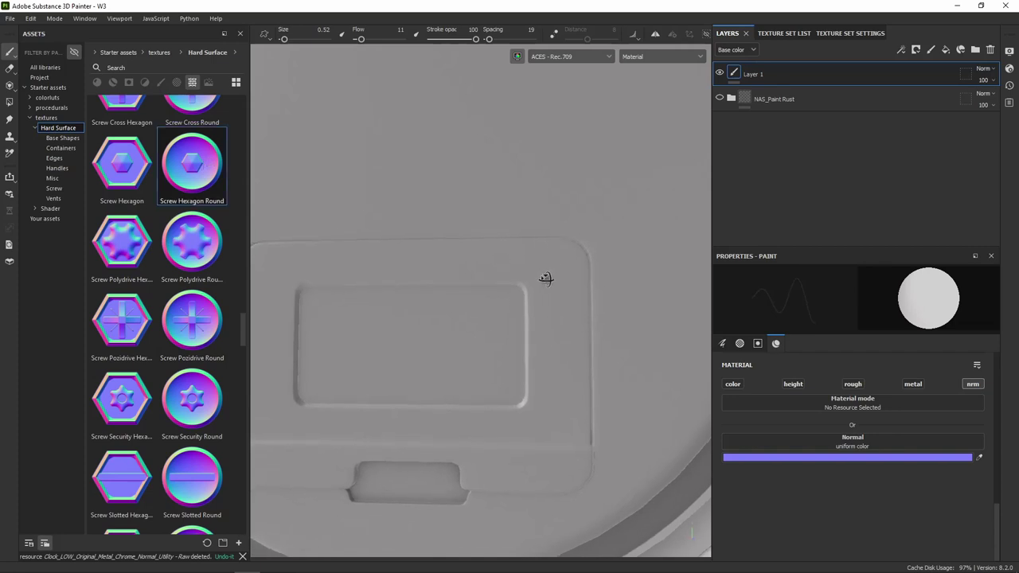
- Switch the enlarged viewport to Orthographic and set Screw Hexagon Round as the brush Normal
left_click_drag(711, 42, 788, 50)
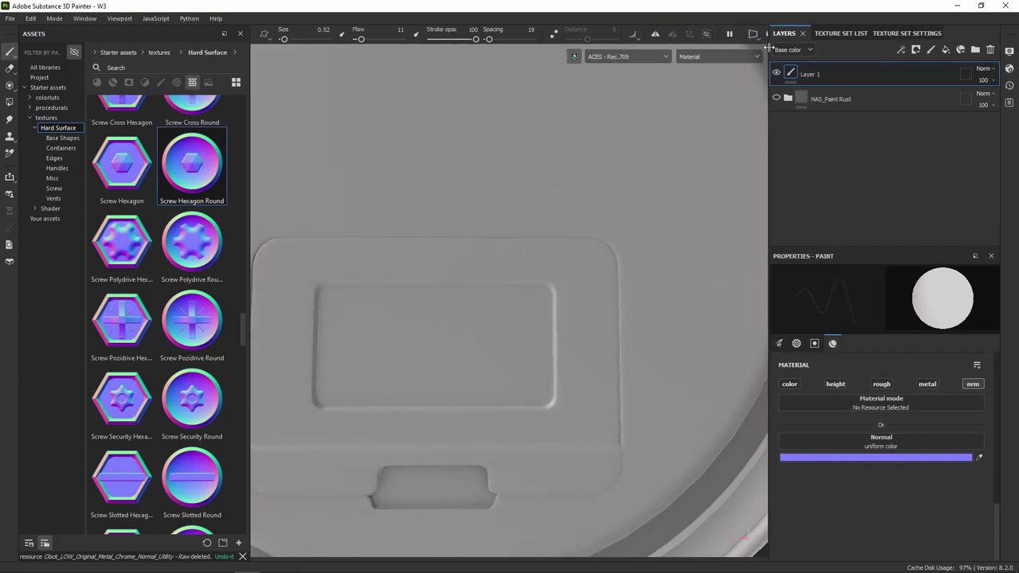
left_click(754, 36)
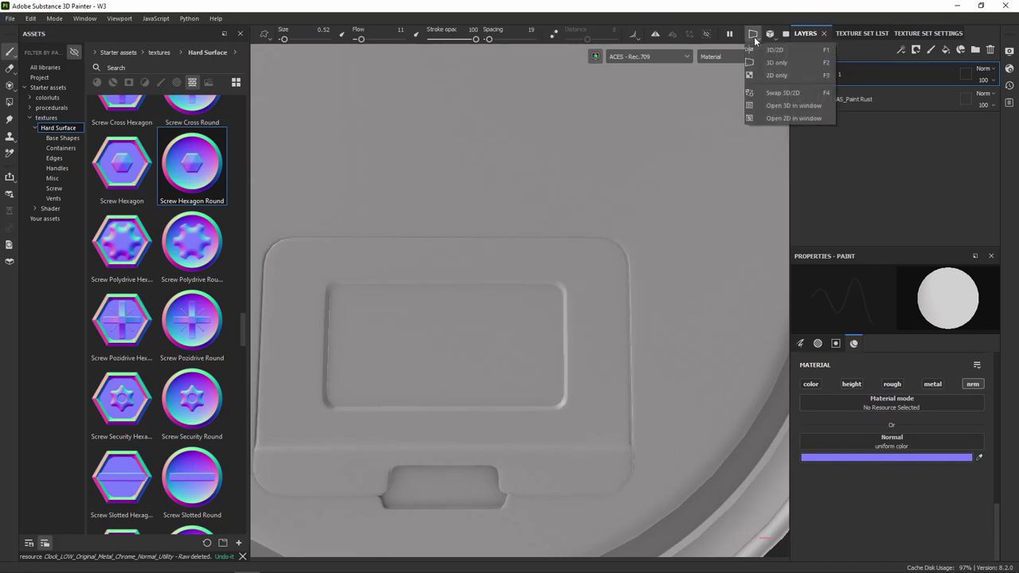
left_click(769, 35)
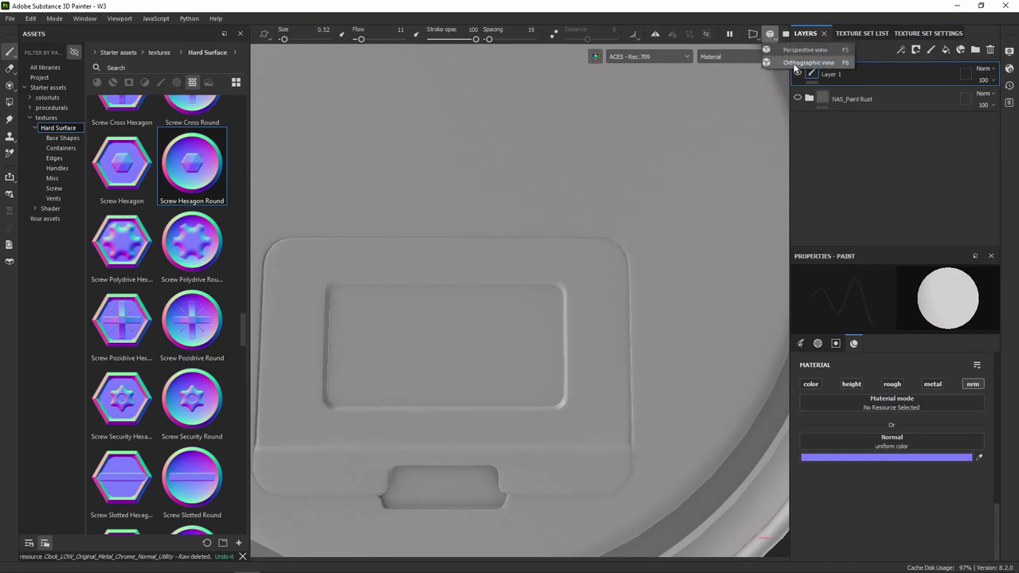
left_click(804, 63)
scroll(527, 321, "up", 3)
scroll(538, 262, "up", 2)
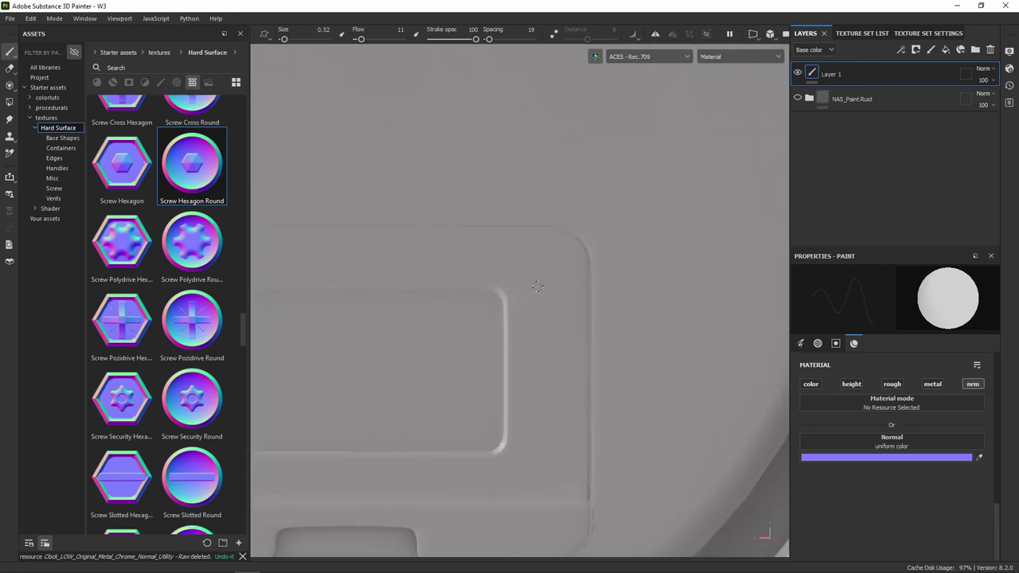
scroll(558, 276, "up", 1)
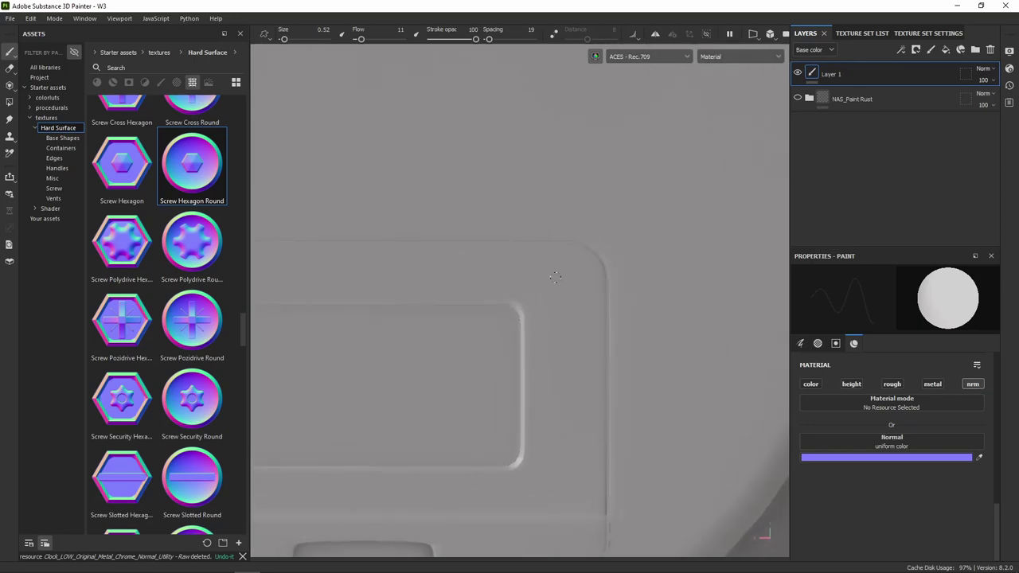
left_click_drag(192, 163, 889, 443)
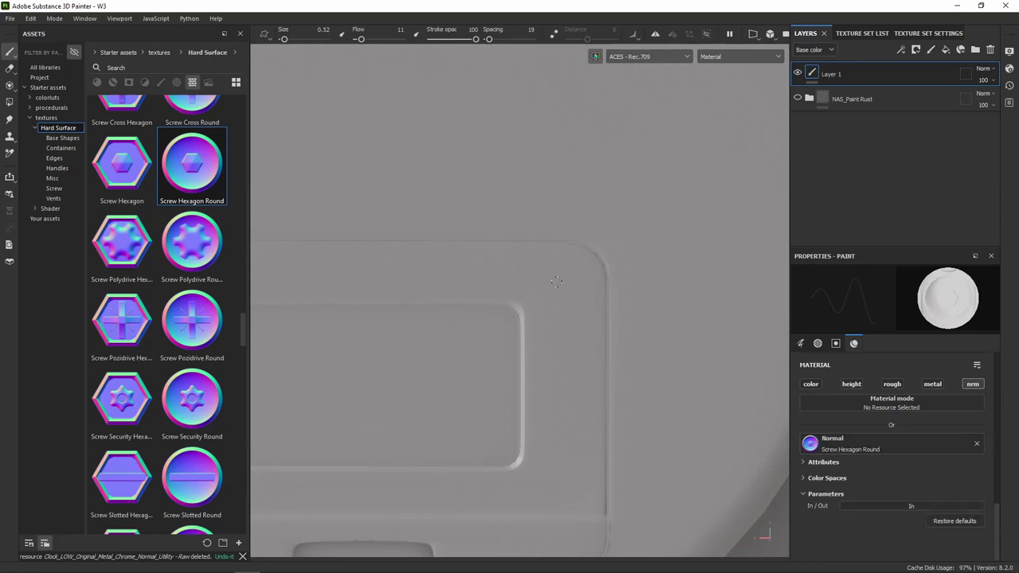
- Set brush size 2.97, delete the alpha, and reload Screw Hexagon Round as Normal
right_click_drag(556, 282, 581, 282, "ctrl")
left_click(977, 443)
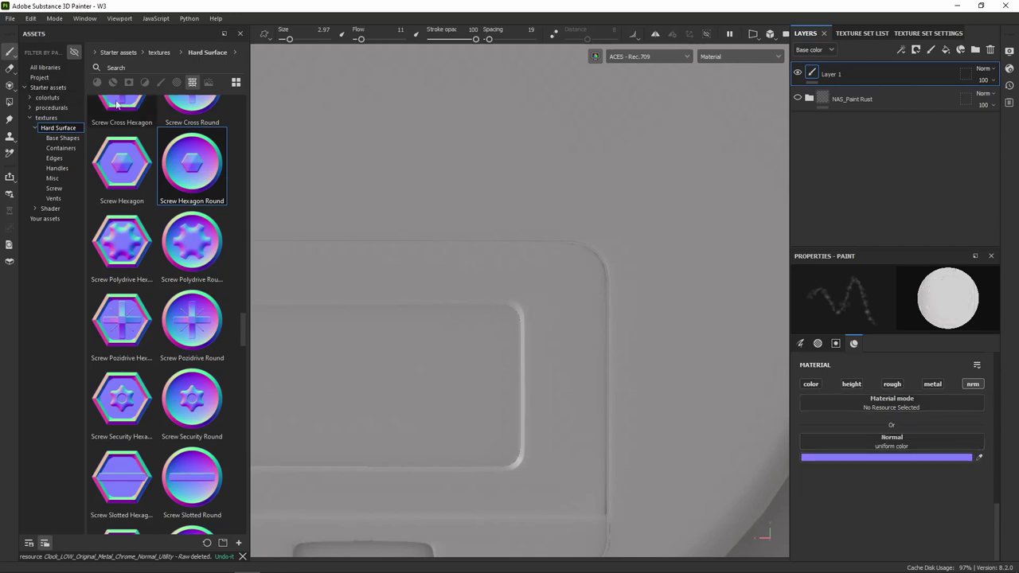
scroll(918, 418, "up", 4)
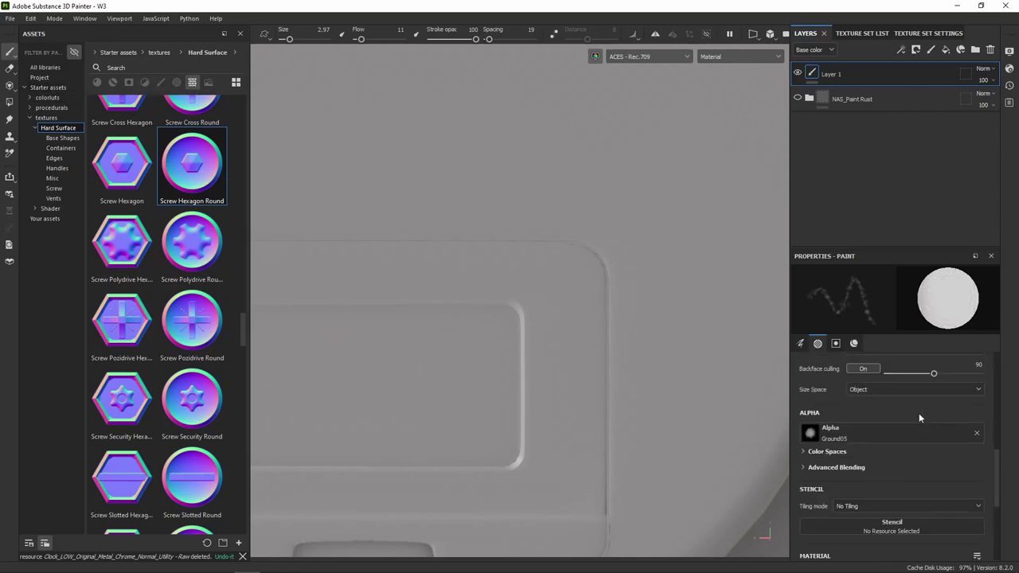
scroll(919, 413, "up", 3)
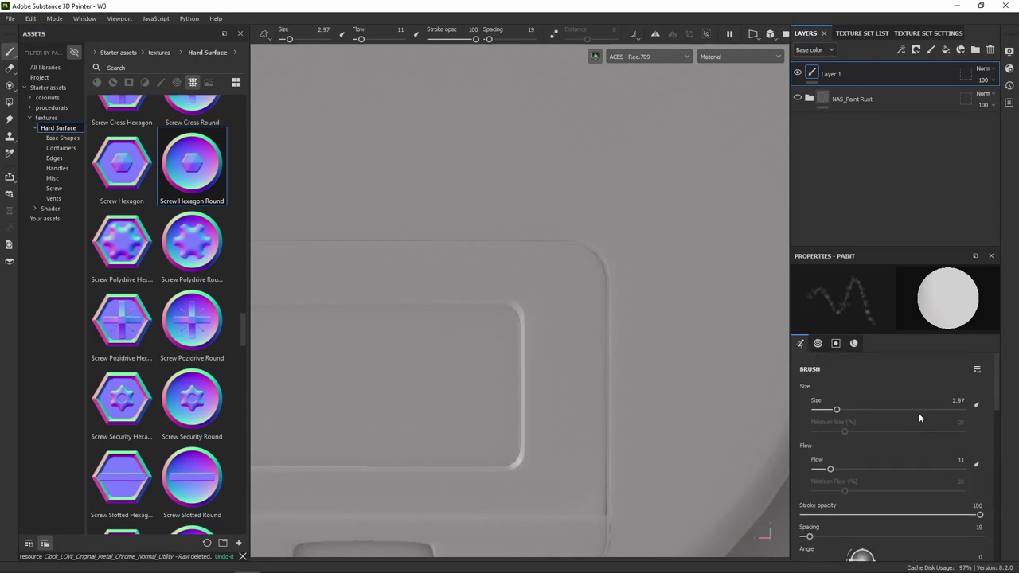
scroll(919, 414, "down", 3)
left_click(977, 425)
scroll(910, 486, "down", 1)
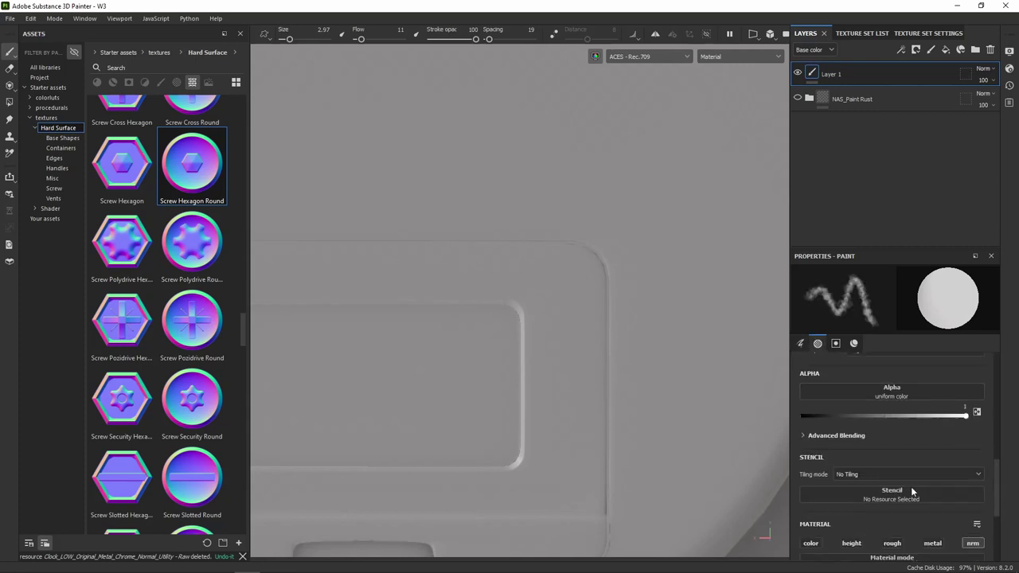
scroll(913, 477, "down", 3)
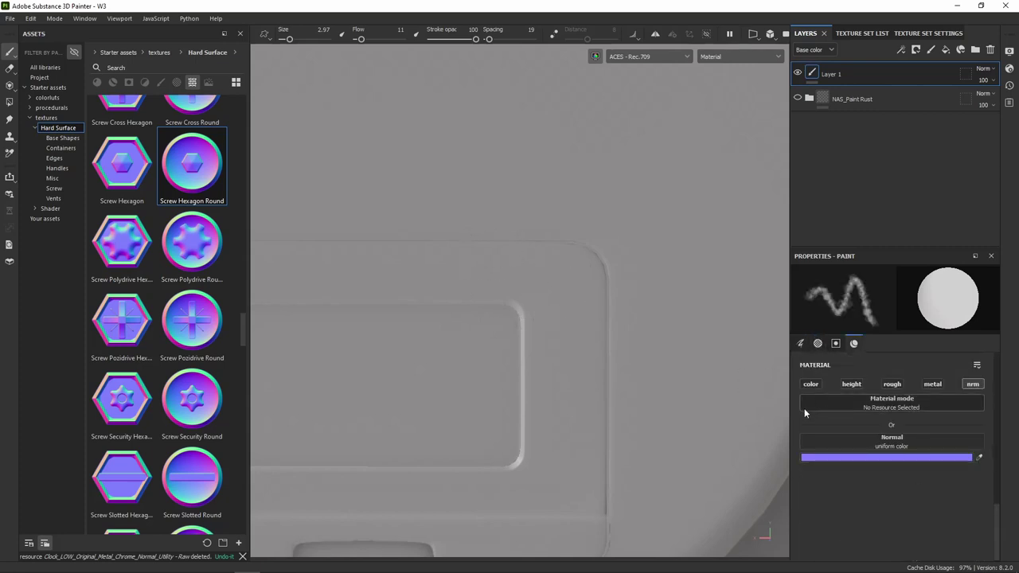
left_click_drag(192, 163, 895, 442)
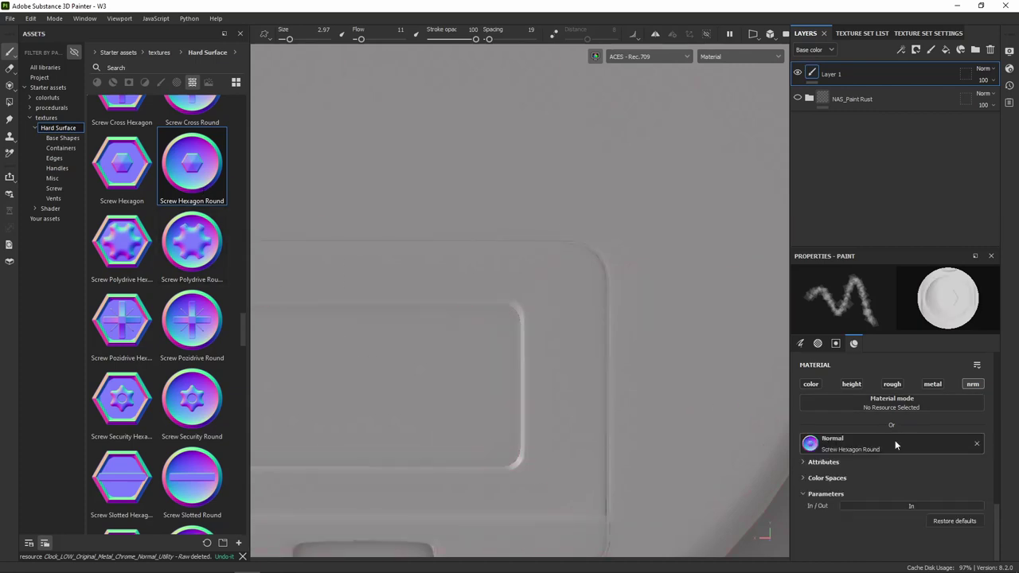
- Raise brush flow to 100 and size to 5.18, then undo the oversized test screw
left_click(561, 284)
scroll(613, 364, "up", 3)
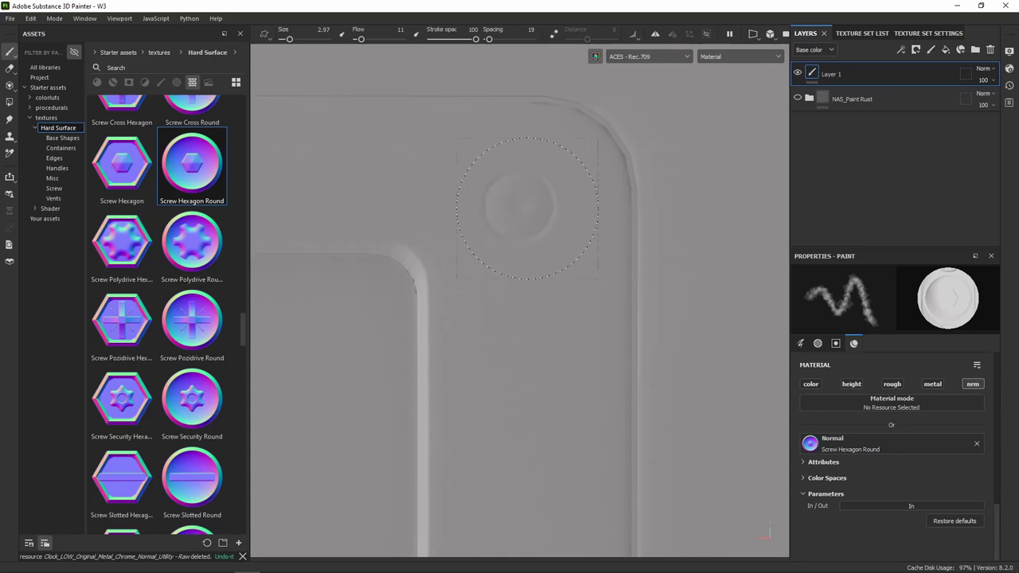
mouse_move(612, 454)
left_mouse_down("alt")
mouse_move(527, 236)
mouse_move(536, 251)
left_mouse_up("alt")
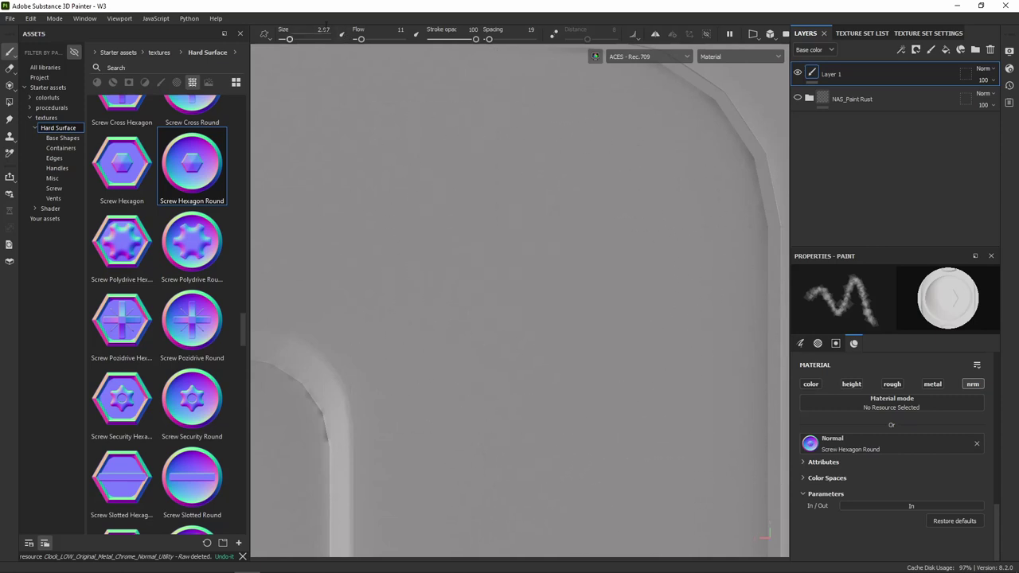
left_click_drag(360, 39, 401, 39)
left_click_drag(290, 41, 292, 39)
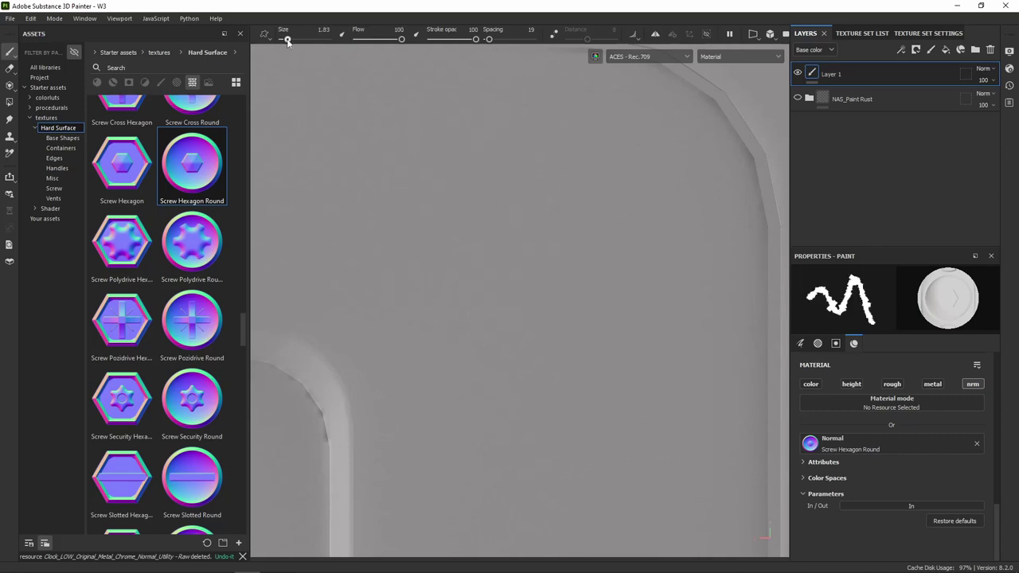
scroll(540, 315, "down", 3)
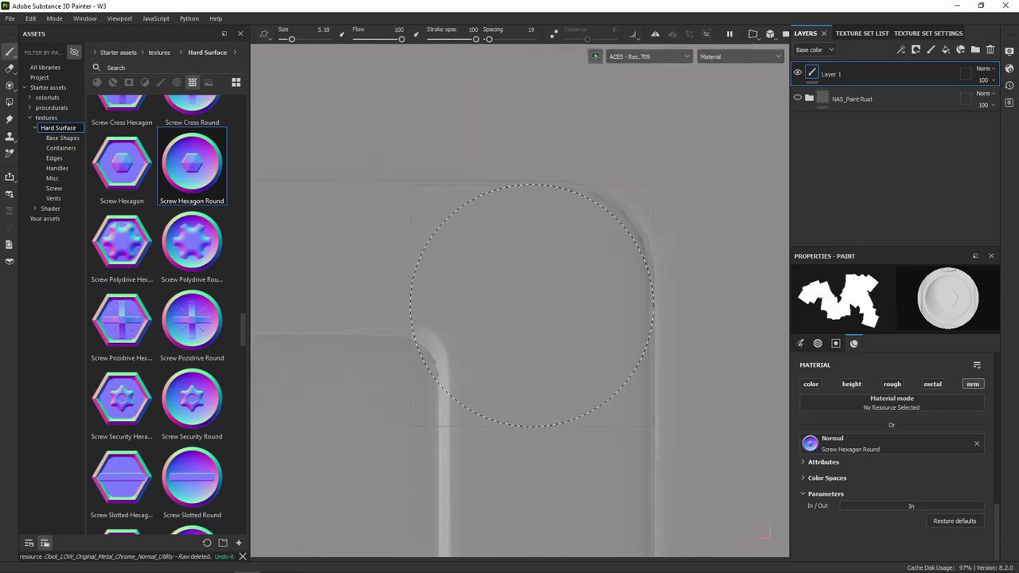
left_click(479, 266)
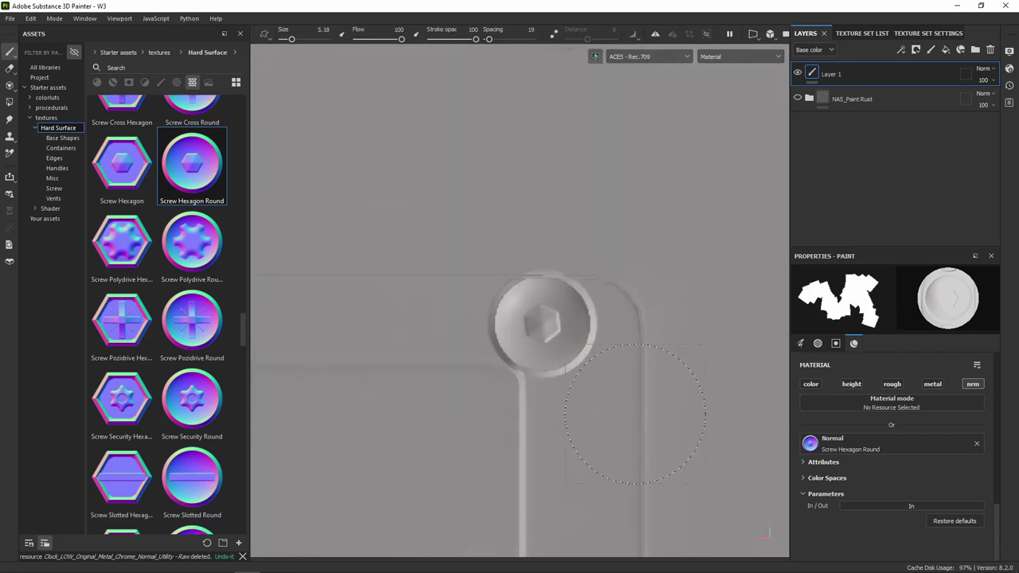
key("ctrl+z")
- Shrink the brush to about 1.5 and stamp a small screw head on the panel
left_click_drag(292, 40, 286, 39)
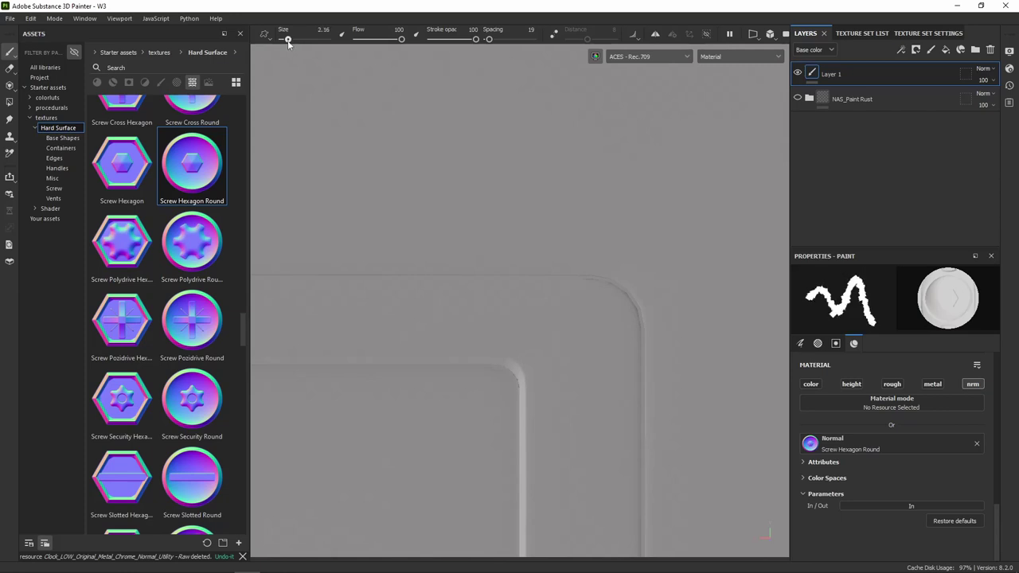
left_click(579, 340)
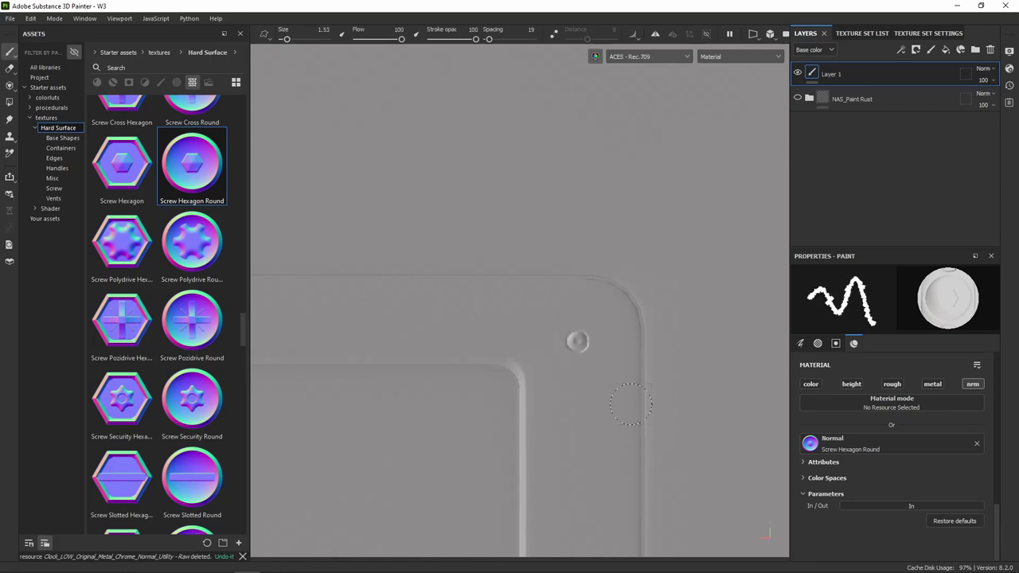
scroll(620, 382, "down", 3)
scroll(596, 353, "up", 3)
scroll(567, 297, "up", 2)
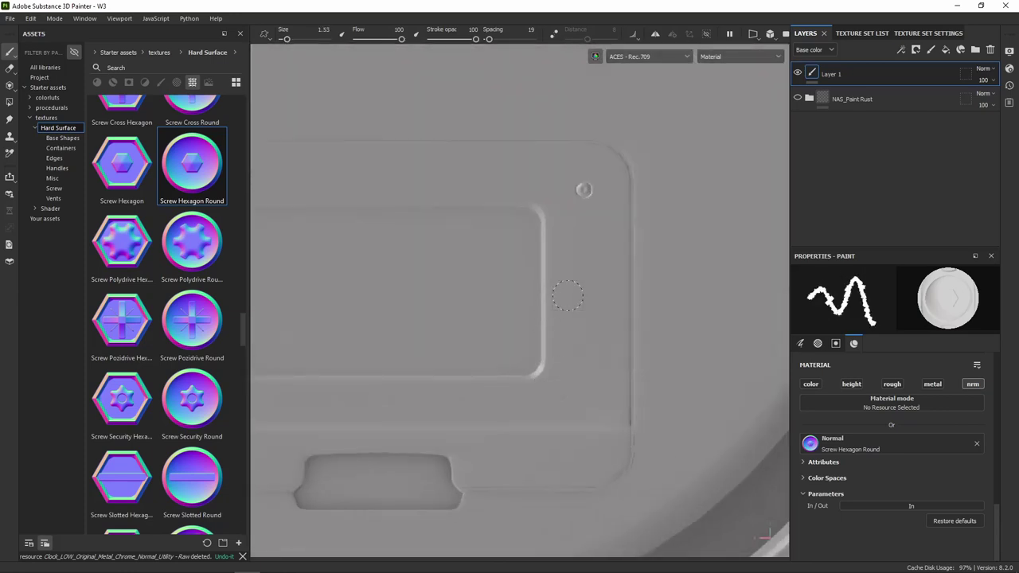
mouse_move(557, 299)
left_mouse_down("alt")
mouse_move(451, 284)
mouse_move(552, 257)
mouse_move(573, 230)
mouse_move(531, 320)
mouse_move(544, 303)
left_mouse_up("alt")
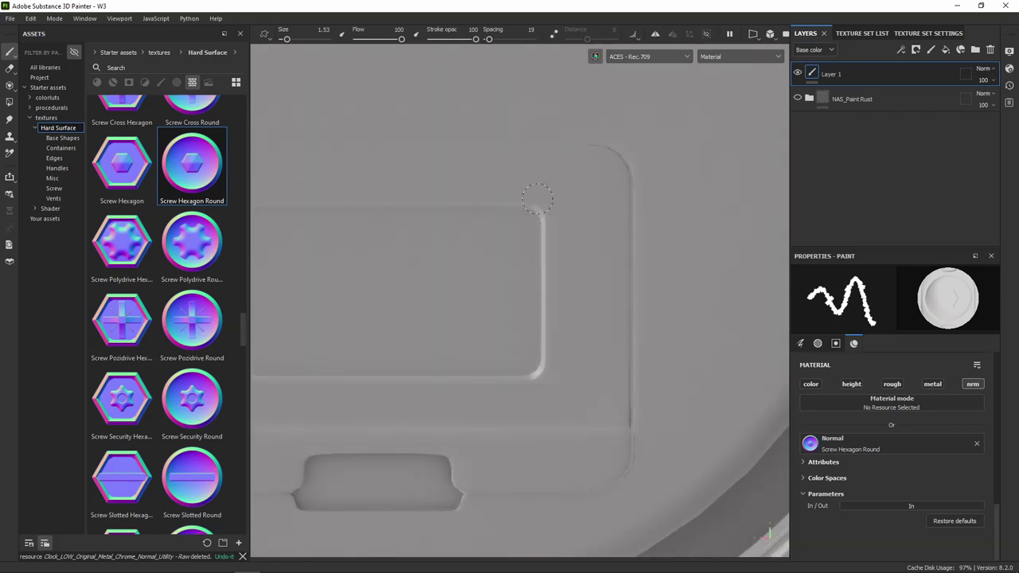
- At brush size about 2, stamp screws at the panel's top-right, lower-right and another corner
right_click_drag(586, 182, 591, 182, "ctrl")
left_click(591, 183)
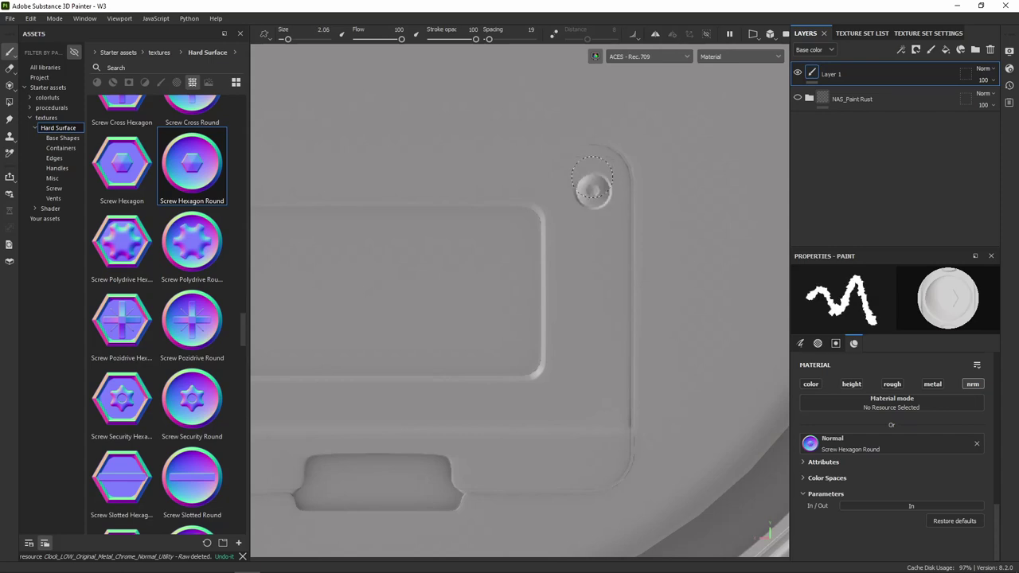
scroll(675, 346, "down", 2)
scroll(675, 346, "down", 3)
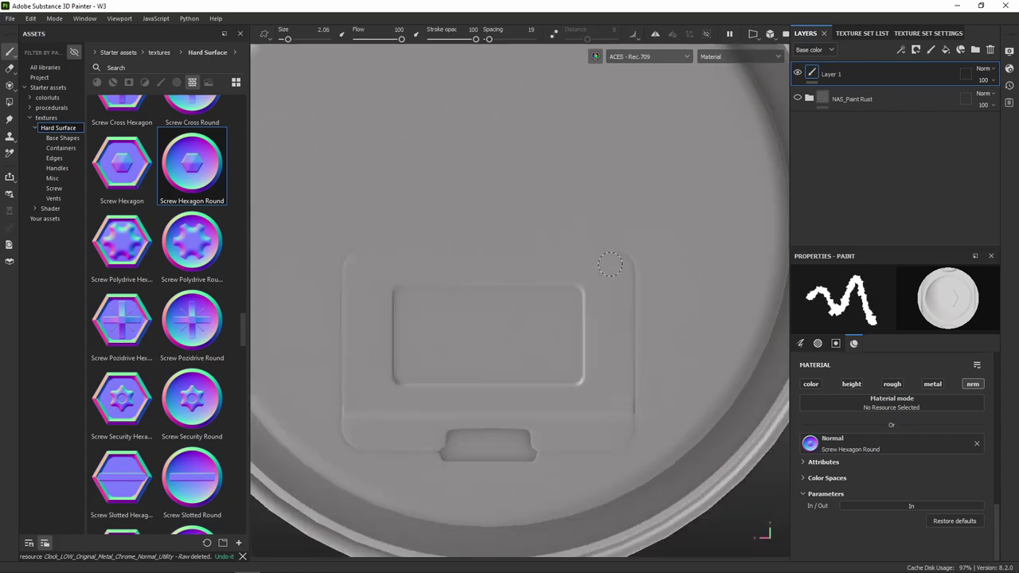
left_click(614, 434)
scroll(361, 277, "up", 3)
left_click(361, 251)
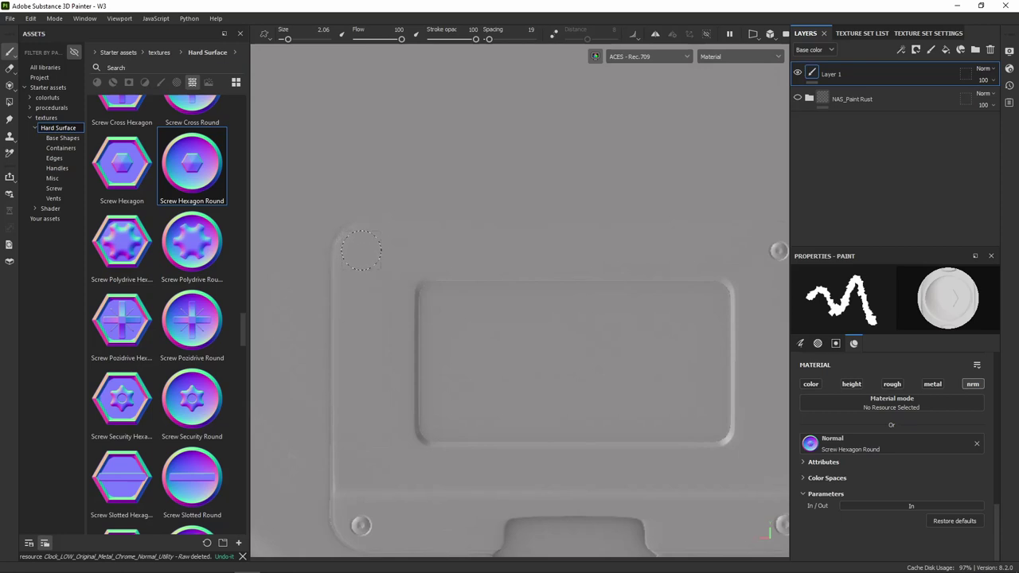
scroll(417, 275, "down", 3)
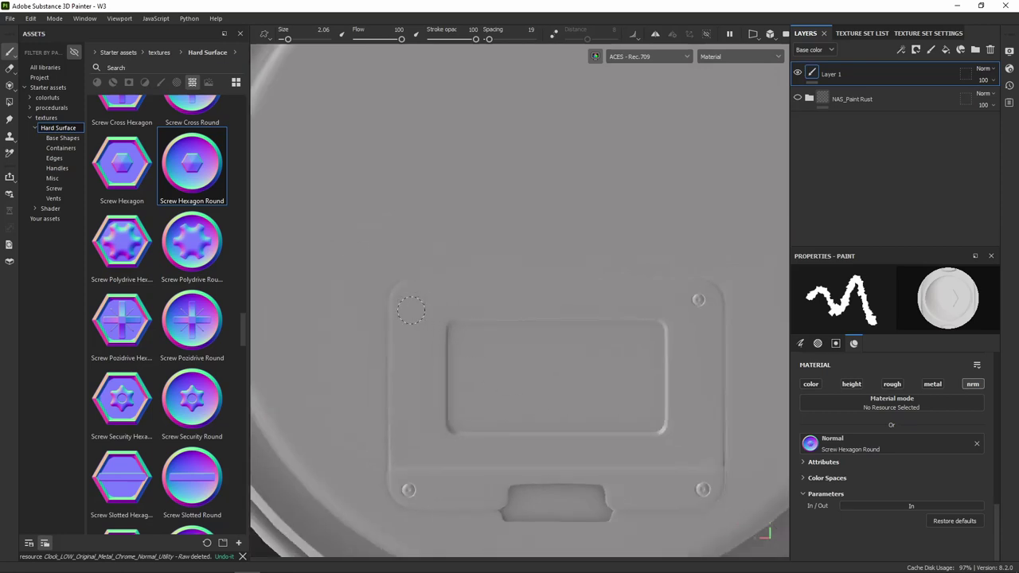
scroll(872, 421, "up", 5)
- Review the Paint jitter settings, then stamp a screw at the panel's top-left corner
scroll(872, 422, "up", 5)
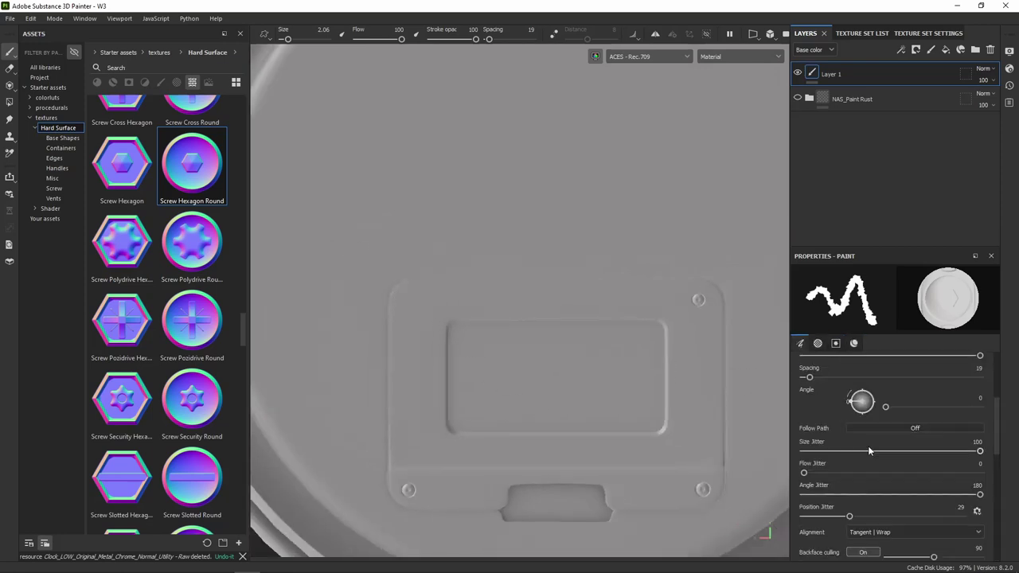
scroll(873, 398, "up", 3)
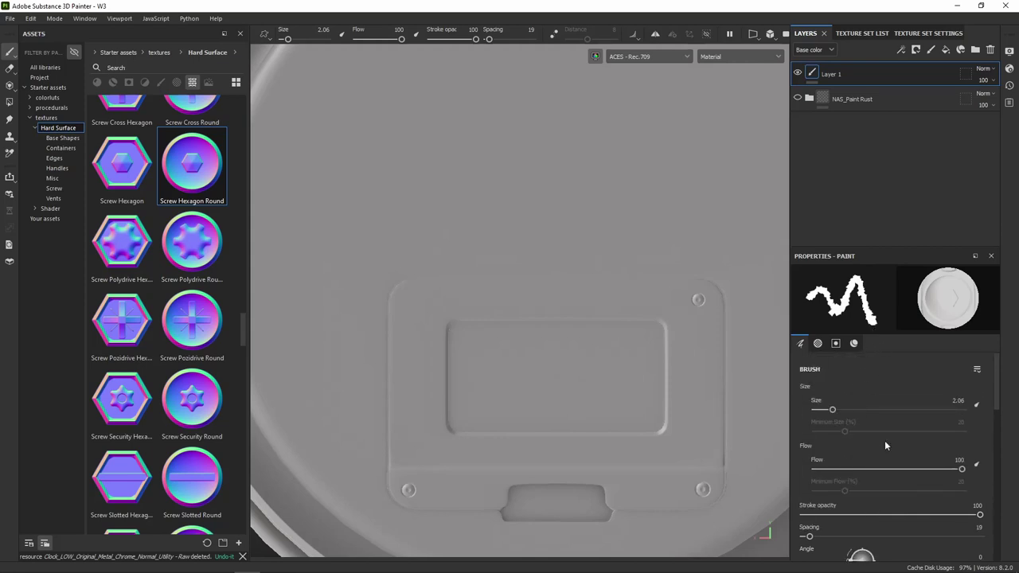
scroll(888, 443, "down", 2)
scroll(892, 445, "down", 2)
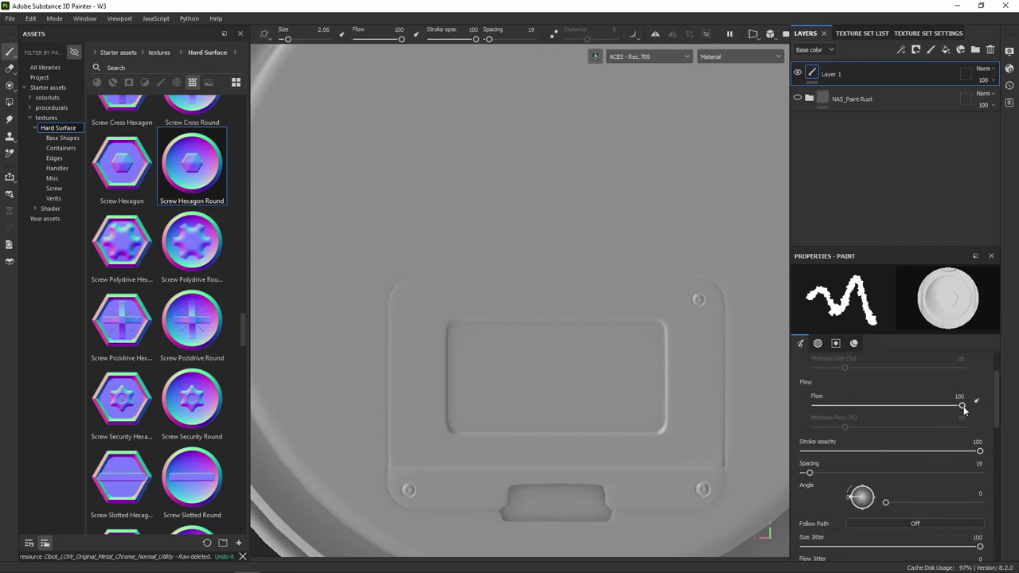
scroll(955, 457, "down", 1)
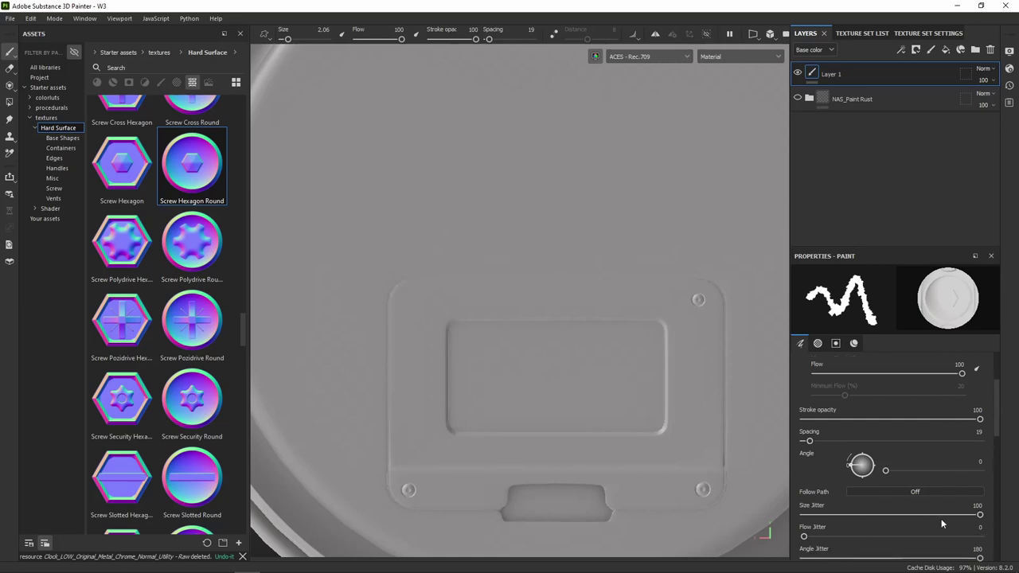
scroll(955, 525, "down", 2)
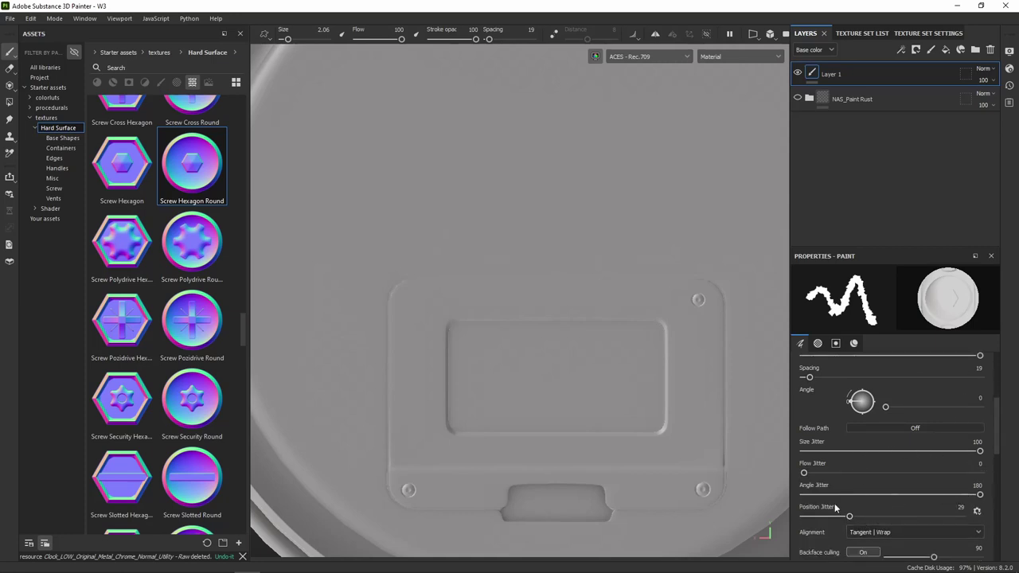
scroll(920, 525, "down", 1)
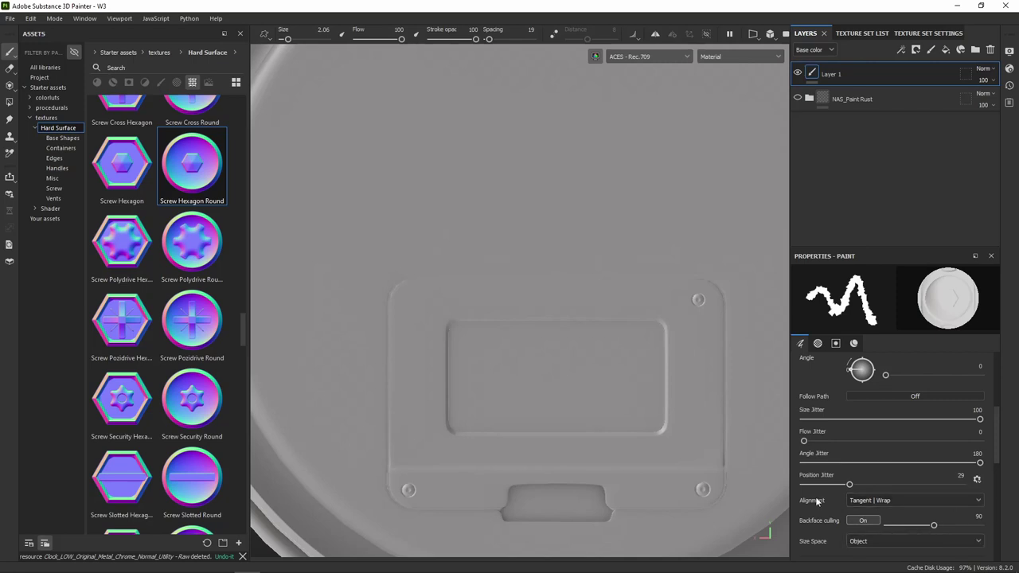
left_click(409, 302)
scroll(419, 320, "up", 3)
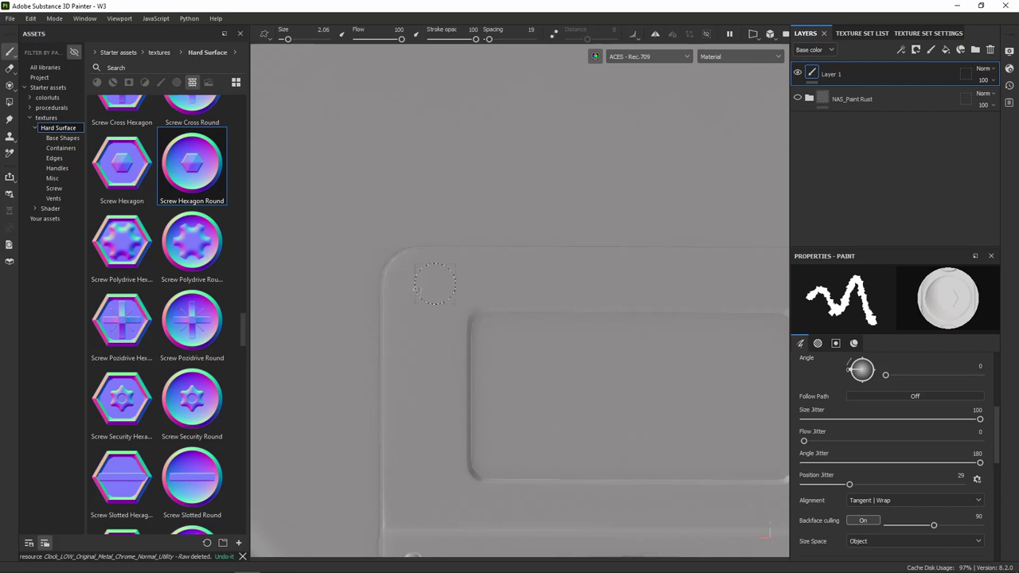
- Stamp the top-left corner screw, then undo it after reframing the lid
left_click(427, 283)
key("ctrl+z")
left_click(419, 284)
key("f")
mouse_move(550, 355)
left_mouse_down("alt")
mouse_move(521, 368)
mouse_move(444, 349)
mouse_move(523, 375)
left_mouse_up("alt")
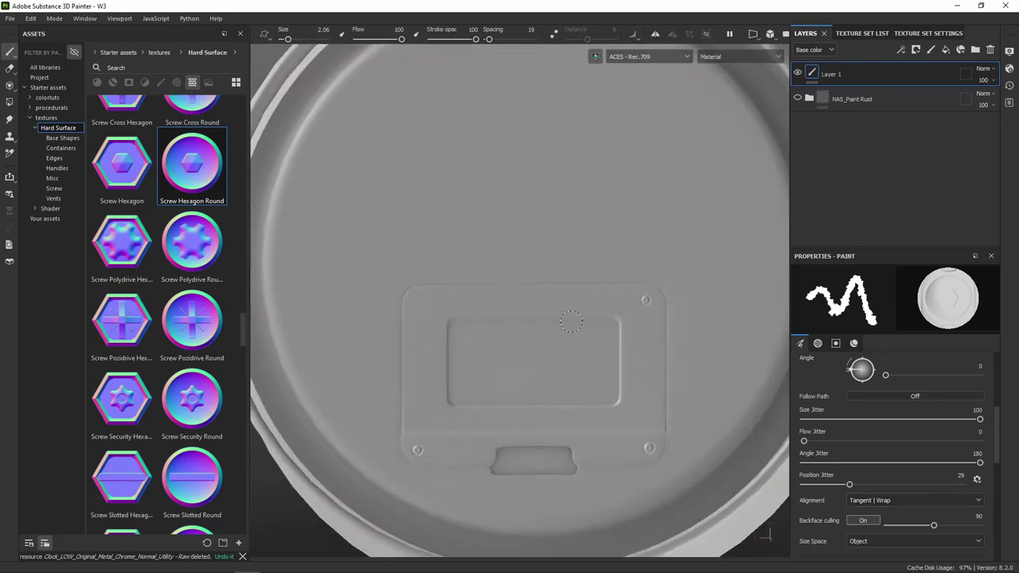
key("ctrl+z")
scroll(647, 304, "up", 2)
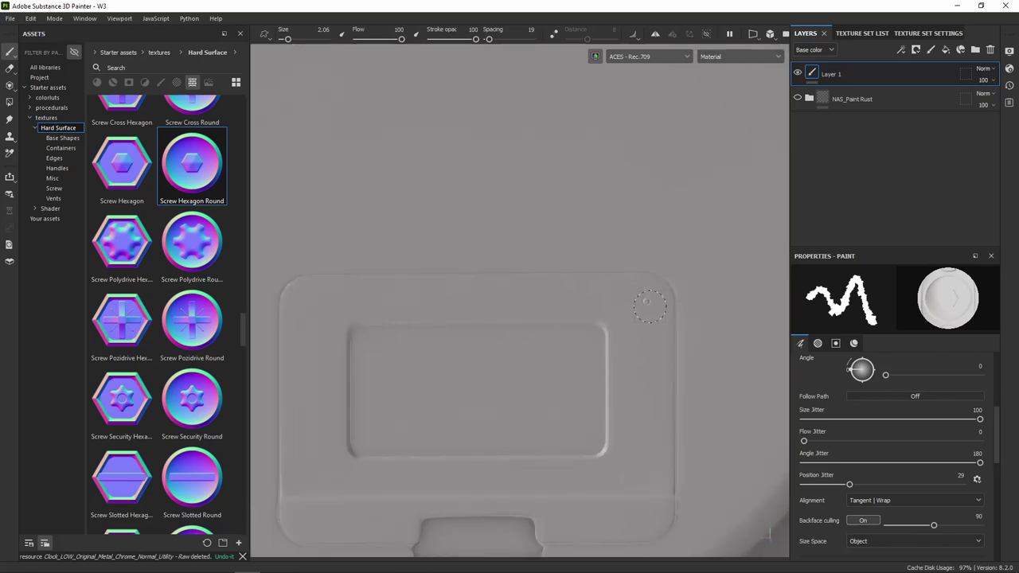
scroll(648, 303, "up", 2)
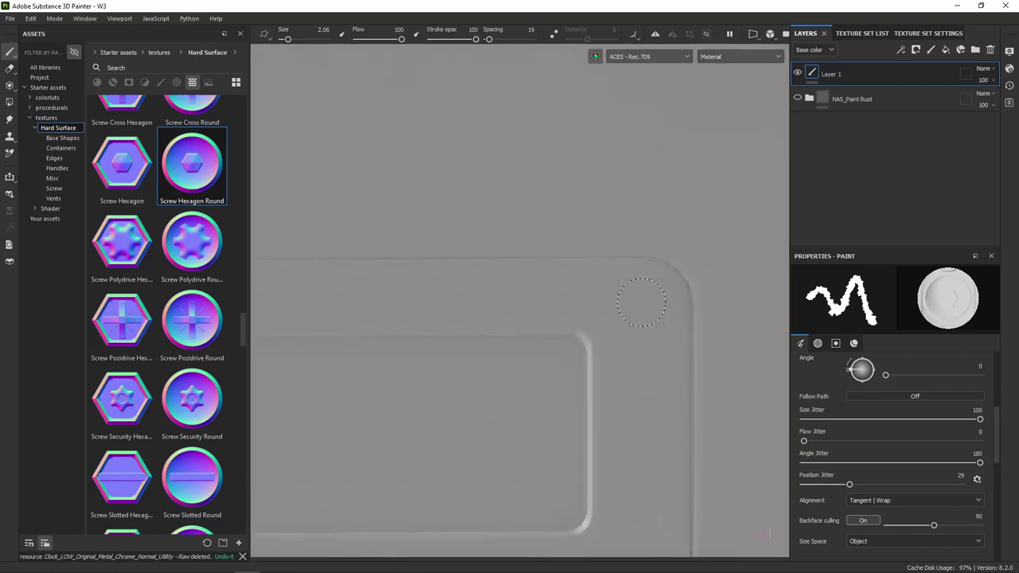
- Try several top-right corner screw placements, undoing each attempt
left_click(632, 304)
key("ctrl+z")
left_click(636, 296)
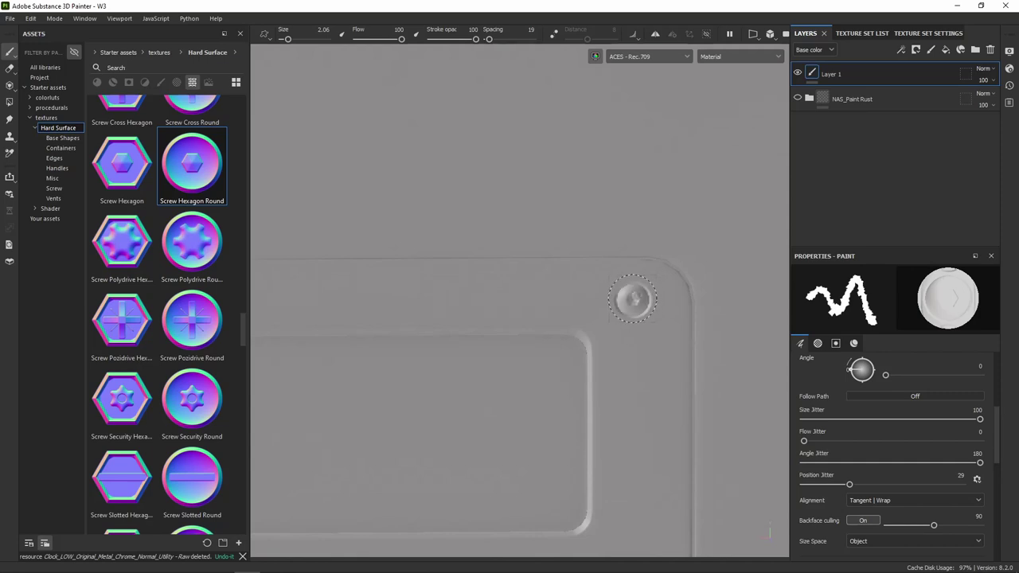
key("ctrl+z")
left_click(635, 296)
key("ctrl+z")
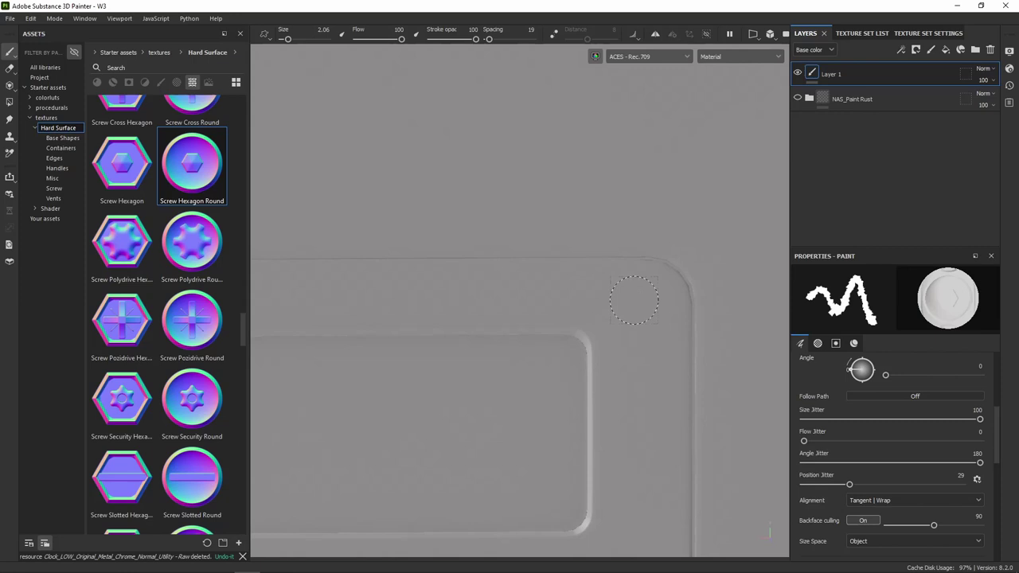
left_click(635, 300)
key("ctrl+z")
left_click(638, 300)
key("ctrl+z")
scroll(853, 453, "up", 1)
scroll(851, 462, "up", 3)
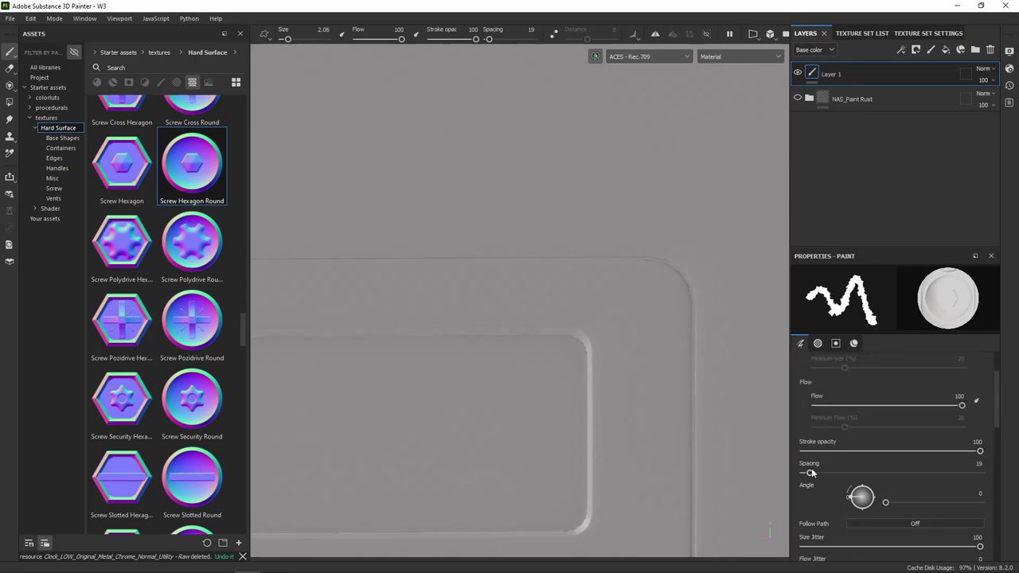
- Set brush spacing to 400 and size jitter to 0, then test-stamp screws
left_click_drag(814, 473, 799, 476)
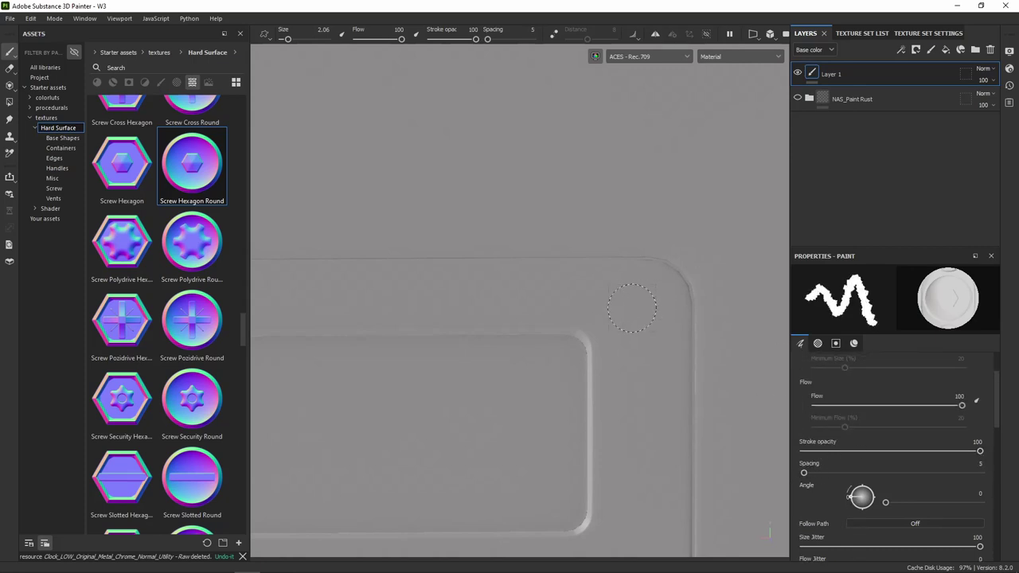
left_click_drag(803, 474, 982, 474)
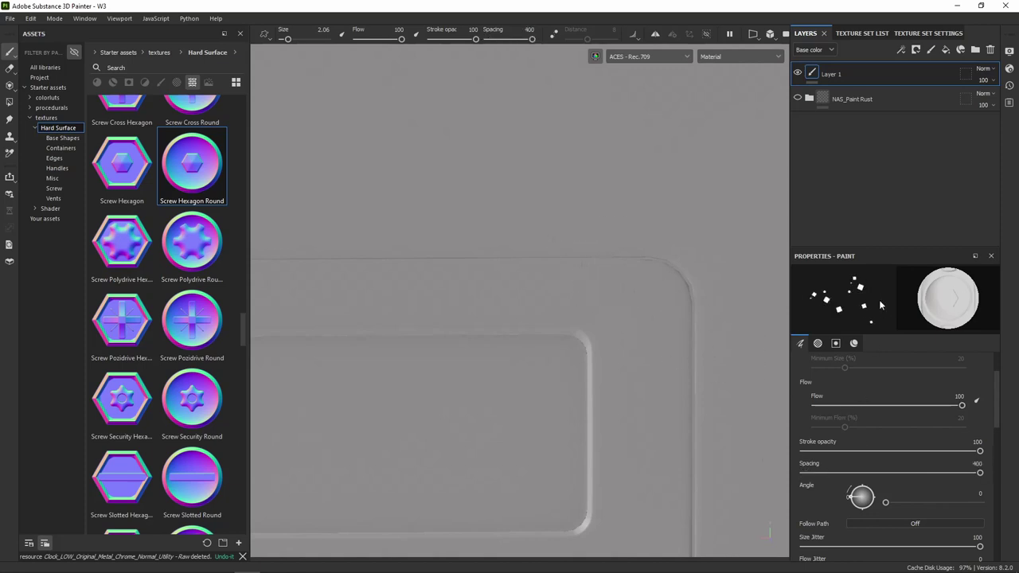
scroll(889, 505, "down", 1)
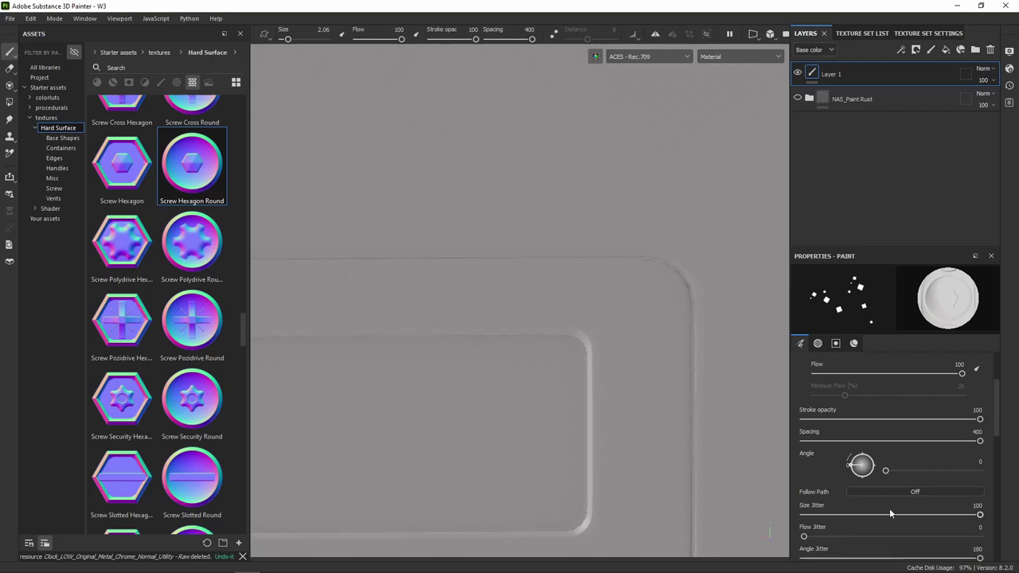
left_click_drag(979, 515, 766, 513)
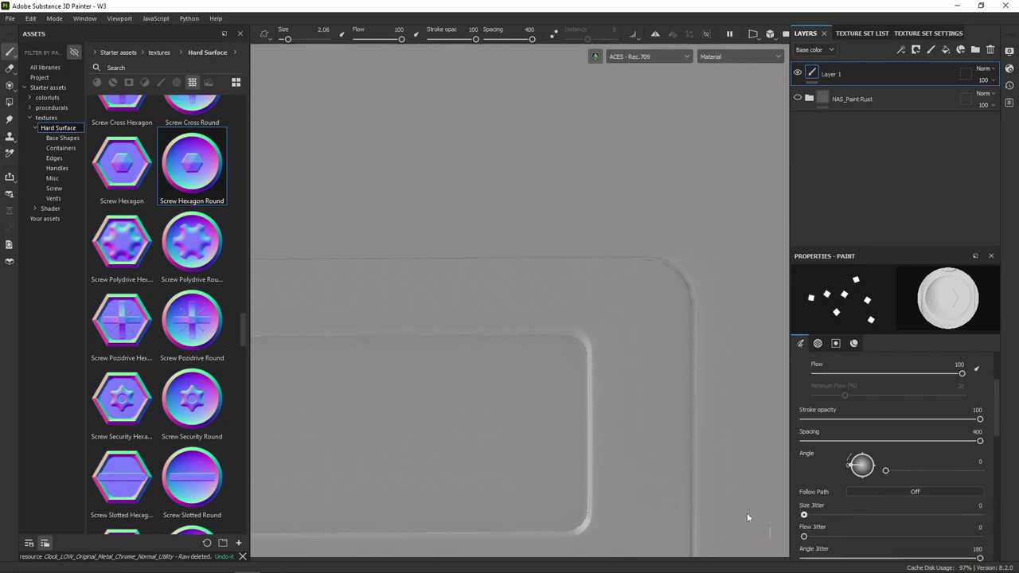
left_click(642, 310)
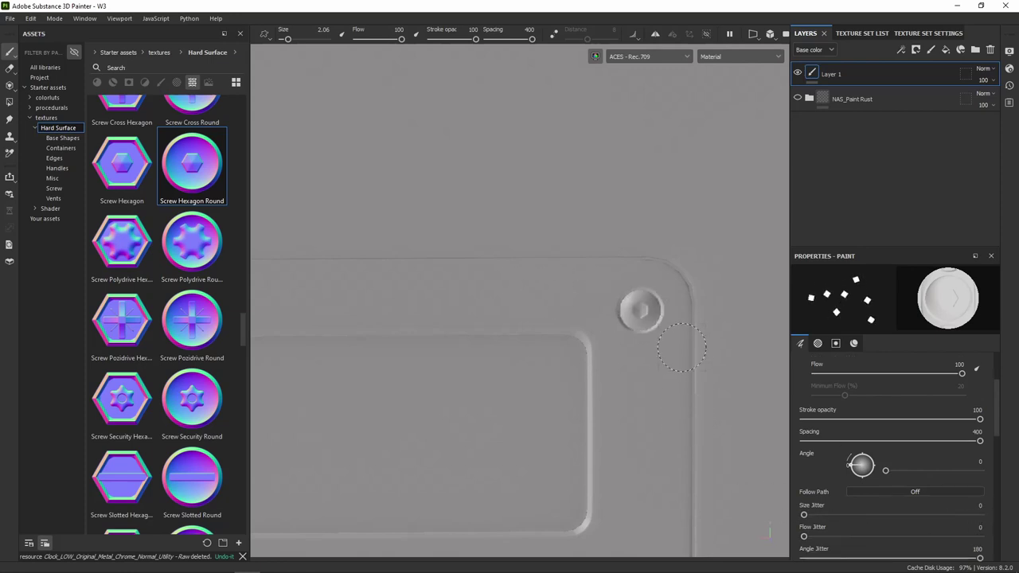
left_click(561, 306)
key("ctrl+z")
key("ctrl+z")
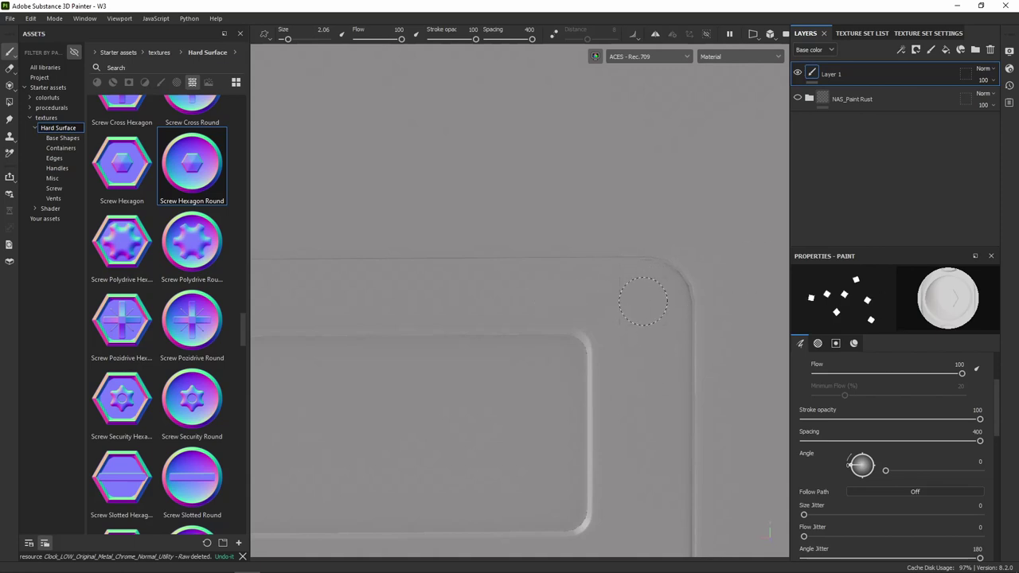
- Stamp a top-right corner screw and a test row along the top, undoing the extras
scroll(646, 293, "down", 2)
scroll(641, 301, "down", 2)
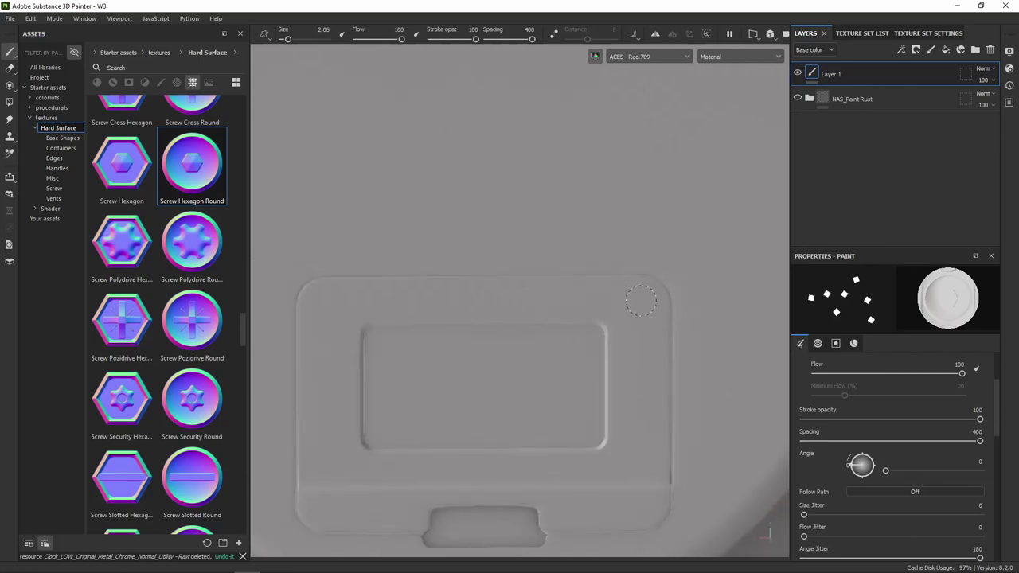
left_click(641, 300)
left_click(324, 303, "shift")
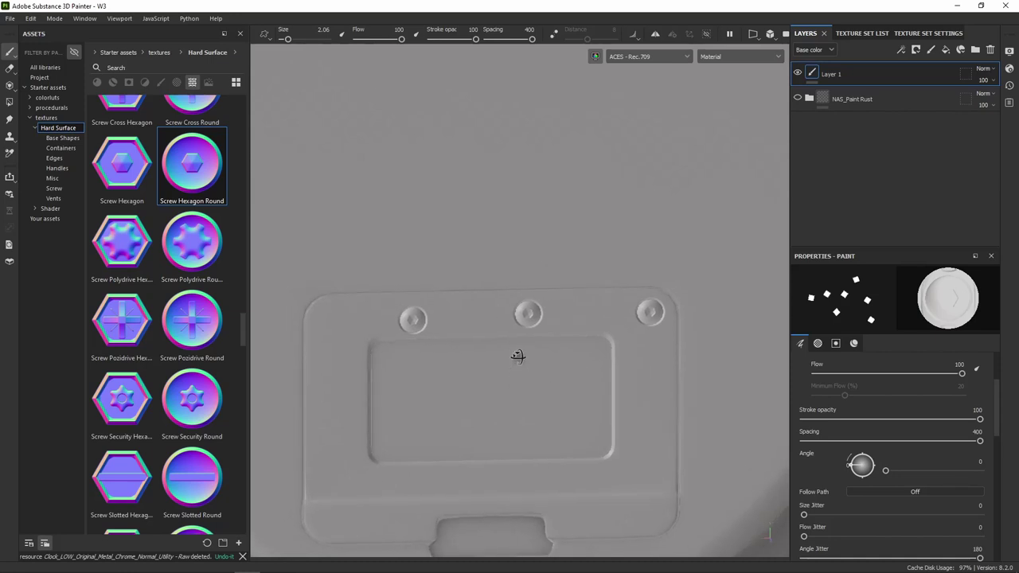
key("ctrl+z")
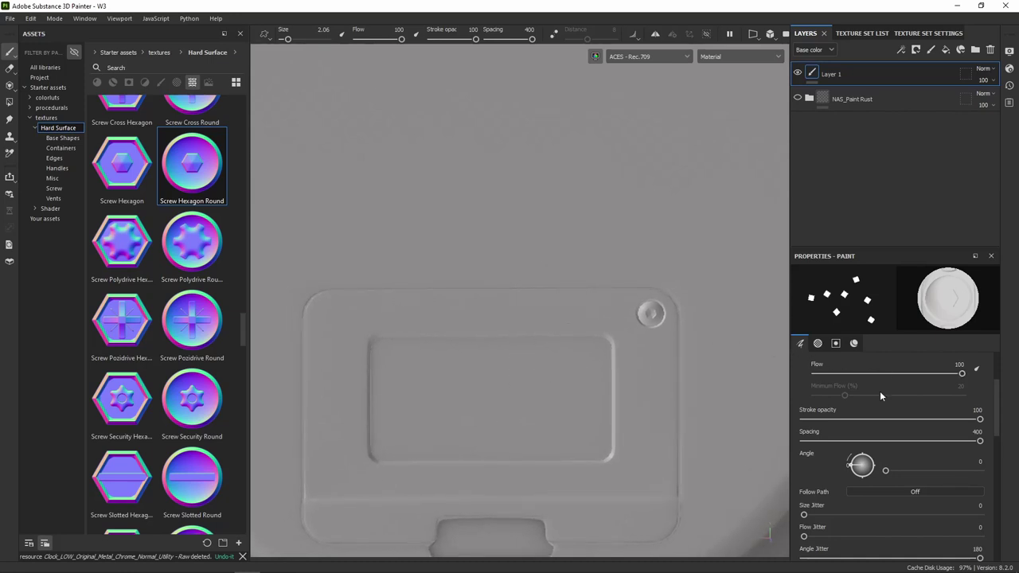
- Reduce spacing to 225 and stamp a straight row of screws across the top
scroll(916, 405, "up", 1)
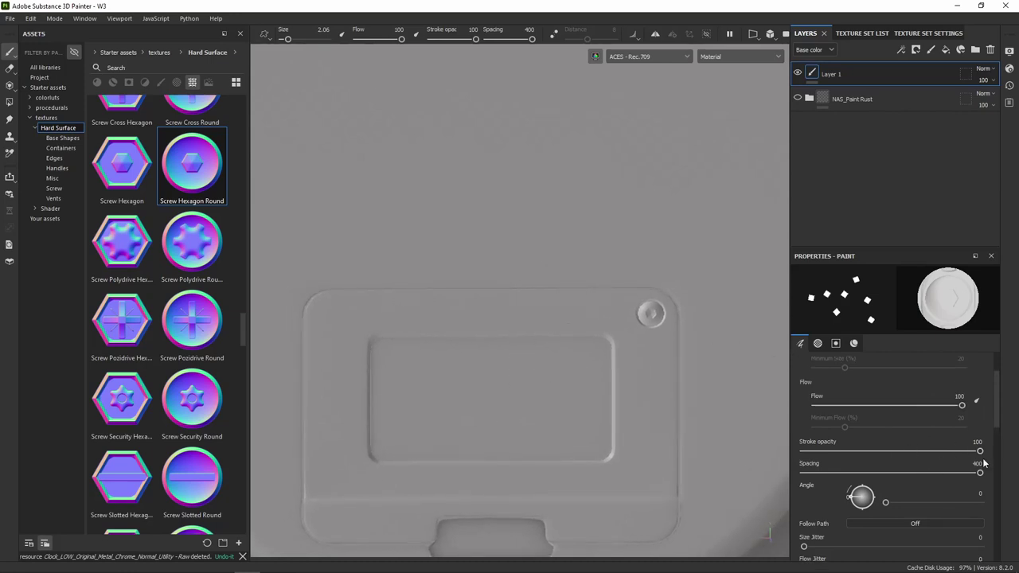
left_click_drag(979, 474, 901, 472)
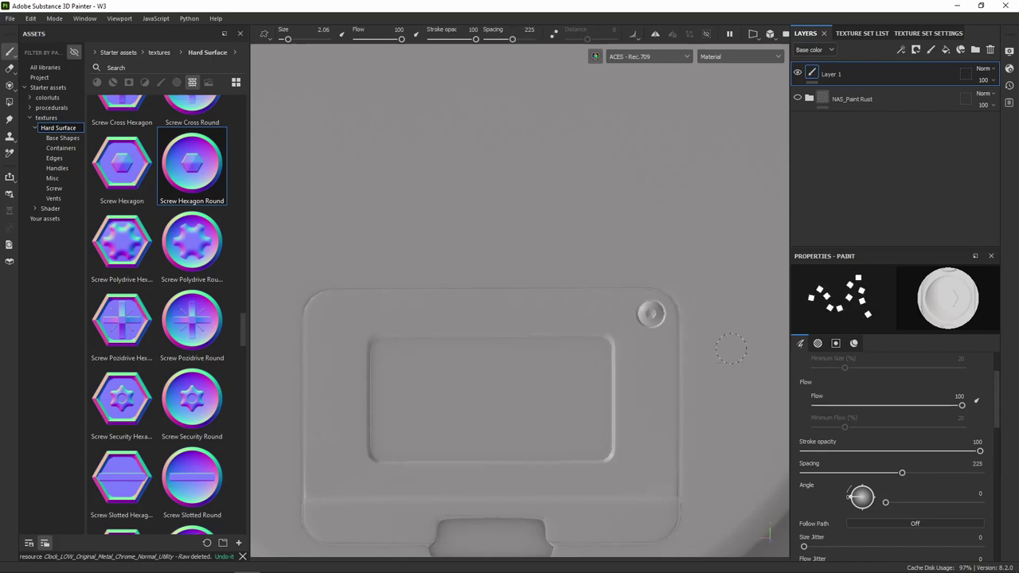
key("ctrl+z")
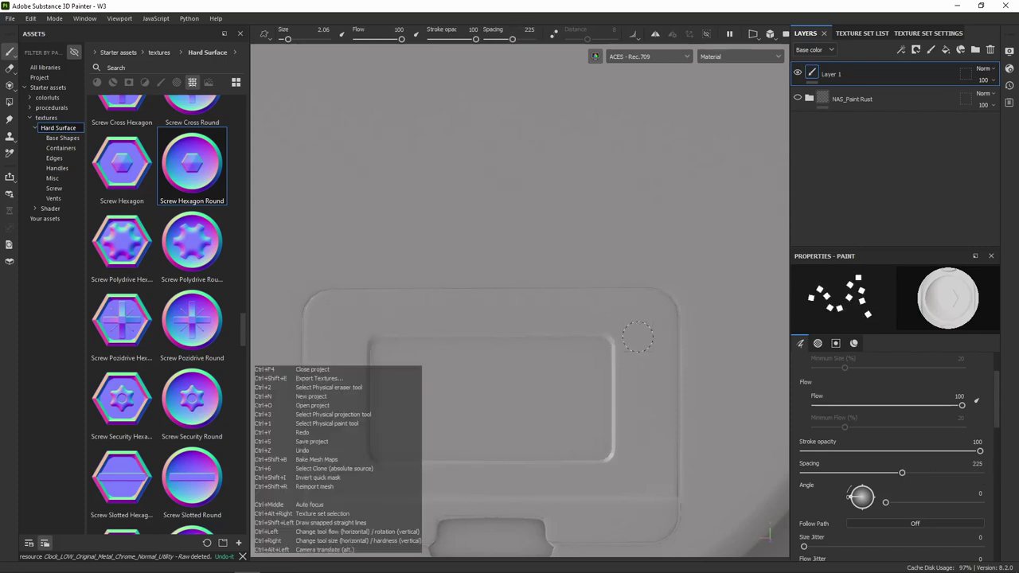
left_click(646, 311)
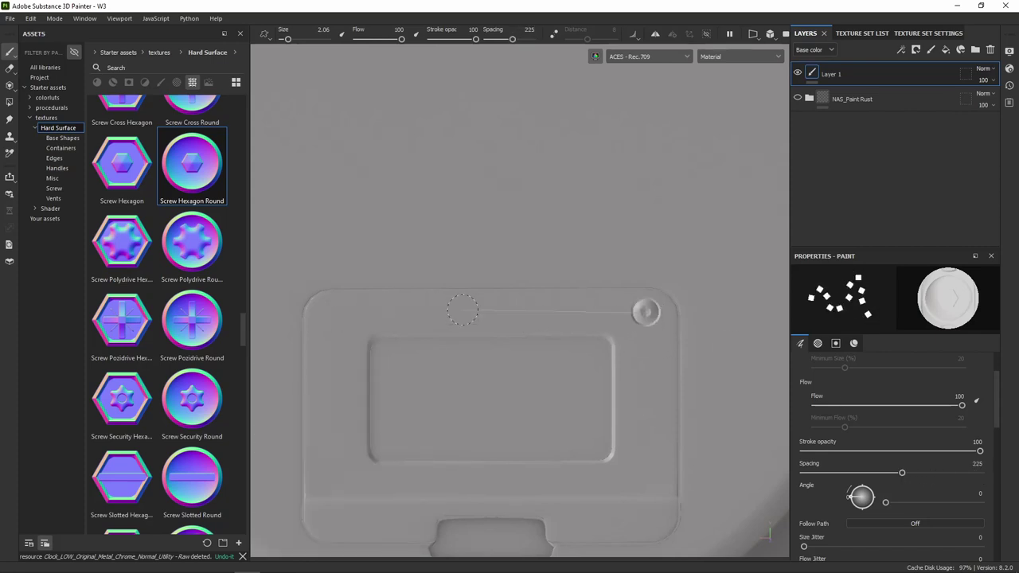
left_click(329, 314, "shift")
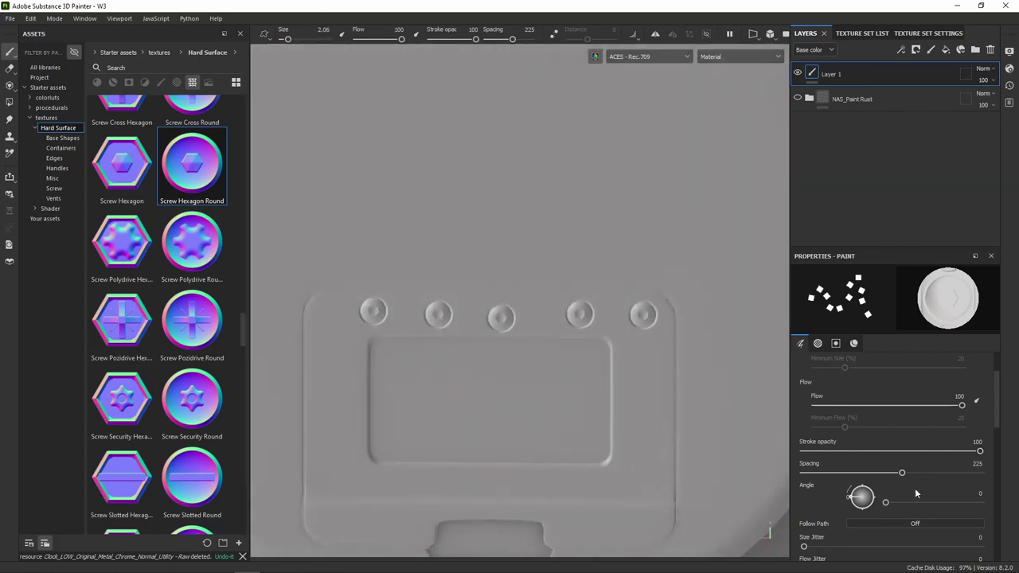
- Turn Follow Path on so stamps follow the stroke direction
scroll(956, 491, "down", 1)
scroll(956, 491, "down", 1)
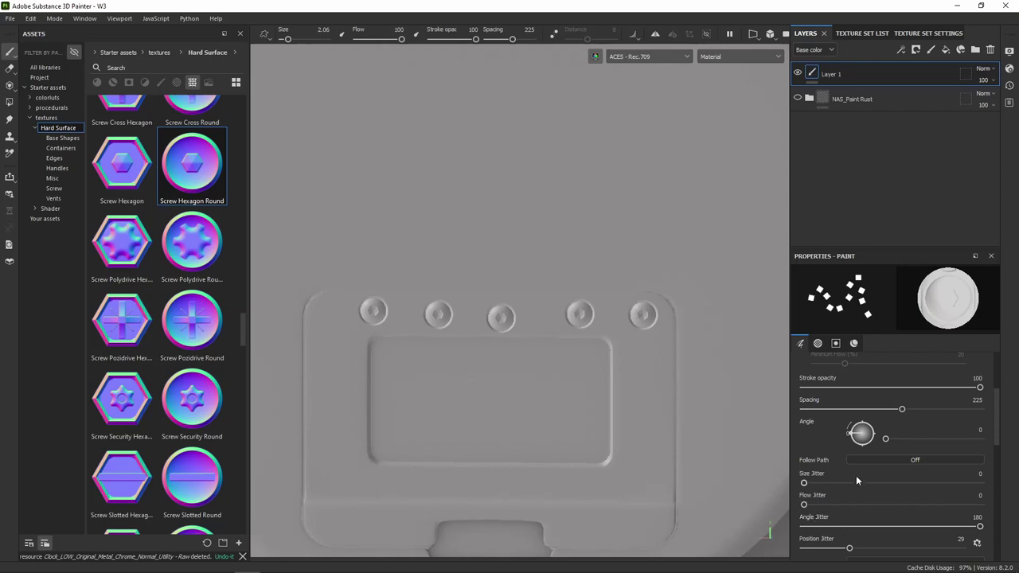
left_click(912, 462)
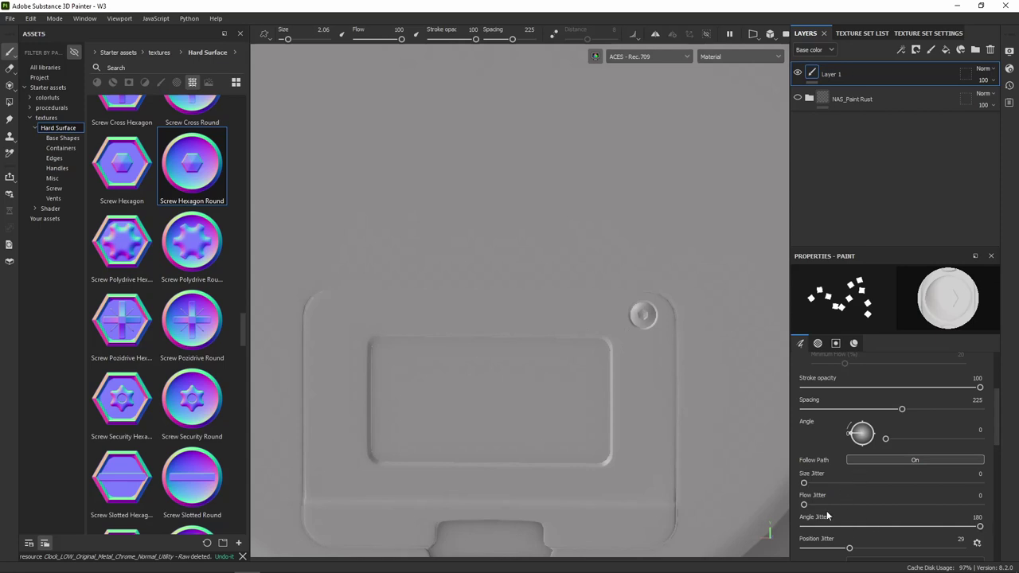
- Set Angle Jitter and Position Jitter to 0 and remove the previous screw
left_click_drag(980, 529, 678, 506)
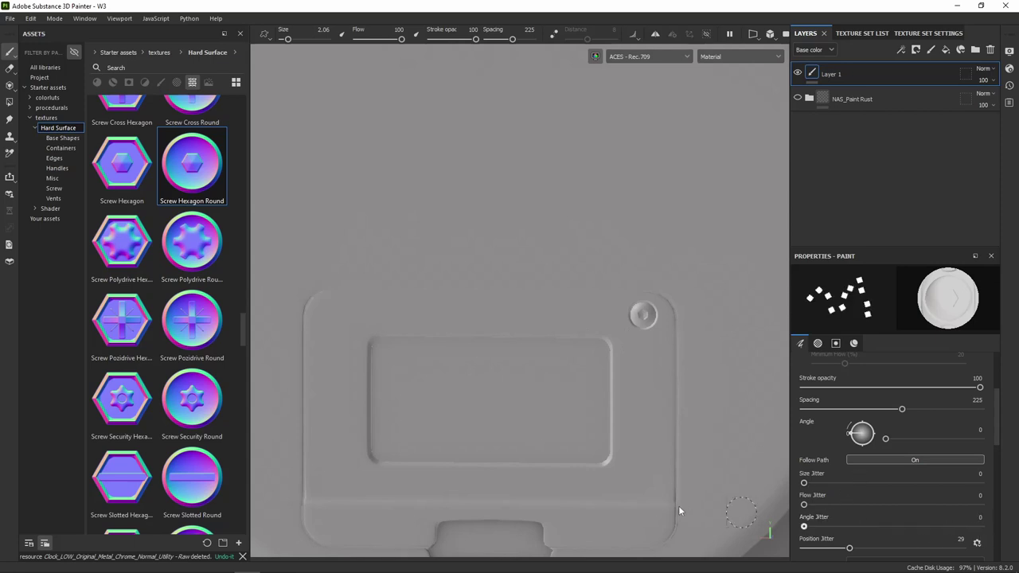
scroll(913, 541, "down", 2)
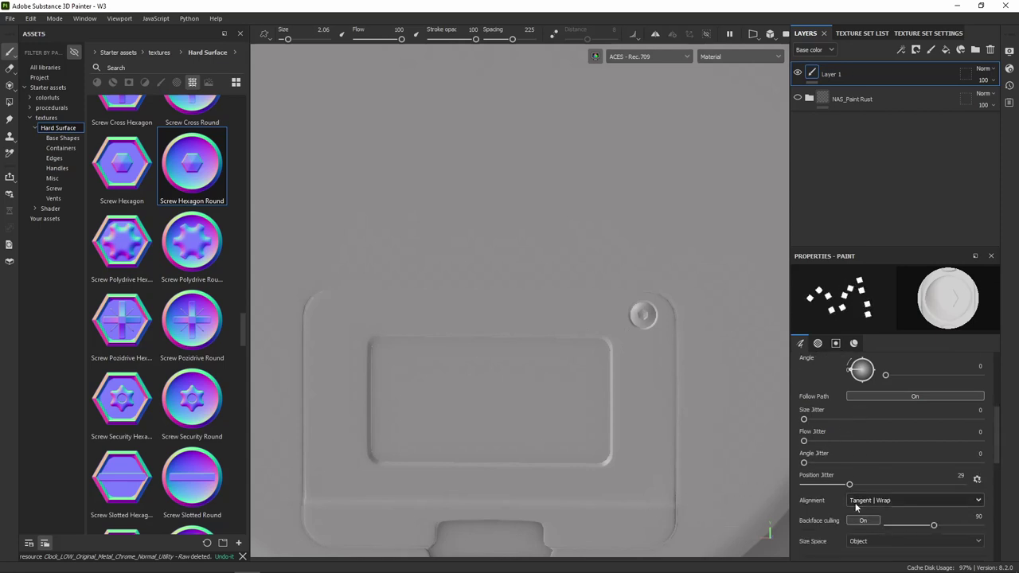
left_click_drag(849, 484, 617, 480)
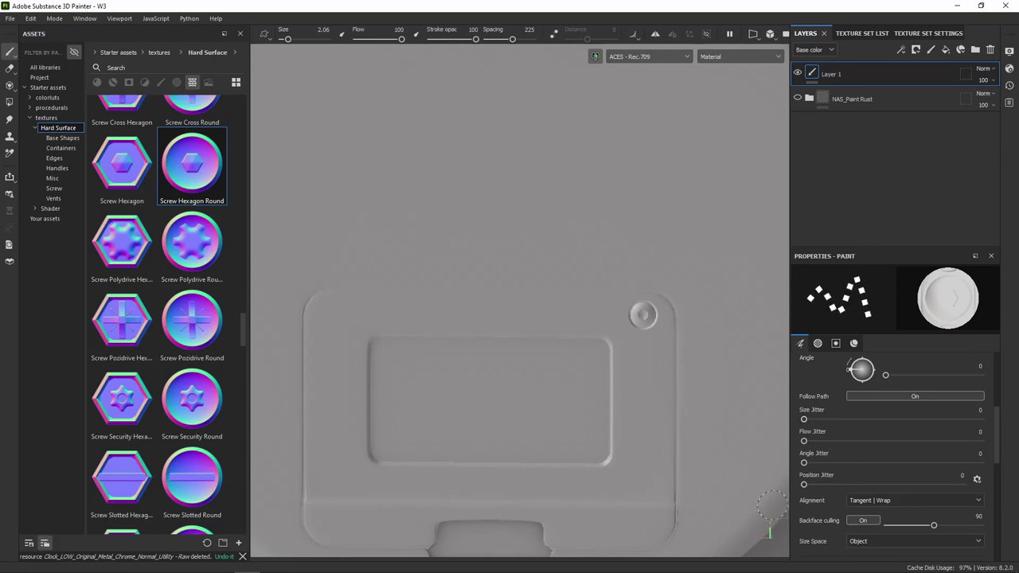
key("ctrl+z")
- Test-stamp a row of five screws and an upper-right screw, undoing both
left_click(375, 326, "shift")
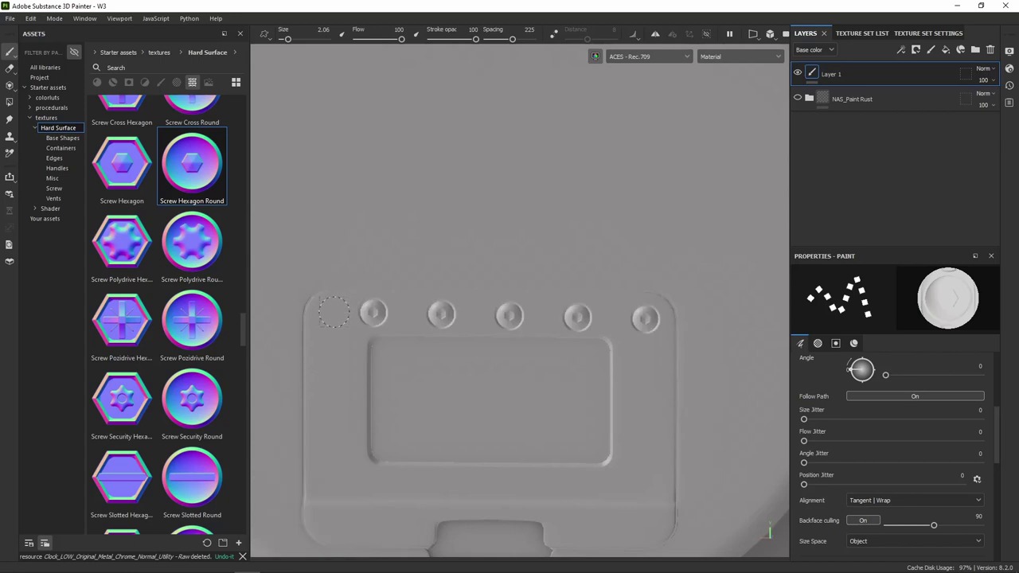
mouse_move(489, 412)
left_mouse_down("alt")
mouse_move(575, 366)
mouse_move(648, 346)
mouse_move(676, 292)
left_mouse_up("alt")
key("ctrl+z")
mouse_move(676, 292)
middle_mouse_down("alt")
mouse_move(618, 289)
mouse_move(678, 263)
mouse_move(651, 289)
middle_mouse_up("alt")
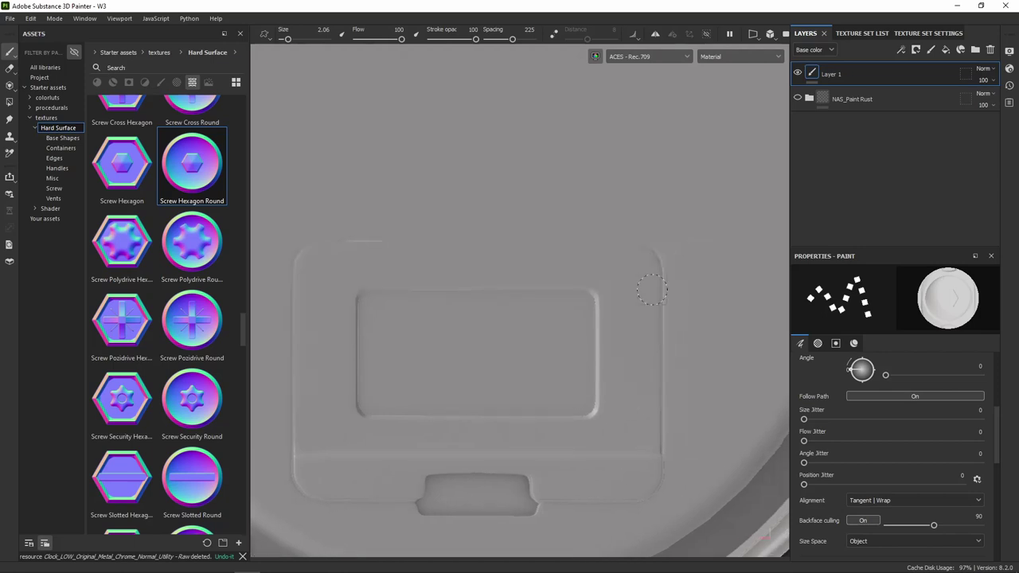
left_click_drag(644, 305, 613, 379, "alt")
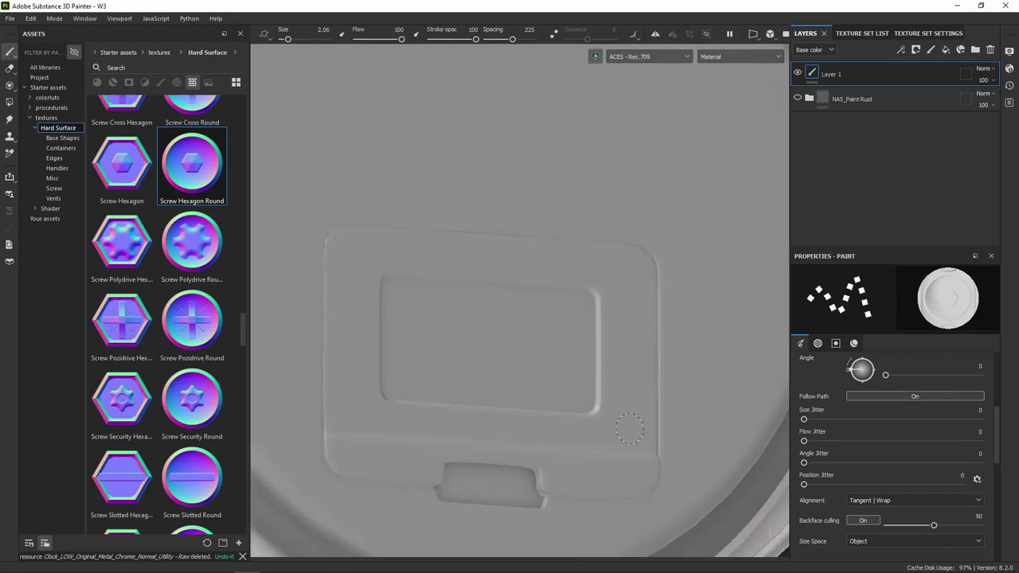
left_click_drag(637, 436, 596, 402, "alt")
scroll(931, 462, "down", 5)
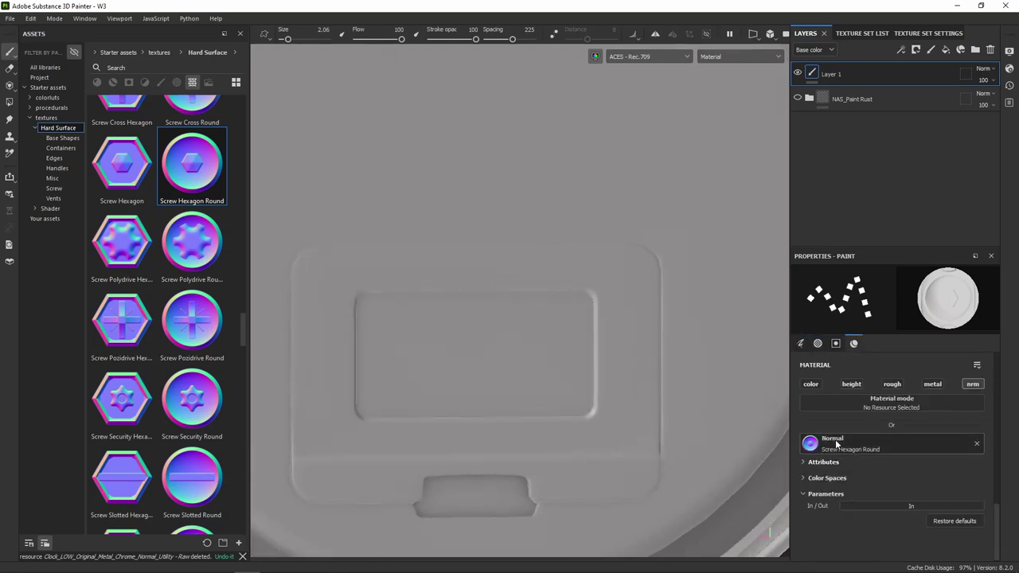
left_click(605, 272)
key("ctrl+z")
- Tighten spacing to 135, test-paint screw rows on the right and top edges, then undo them
scroll(905, 444, "up", 3)
scroll(905, 444, "up", 3)
scroll(905, 444, "up", 3)
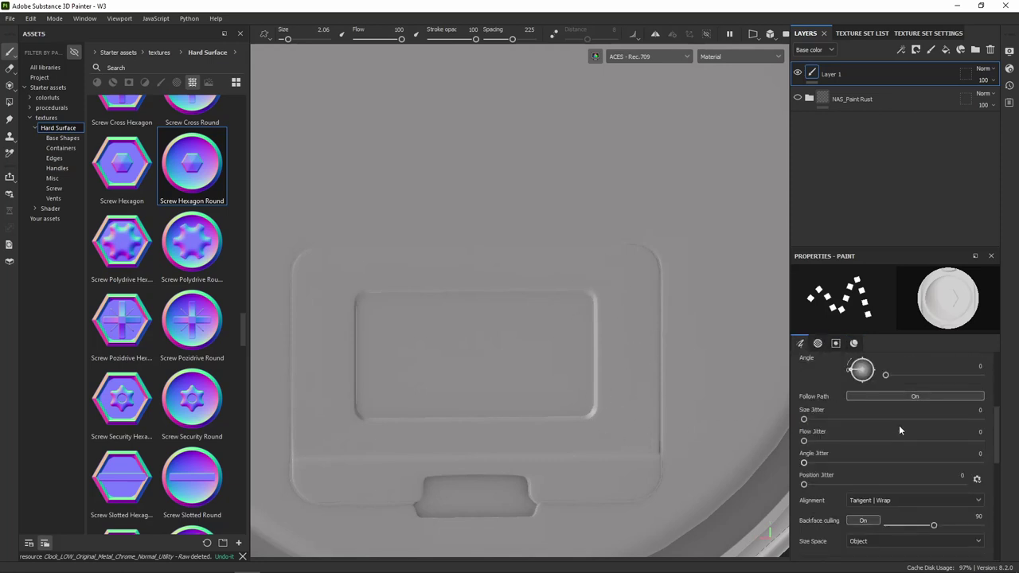
scroll(898, 425, "up", 2)
scroll(910, 418, "down", 1)
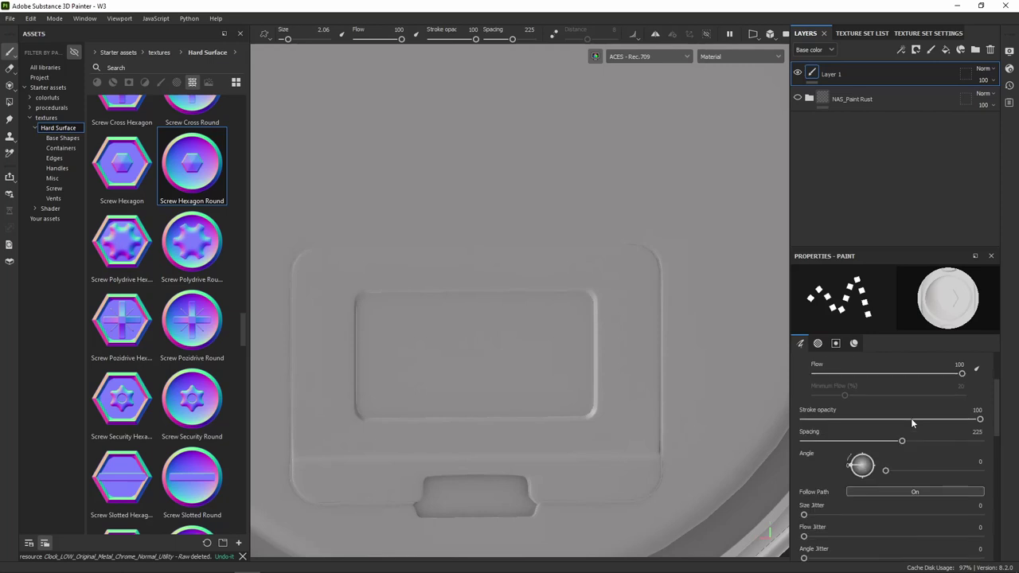
mouse_move(902, 442)
left_mouse_down()
mouse_move(842, 442)
mouse_move(863, 448)
left_mouse_up()
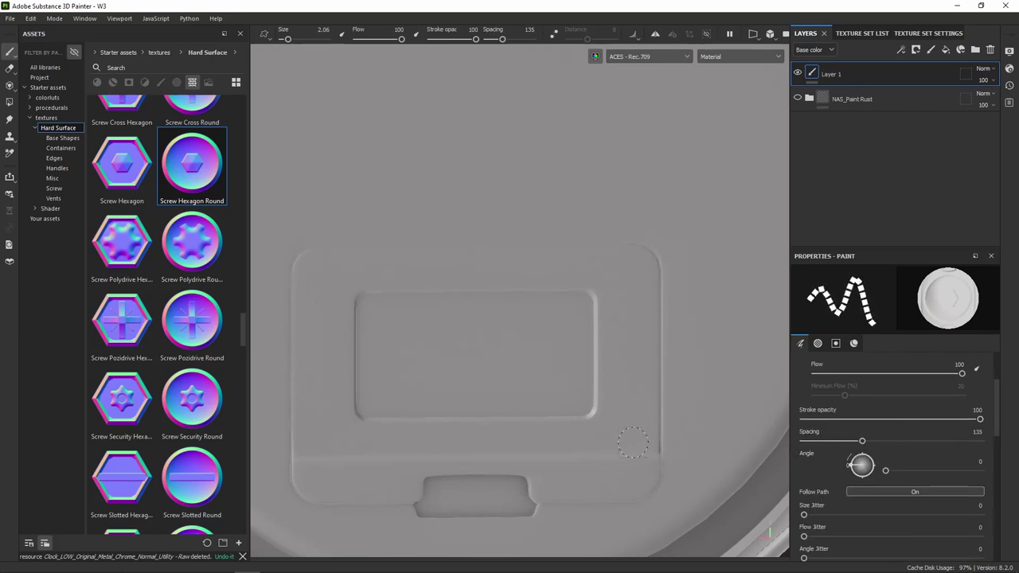
mouse_move(636, 435)
left_mouse_down()
mouse_move(634, 262)
mouse_move(311, 272)
left_mouse_up()
key("ctrl+z")
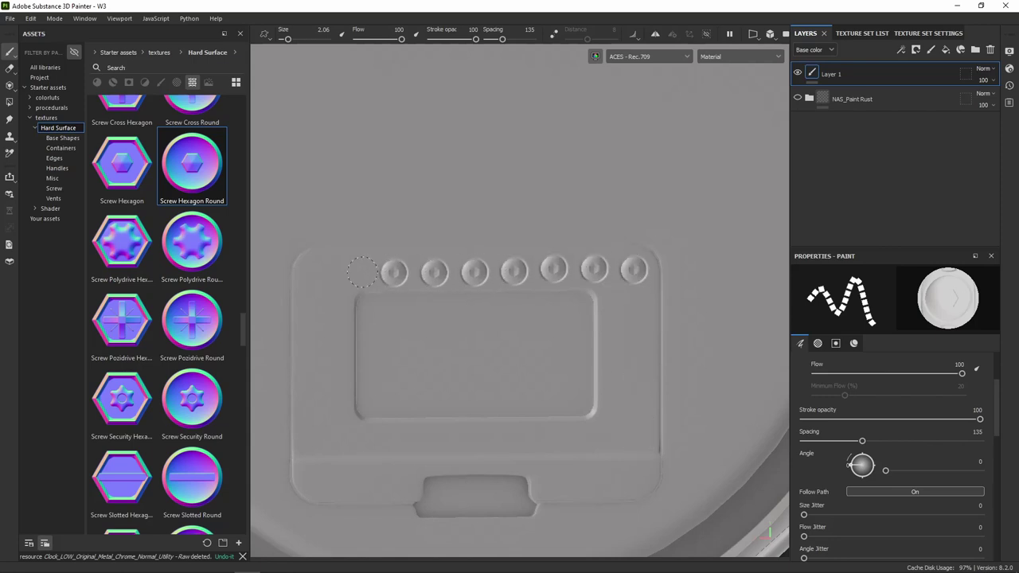
left_click_drag(651, 419, 598, 310, "alt")
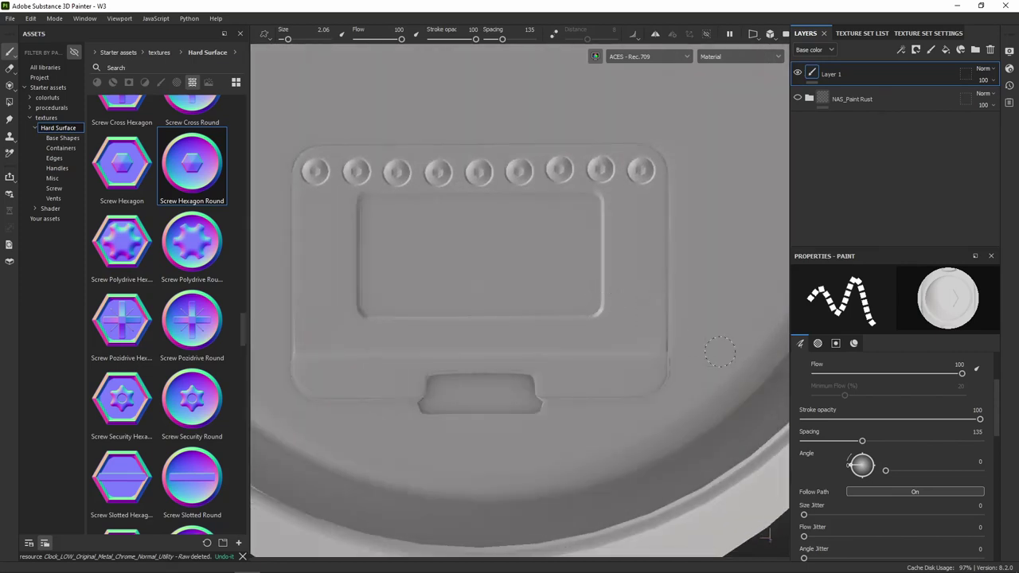
key("ctrl+z")
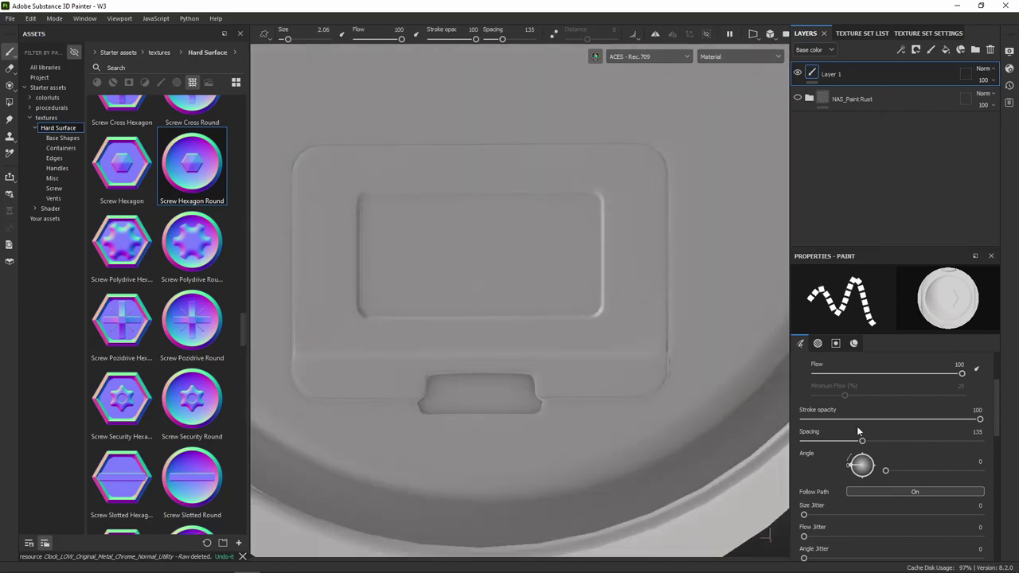
- Widen spacing to 400, test-paint screws down the right side, and undo them
mouse_move(863, 442)
left_mouse_down()
mouse_move(793, 440)
mouse_move(980, 441)
left_mouse_up()
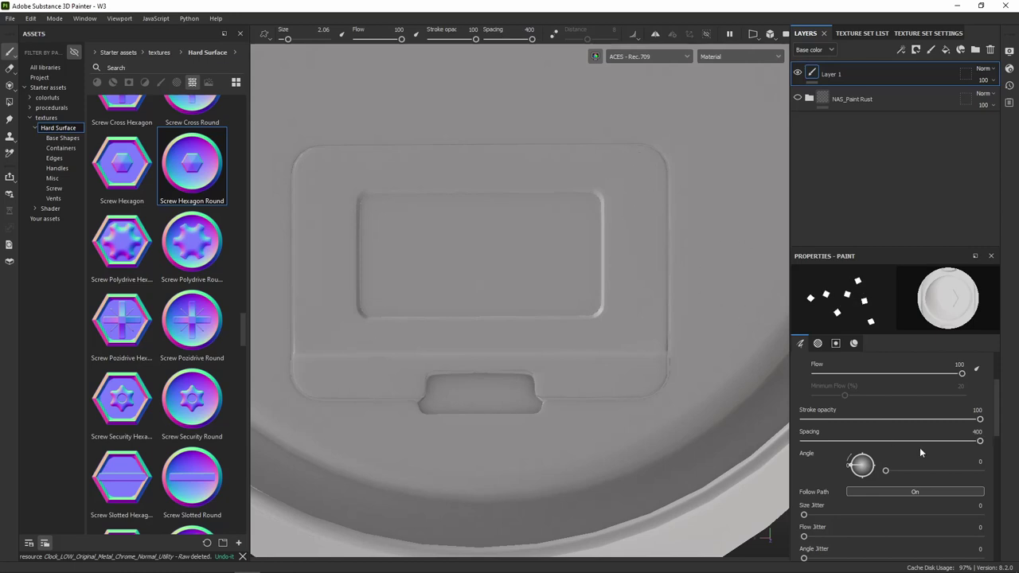
scroll(912, 455, "down", 3)
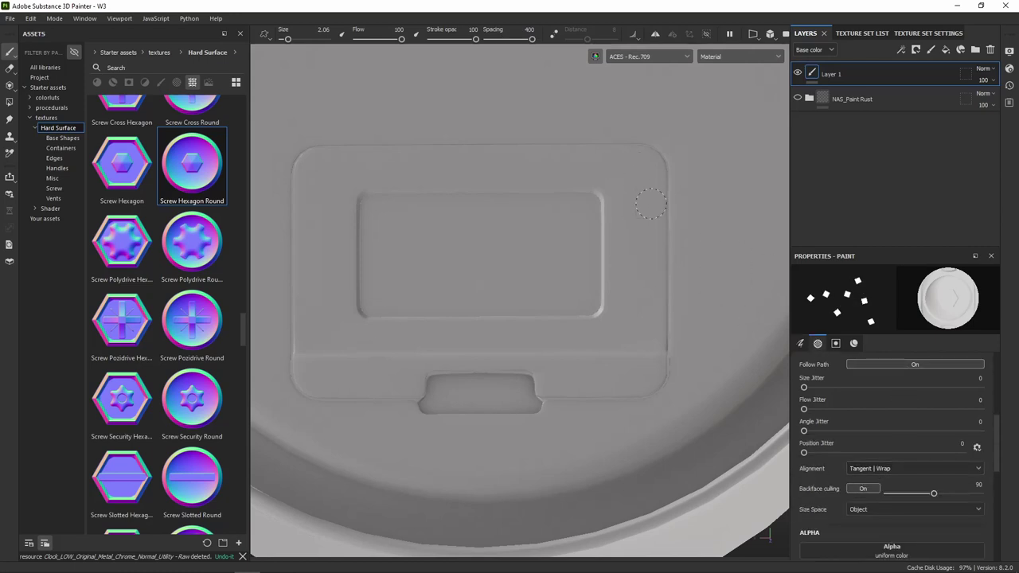
scroll(629, 176, "up", 2)
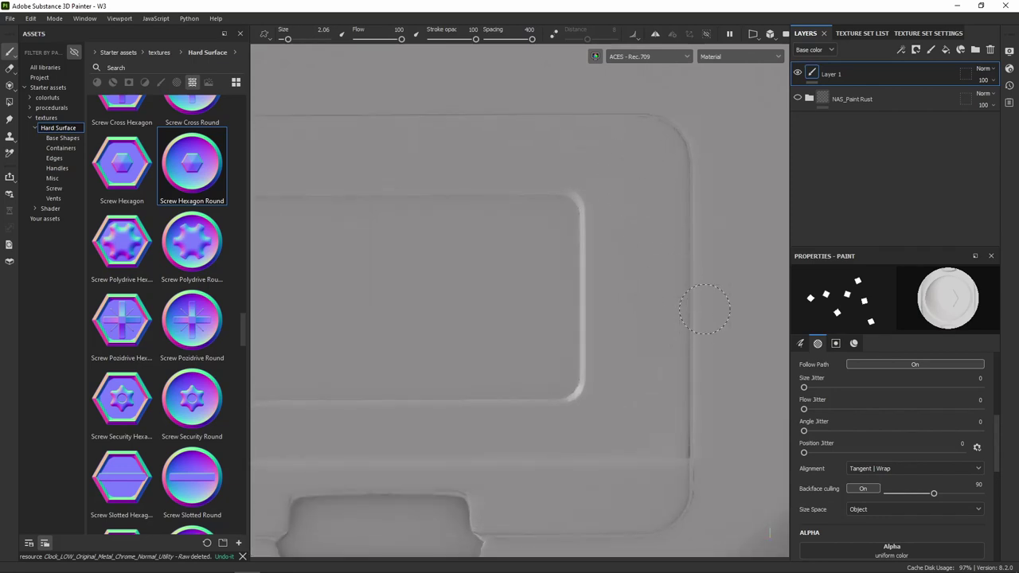
left_click_drag(613, 295, 643, 425)
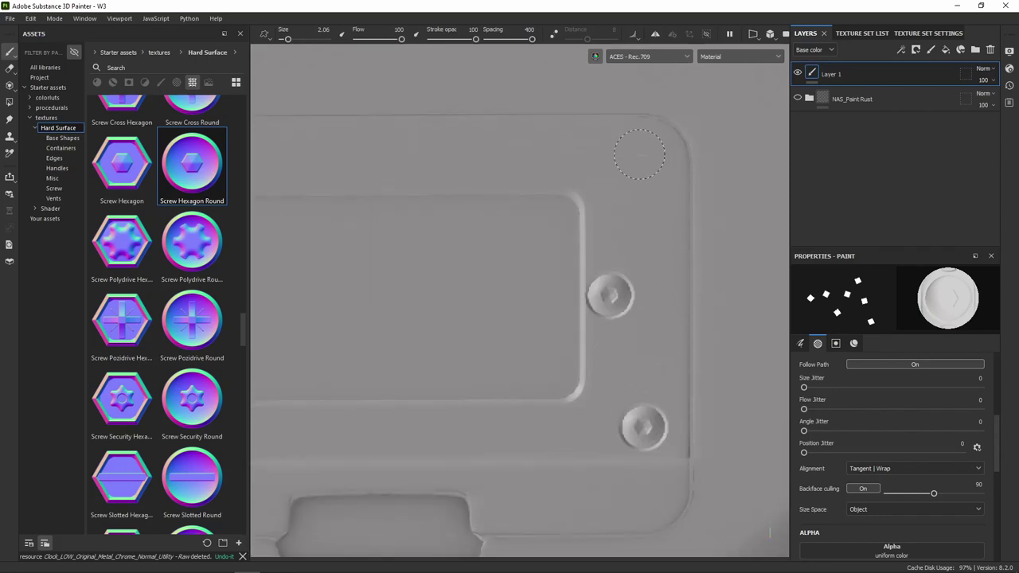
key("ctrl+z")
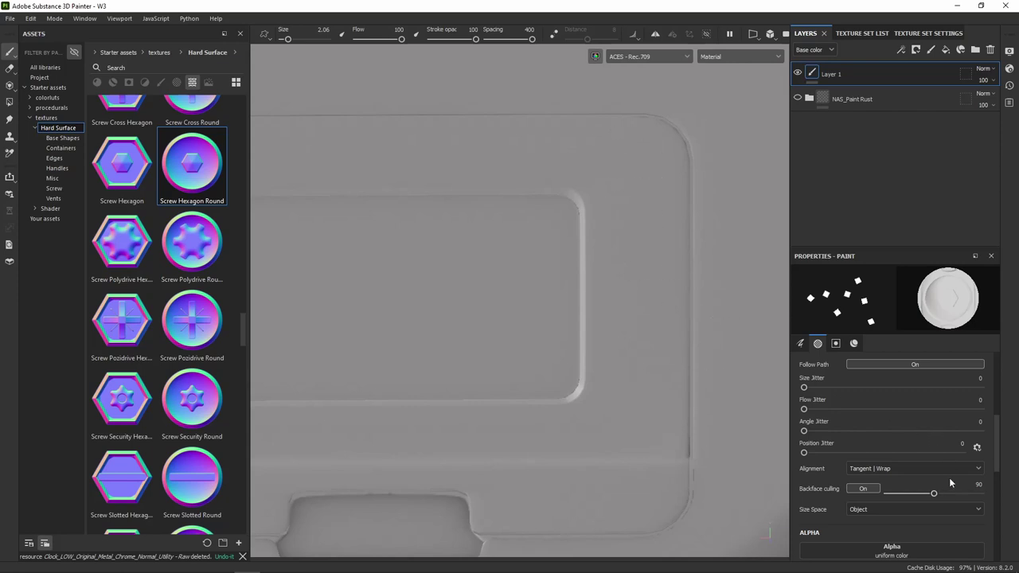
scroll(937, 473, "up", 1)
scroll(945, 436, "up", 1)
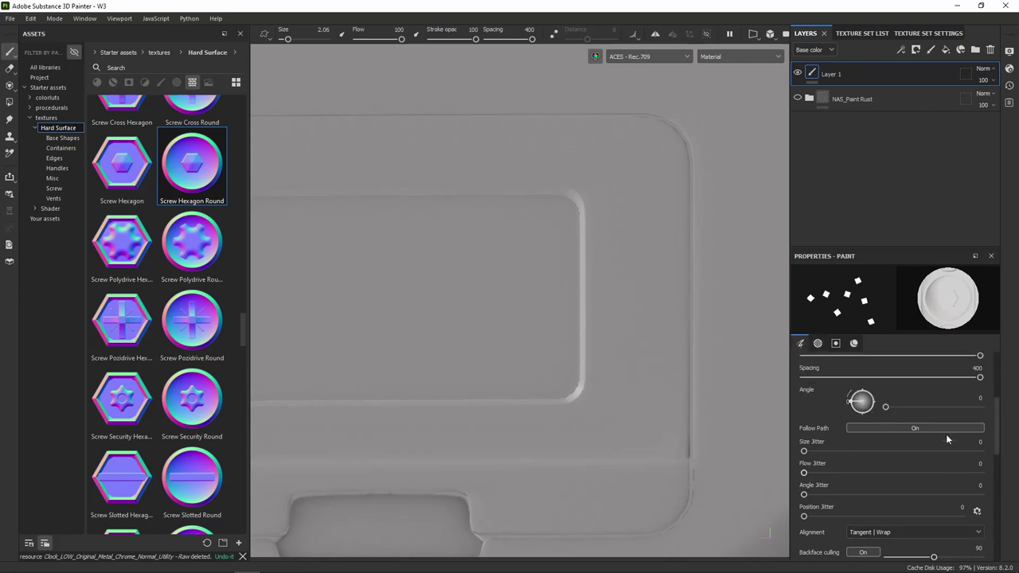
scroll(951, 434, "up", 1)
- Drop spacing to 5, then raise it to 132, undoing each test stroke
left_click_drag(980, 441, 803, 441)
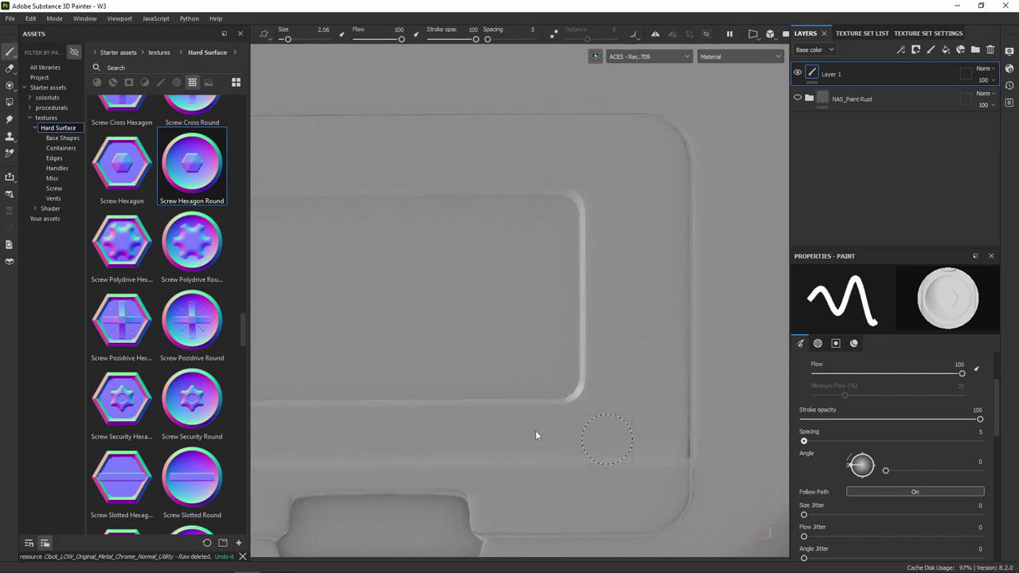
left_click_drag(628, 155, 619, 217)
key("ctrl+z")
left_click_drag(804, 442, 861, 441)
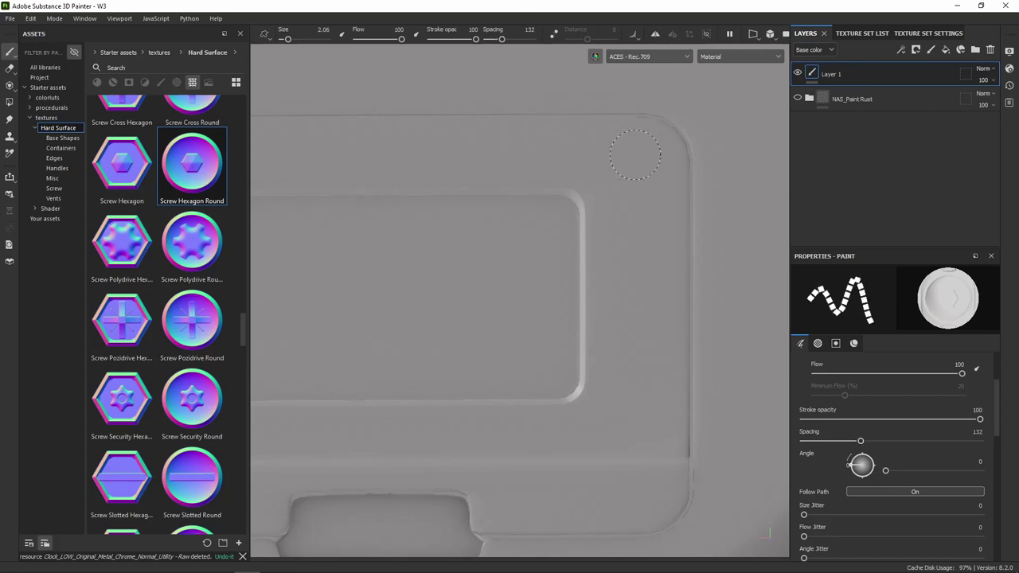
left_click_drag(636, 156, 641, 216)
key("ctrl+z")
- Stamp corner screws, a top-edge row and a vertical line, then undo them
left_click_drag(639, 166, 640, 203)
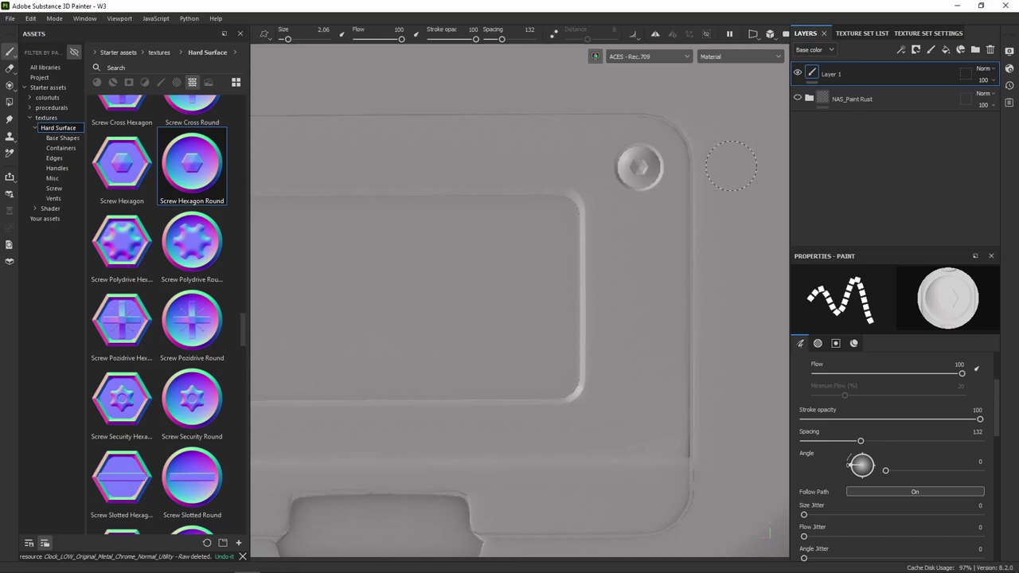
middle_click_drag(656, 310, 655, 263)
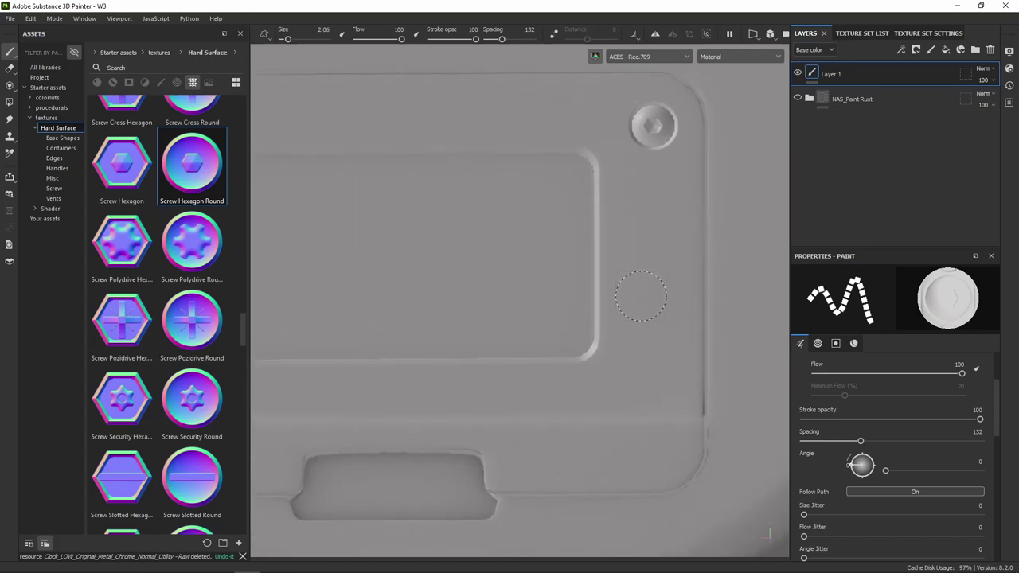
scroll(657, 302, "down", 3)
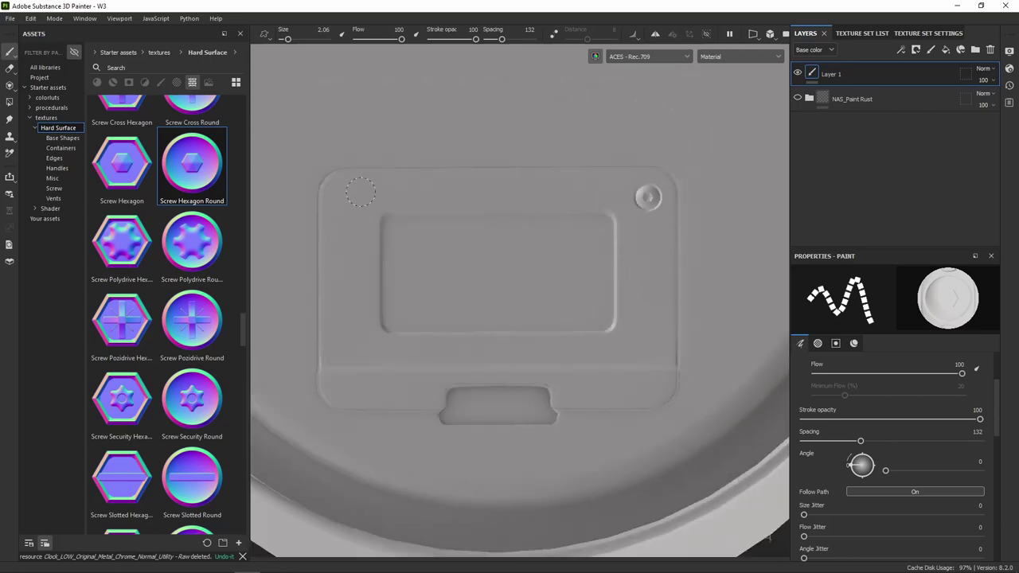
left_click(345, 190)
left_click(610, 189, "shift")
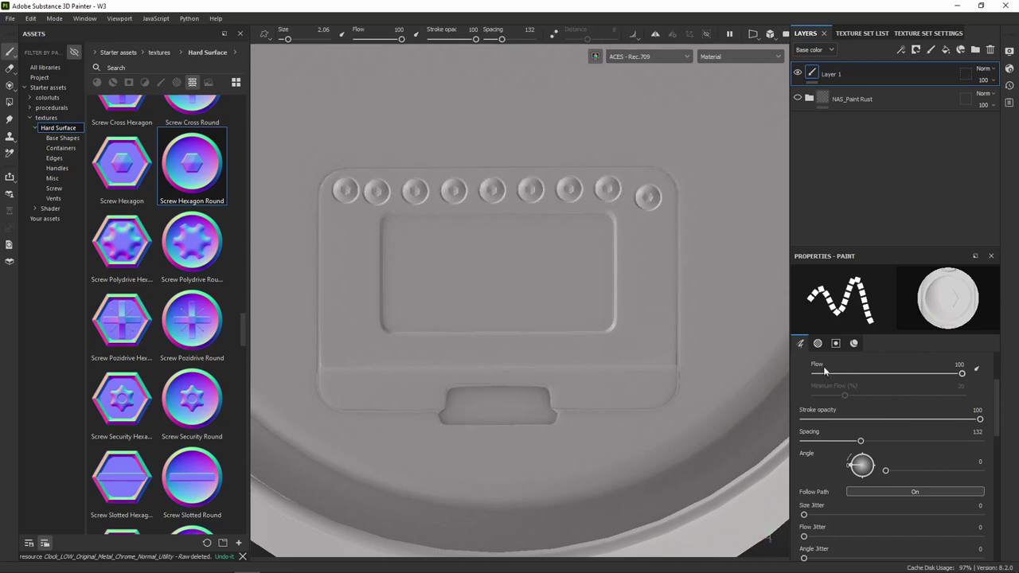
key("ctrl+z")
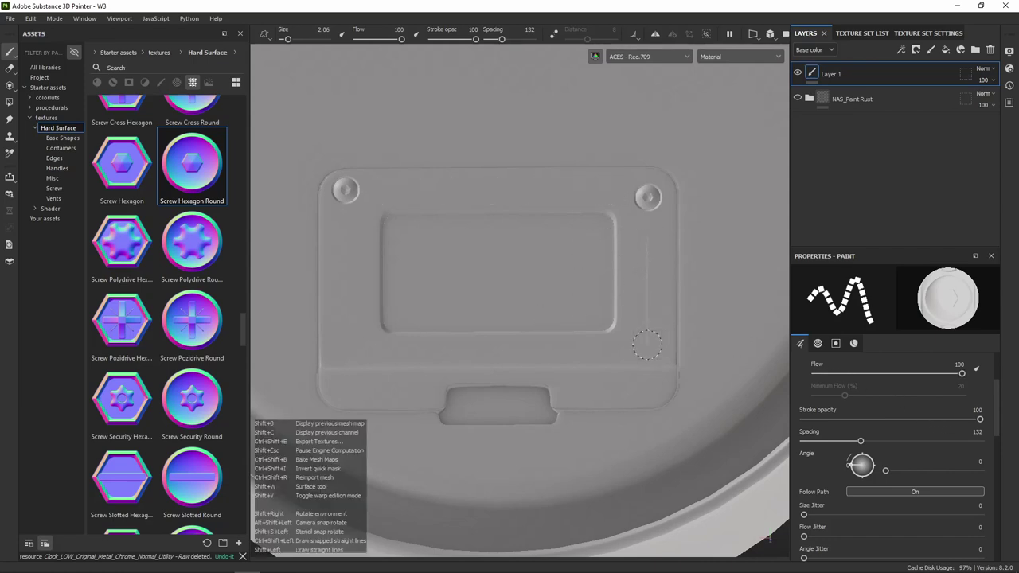
left_click(645, 333, "shift")
key("ctrl+z")
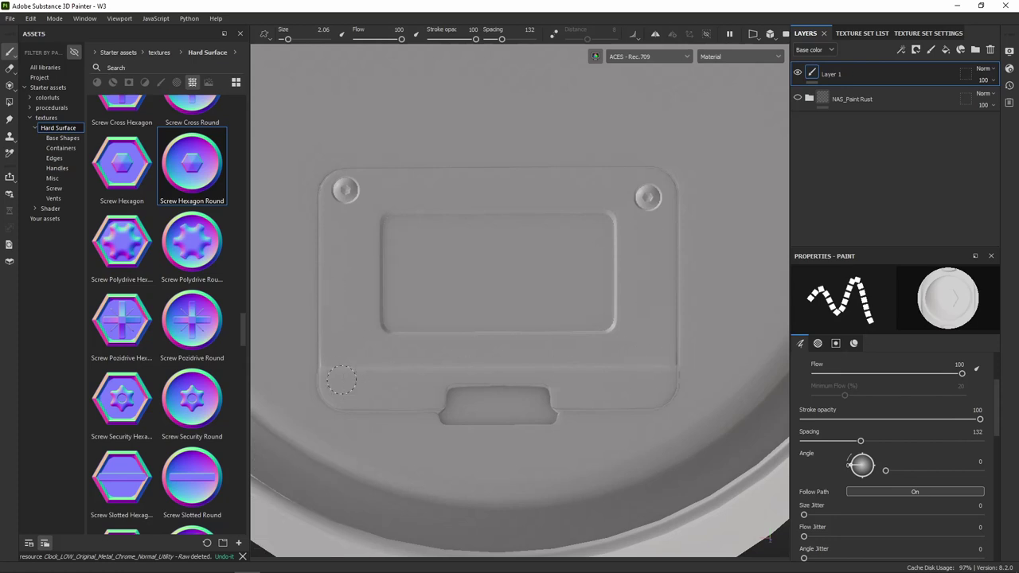
key("ctrl+z")
scroll(400, 235, "up", 3)
scroll(402, 234, "down", 2)
- Remove the top-right corner screw and shrink the brush size to 0.7
key("ctrl+z")
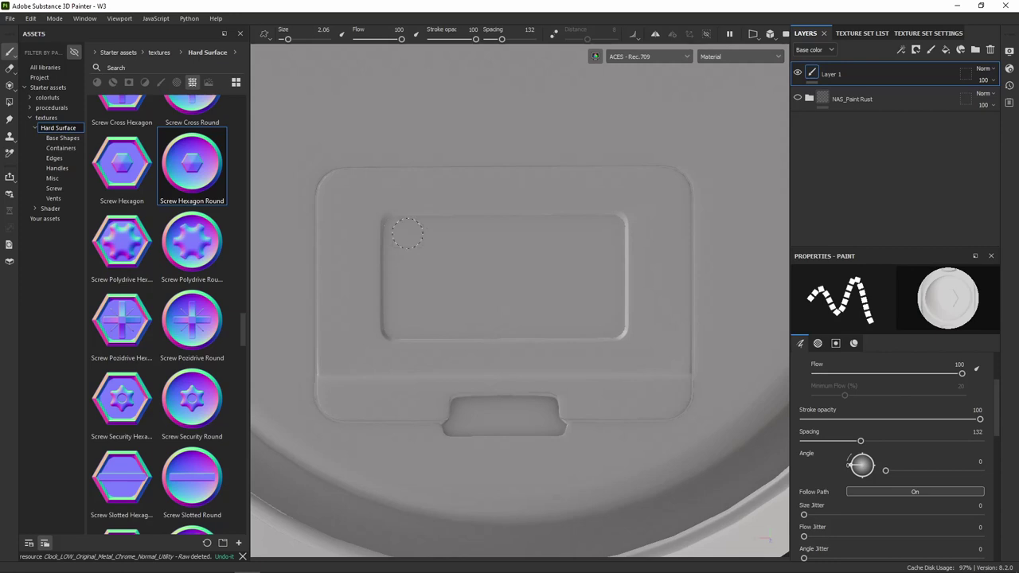
right_click_drag(341, 189, 333, 189, "ctrl")
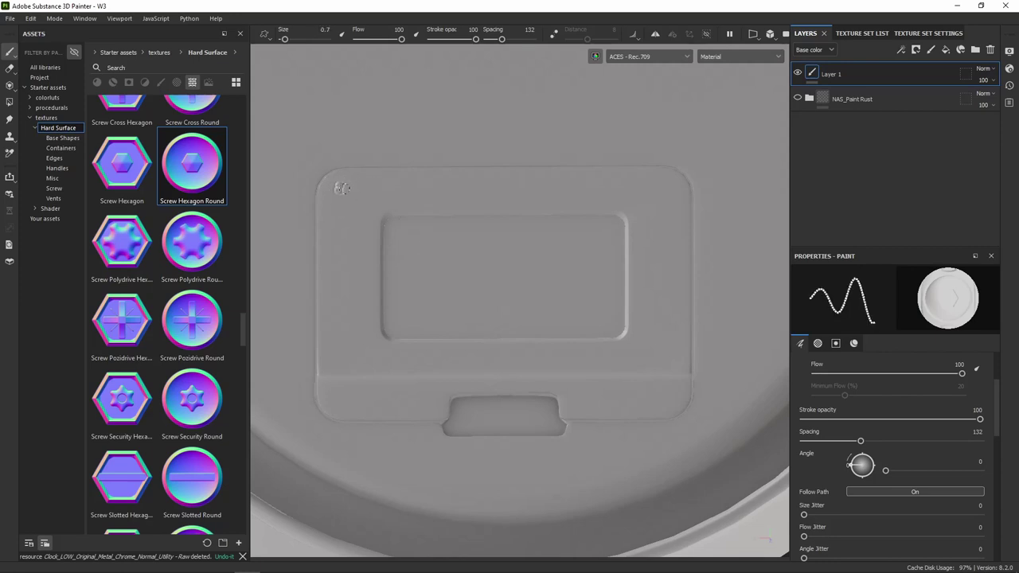
scroll(915, 418, "up", 1)
scroll(915, 418, "up", 1)
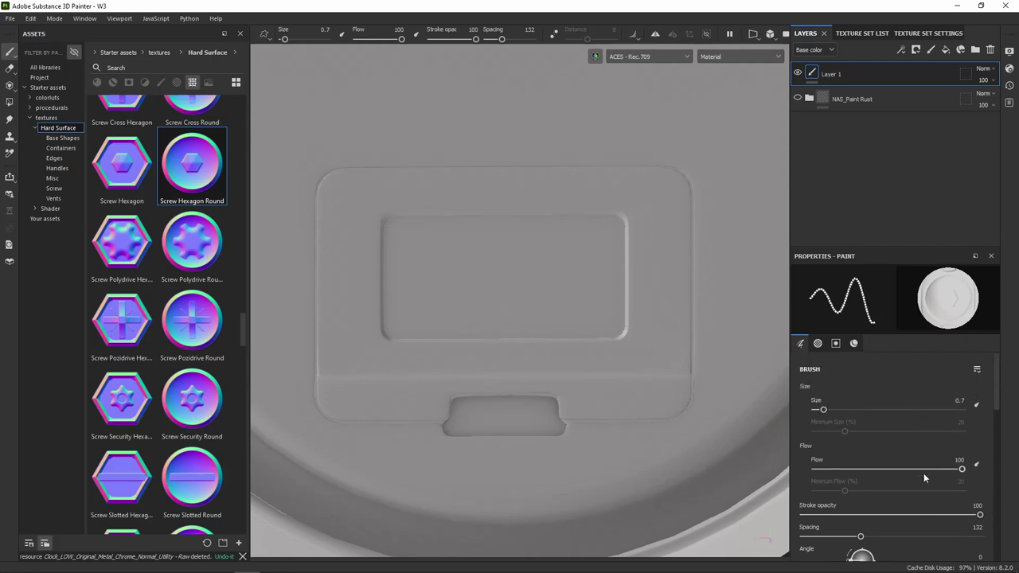
scroll(923, 477, "down", 2)
scroll(880, 446, "down", 2)
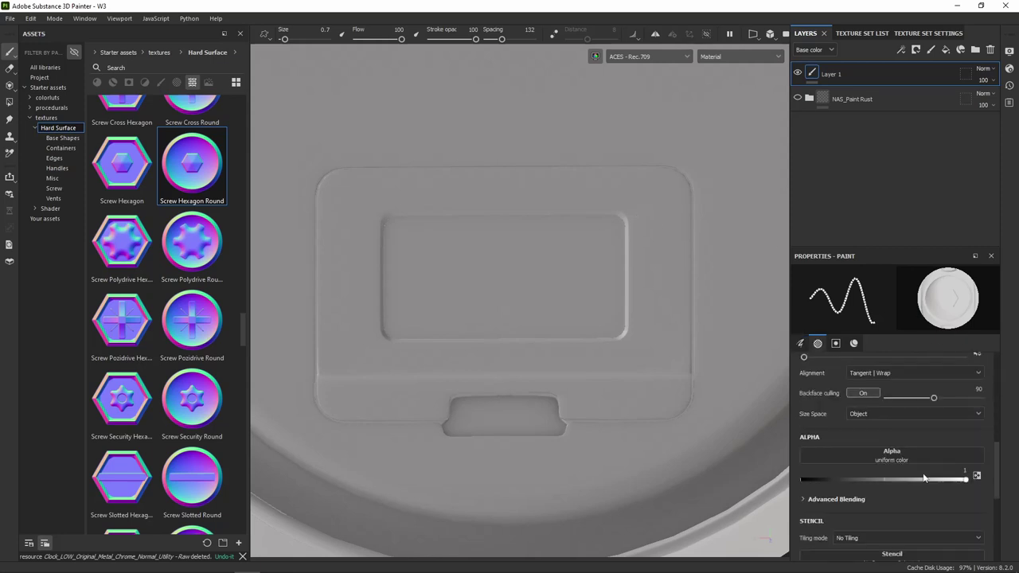
scroll(880, 454, "down", 1)
scroll(881, 456, "up", 1)
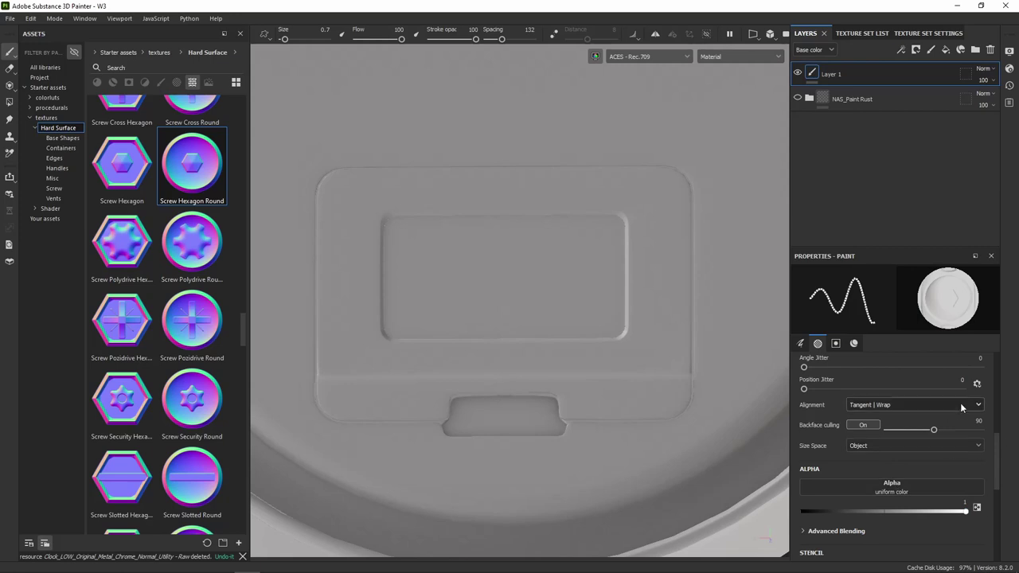
- Change the brush Size Space from Object to Texture, then to Viewport
left_click(920, 446)
left_click(906, 476)
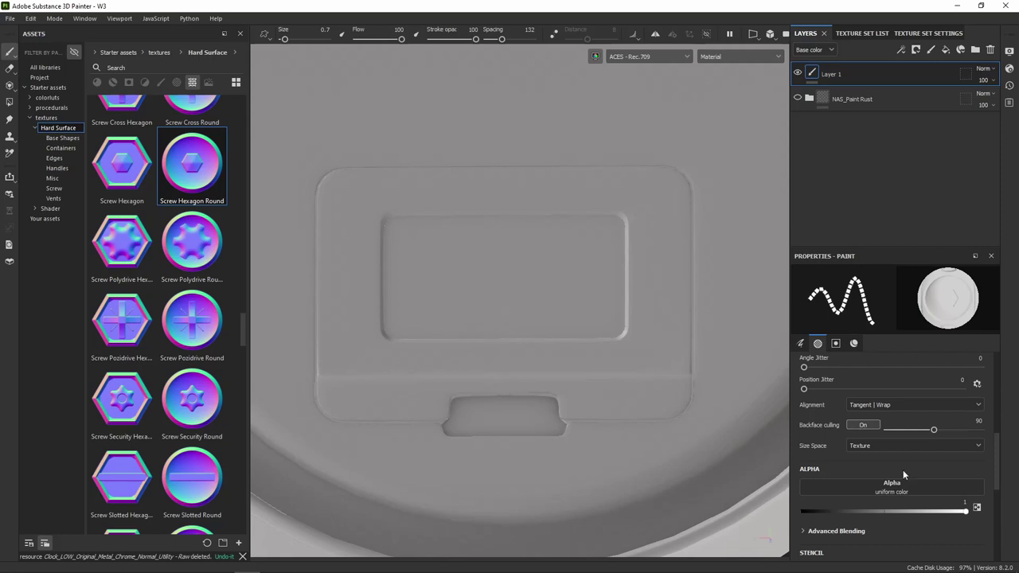
left_click(864, 447)
left_click(875, 471)
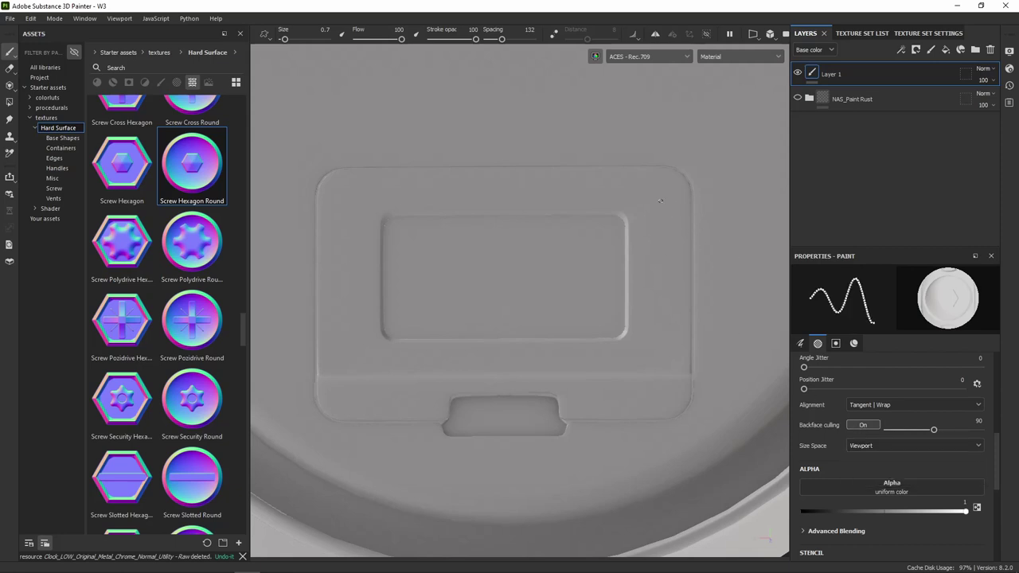
scroll(666, 198, "up", 3)
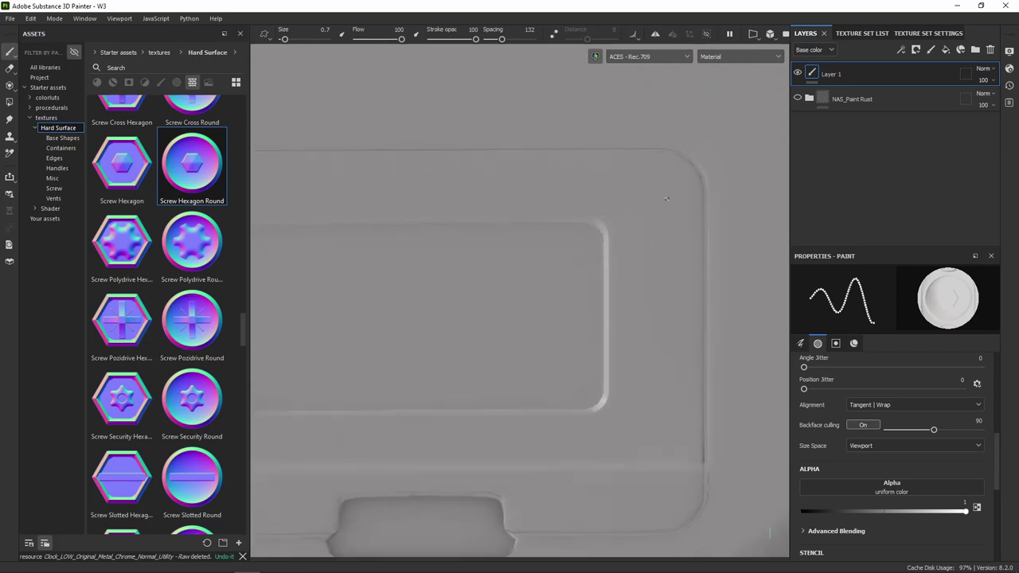
- Enlarge the brush to 5.9 and test-stamp, then undo, a screw near the top-right
scroll(665, 196, "down", 2)
key("bracketright")
key("bracketright")
key("bracketright")
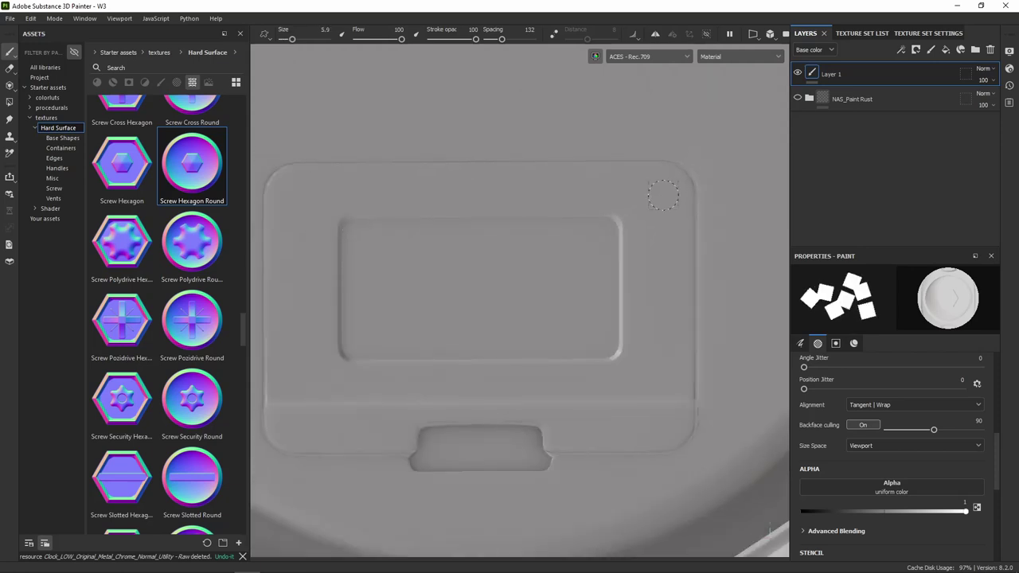
left_click(590, 181)
key("ctrl+z")
scroll(945, 456, "up", 2)
scroll(939, 439, "down", 1)
scroll(939, 439, "up", 1)
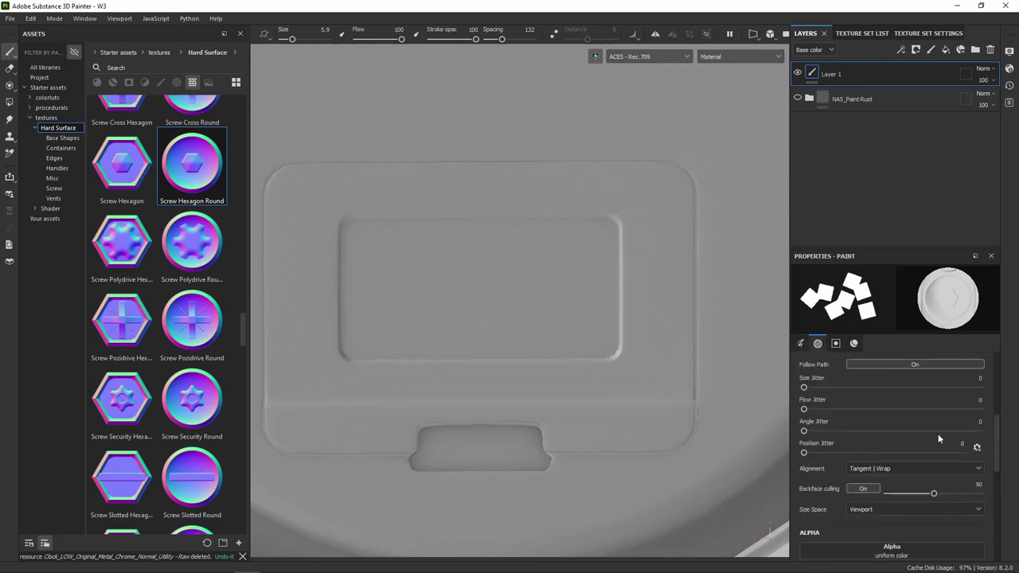
- Adjust the brush size up to 10.42, then down to about 1.97
left_click(882, 509)
left_click(880, 512)
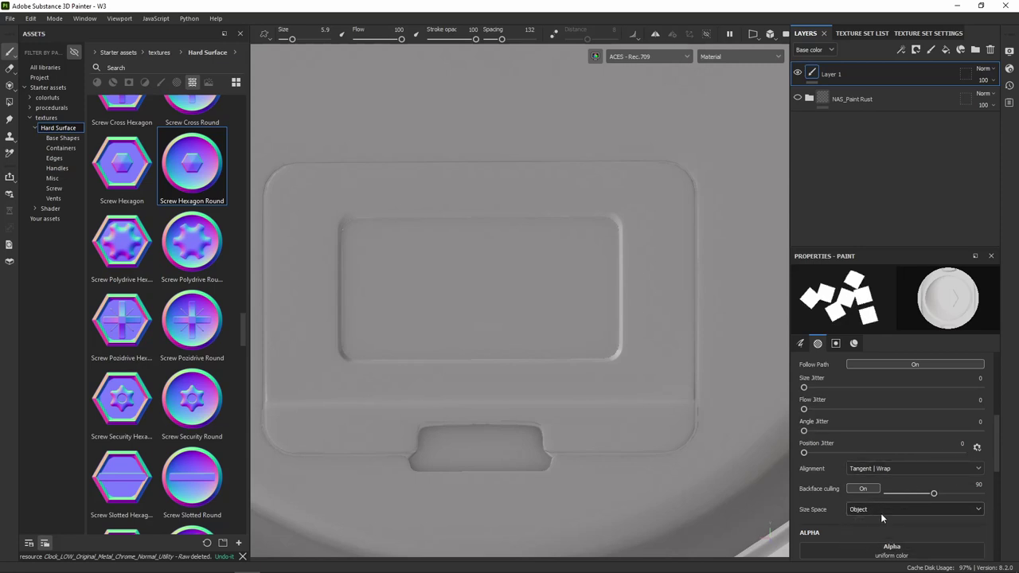
scroll(922, 429, "up", 2)
scroll(922, 425, "up", 2)
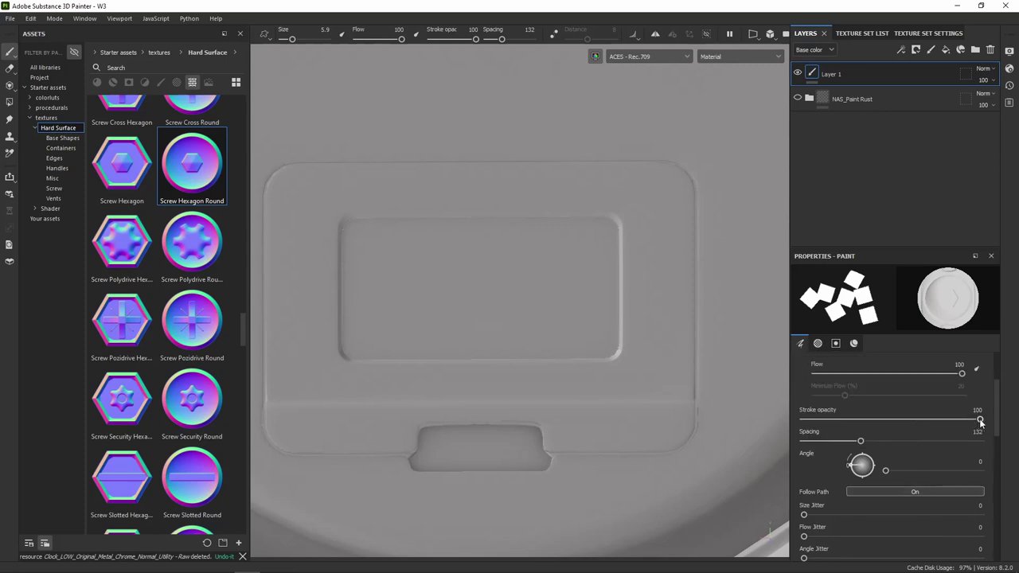
scroll(966, 423, "up", 2)
scroll(955, 417, "up", 1)
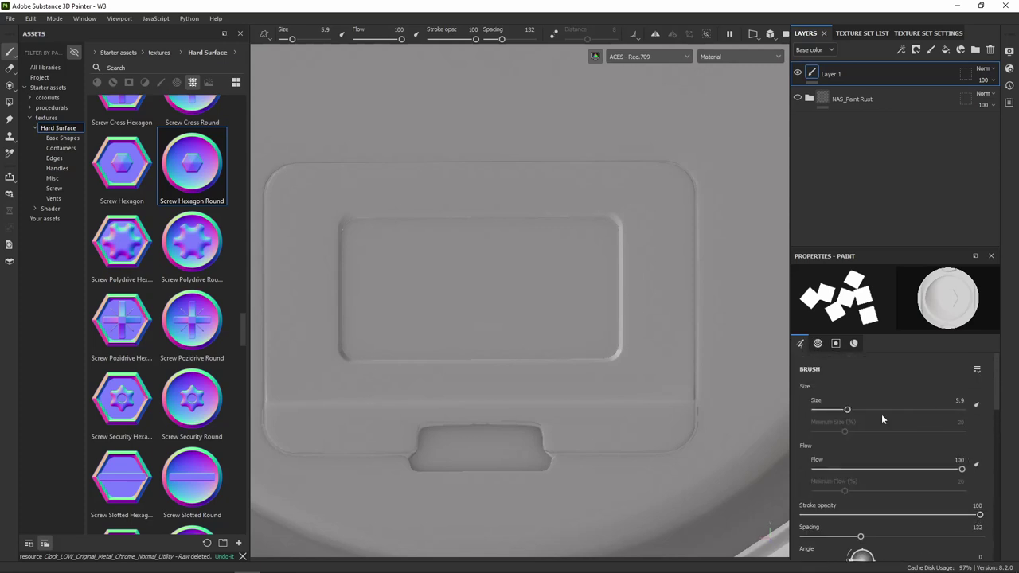
left_click_drag(847, 409, 859, 409)
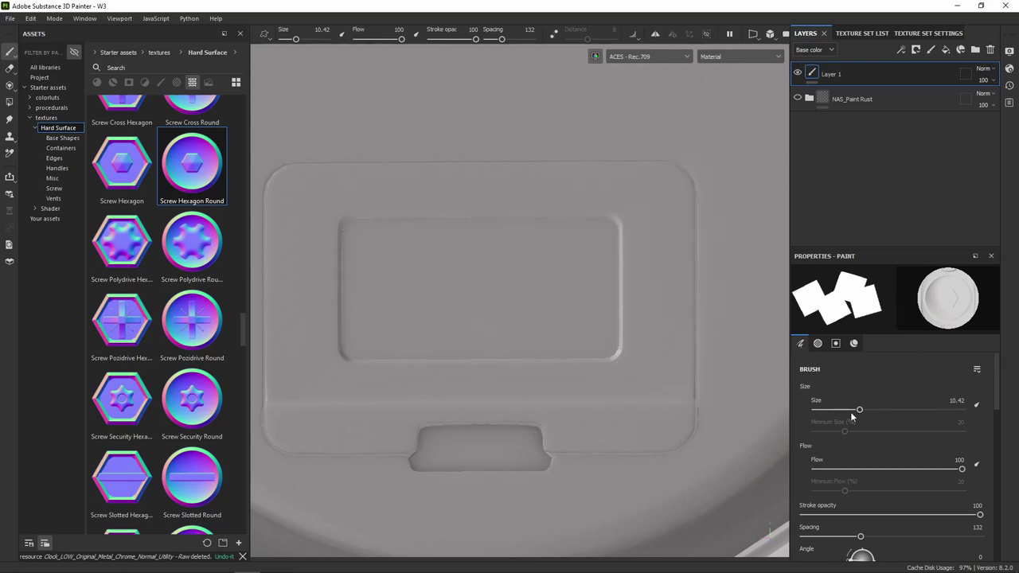
left_click_drag(851, 413, 832, 411)
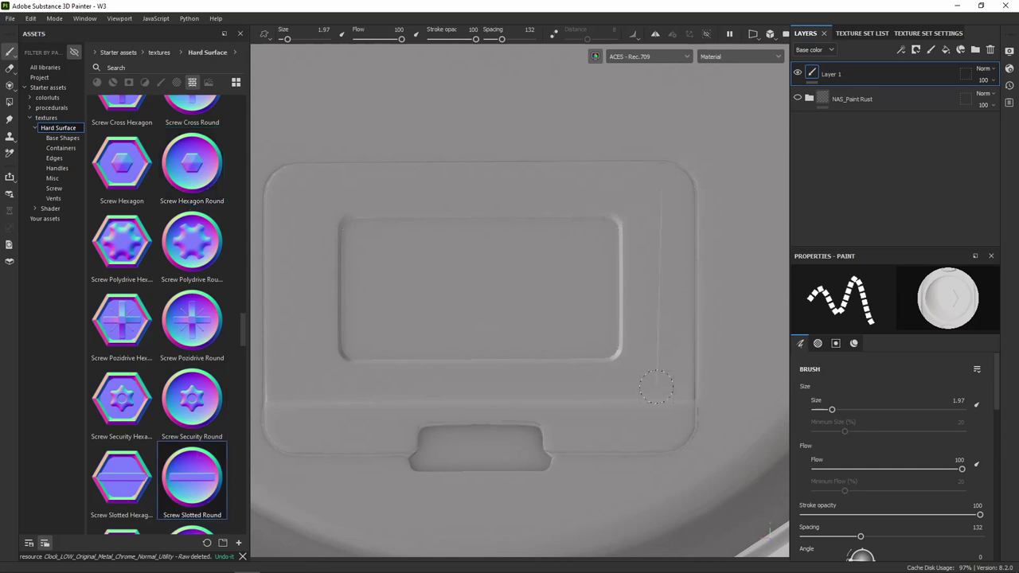
- Paint test screw rows along the right and top edges, undo them, and scroll to Material
left_click(656, 386, "shift")
key("ctrl+z")
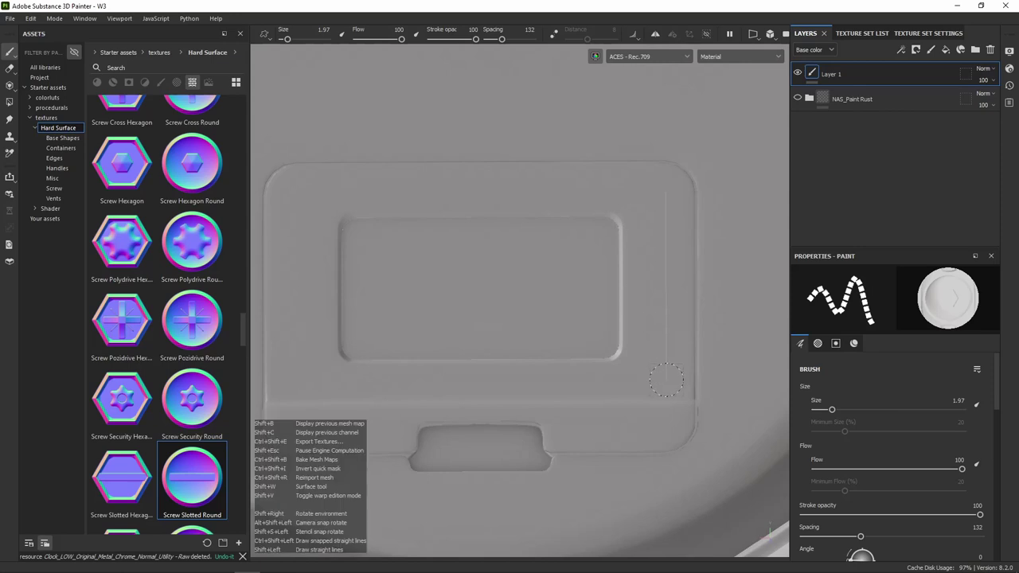
left_click(667, 366, "shift")
scroll(633, 366, "down", 5)
key("ctrl+z")
scroll(642, 308, "up", 3)
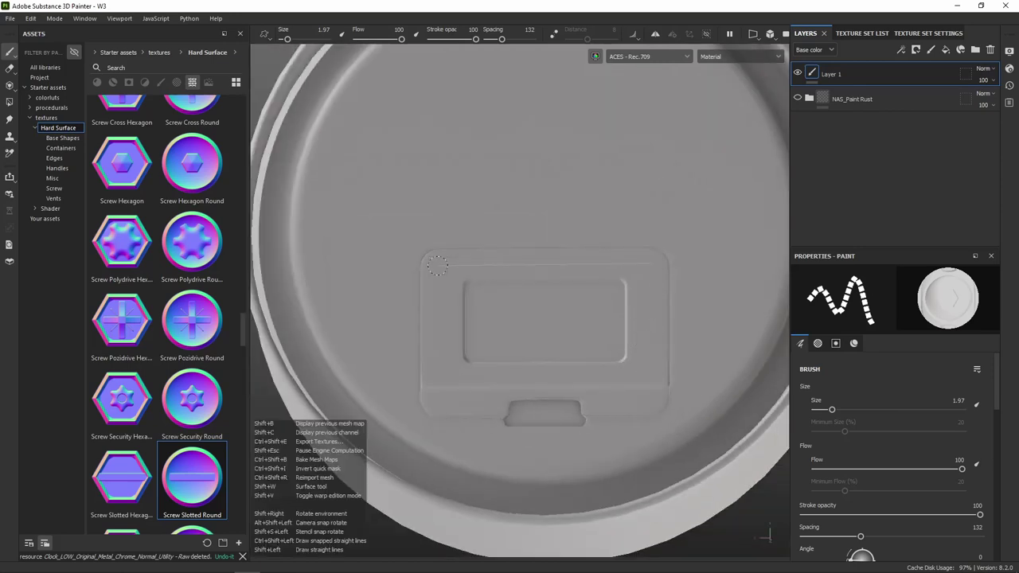
left_click(623, 260, "shift")
key("ctrl+z")
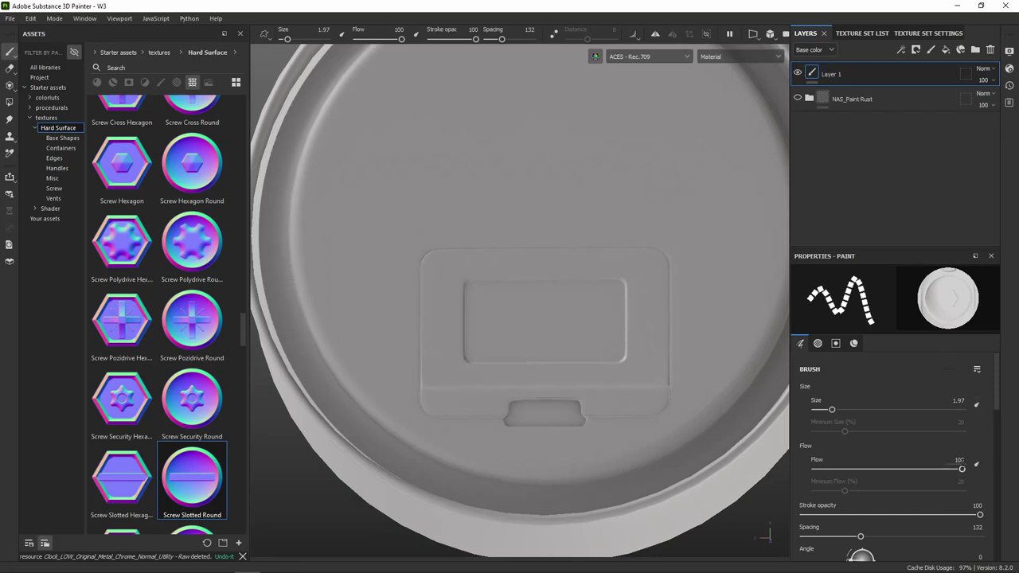
scroll(974, 434, "down", 3)
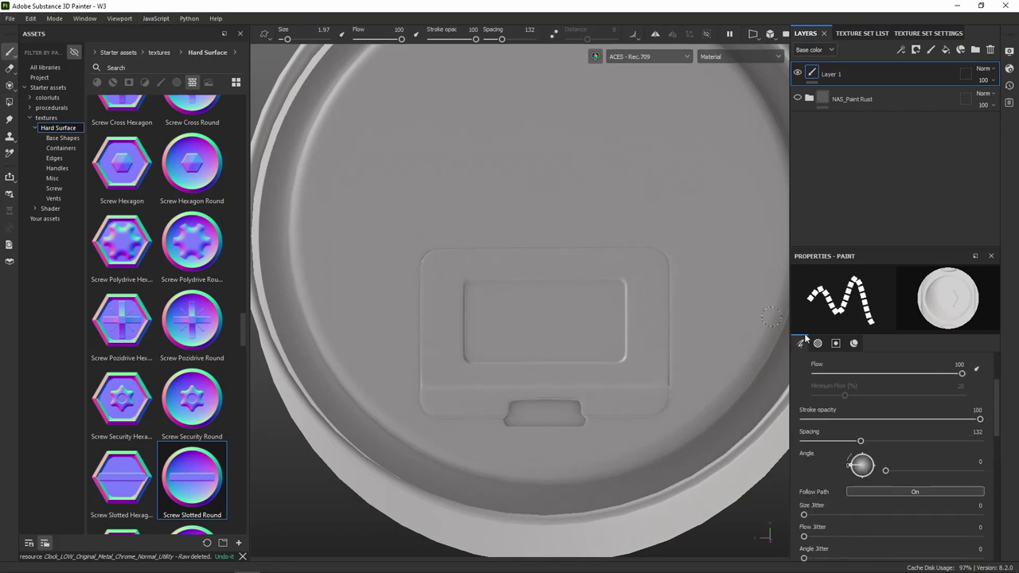
scroll(923, 437, "down", 5)
scroll(937, 430, "down", 5)
scroll(968, 476, "down", 3)
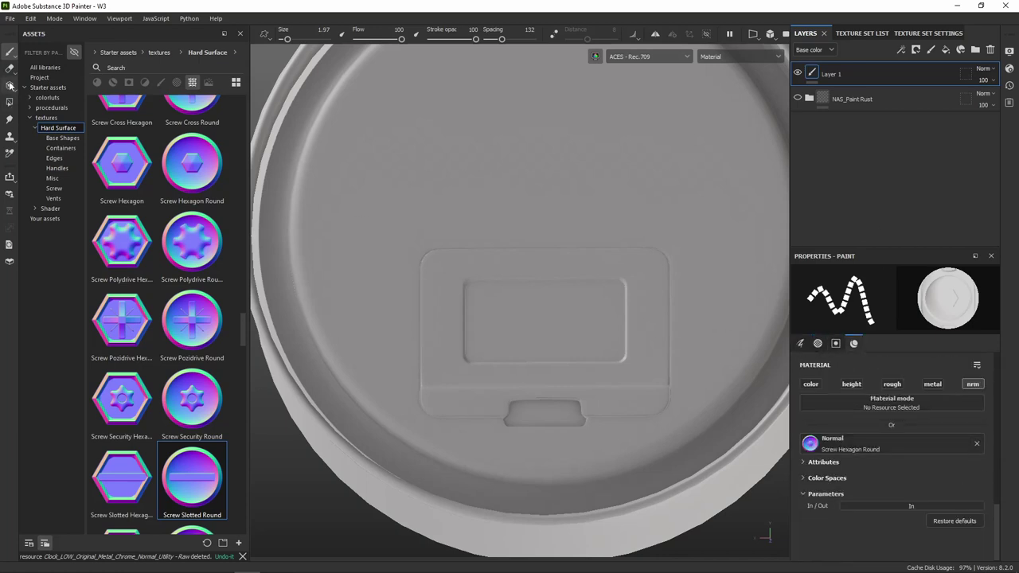
- Switch to the Projection tool with Screw Hexagon Round as the normal, and rotate it
left_click(11, 86)
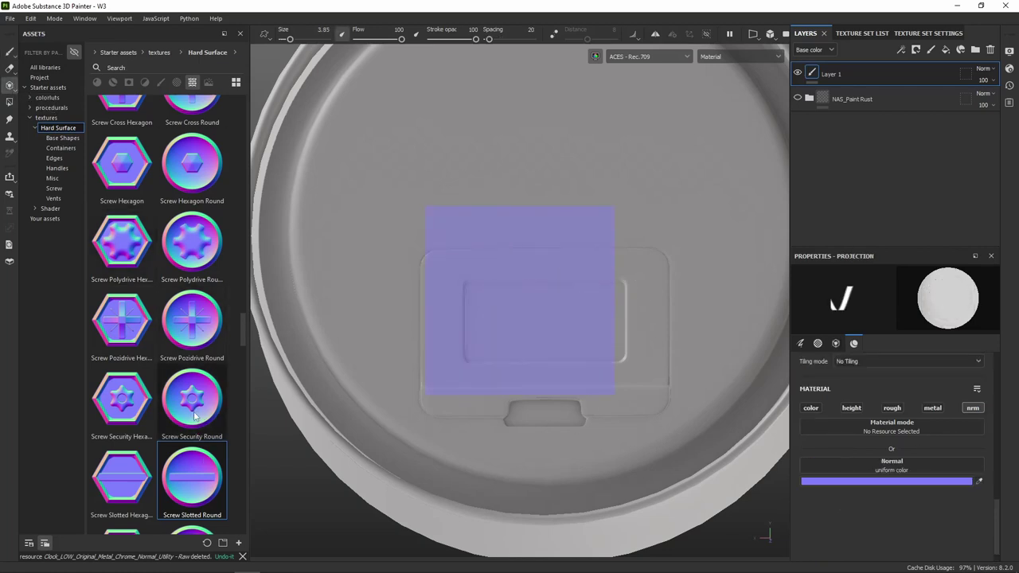
mouse_move(192, 163)
left_mouse_down()
mouse_move(697, 357)
mouse_move(886, 478)
left_mouse_up()
key("s")
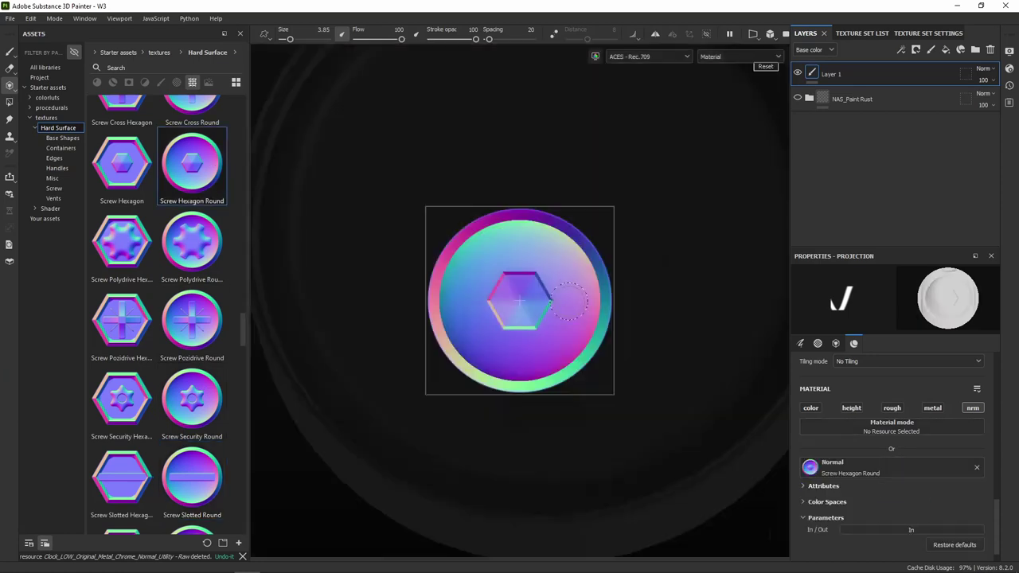
left_click_drag(565, 306, 559, 295)
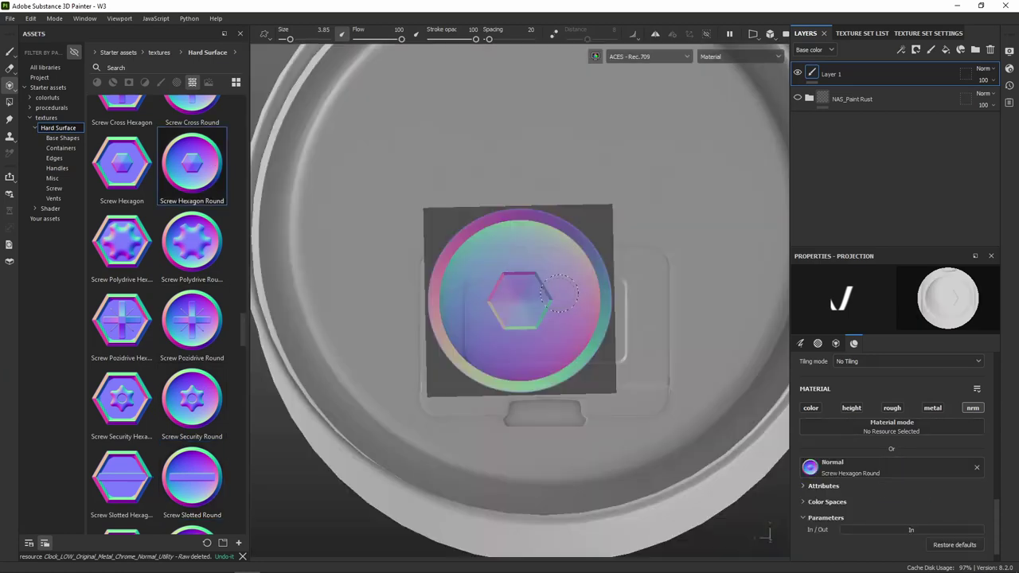
- Scale the projected screw down to size 3.85 over the panel's top-left corner
key("s")
mouse_move(562, 257)
right_mouse_down()
mouse_move(622, 252)
mouse_move(660, 228)
right_mouse_up()
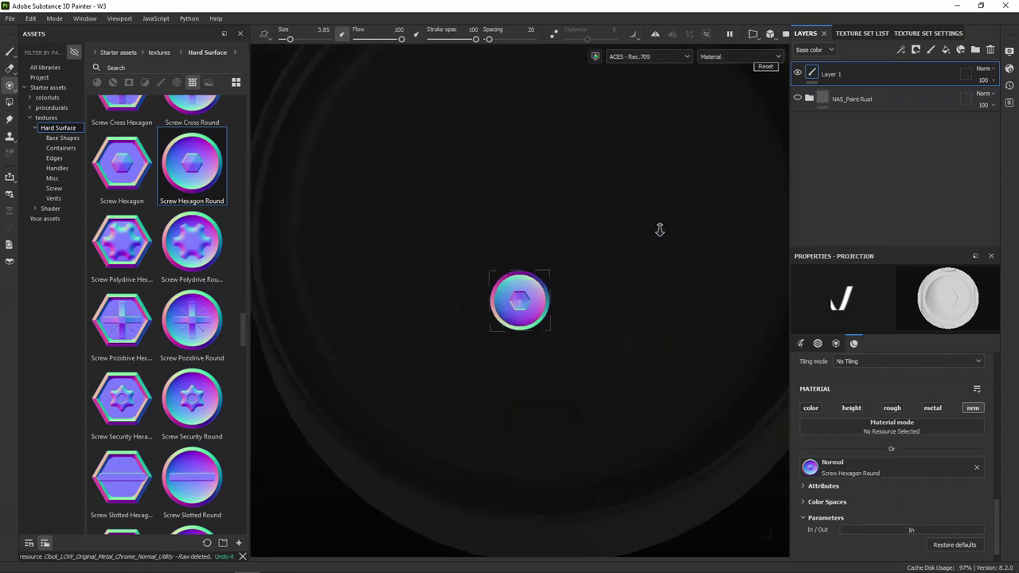
mouse_move(614, 347)
left_mouse_down("alt")
mouse_move(730, 369)
mouse_move(748, 390)
mouse_move(622, 352)
left_mouse_up("alt")
key("s")
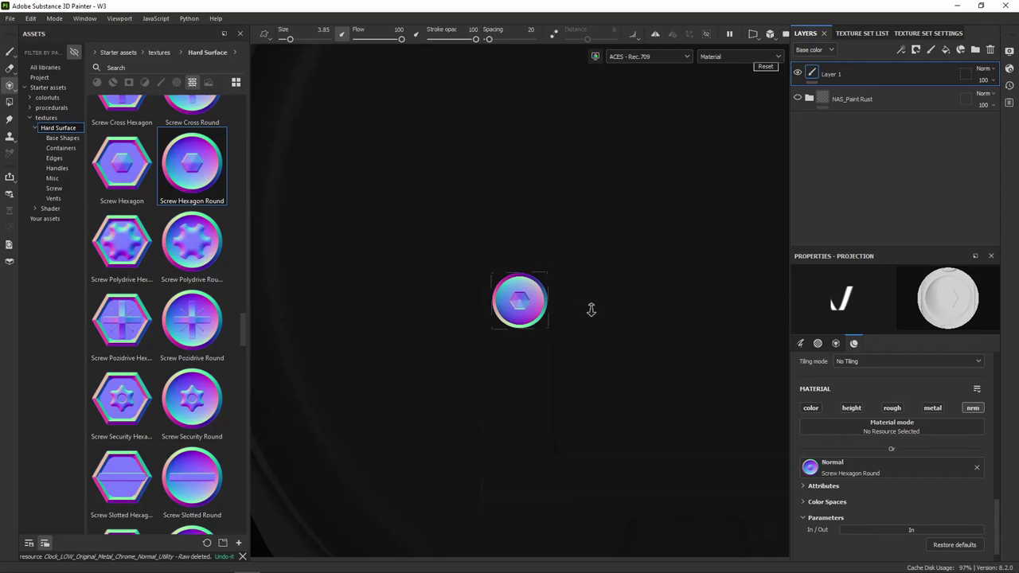
right_click_drag(581, 314, 628, 303)
- Stamp a Screw Hexagon Round head on the panel's top-left corner and turn the panel toward the camera
left_click(519, 300)
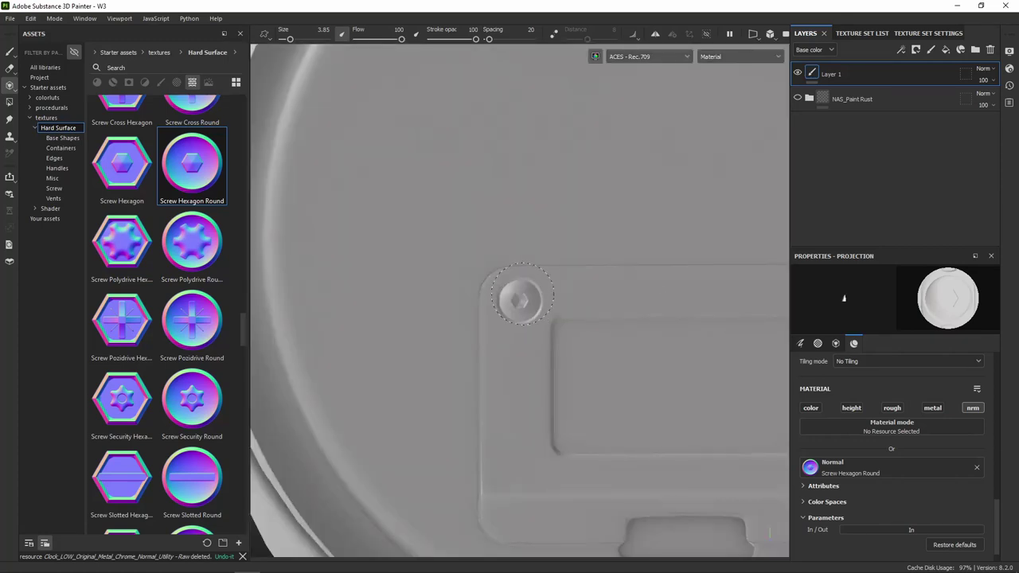
mouse_move(525, 310)
middle_mouse_down("alt")
mouse_move(459, 375)
mouse_move(374, 379)
middle_mouse_up("alt")
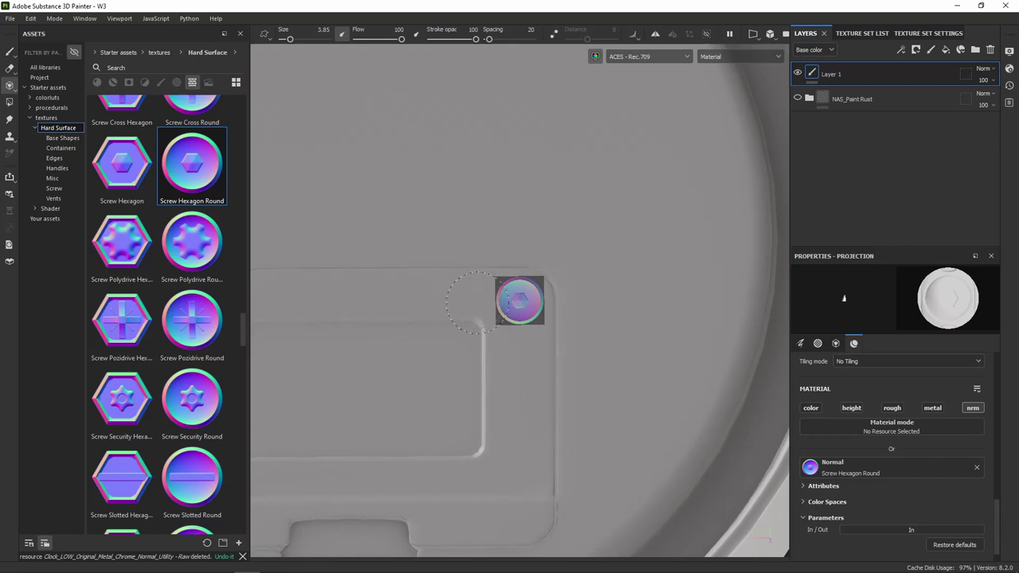
mouse_move(507, 292)
middle_mouse_down("alt")
mouse_move(562, 300)
mouse_move(561, 189)
middle_mouse_up("alt")
right_click_drag(562, 189, 597, 285, "alt")
mouse_move(596, 285)
left_mouse_down("alt")
mouse_move(530, 348)
mouse_move(608, 344)
left_mouse_up("alt")
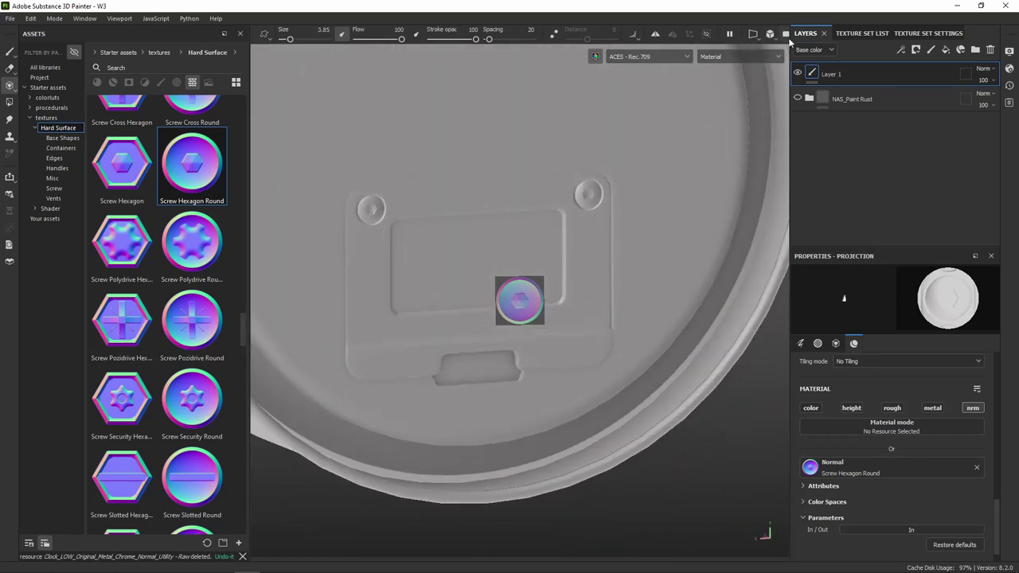
left_click_drag(549, 272, 484, 215, "alt")
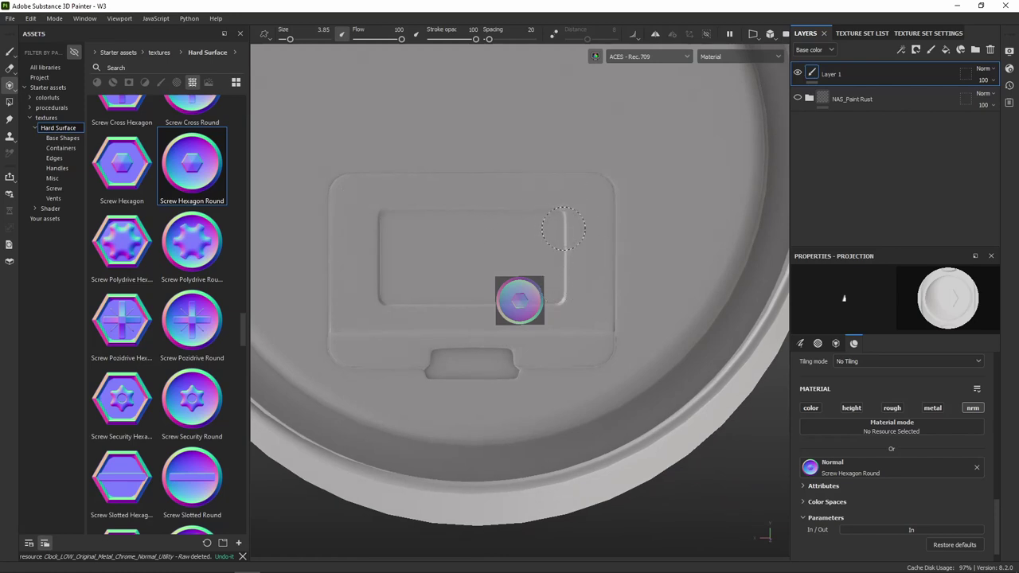
- Shrink the screw stamp and stamp screw heads onto the remaining panel corners
key("s")
right_click_drag(537, 232, 642, 178)
mouse_move(558, 263)
middle_mouse_down("alt")
mouse_move(548, 323)
mouse_move(721, 316)
middle_mouse_up("alt")
left_click(543, 319)
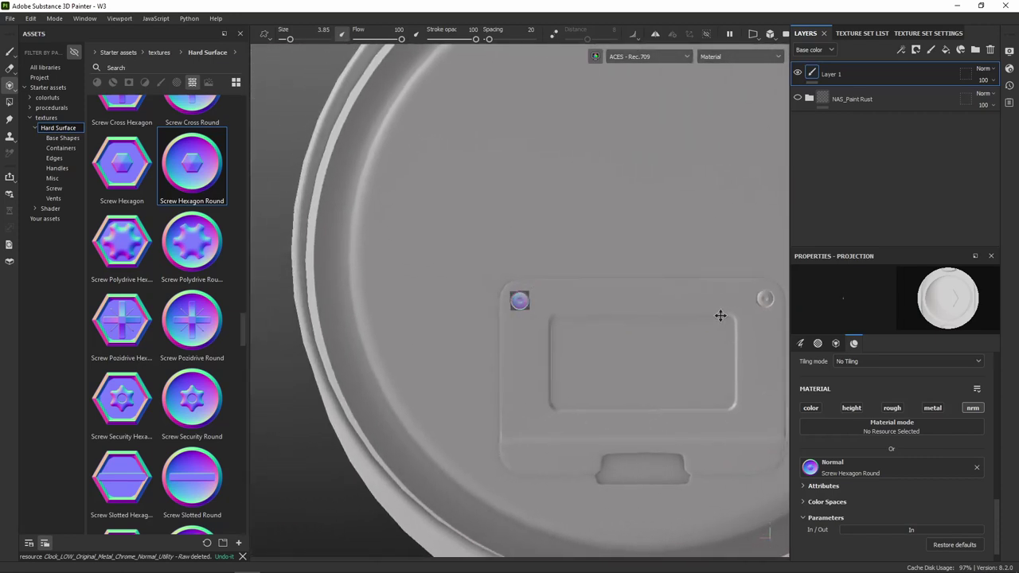
middle_click_drag(607, 382, 614, 250, "alt")
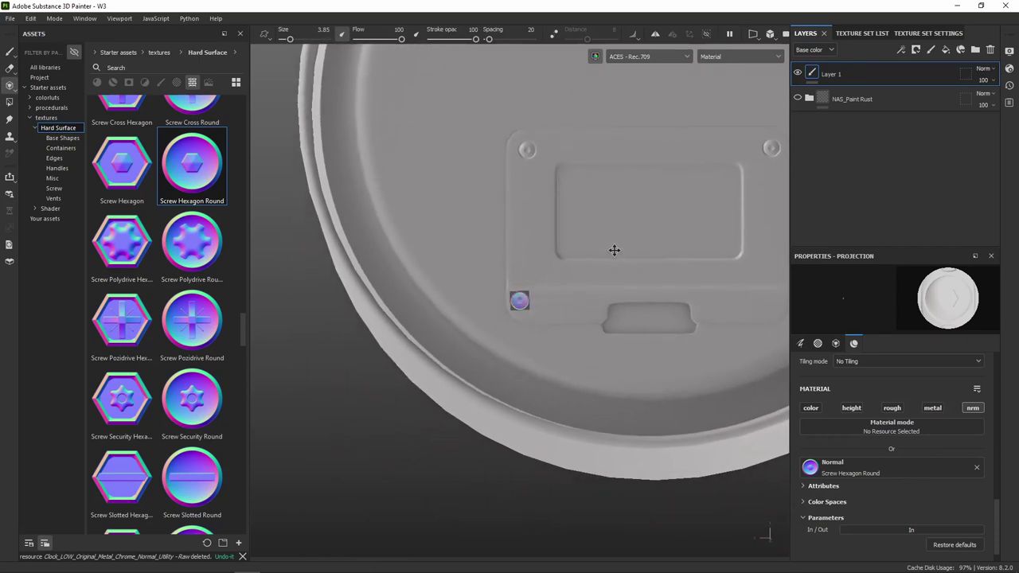
mouse_move(532, 313)
middle_mouse_down("alt")
mouse_move(548, 268)
mouse_move(405, 284)
mouse_move(450, 303)
mouse_move(436, 296)
middle_mouse_up("alt")
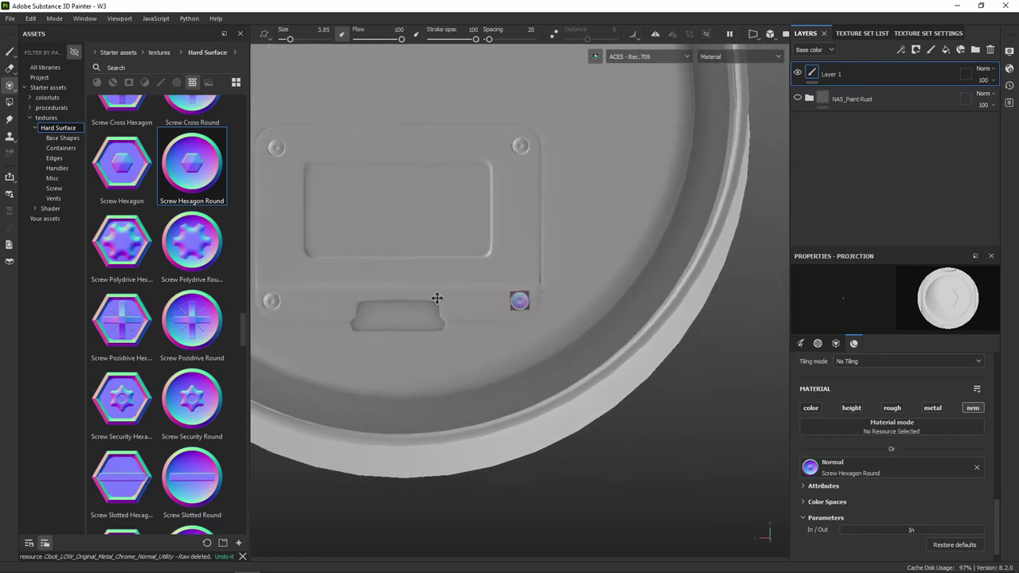
left_click(519, 302)
- Orbit and zoom to inspect the corner screws from several angles
scroll(570, 273, "down", 5)
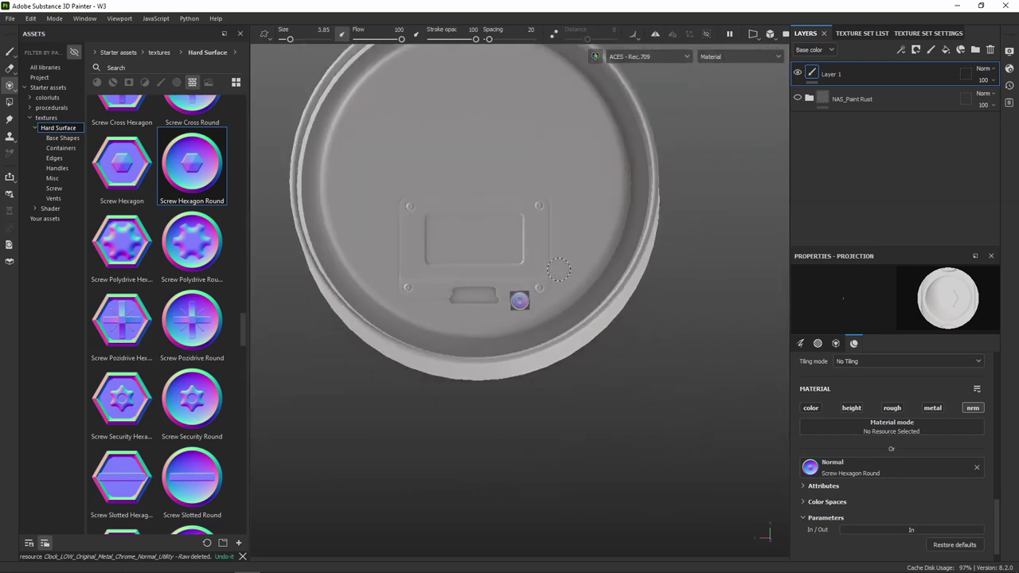
mouse_move(570, 271)
left_mouse_down("alt")
mouse_move(609, 266)
mouse_move(596, 337)
mouse_move(402, 291)
mouse_move(390, 302)
mouse_move(434, 357)
left_mouse_up("alt")
scroll(434, 357, "up", 3)
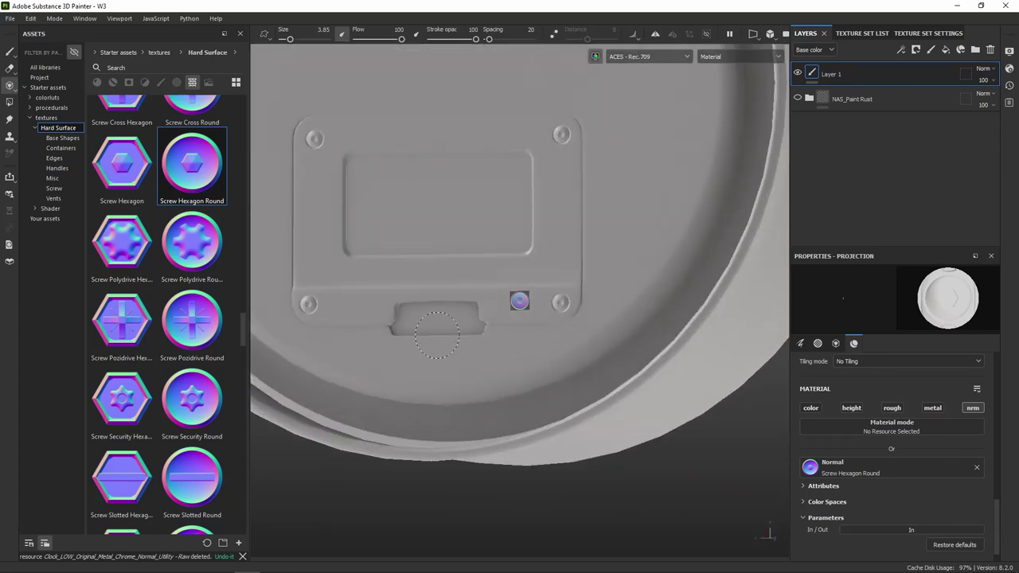
mouse_move(432, 287)
left_mouse_down("alt")
mouse_move(516, 341)
mouse_move(573, 346)
mouse_move(608, 295)
mouse_move(530, 250)
mouse_move(518, 361)
mouse_move(393, 303)
mouse_move(353, 316)
mouse_move(500, 330)
left_mouse_up("alt")
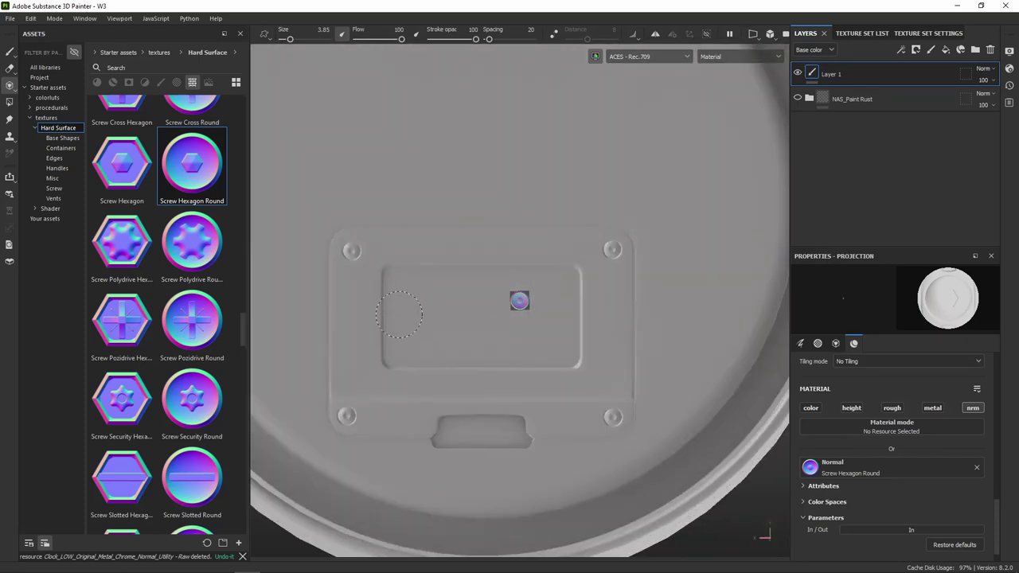
scroll(470, 319, "up", 1)
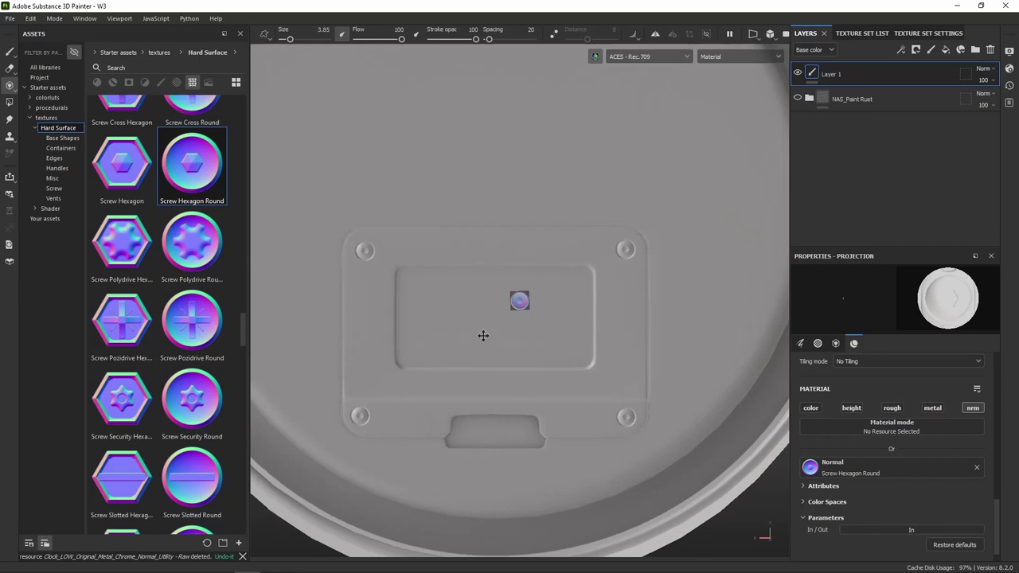
scroll(485, 340, "up", 2)
scroll(493, 347, "up", 1)
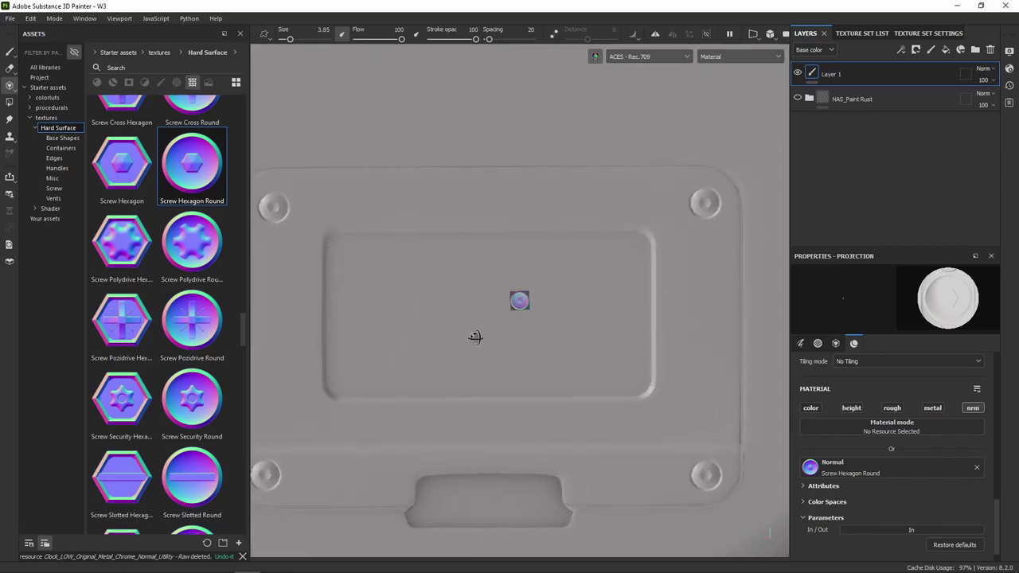
mouse_move(473, 336)
left_mouse_down("alt")
mouse_move(611, 372)
mouse_move(480, 357)
left_mouse_up("alt")
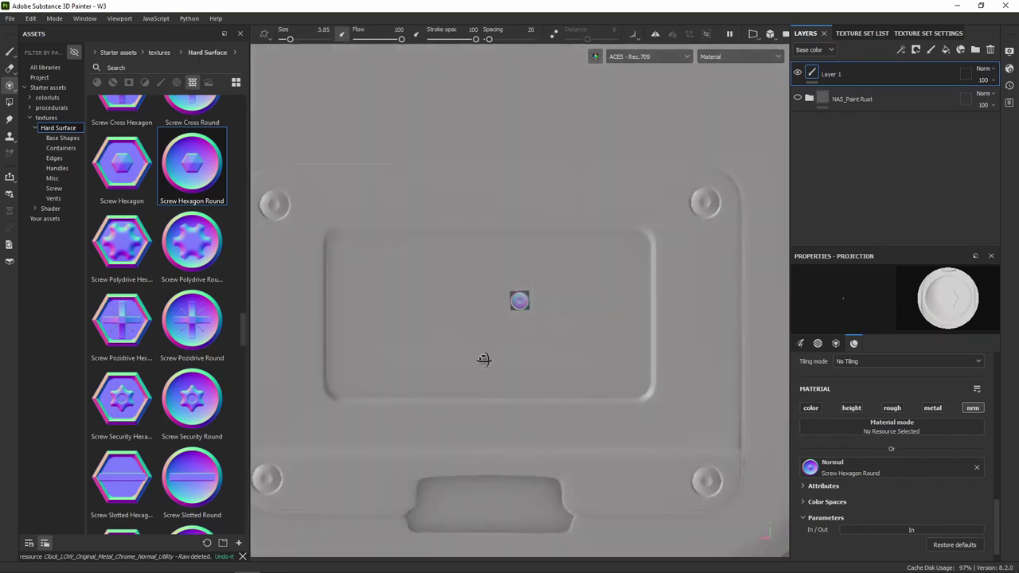
- Load Vent Capsule Horizontal as the projected normal stamp
scroll(556, 311, "down", 3)
scroll(557, 311, "up", 2)
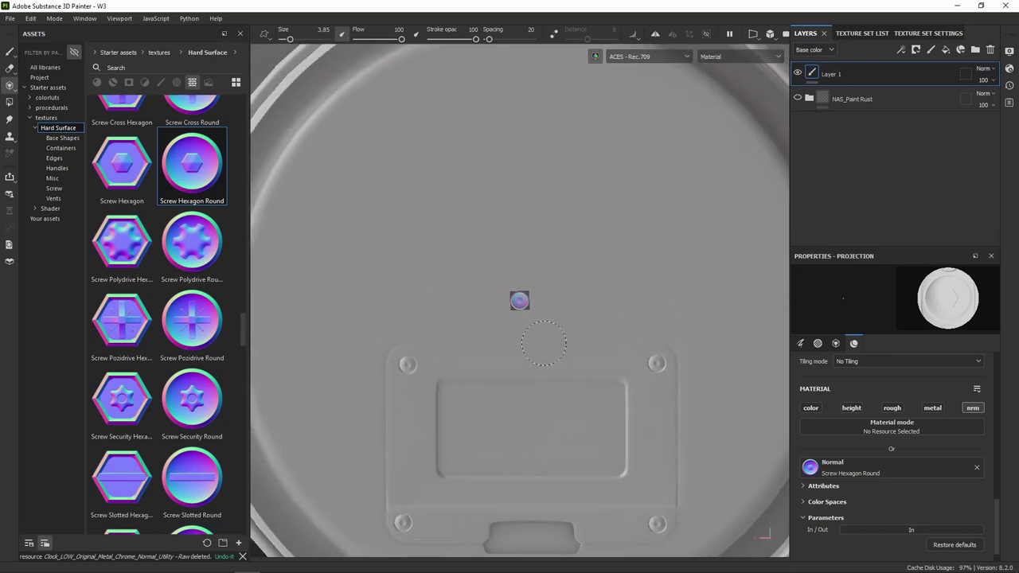
scroll(206, 321, "down", 5)
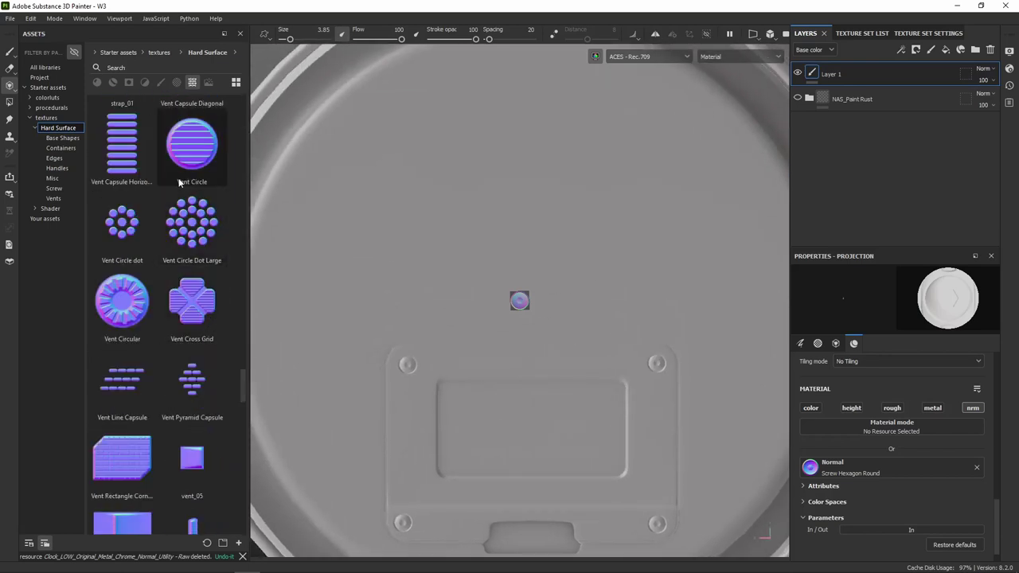
mouse_move(192, 459)
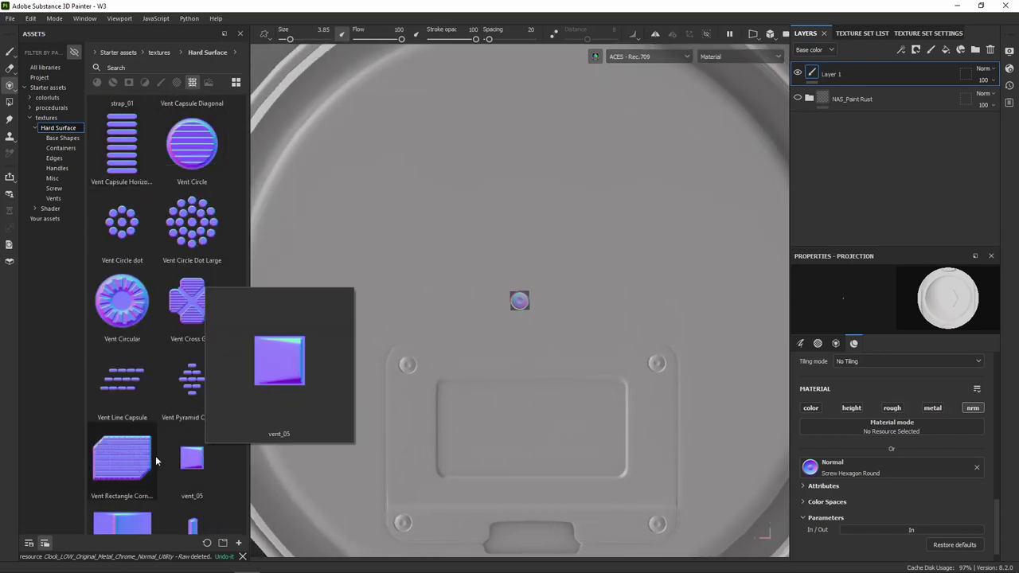
scroll(177, 439, "down", 6)
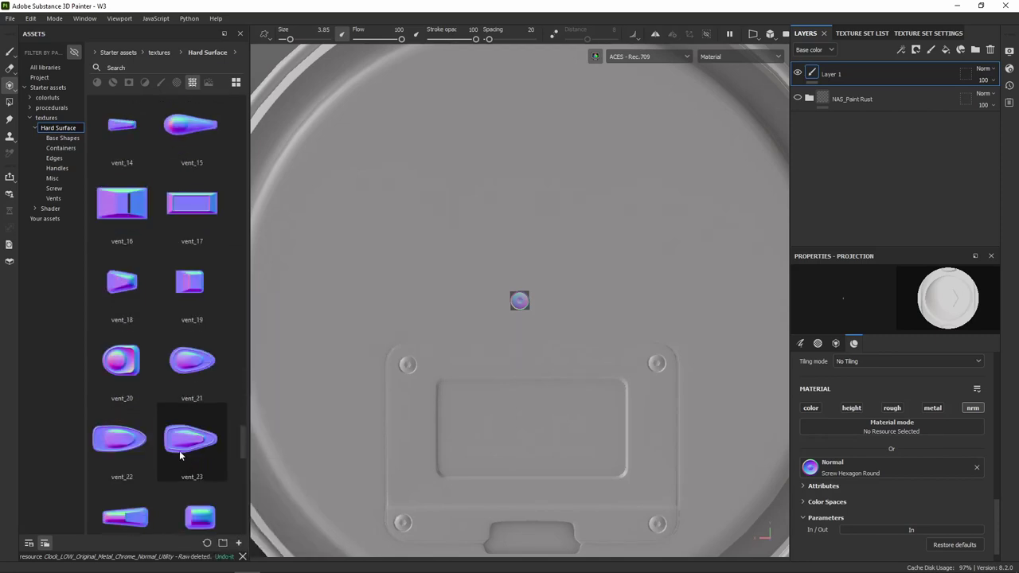
scroll(176, 444, "up", 2)
scroll(175, 448, "up", 4)
left_click(123, 155)
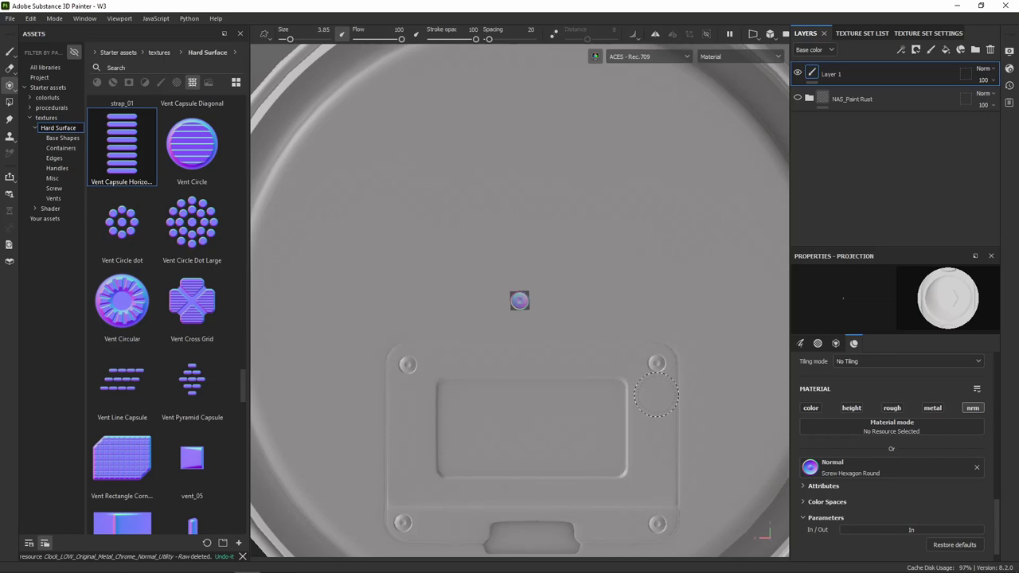
scroll(896, 504, "down", 1)
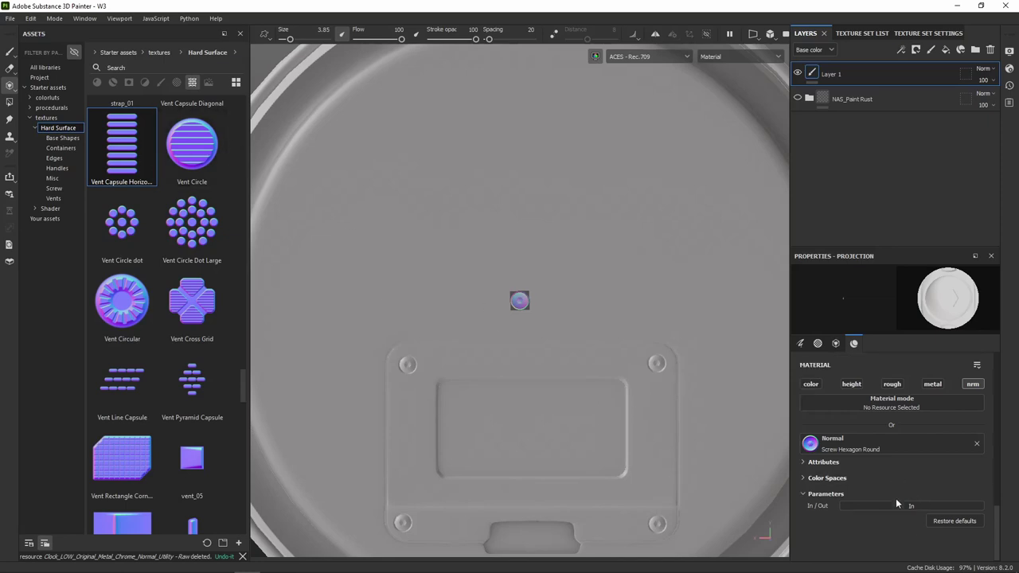
left_click_drag(120, 158, 873, 447)
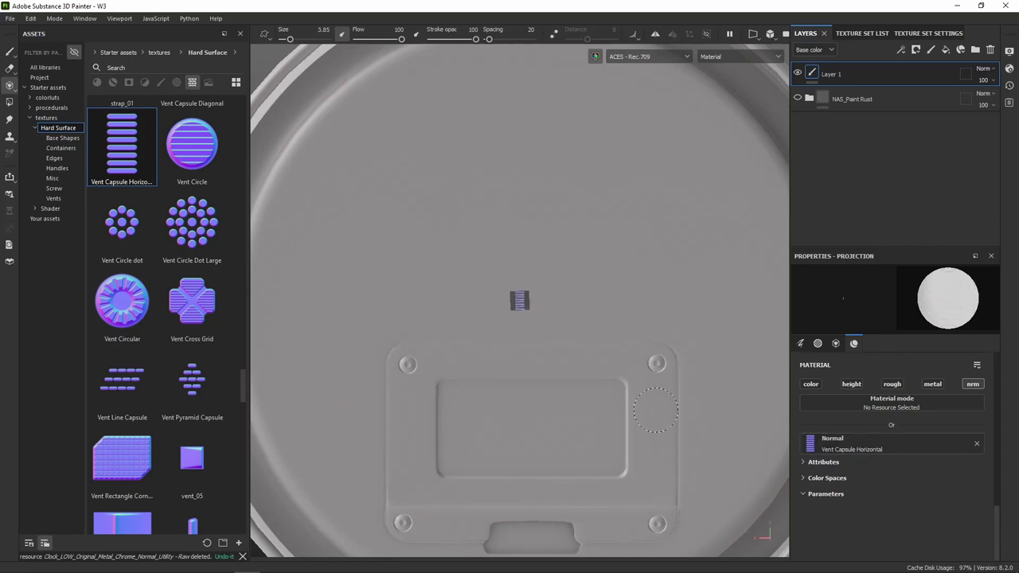
middle_click_drag(644, 398, 543, 325)
- Rotate and enlarge the vent stamp to fit the panel window
key("s")
left_click_drag(546, 337, 544, 338)
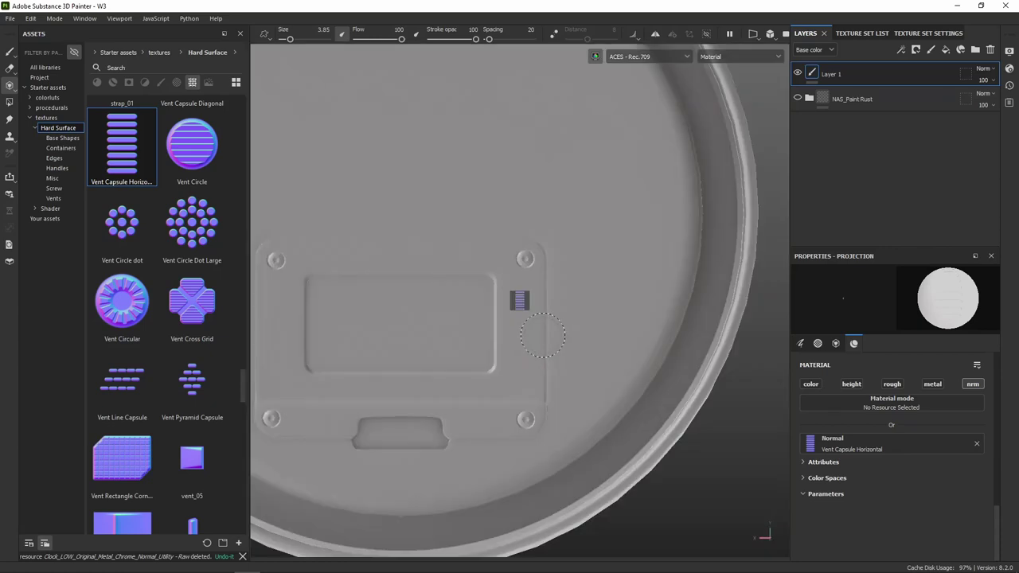
key("s")
mouse_move(584, 318)
right_mouse_down()
mouse_move(413, 415)
mouse_move(430, 409)
right_mouse_up()
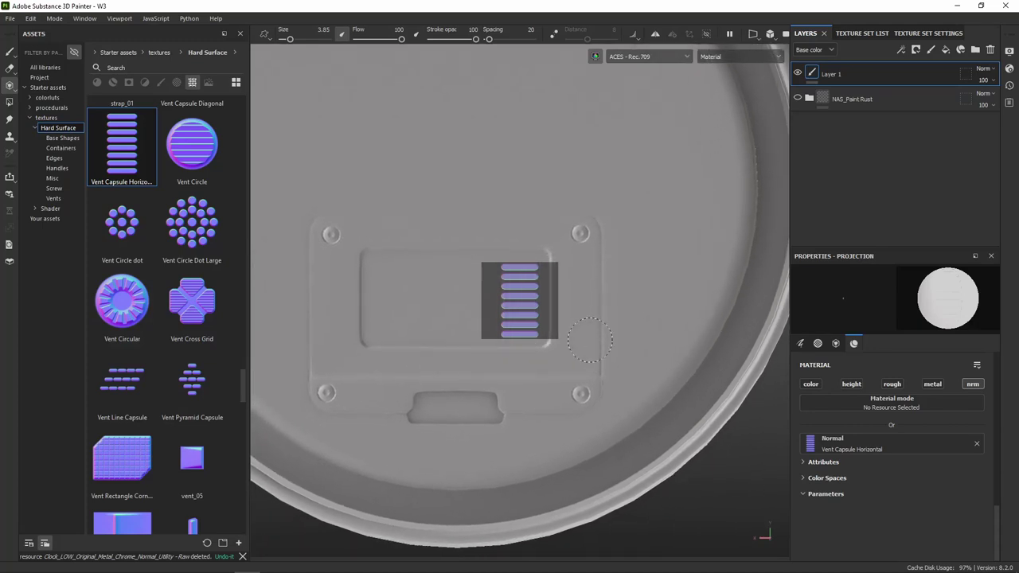
middle_click_drag(548, 342, 641, 335)
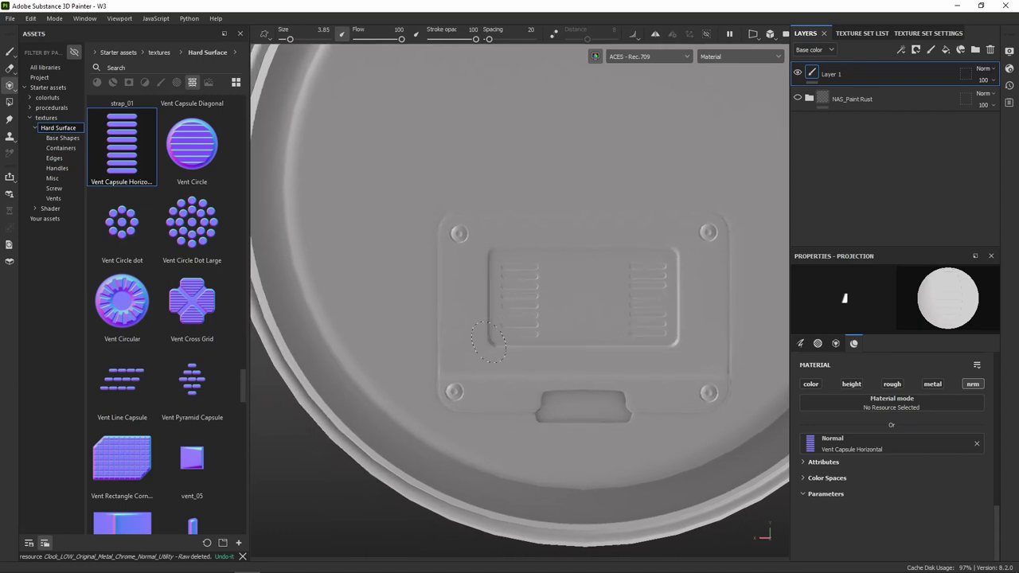
- Inspect the stamped vent slots and return to freehand painting
mouse_move(488, 342)
left_mouse_down("alt")
mouse_move(520, 348)
mouse_move(633, 446)
mouse_move(577, 434)
left_mouse_up("alt")
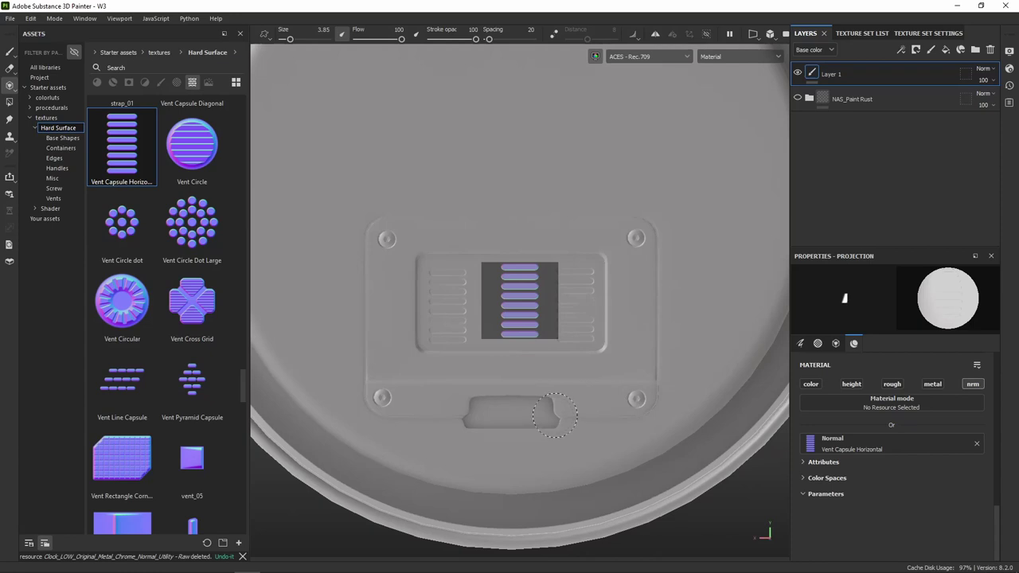
left_click_drag(596, 409, 629, 399, "alt")
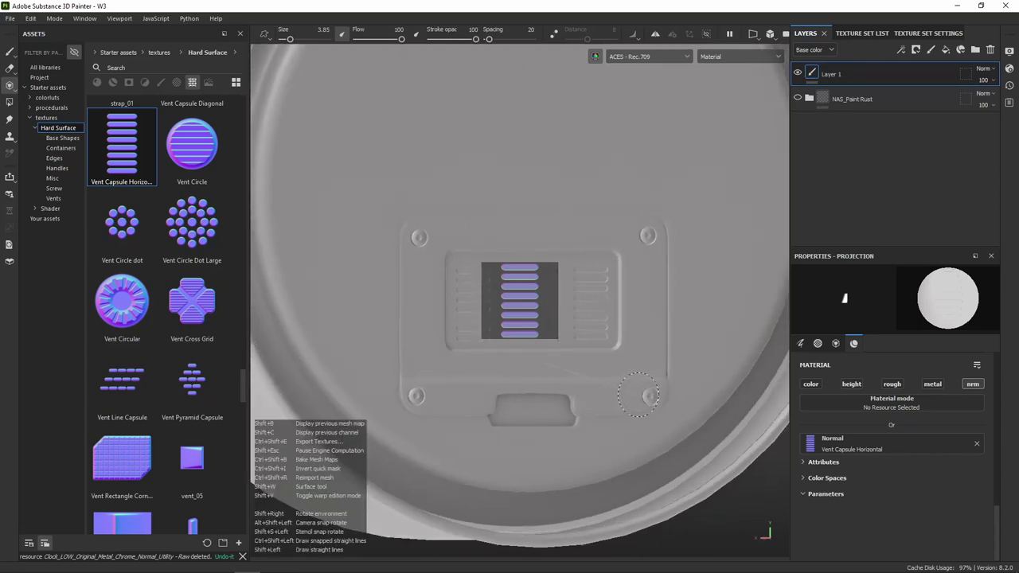
left_click_drag(637, 395, 628, 392, "alt")
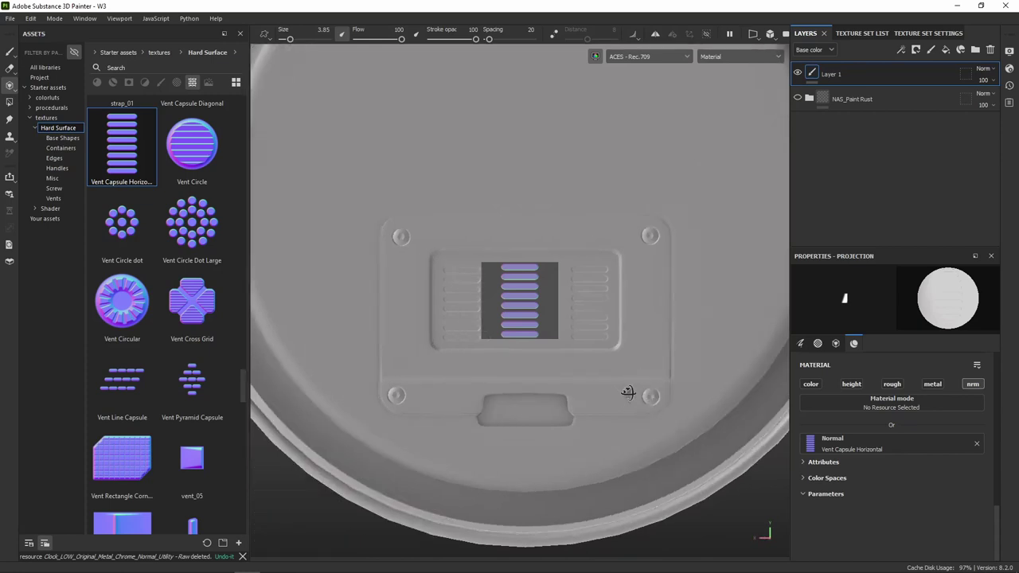
middle_click_drag(626, 393, 626, 389, "alt")
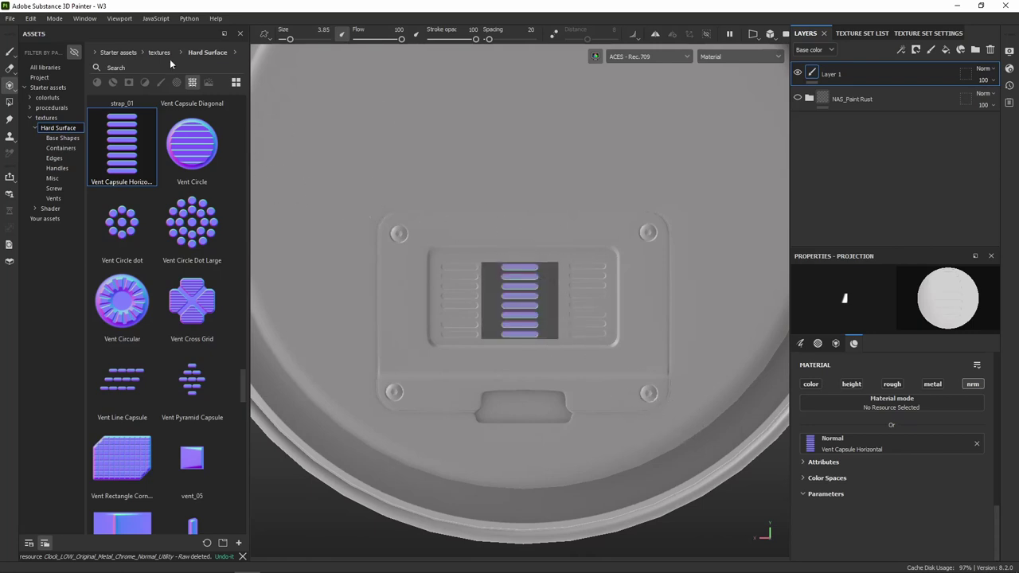
left_click(9, 51)
- Orbit around the lid to view its round face and side
mouse_move(523, 198)
left_mouse_down("alt")
mouse_move(574, 223)
mouse_move(516, 186)
mouse_move(515, 209)
left_mouse_up("alt")
scroll(216, 234, "down", 5)
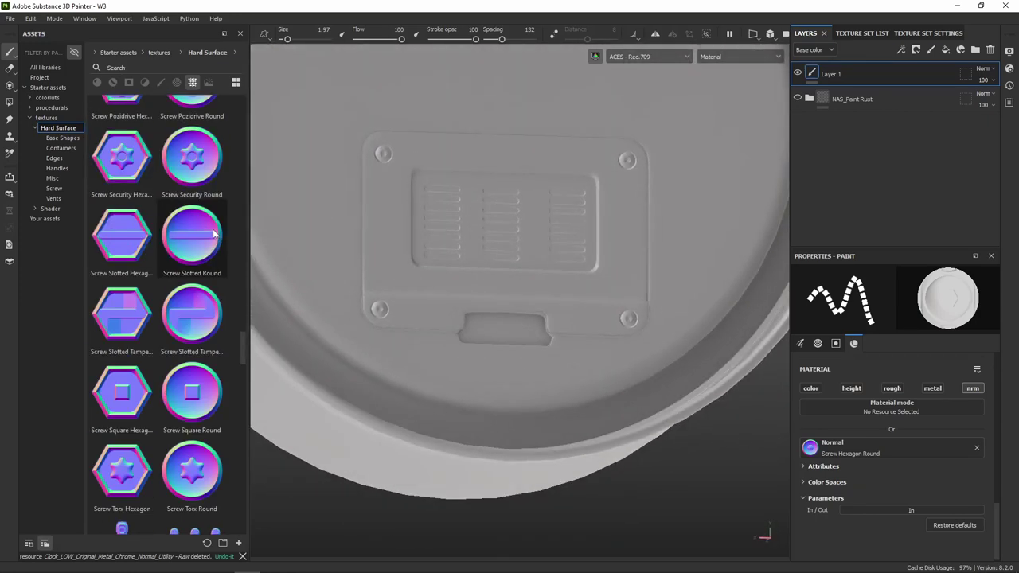
scroll(213, 233, "down", 3)
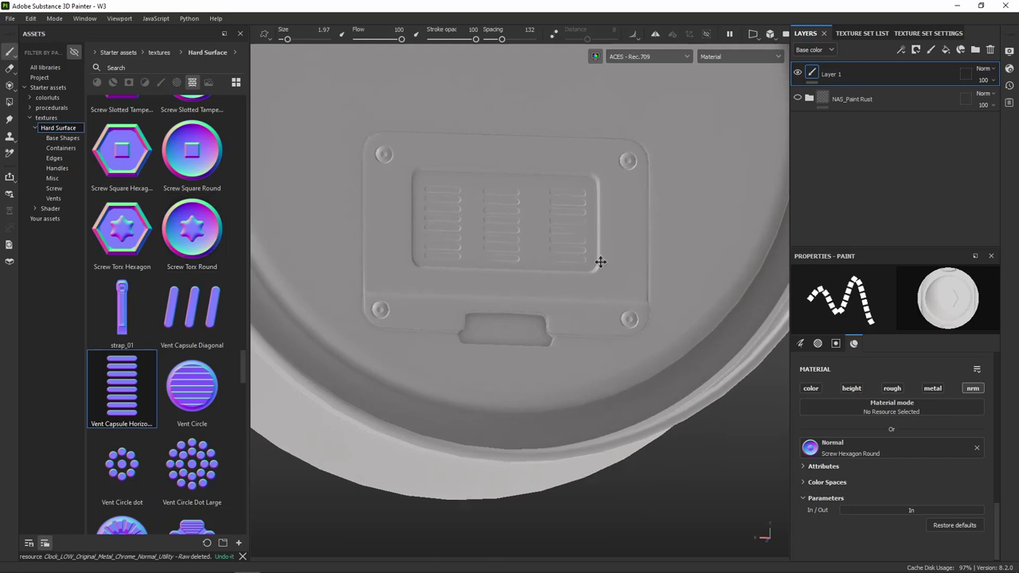
left_click_drag(598, 262, 603, 297, "alt")
scroll(203, 342, "up", 5)
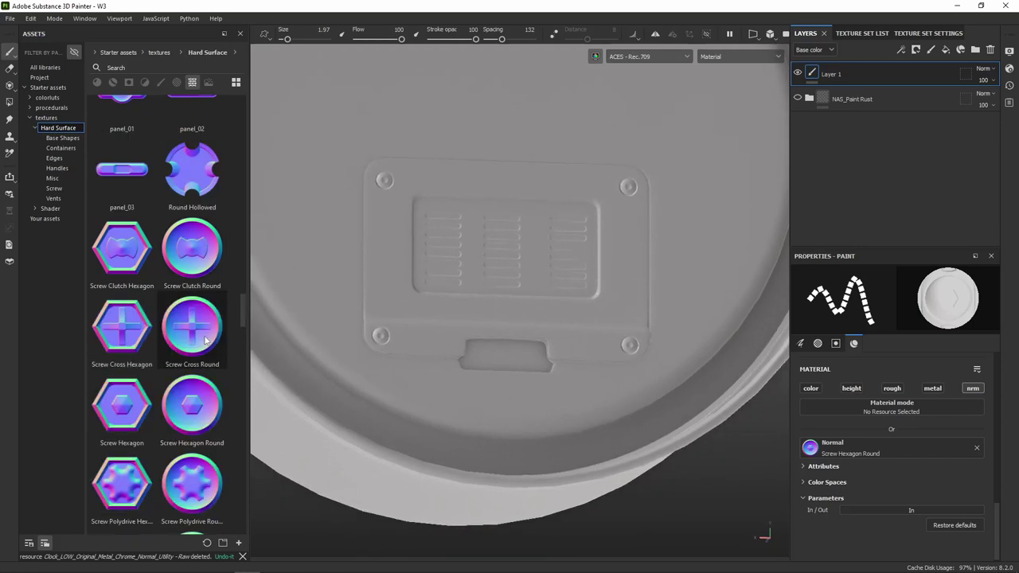
scroll(459, 172, "down", 3)
left_click_drag(460, 172, 359, 200, "alt")
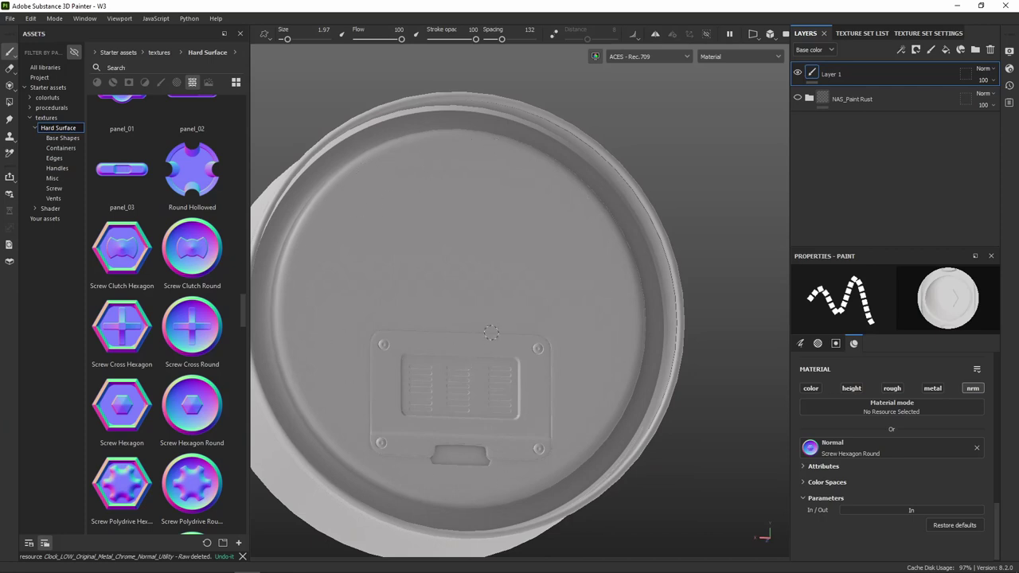
left_click_drag(491, 333, 545, 349, "alt")
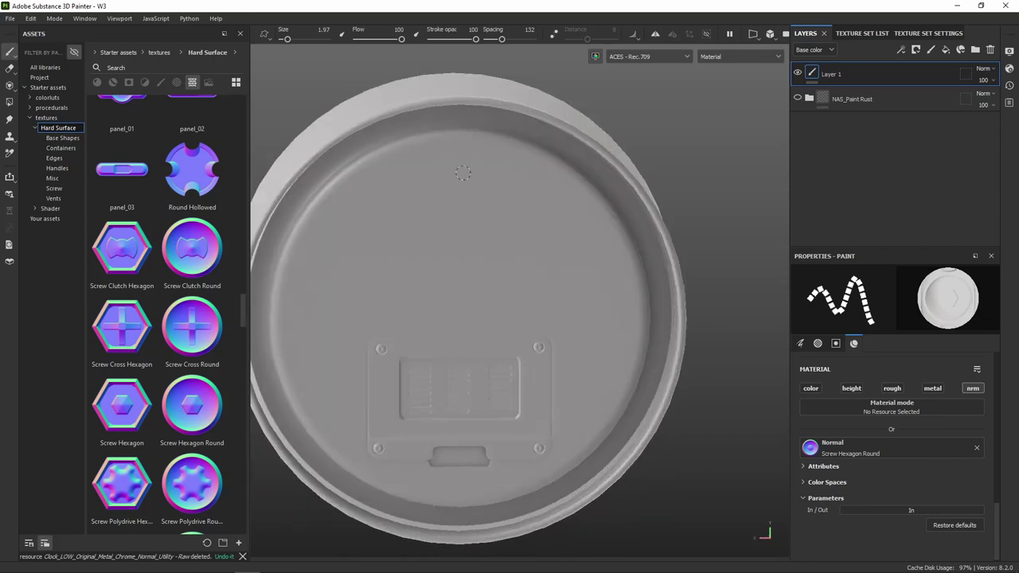
- Paint a trial line of screws along the rim's inner edge, then undo it
left_click_drag(469, 141, 608, 235)
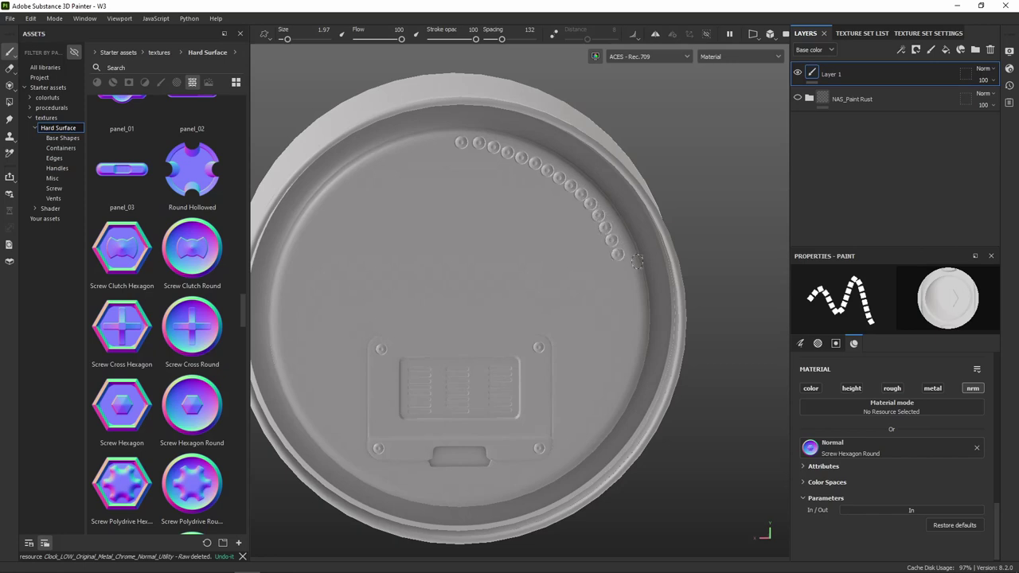
key("ctrl+z")
scroll(916, 428, "up", 2)
scroll(917, 420, "up", 3)
scroll(917, 420, "up", 2)
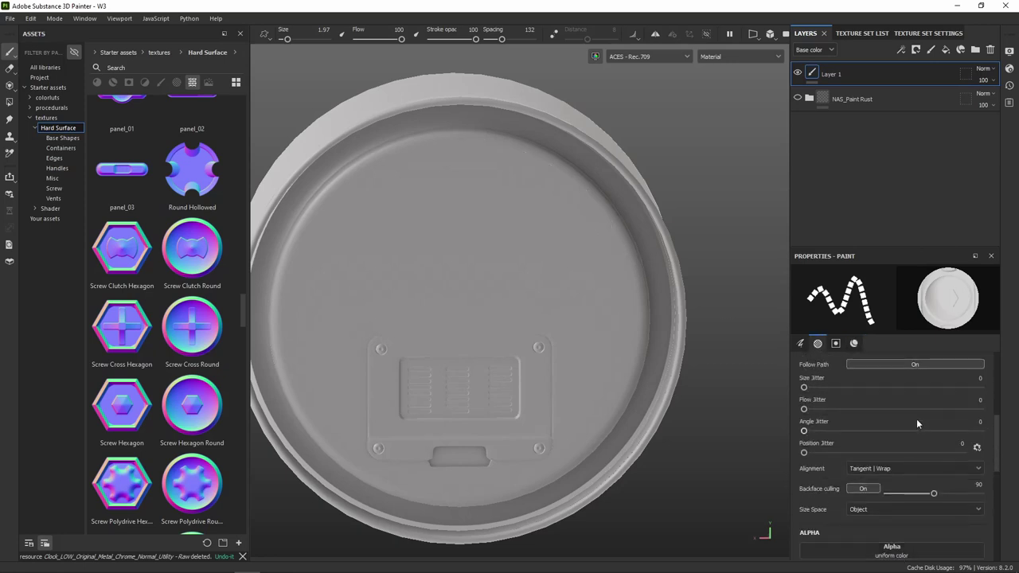
scroll(916, 418, "up", 2)
scroll(928, 434, "up", 1)
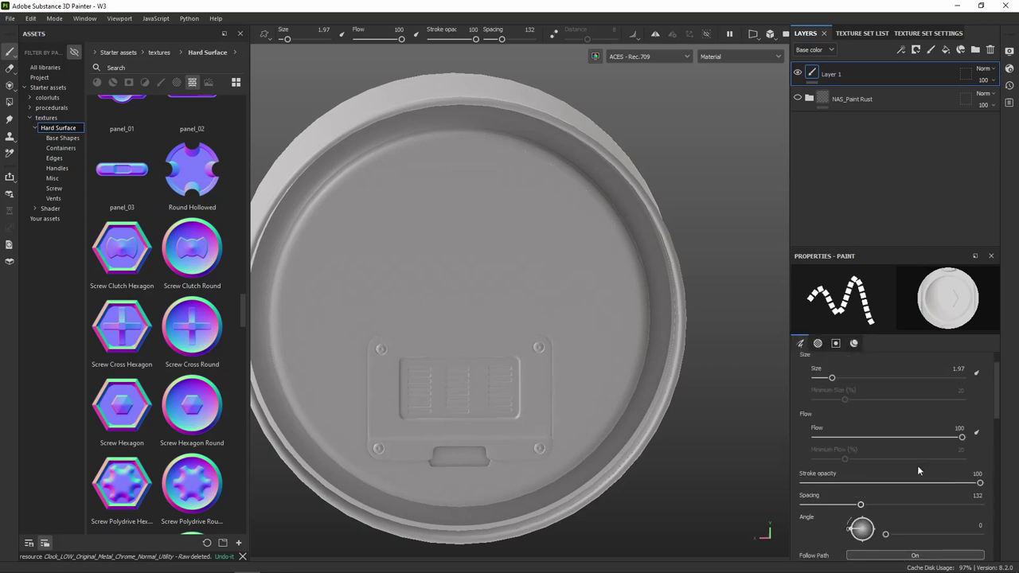
scroll(917, 465, "up", 1)
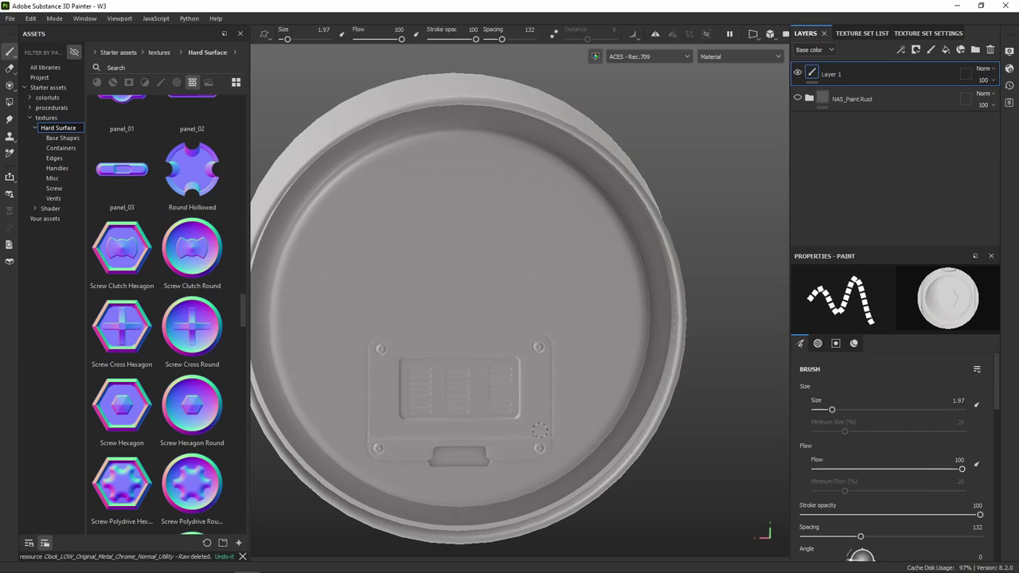
- Raise the brush Spacing from 132 to 244
mouse_move(540, 430)
left_mouse_down("alt")
mouse_move(533, 359)
mouse_move(547, 377)
mouse_move(548, 366)
left_mouse_up("alt")
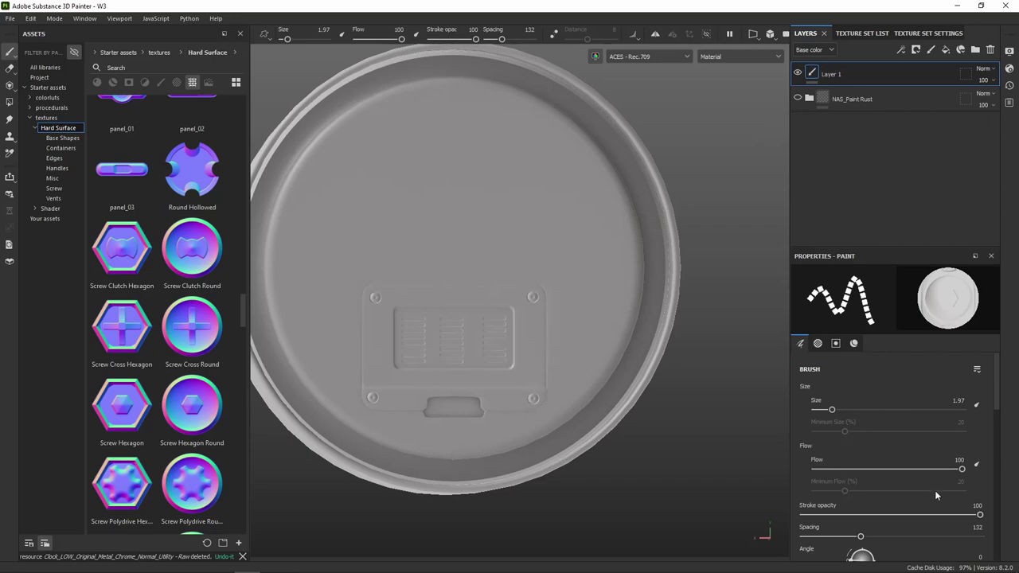
scroll(930, 493, "down", 1)
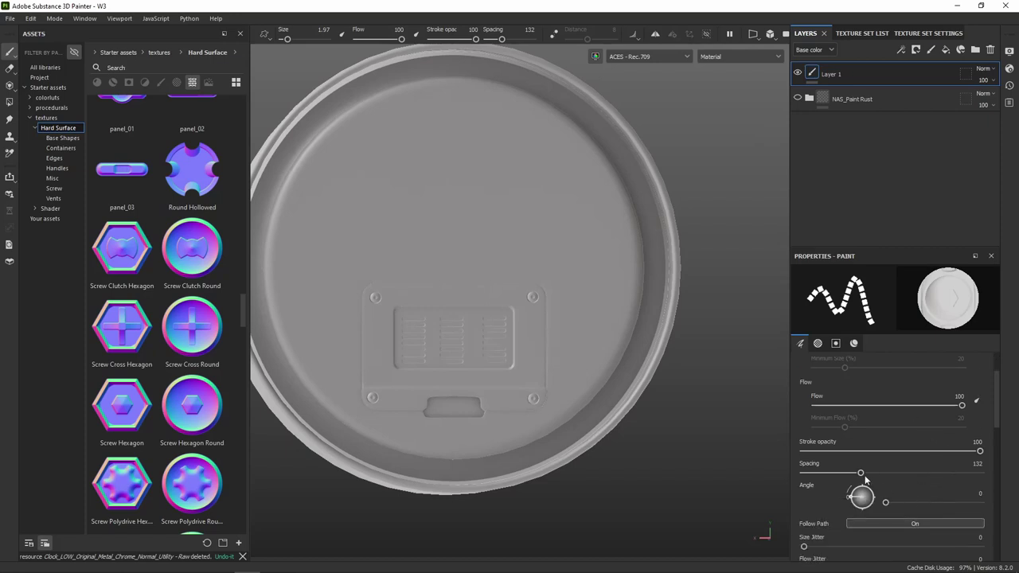
left_click_drag(865, 476, 913, 476)
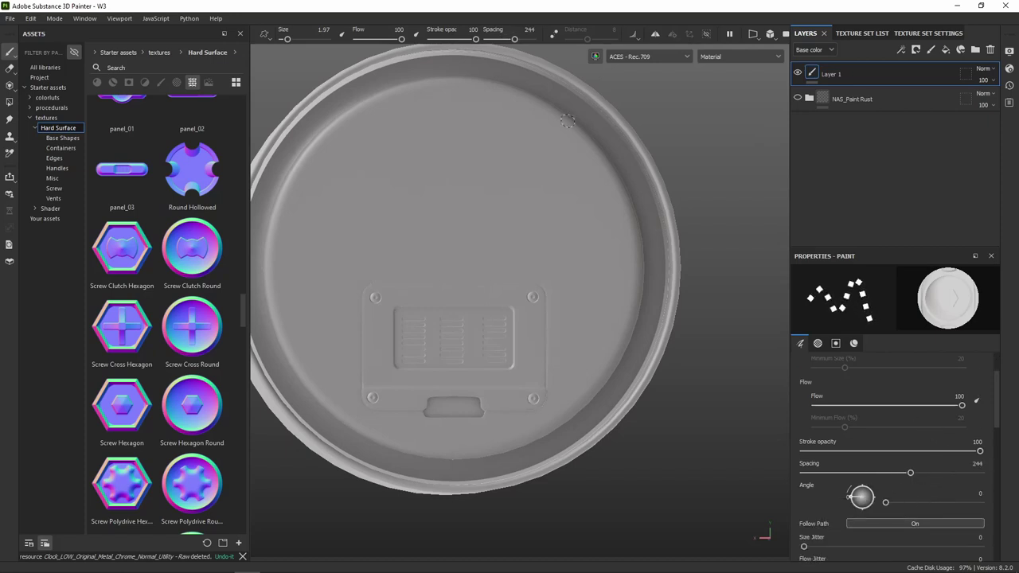
- Stamp evenly spaced screw heads along the lid's rim, orbiting to reach and check each side
left_click(316, 155)
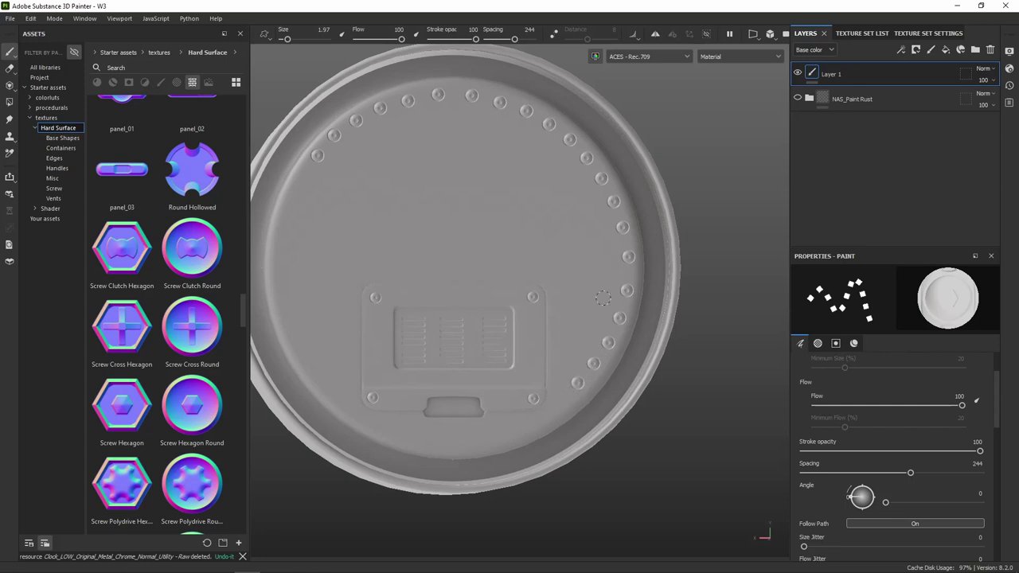
left_click_drag(603, 298, 459, 149, "alt")
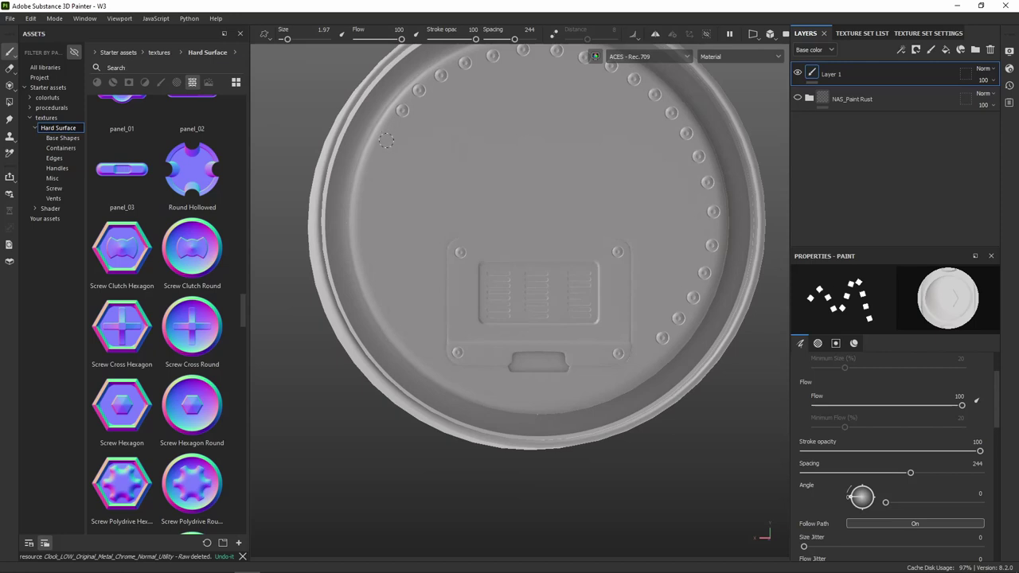
left_click_drag(385, 140, 371, 169)
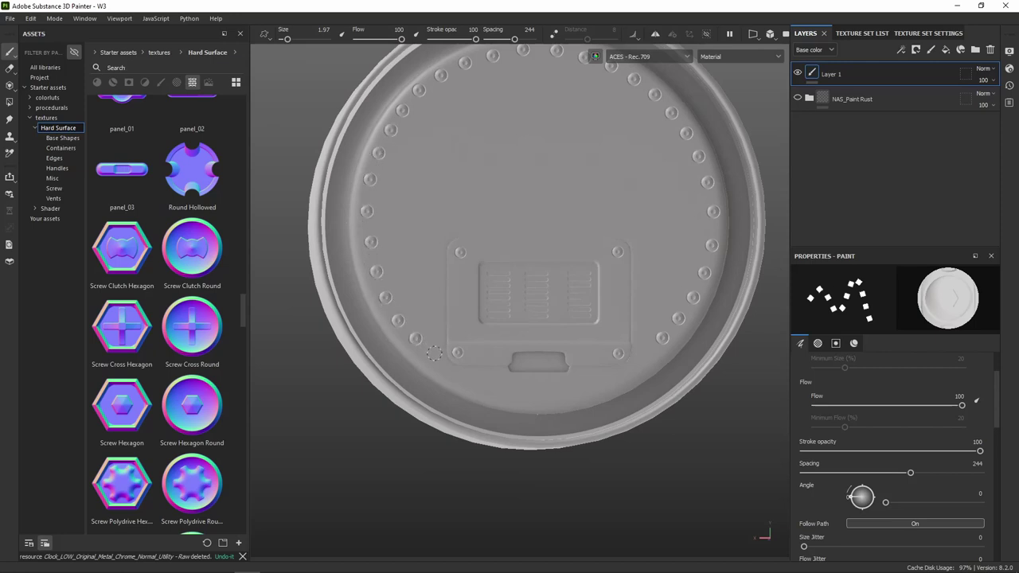
mouse_move(434, 352)
left_mouse_down("alt")
mouse_move(489, 277)
mouse_move(600, 230)
mouse_move(584, 209)
mouse_move(333, 221)
mouse_move(580, 291)
mouse_move(552, 230)
mouse_move(543, 271)
mouse_move(450, 285)
left_mouse_up("alt")
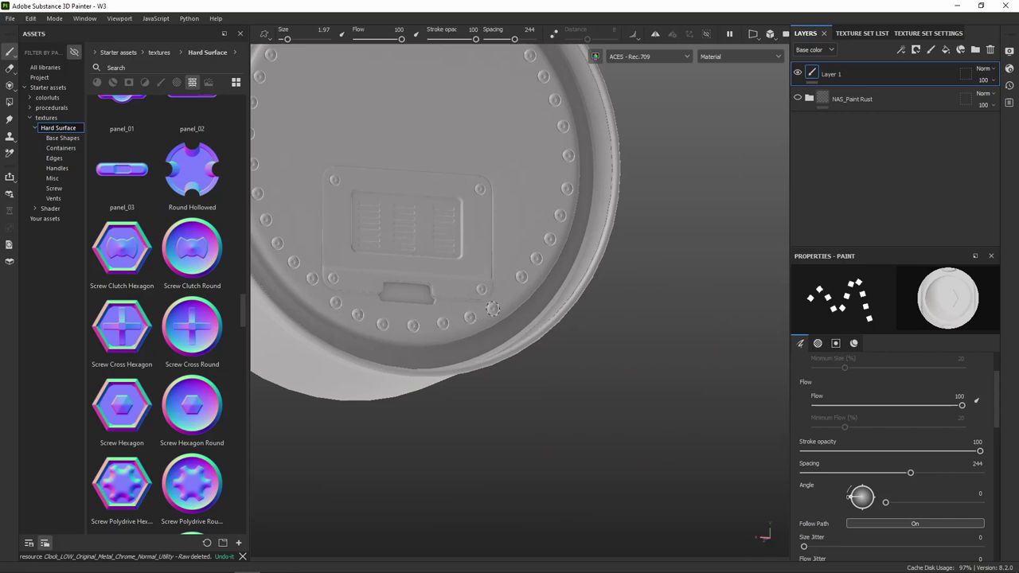
scroll(375, 257, "down", 3)
mouse_move(375, 257)
left_mouse_down("alt")
mouse_move(565, 295)
mouse_move(610, 268)
mouse_move(473, 295)
mouse_move(367, 255)
mouse_move(584, 276)
left_mouse_up("alt")
scroll(428, 261, "down", 3)
scroll(477, 296, "up", 5)
left_click_drag(476, 296, 337, 250, "alt")
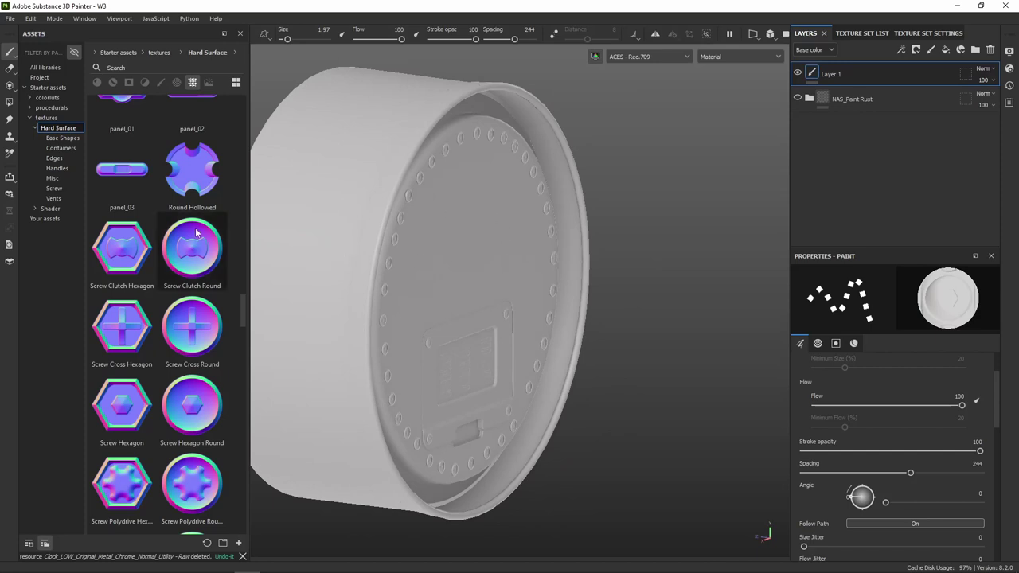
- Select the Niche Rectangle Left texture in Assets and test-stamp it on the lid
scroll(203, 231, "up", 5)
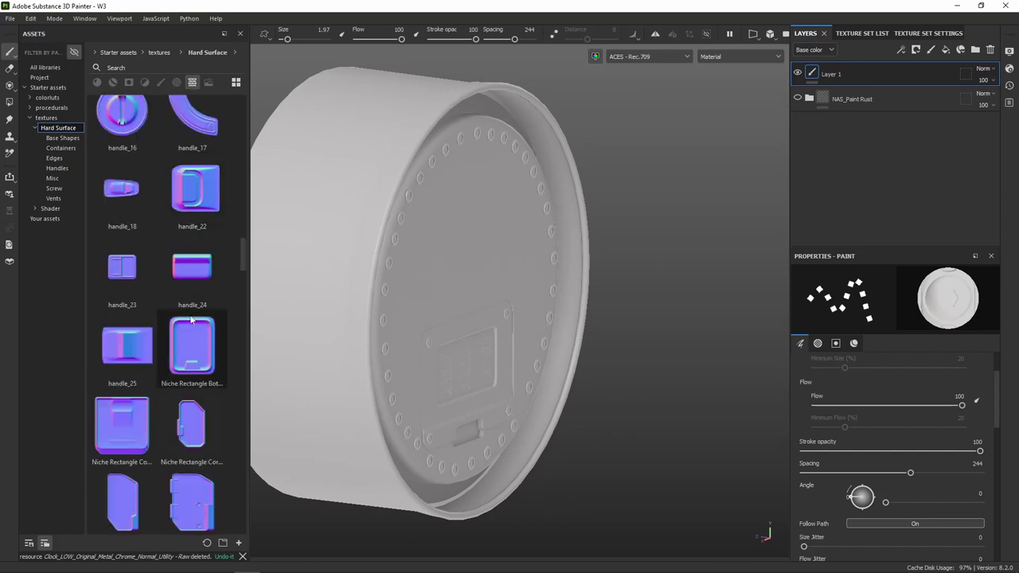
left_click(193, 343)
left_click_drag(436, 297, 391, 308, "alt")
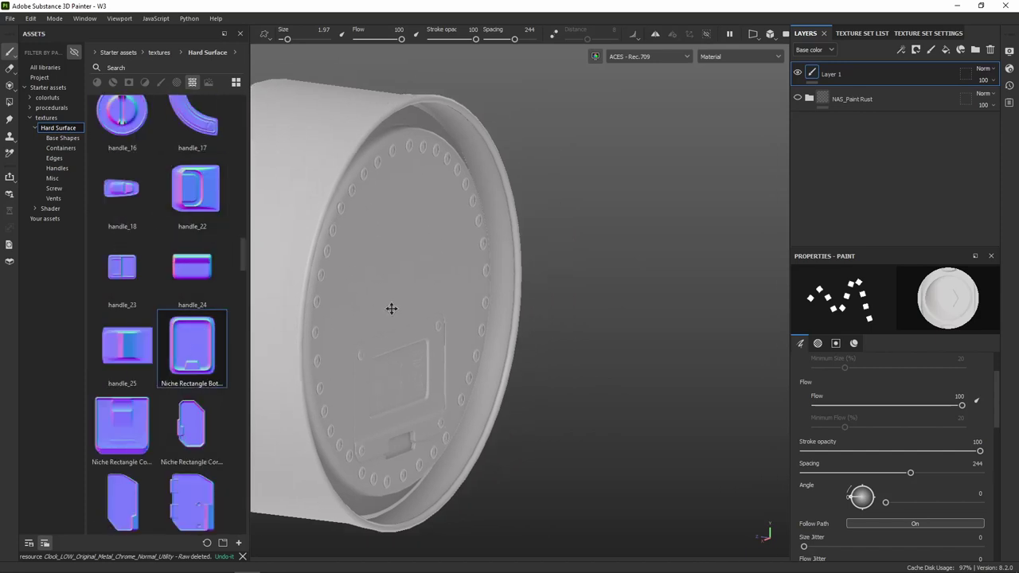
scroll(206, 362, "down", 3)
left_click(198, 347)
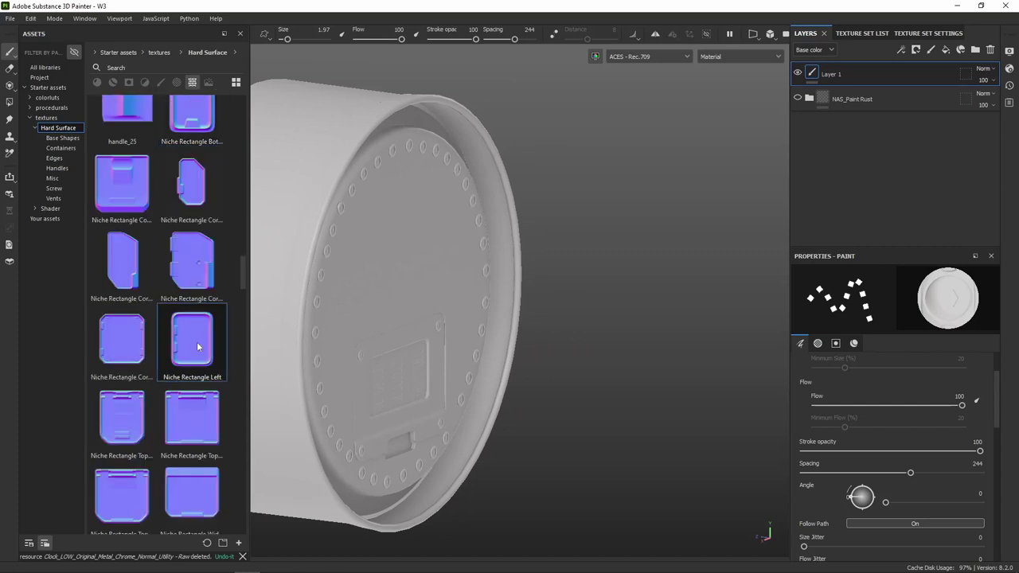
mouse_move(375, 295)
left_mouse_down("alt")
mouse_move(310, 272)
mouse_move(404, 269)
left_mouse_up("alt")
left_click(399, 272)
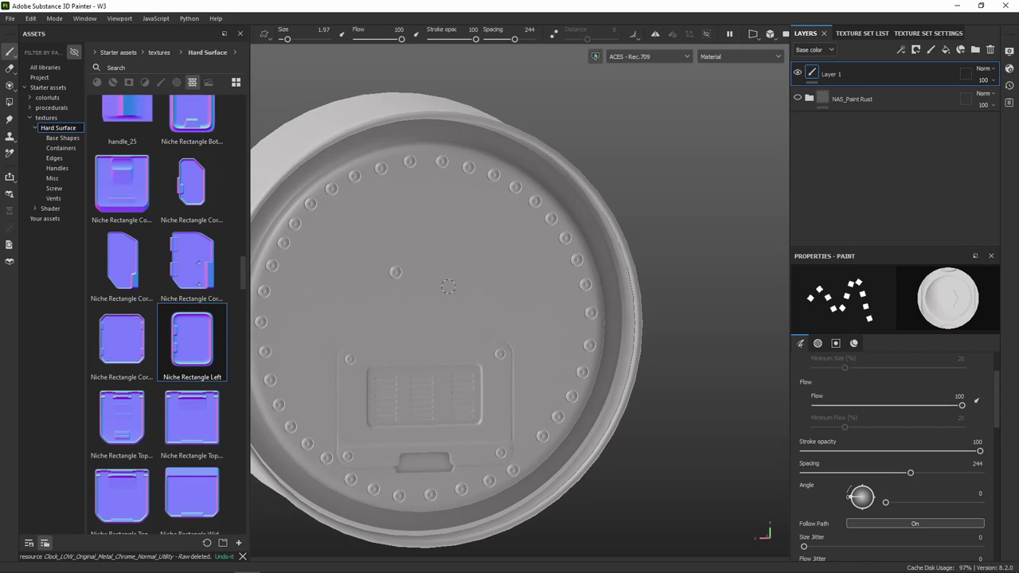
- Set Niche Rectangle Left as the brush normal, preview mesh maps, and raise Size to 17.65
scroll(836, 458, "down", 5)
scroll(845, 468, "down", 5)
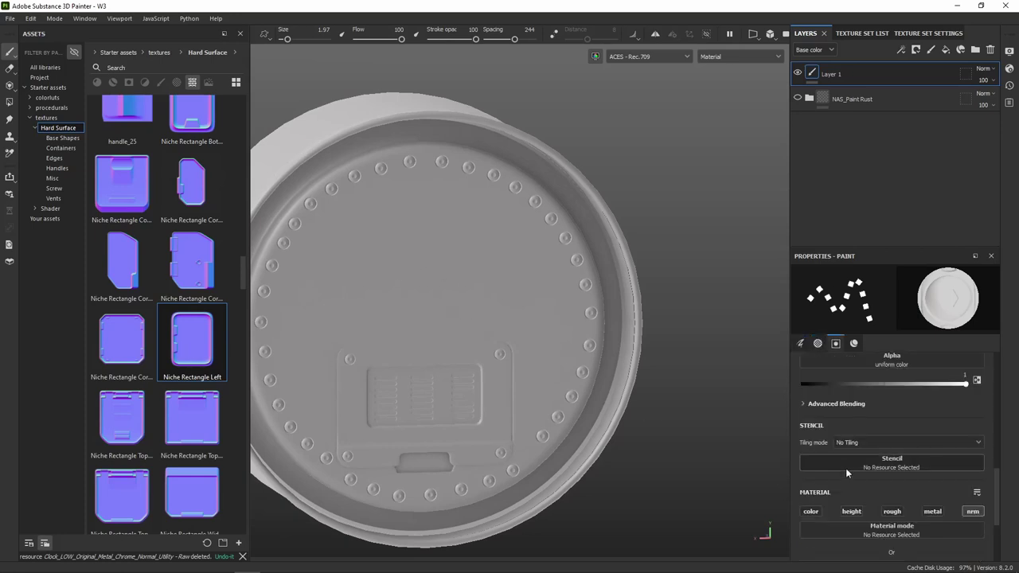
scroll(877, 473, "down", 5)
left_click_drag(192, 342, 828, 443)
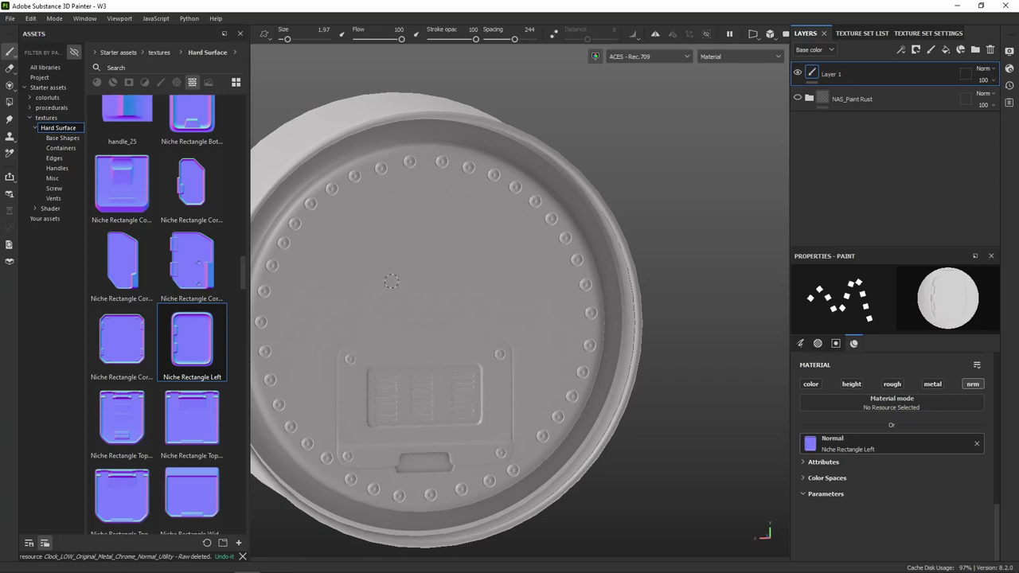
key("b")
key("b")
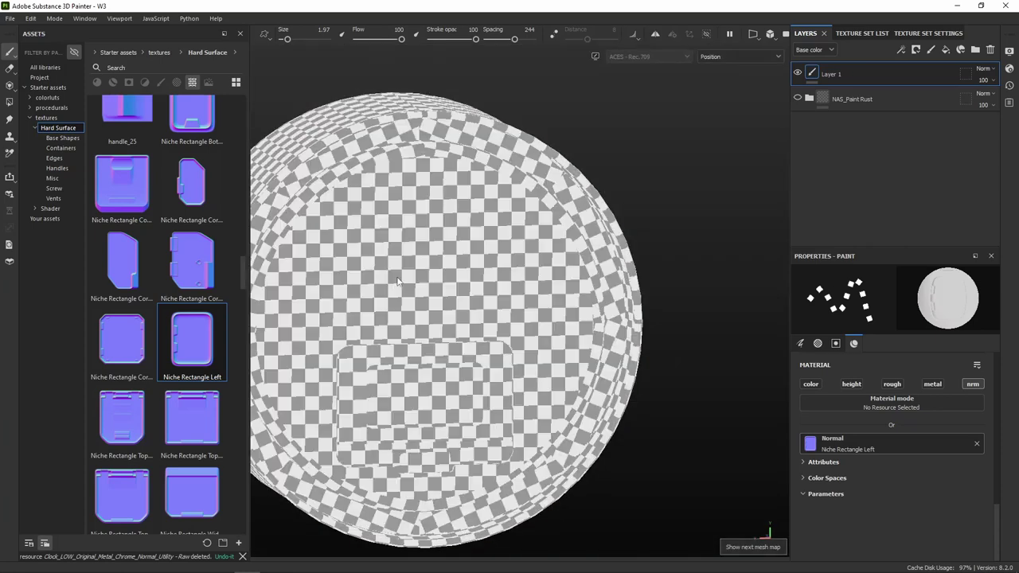
key("b")
key("b")
key("b")
key("b")
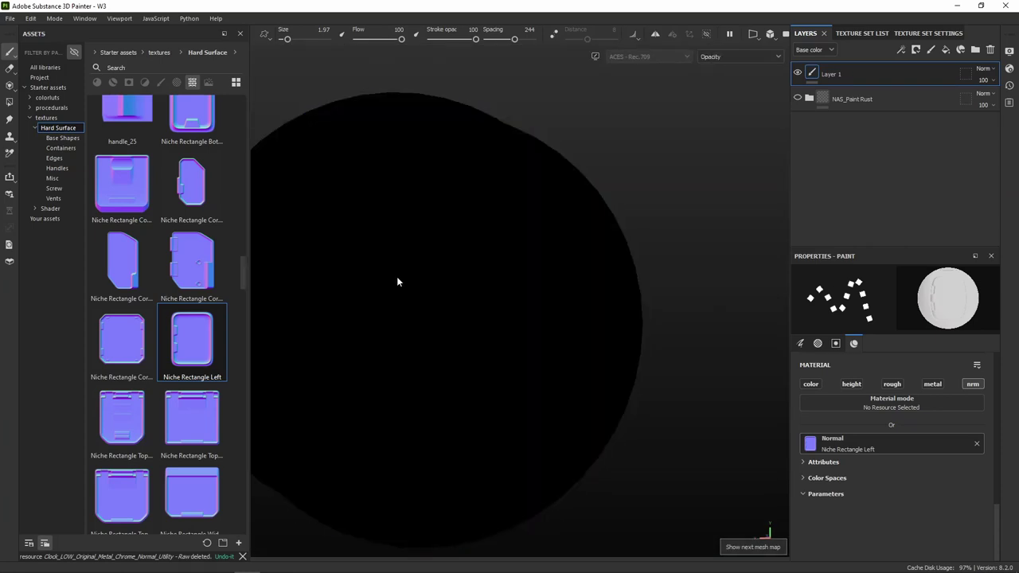
key("b")
key("m")
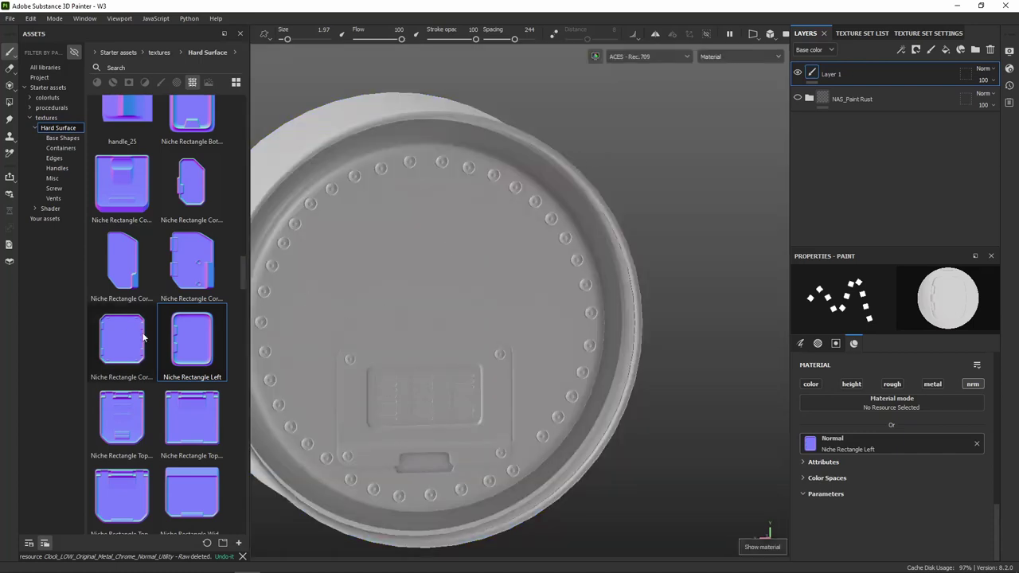
right_click_drag(406, 277, 406, 274, "ctrl")
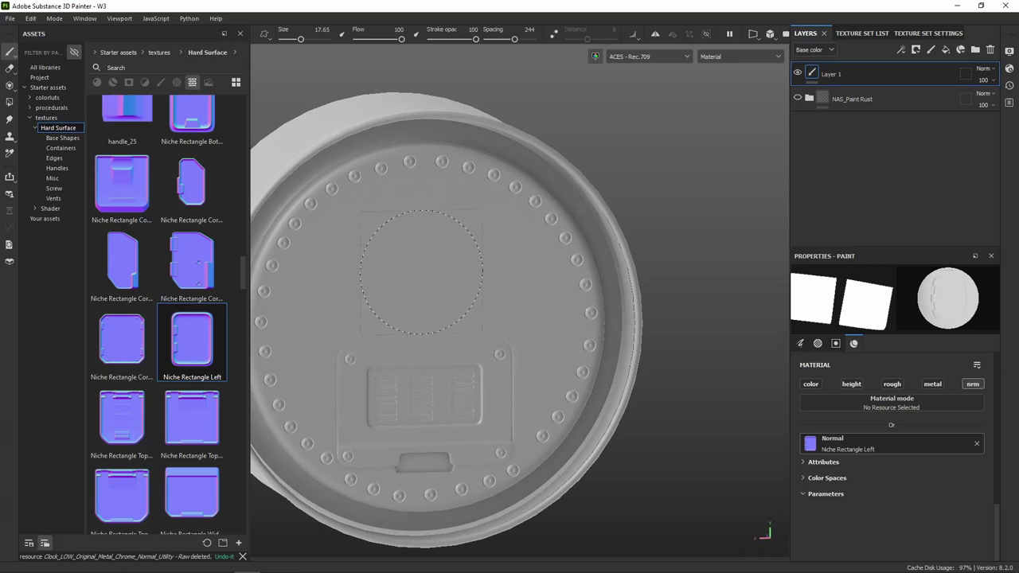
left_click_drag(406, 275, 391, 268, "alt")
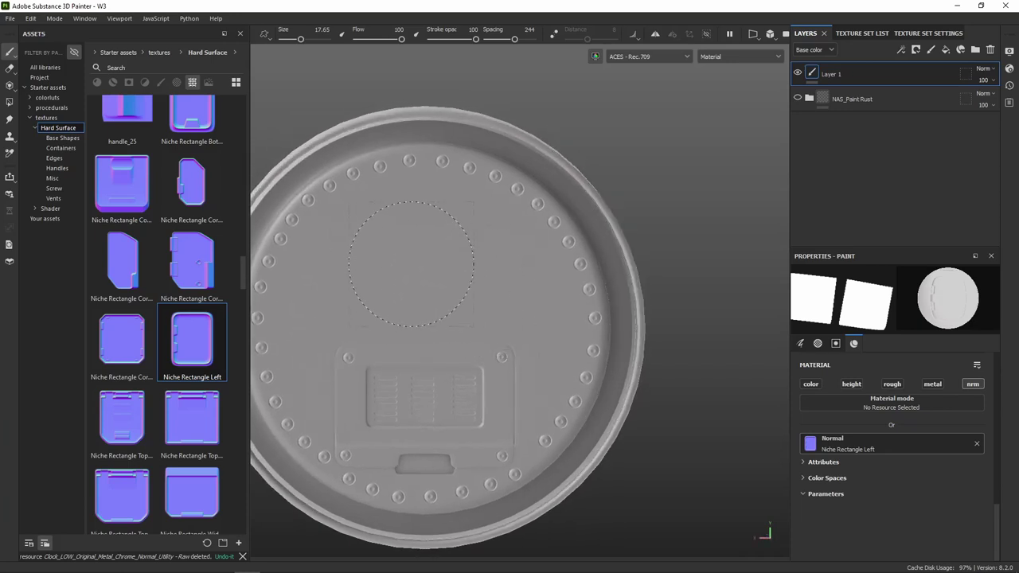
- Project Niche Rectangle Left as the normal, scaling and rotating the stencil to lie horizontally
left_click(9, 86)
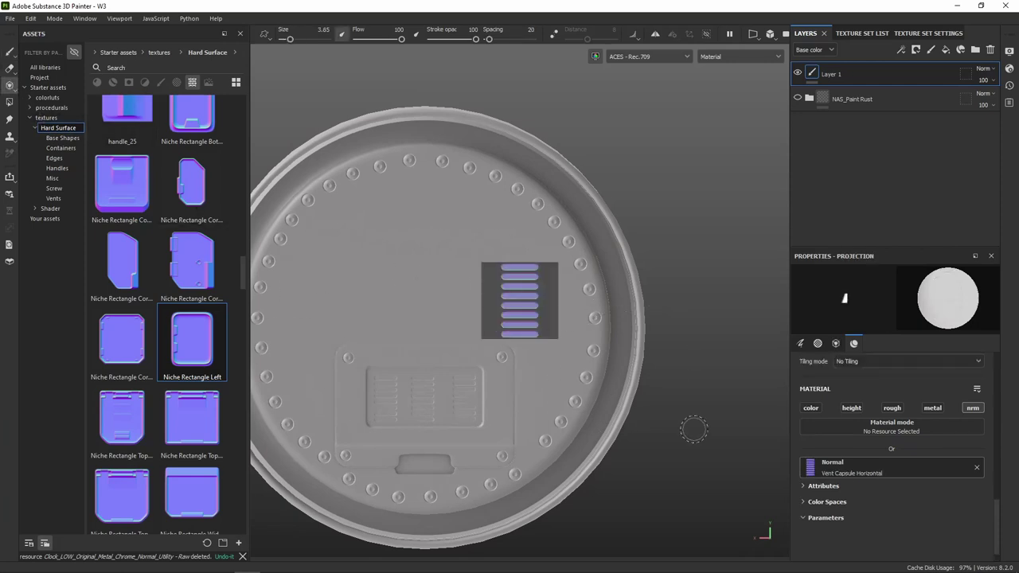
mouse_move(201, 355)
left_mouse_down()
mouse_move(781, 474)
mouse_move(859, 472)
left_mouse_up()
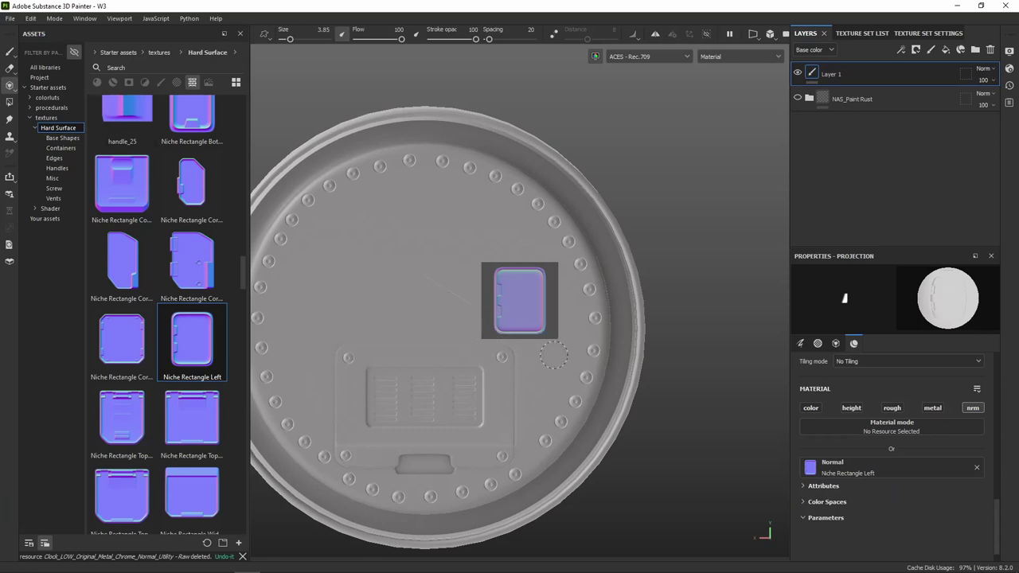
mouse_move(525, 326)
left_mouse_down()
mouse_move(548, 362)
mouse_move(616, 357)
mouse_move(660, 398)
mouse_move(656, 387)
left_mouse_up()
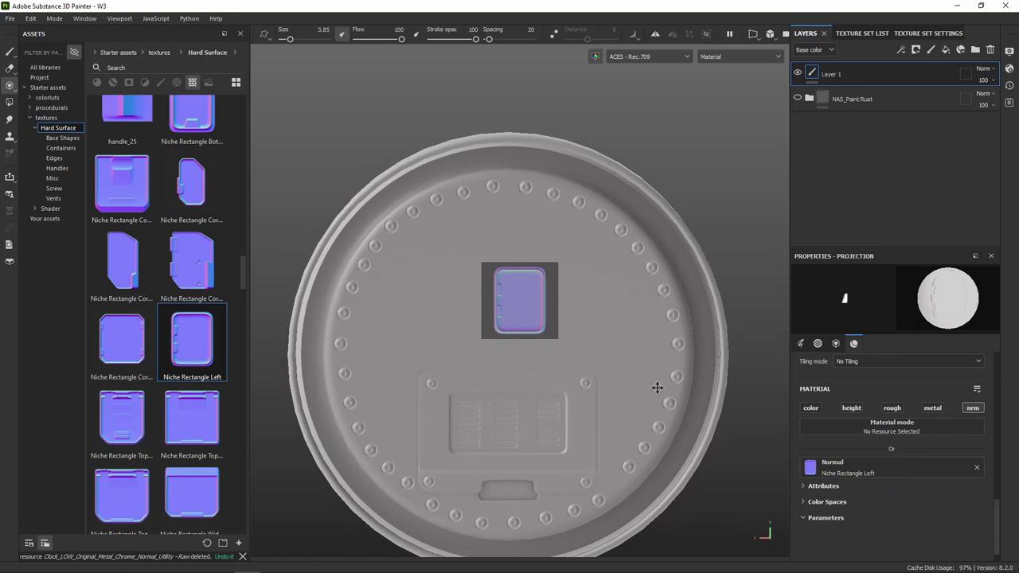
key("s")
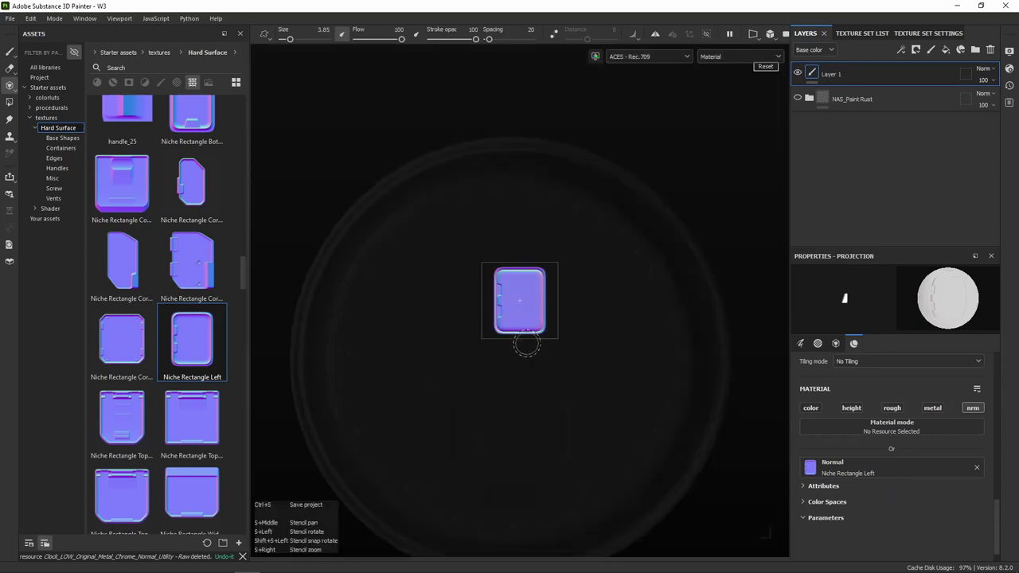
mouse_move(570, 341)
right_mouse_down()
mouse_move(402, 343)
mouse_move(389, 323)
mouse_move(416, 357)
mouse_move(265, 371)
right_mouse_up()
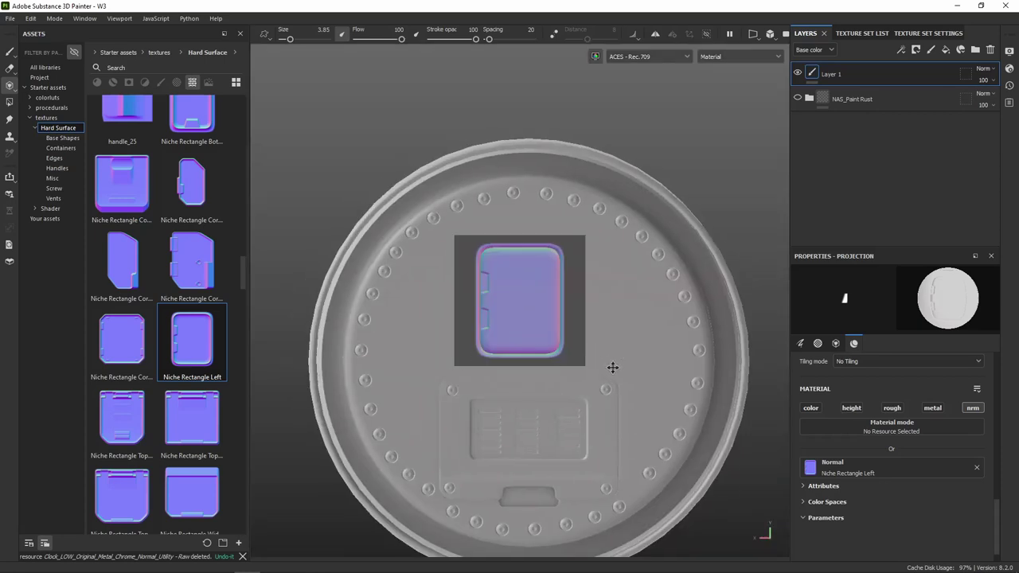
key("s")
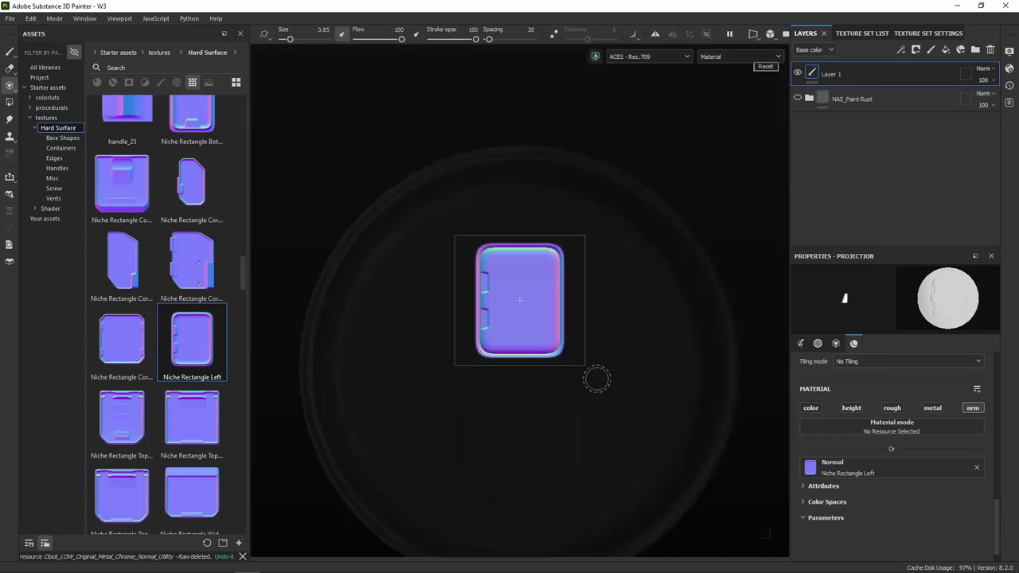
mouse_move(596, 377)
right_mouse_down()
mouse_move(611, 364)
mouse_move(557, 379)
right_mouse_up()
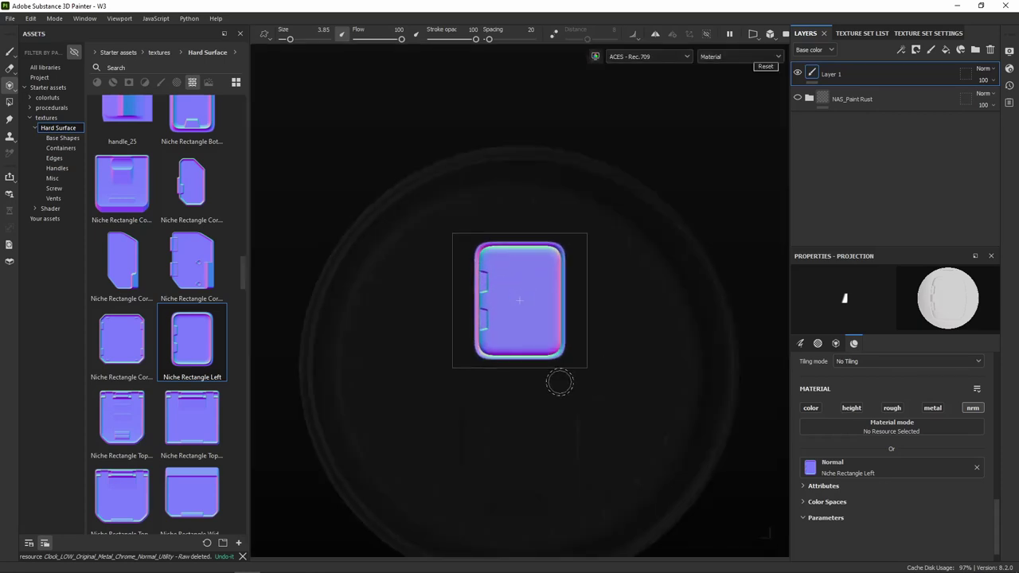
mouse_move(557, 380)
left_mouse_down()
mouse_move(592, 379)
mouse_move(648, 330)
mouse_move(654, 307)
left_mouse_up()
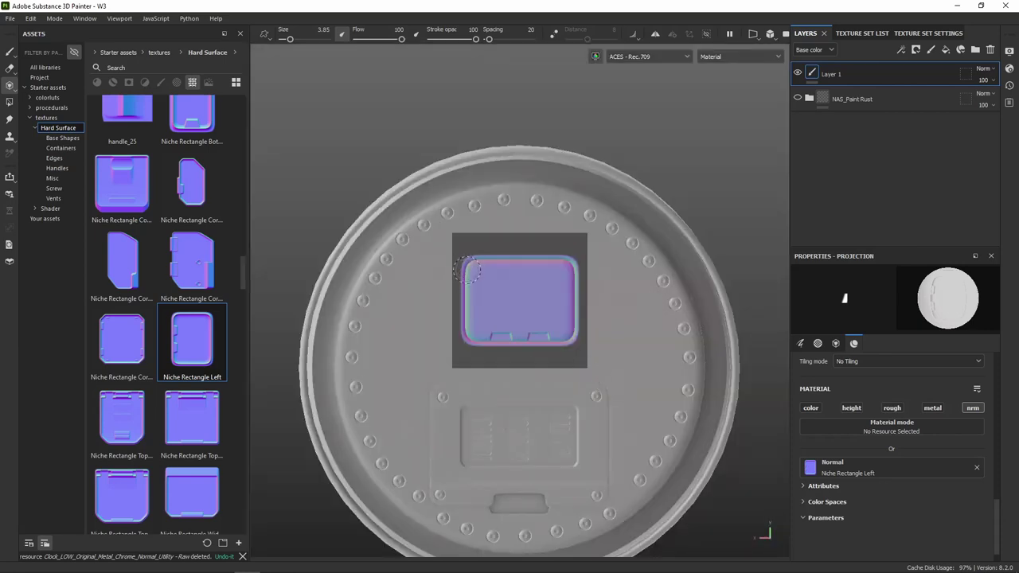
- Paint the horizontal niche rectangle onto the lid above the vent panel
left_click_drag(468, 271, 491, 350)
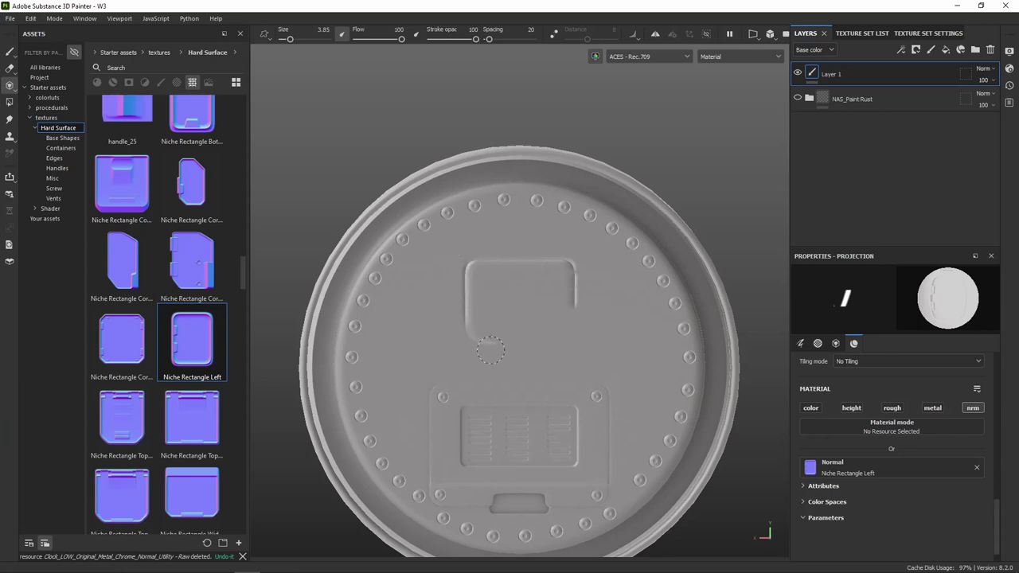
left_click_drag(531, 314, 476, 332)
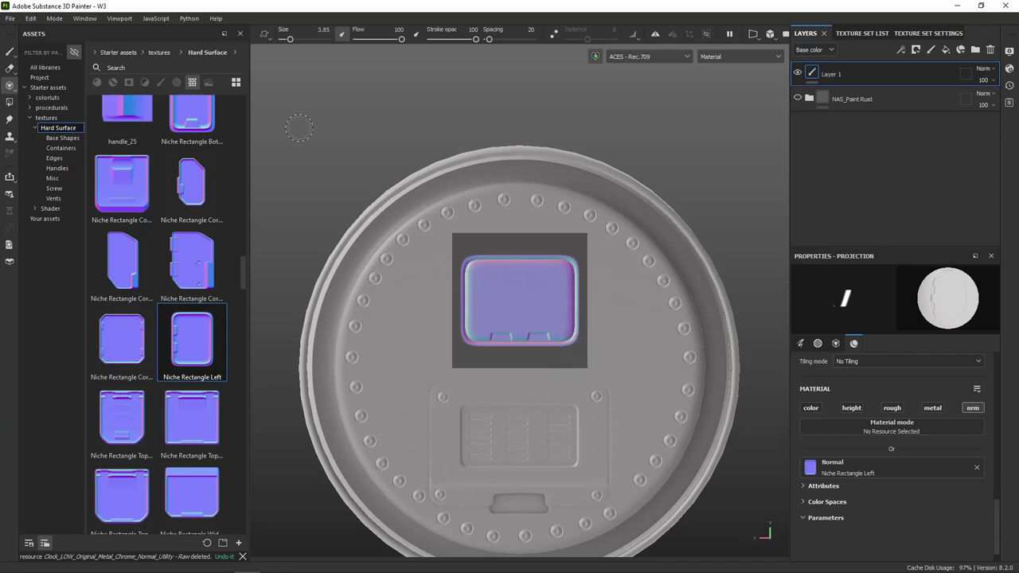
left_click(11, 51)
mouse_move(446, 295)
left_mouse_down("alt")
mouse_move(589, 273)
mouse_move(329, 239)
mouse_move(555, 276)
mouse_move(419, 267)
mouse_move(557, 291)
left_mouse_up("alt")
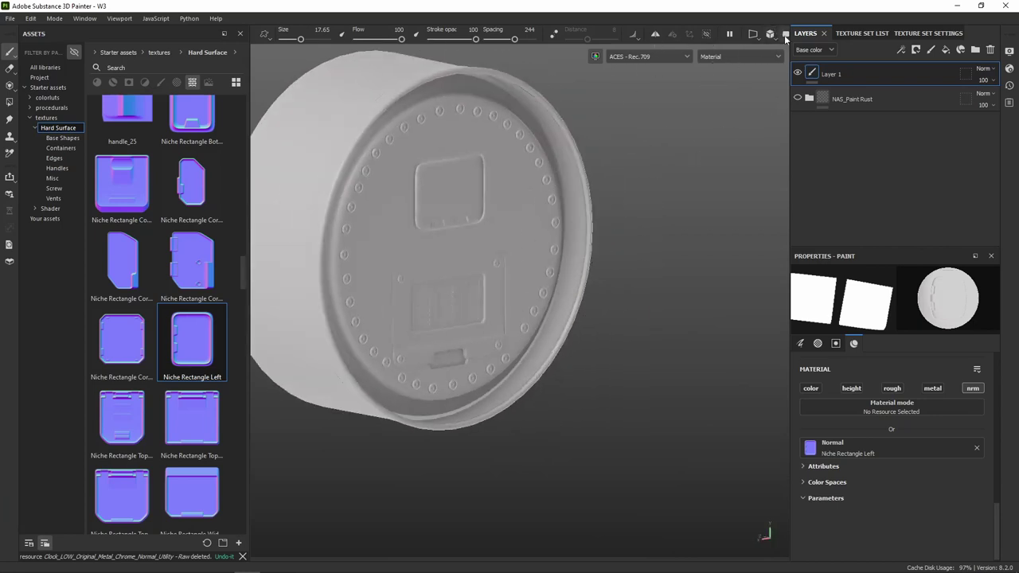
- Set camera rotation to Constrained and orbit to face the lid frontally
left_click(784, 35)
left_click(784, 35)
left_click(785, 35)
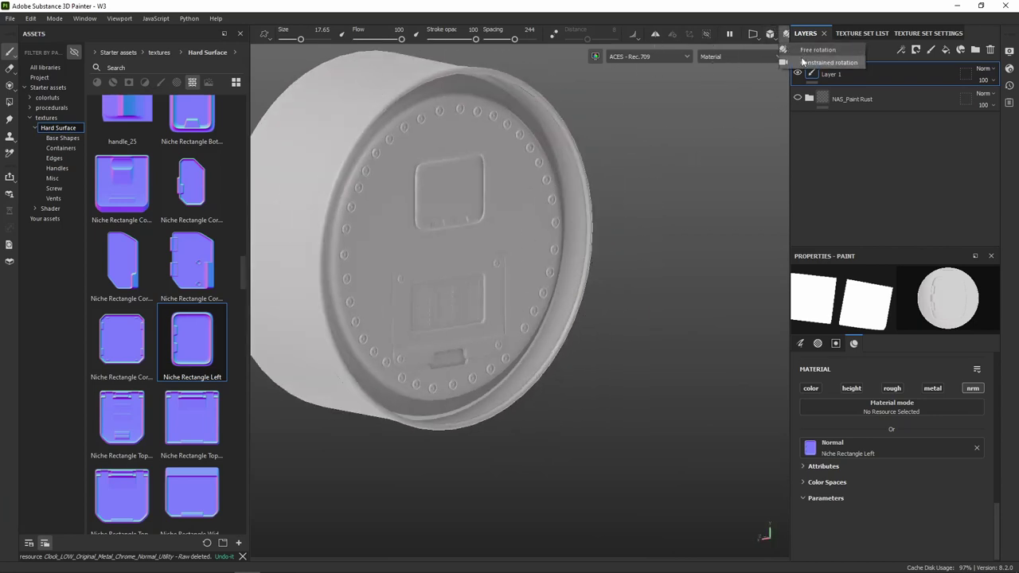
left_click(803, 62)
left_click(785, 35)
left_click(792, 53)
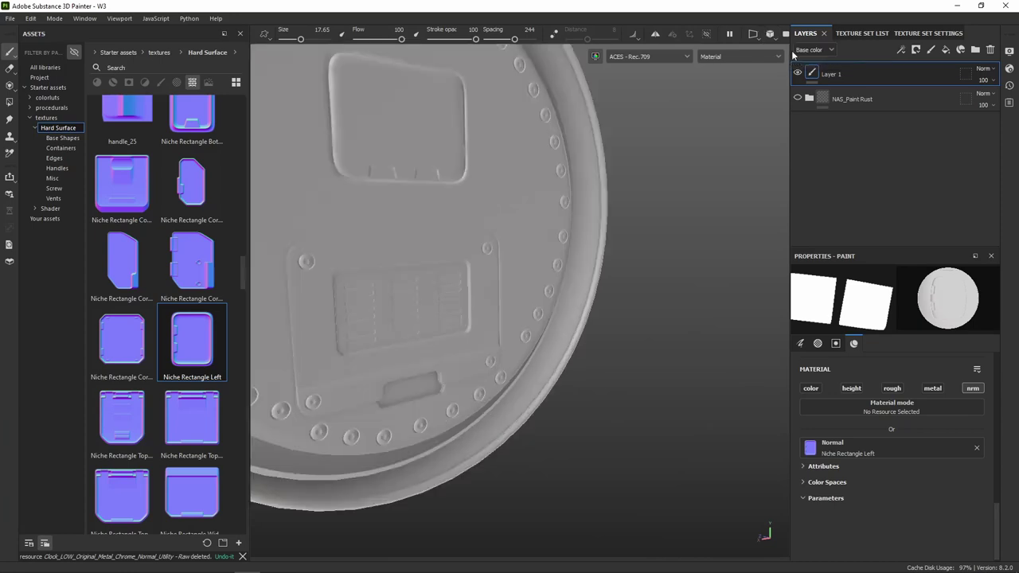
mouse_move(575, 250)
left_mouse_down("alt")
mouse_move(639, 325)
mouse_move(537, 295)
left_mouse_up("alt")
scroll(639, 324, "down", 5)
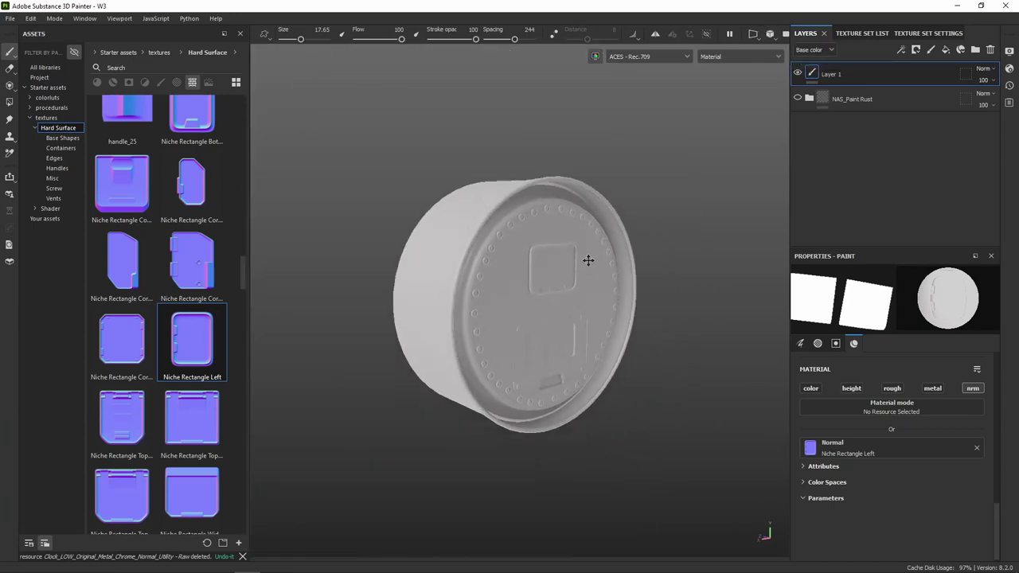
- Clear the brush's normal stamp and rename Layer 1 to Normal
left_click(977, 448)
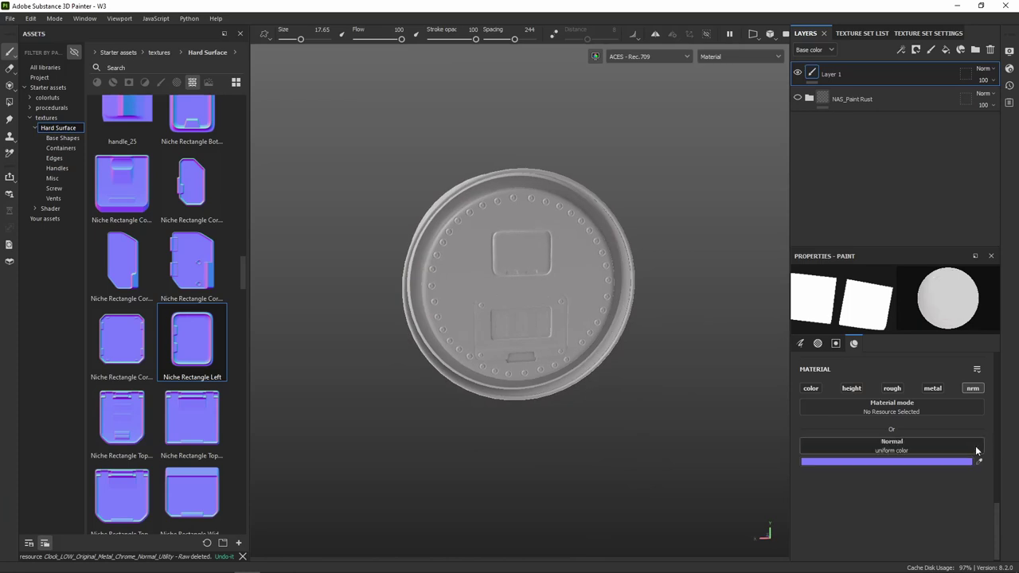
double_click(829, 75)
type("Norm")
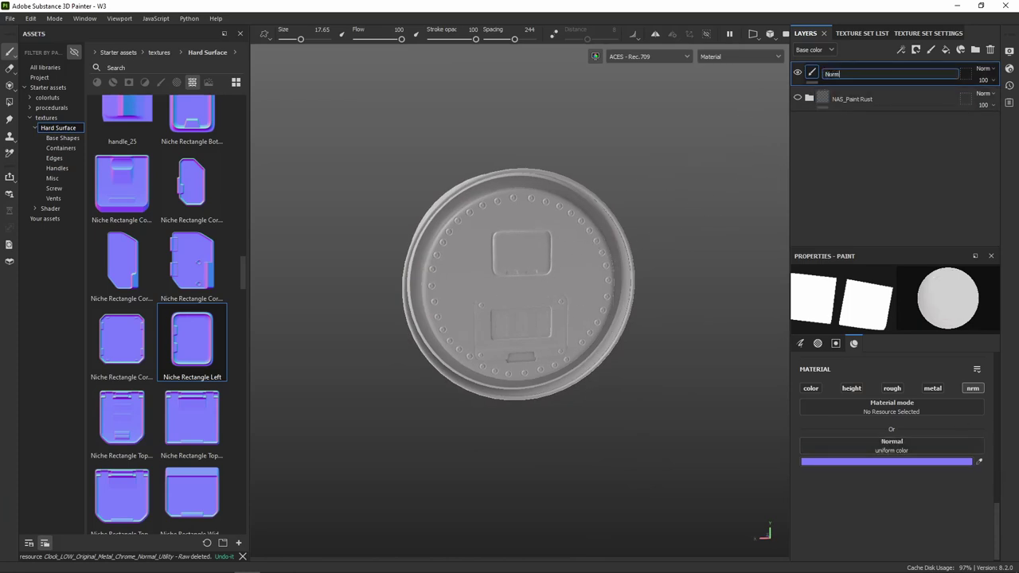
type("al")
key("Return")
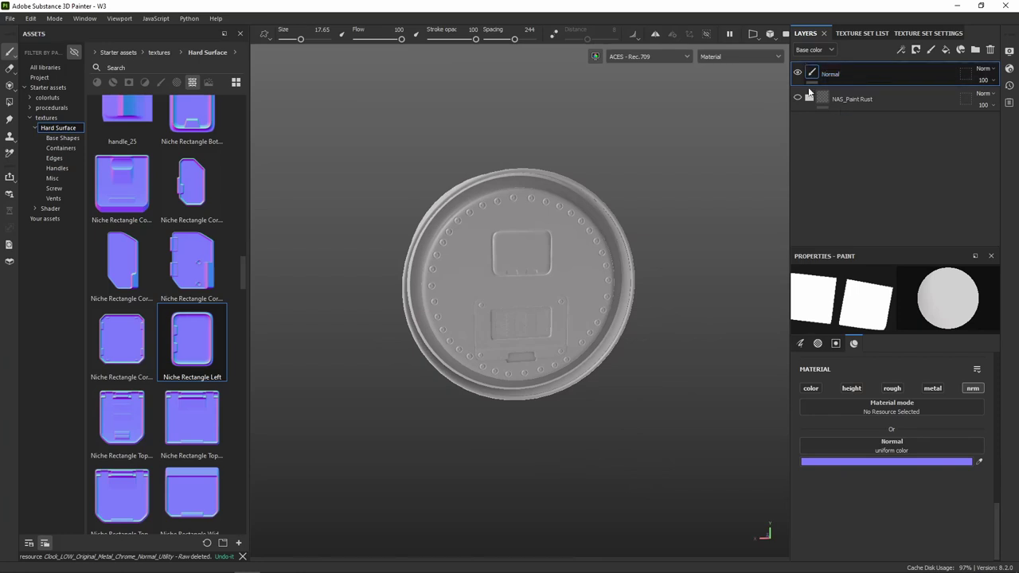
mouse_move(541, 271)
left_mouse_down("alt")
mouse_move(548, 263)
mouse_move(610, 284)
mouse_move(582, 266)
mouse_move(593, 277)
left_mouse_up("alt")
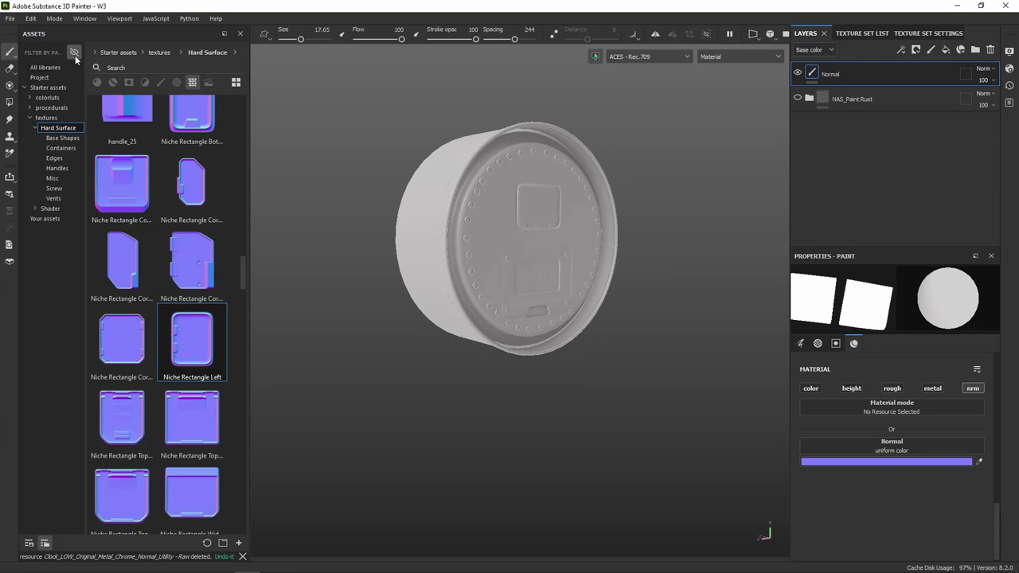
- Hide the library tree and show smart materials from All libraries
left_click(45, 543)
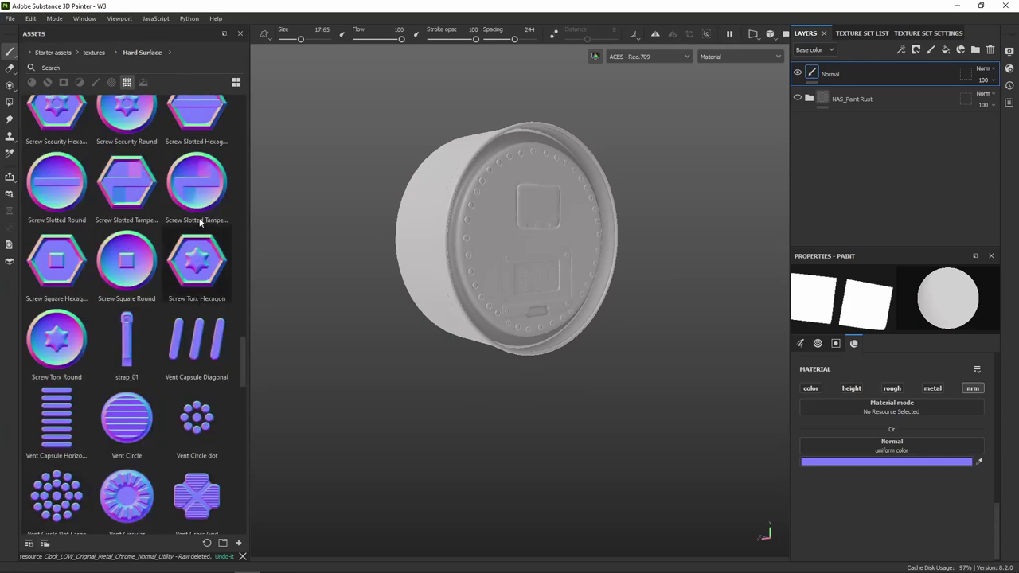
left_click(54, 53)
left_click(32, 52)
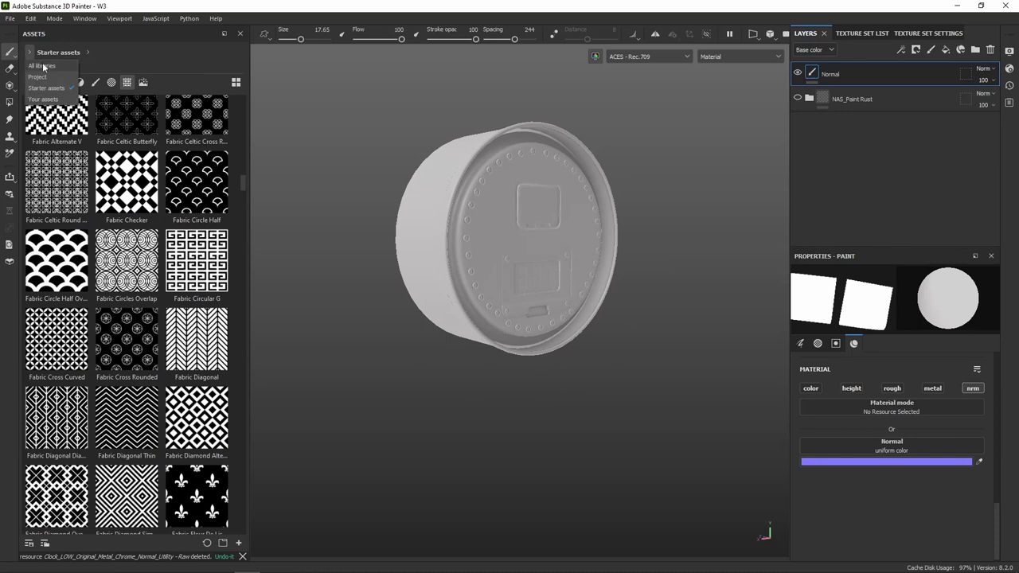
left_click(44, 67)
left_click(63, 82)
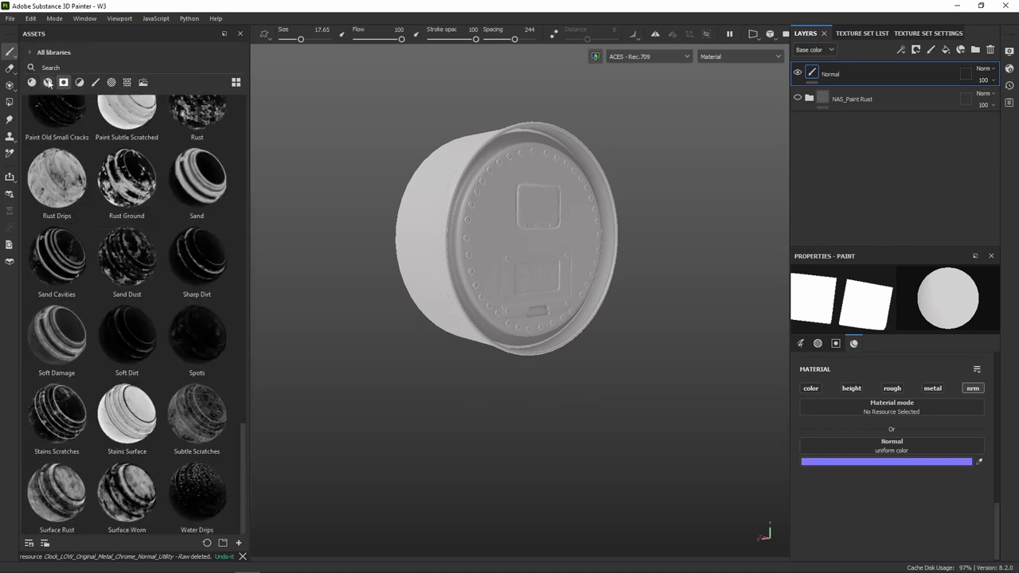
left_click(47, 82)
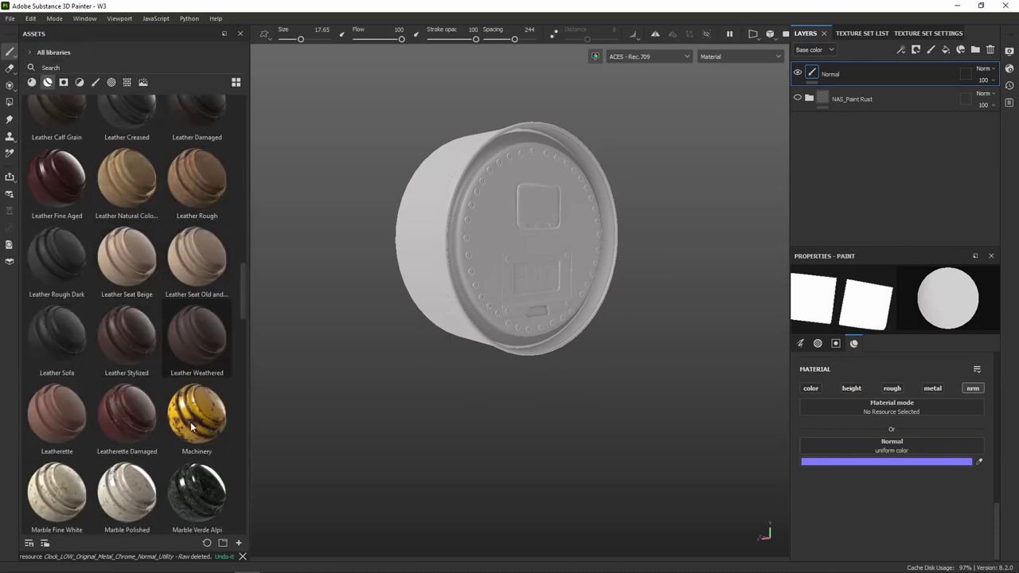
scroll(213, 405, "down", 10)
- Try the Plastic Hexagon smart material on the lid
left_click_drag(199, 402, 518, 197)
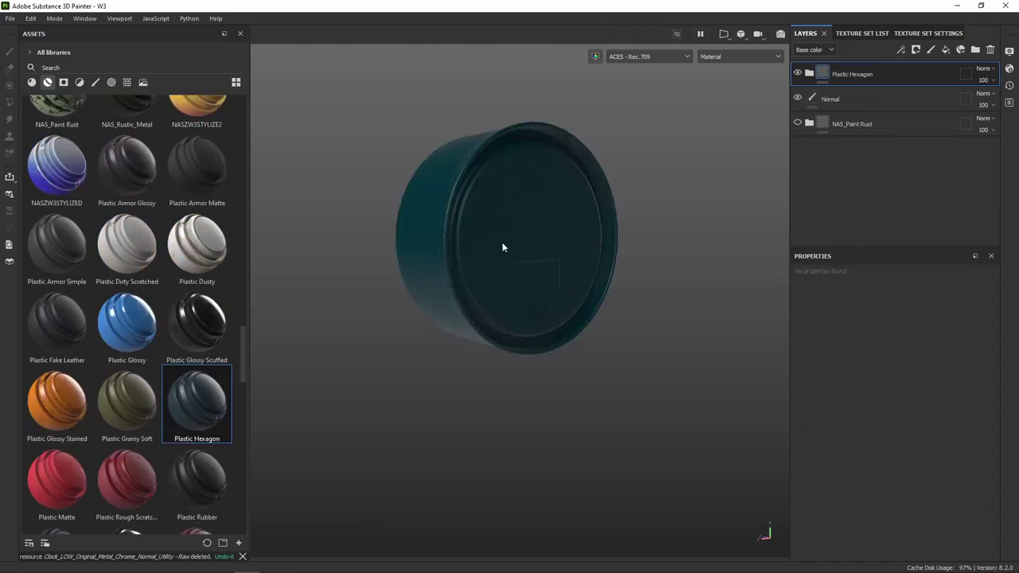
scroll(501, 242, "up", 4)
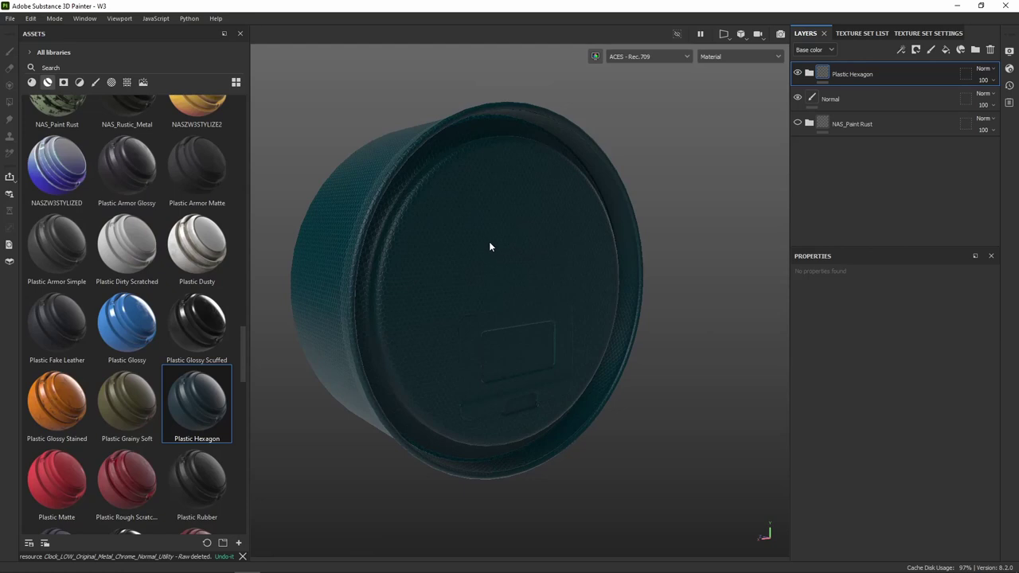
scroll(489, 244, "up", 3)
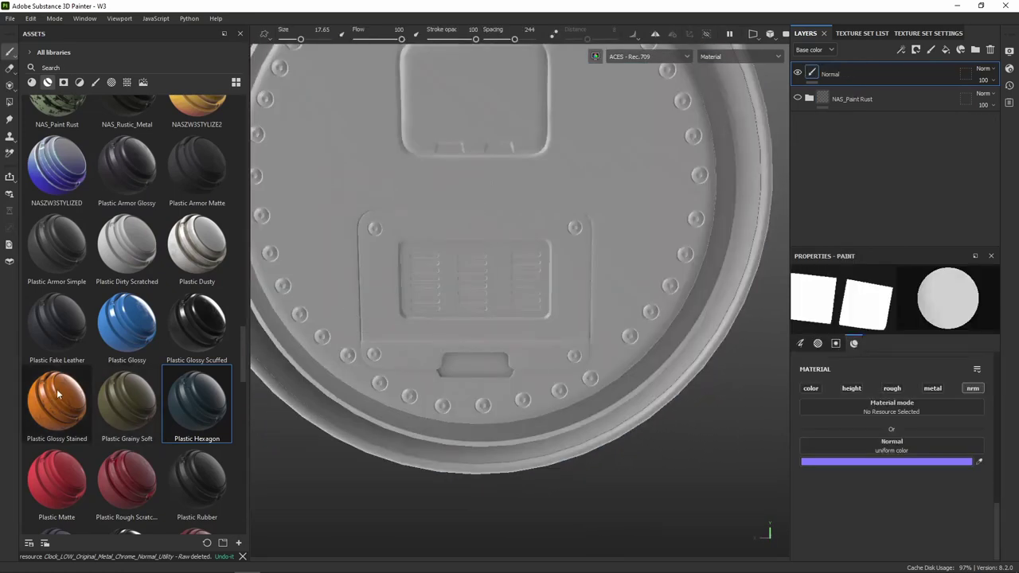
- Apply the Machinery smart material to the lid and select the Normal layer
scroll(205, 159, "up", 3)
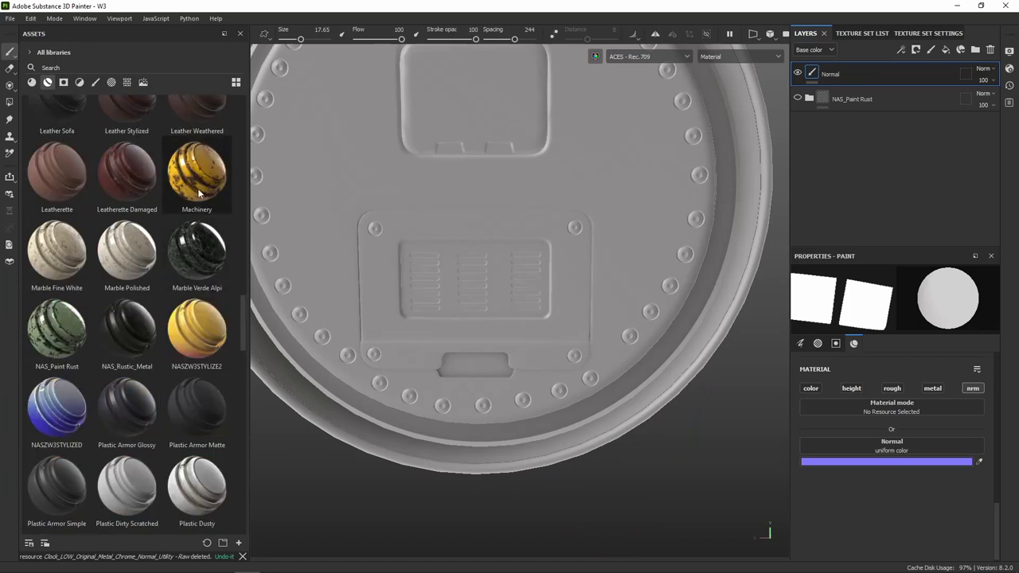
left_click_drag(199, 192, 511, 300)
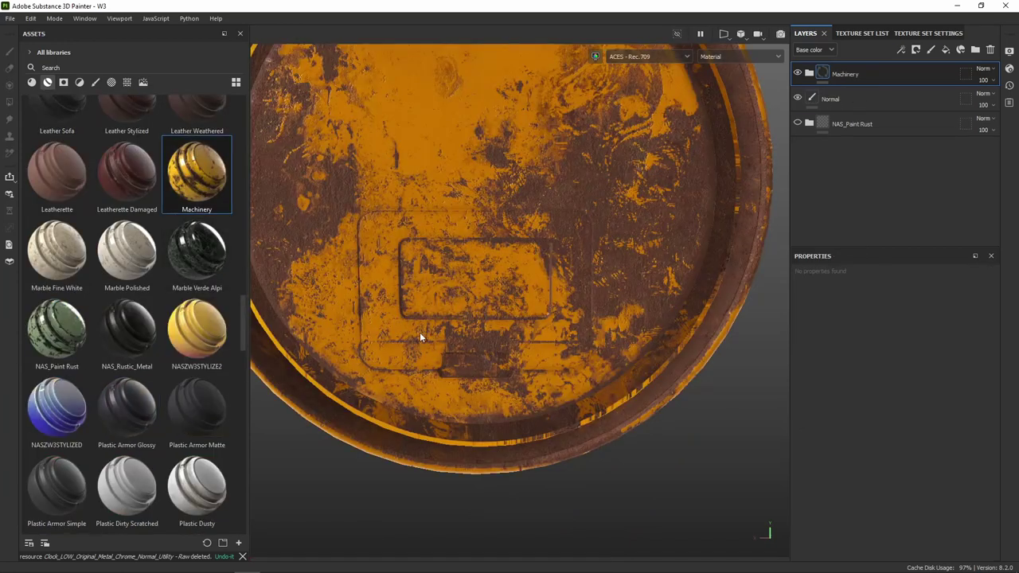
left_click_drag(419, 332, 518, 375, "alt")
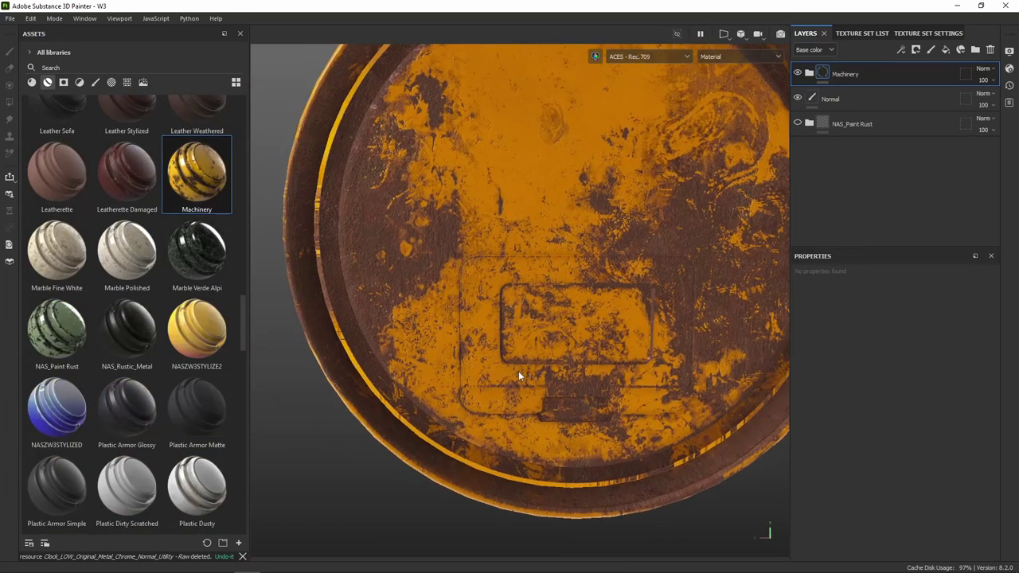
left_click_drag(677, 369, 550, 367, "alt")
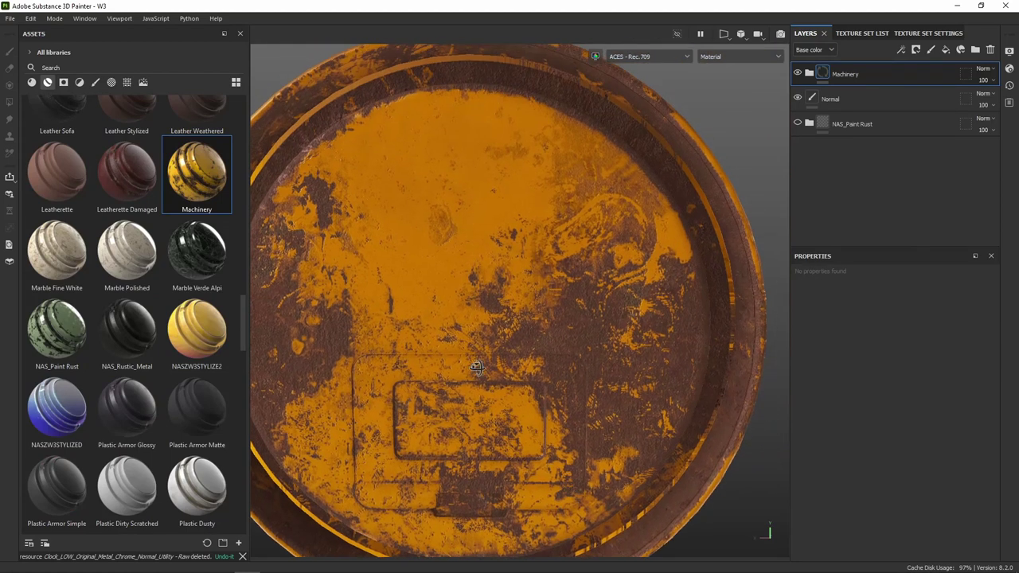
left_click(844, 99)
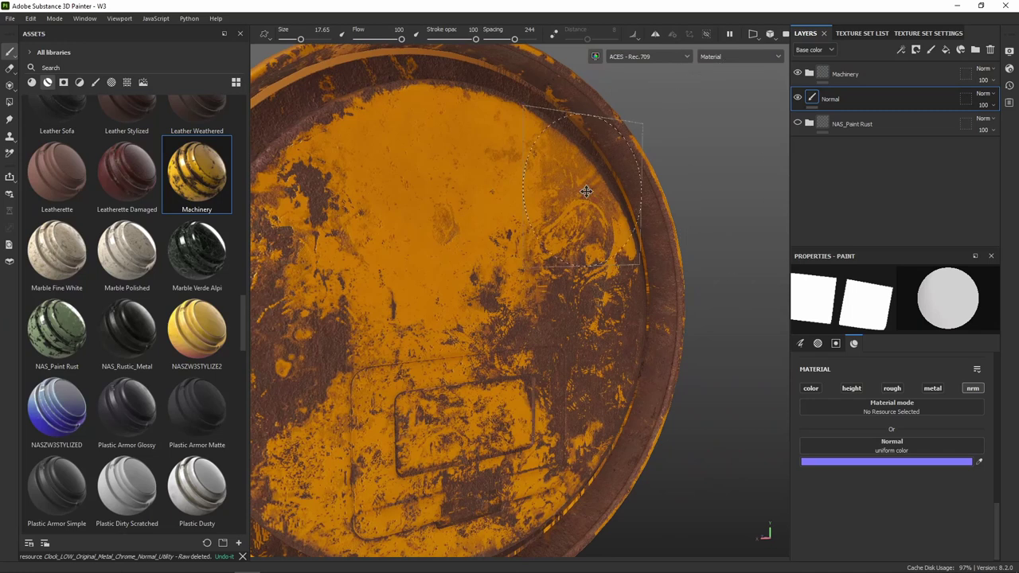
left_click_drag(573, 128, 481, 127, "alt")
double_click(833, 98)
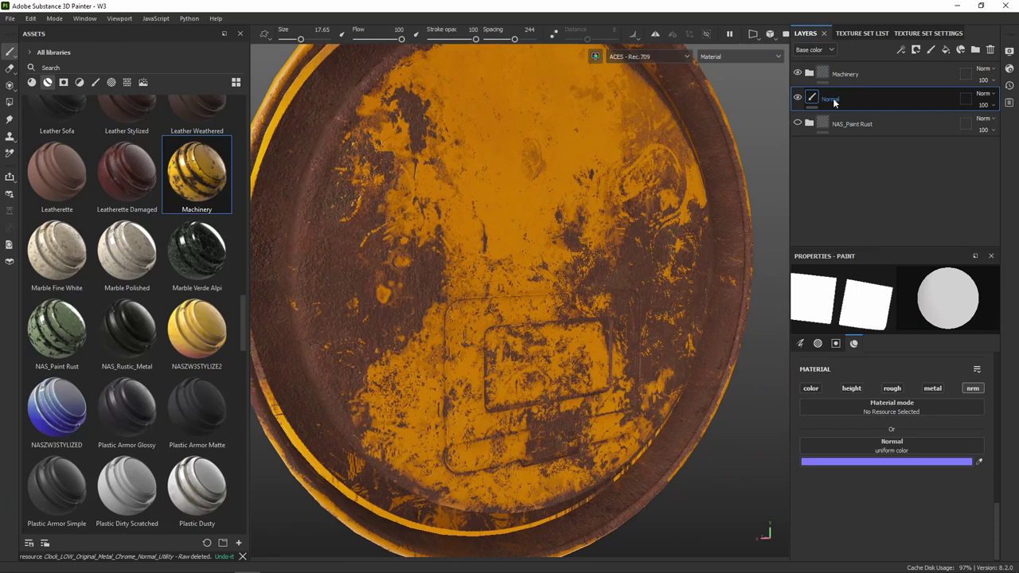
- Add an empty filter to the Normal layer and open its filter slot
right_click(833, 98)
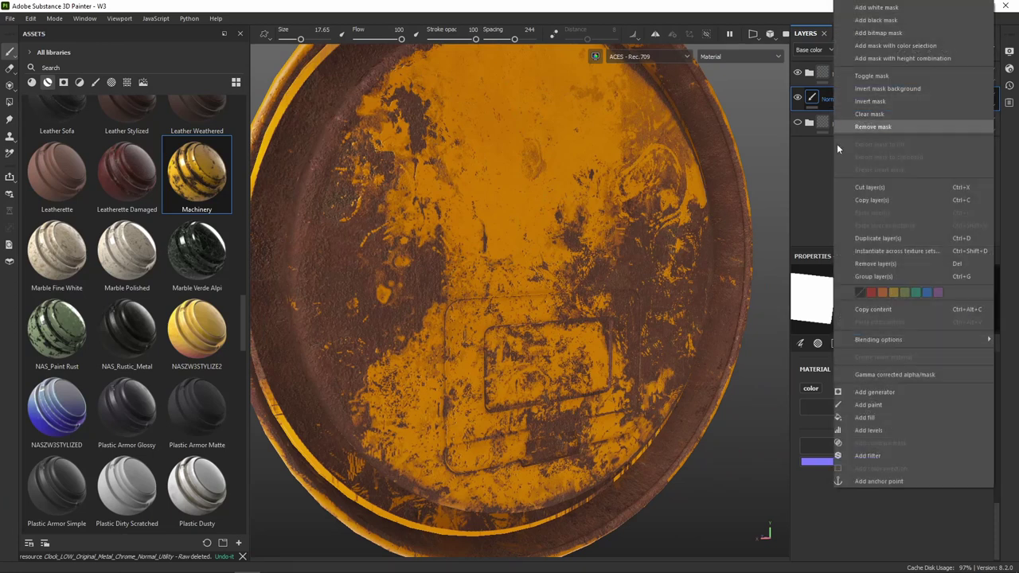
left_click(883, 456)
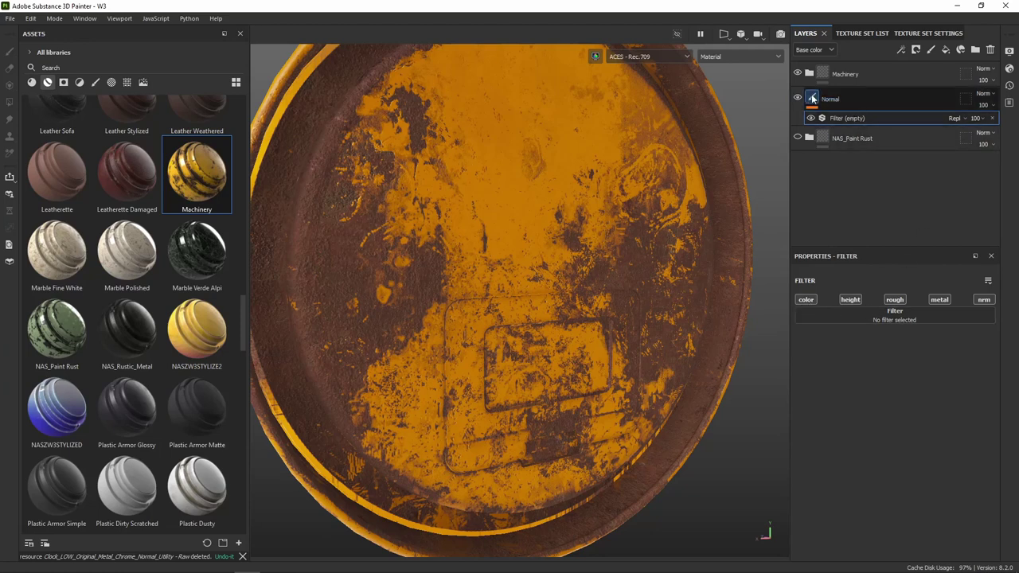
left_click(879, 318)
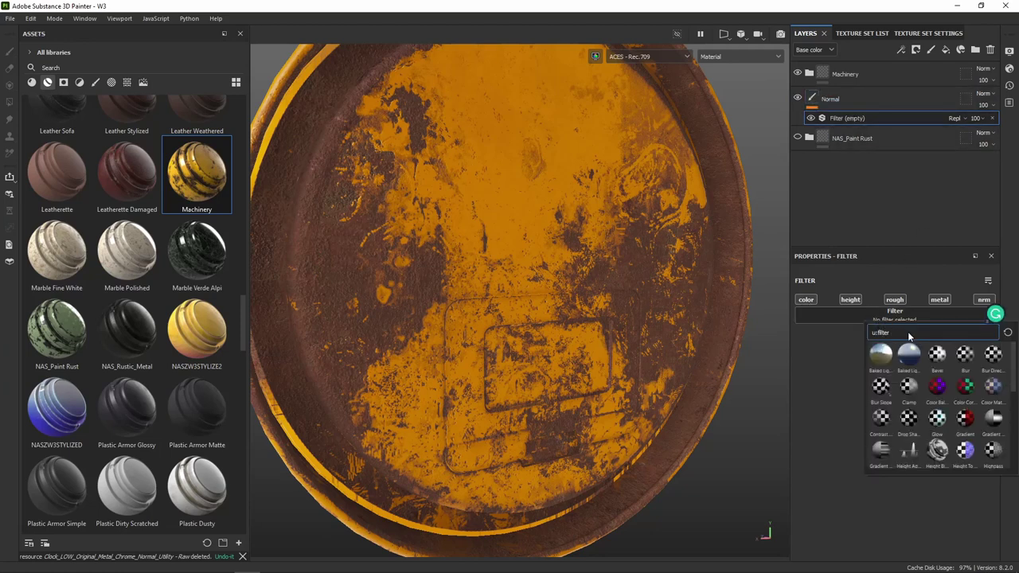
- Search the filter browser for 'mat', then clear the search and browse all filters
type("ma")
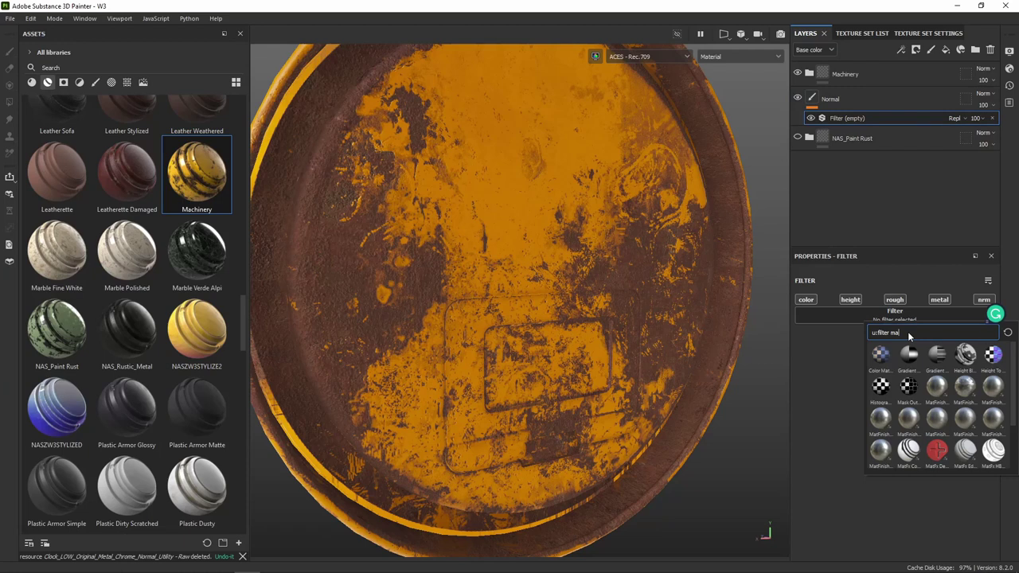
type("t")
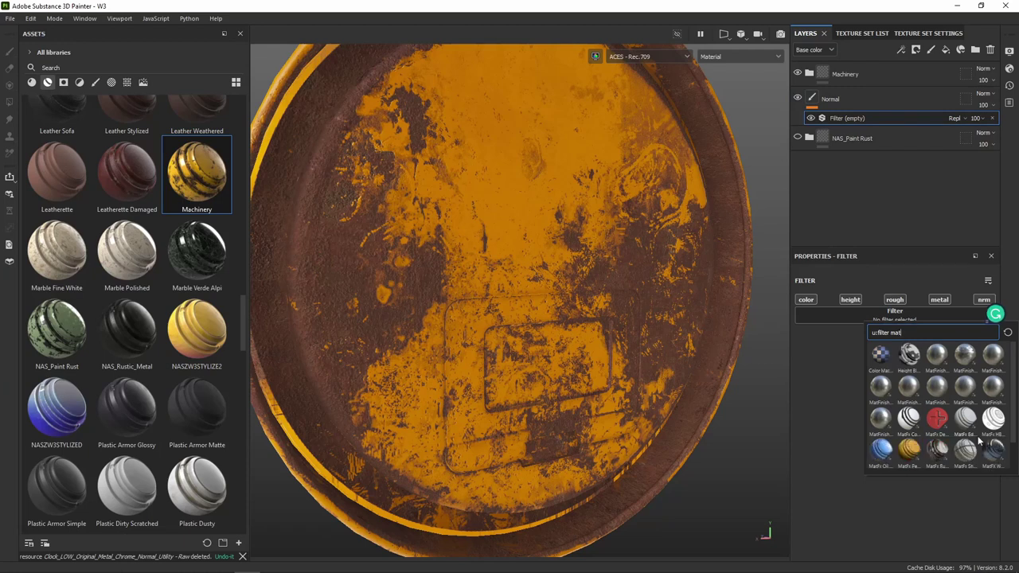
scroll(892, 447, "down", 2)
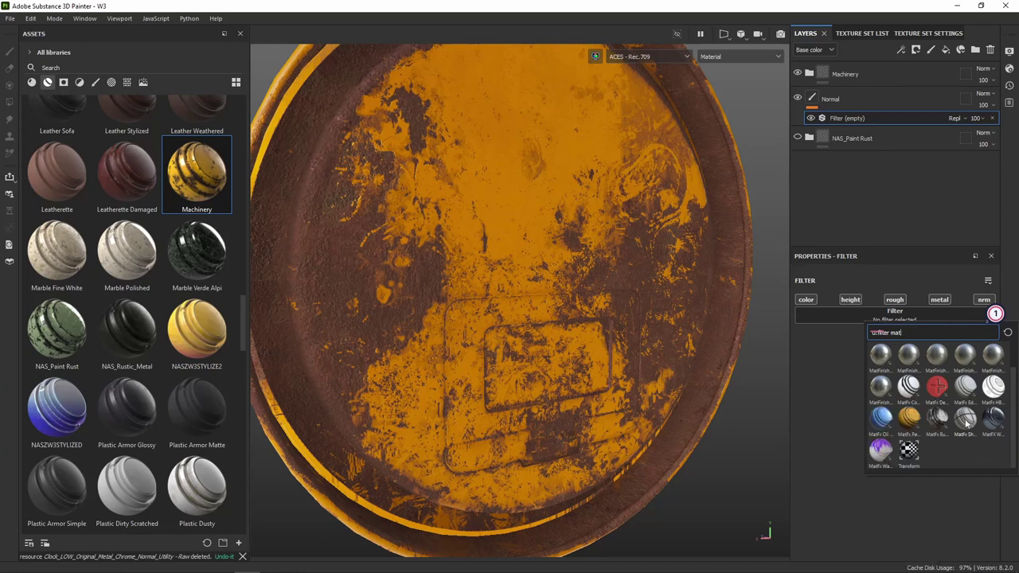
mouse_move(880, 451)
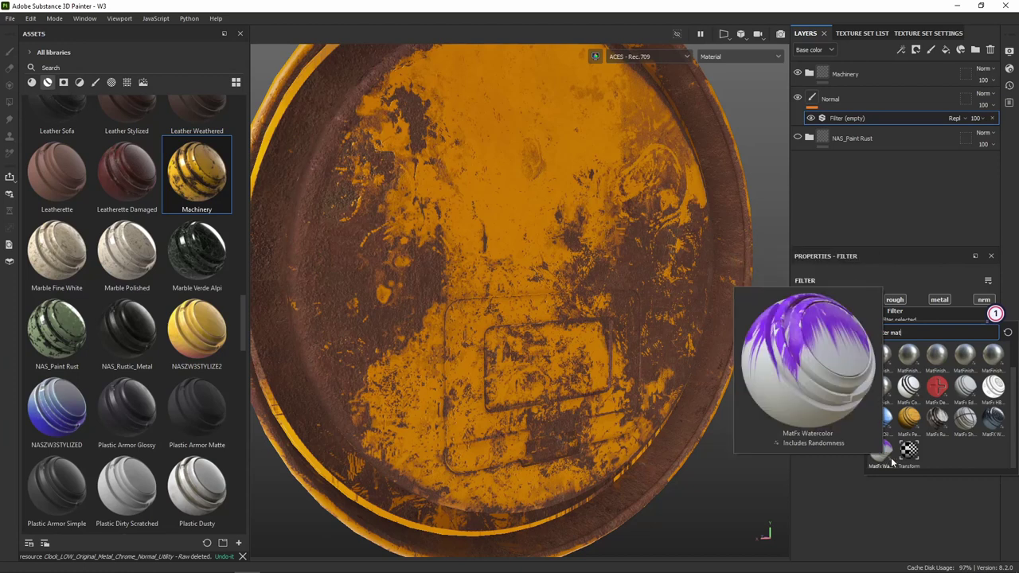
scroll(918, 374, "up", 2)
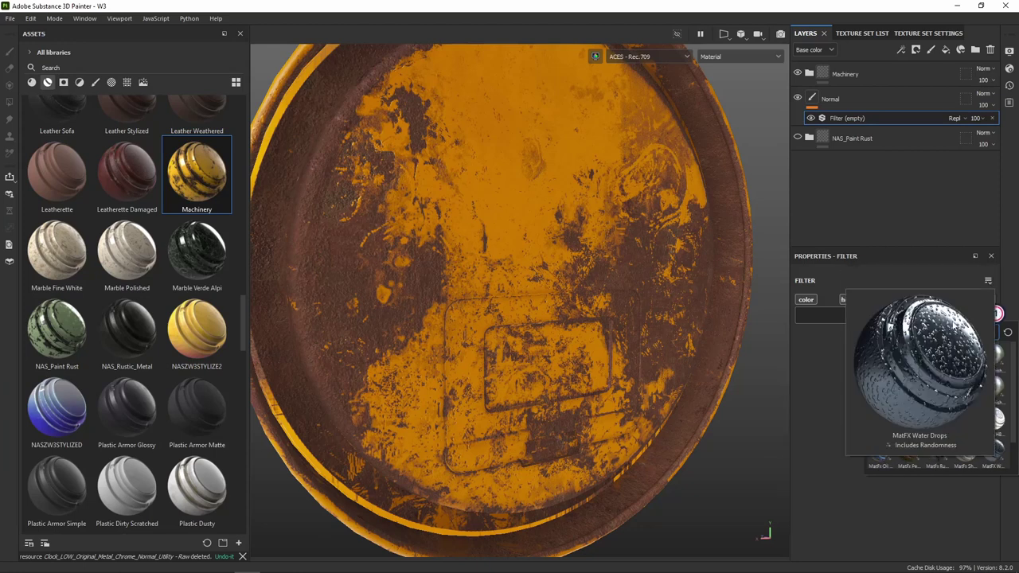
key("BackSpace")
key("BackSpace")
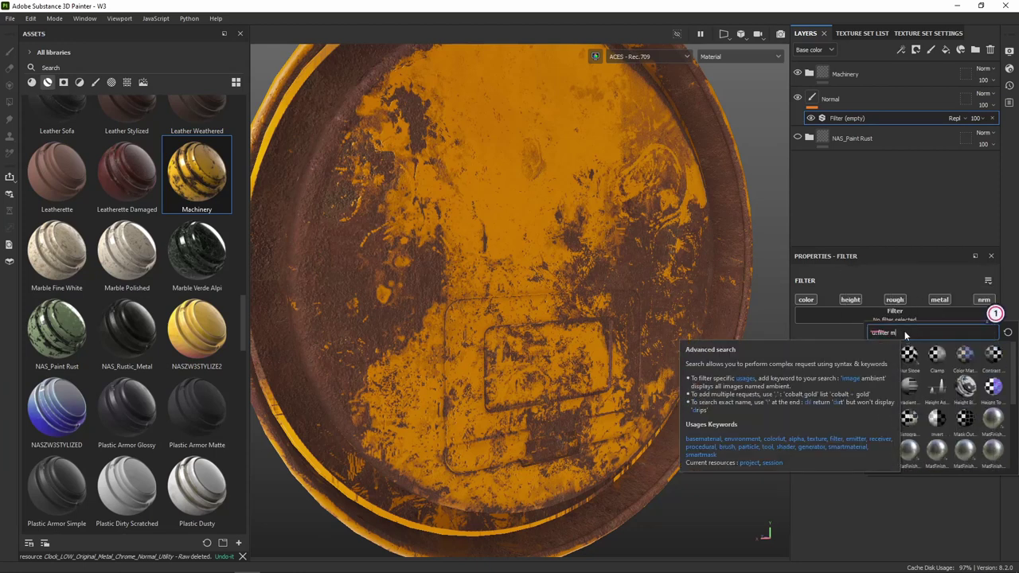
key("BackSpace")
scroll(990, 407, "down", 5)
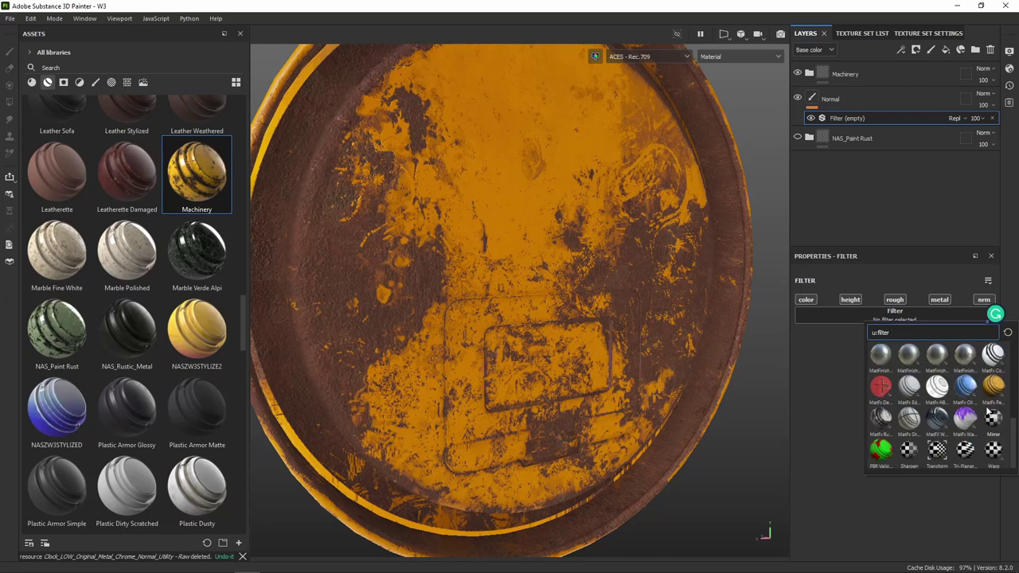
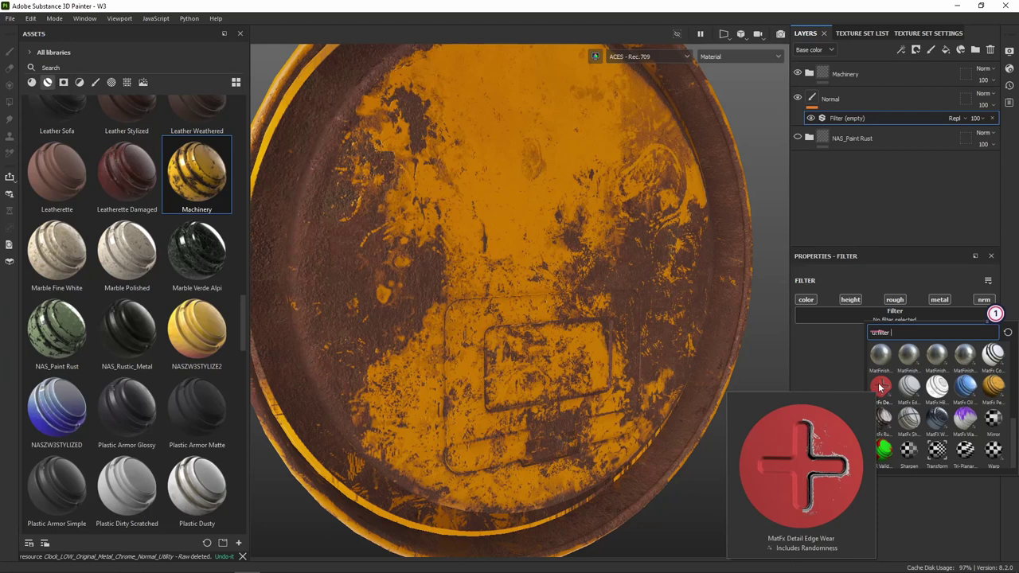
- Apply the MatFx Detail Edge Wear filter in the Normal group and hide Machinery
scroll(879, 387, "up", 10)
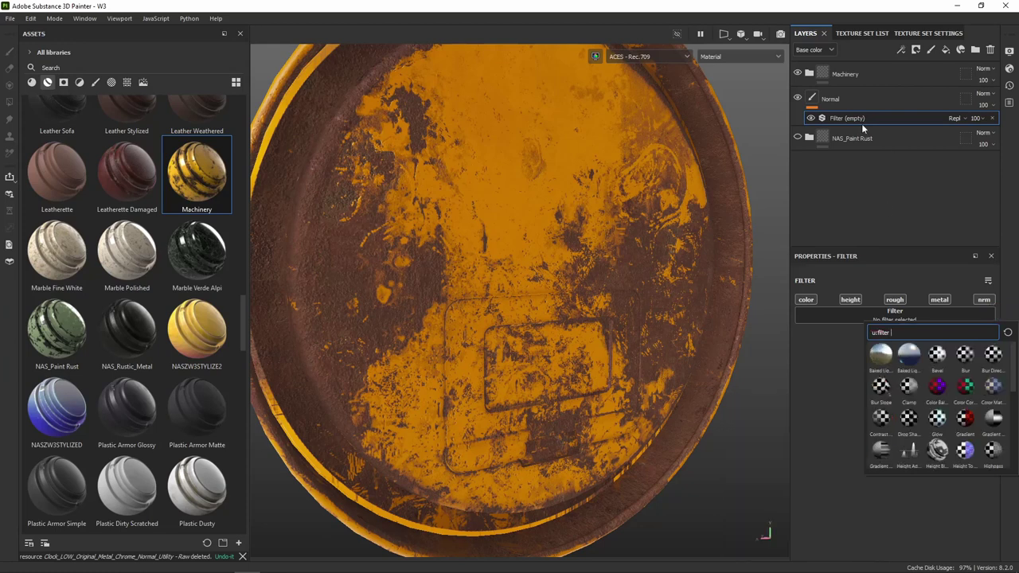
scroll(879, 394, "down", 10)
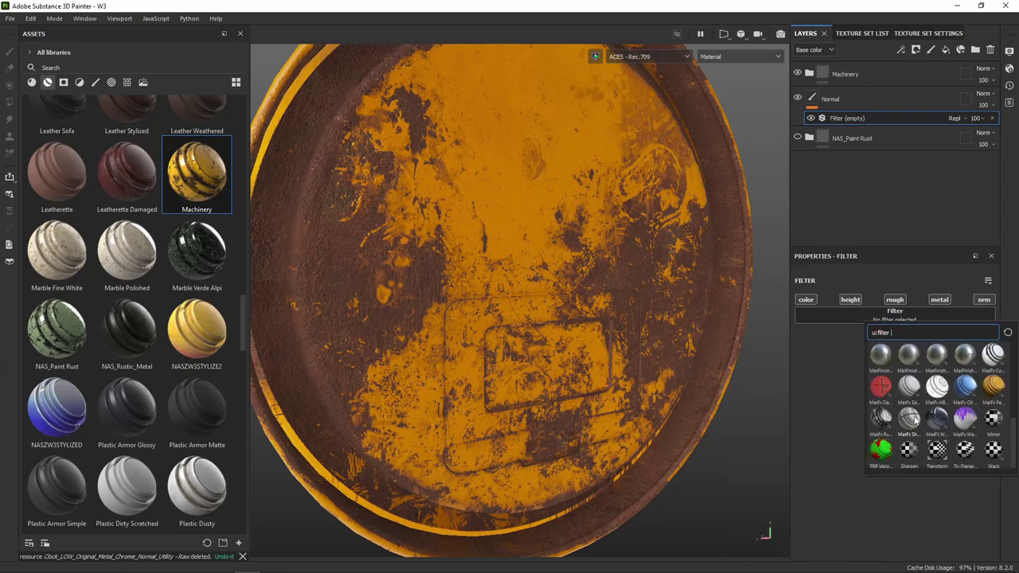
left_click(880, 388)
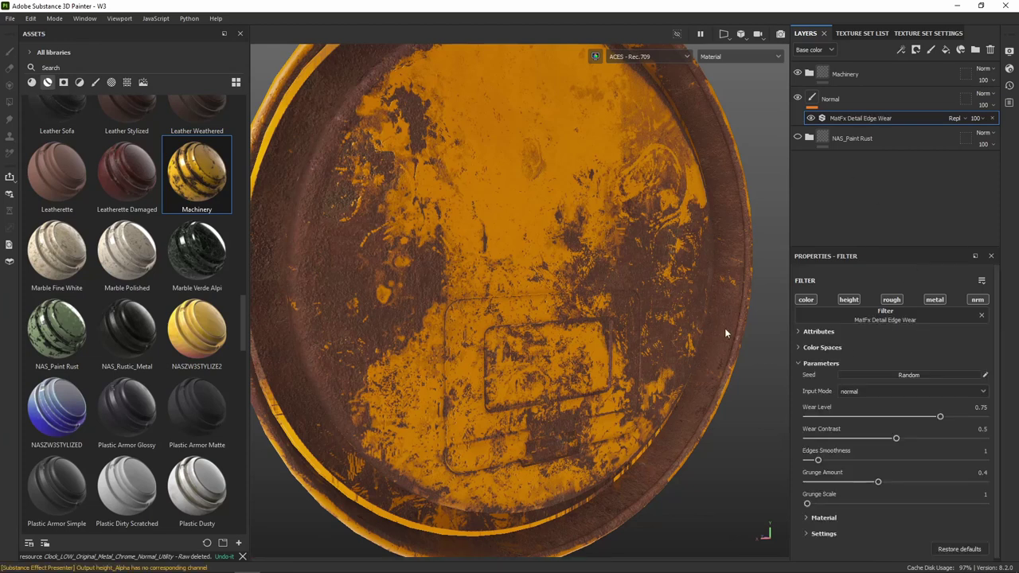
left_click(797, 72)
- Orbit the hatch face-on and drag the Machinery folder below the Normal group
mouse_move(697, 297)
left_mouse_down("alt")
mouse_move(719, 298)
mouse_move(669, 210)
mouse_move(591, 204)
mouse_move(574, 179)
mouse_move(557, 187)
left_mouse_up("alt")
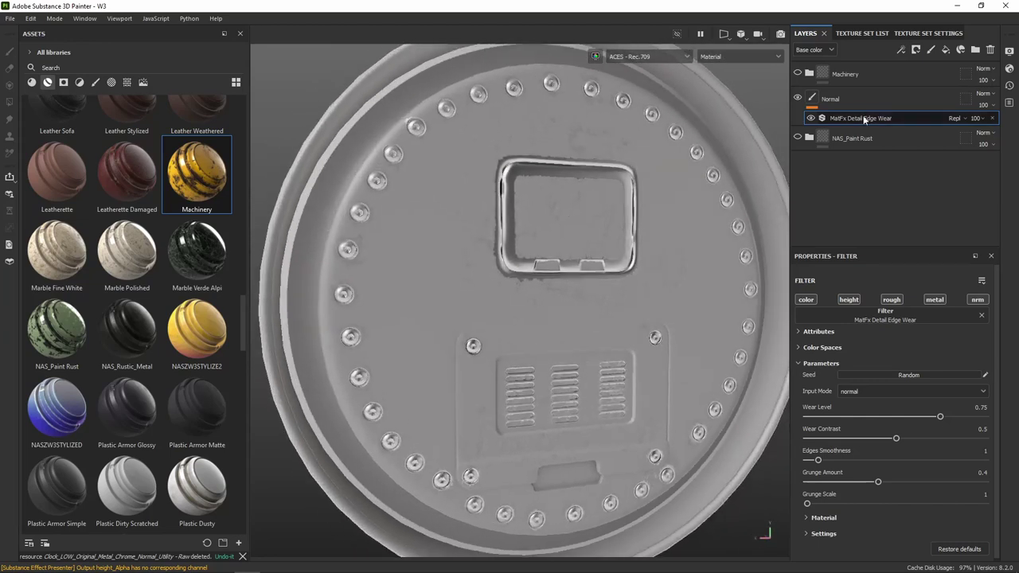
mouse_move(863, 118)
left_mouse_down()
mouse_move(862, 60)
mouse_move(850, 115)
mouse_move(846, 70)
mouse_move(830, 118)
left_mouse_up()
left_click_drag(867, 75, 801, 119)
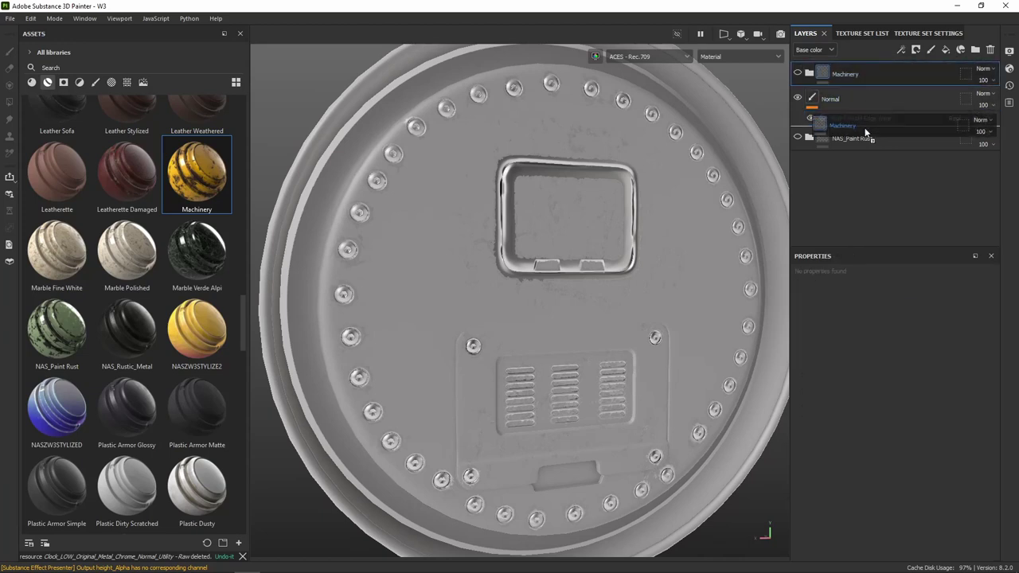
- Reshow Machinery, delete the MatFx Detail Edge Wear filter, and toggle Machinery to compare
left_click(799, 113)
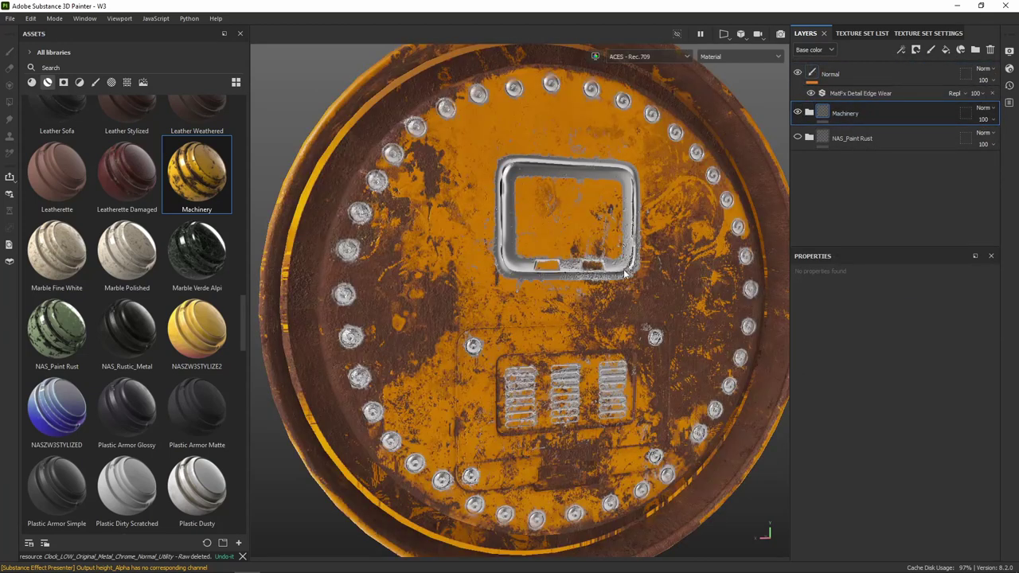
left_click_drag(625, 273, 655, 161, "alt")
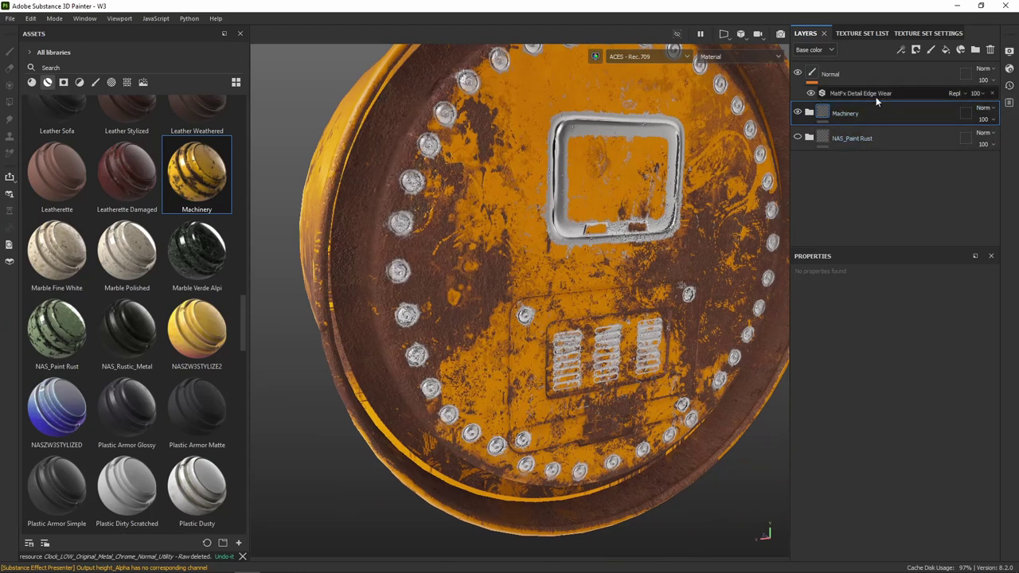
left_click(992, 94)
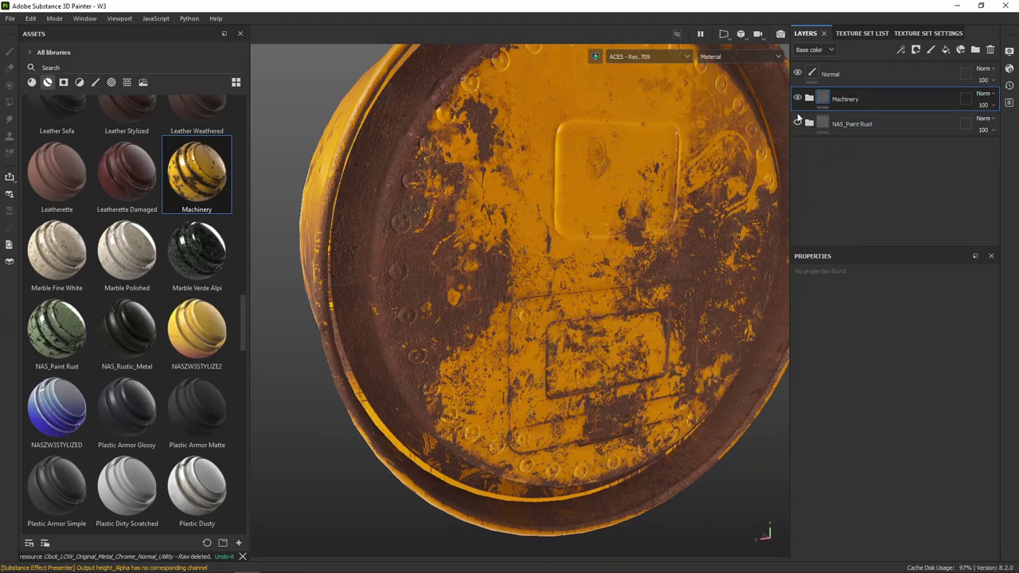
left_click(798, 99)
left_click(798, 99)
- Hide Machinery and inspect the grey mesh's riveted rim, raised panel and vents
left_click(797, 99)
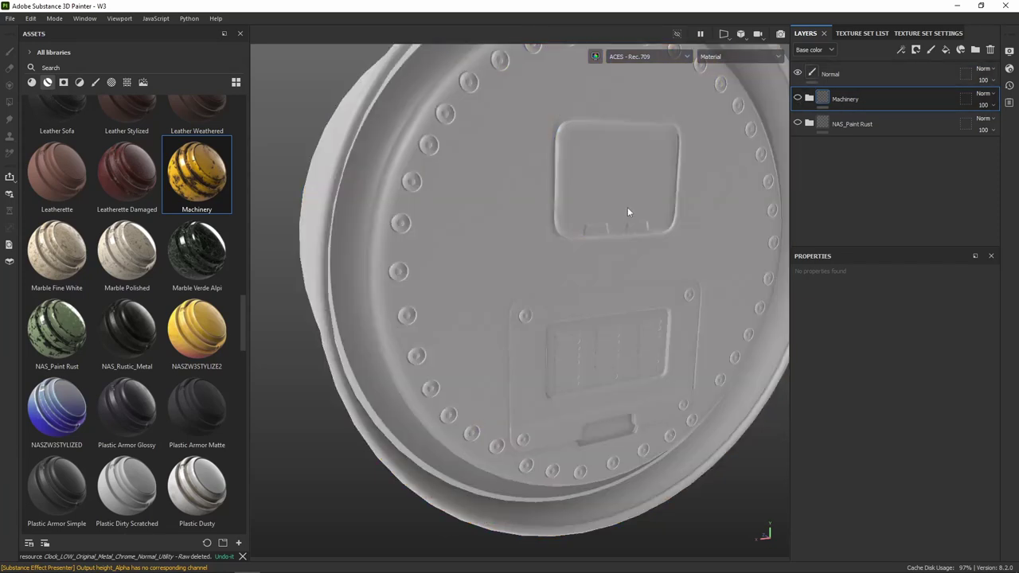
left_click_drag(628, 211, 601, 273, "alt")
mouse_move(658, 302)
left_mouse_down("alt")
mouse_move(597, 276)
mouse_move(609, 216)
mouse_move(703, 286)
left_mouse_up("alt")
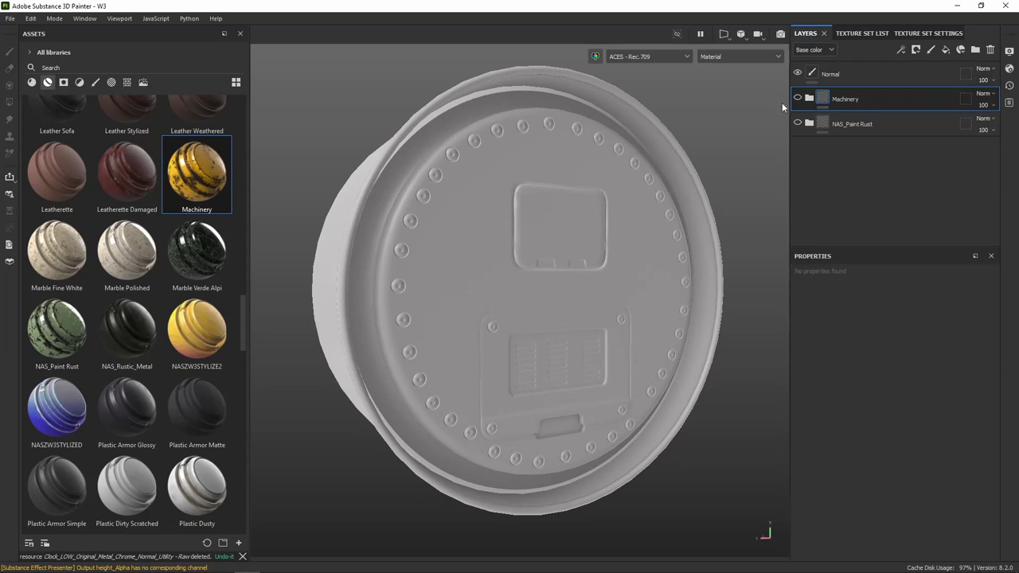
mouse_move(567, 222)
left_mouse_down("alt")
mouse_move(519, 196)
mouse_move(557, 183)
left_mouse_up("alt")
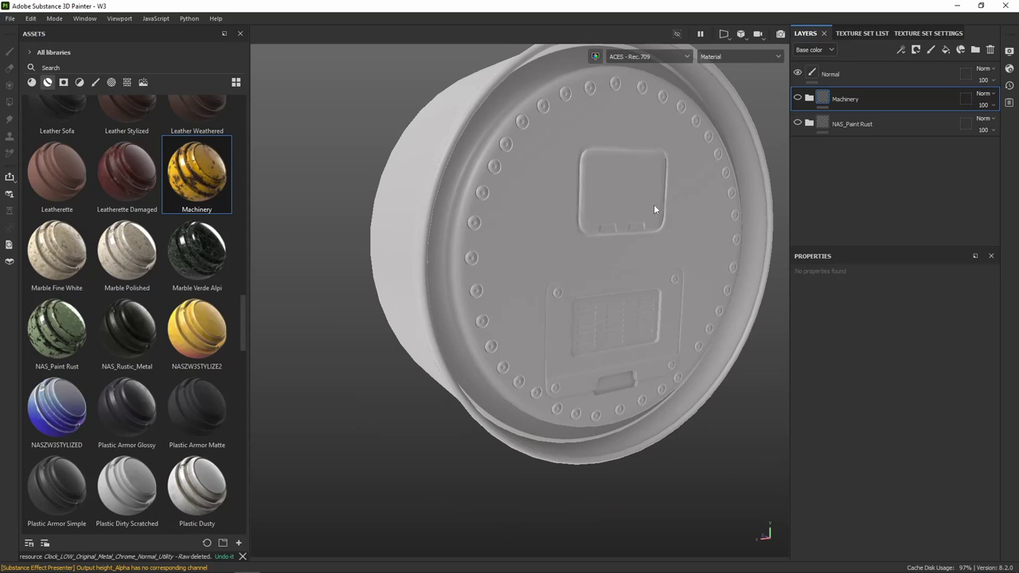
mouse_move(654, 203)
left_mouse_down("alt")
mouse_move(541, 193)
mouse_move(528, 204)
left_mouse_up("alt")
scroll(561, 219, "up", 2)
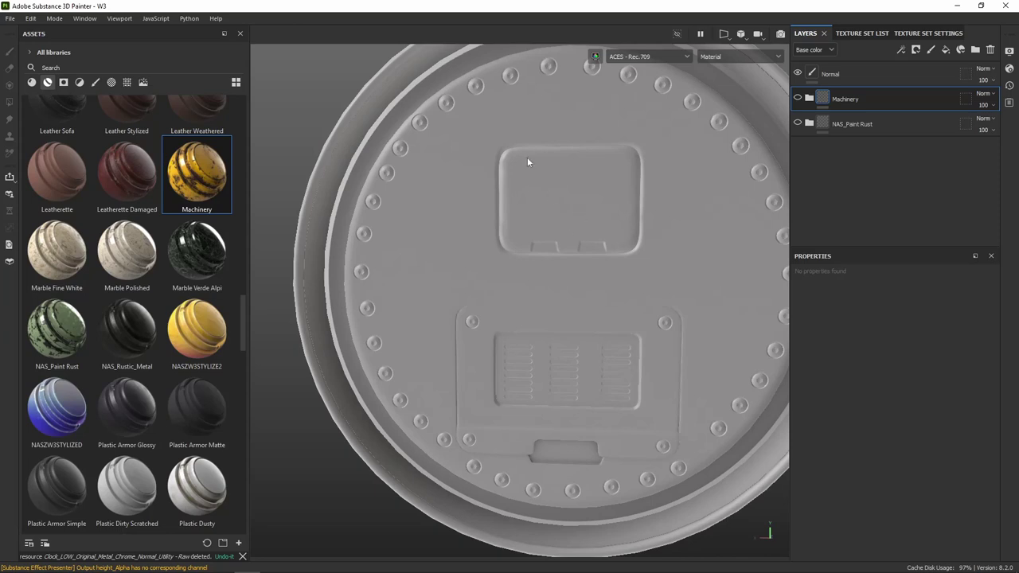
- Add a new paint layer above the Normal layer and show the brush presets
left_click(842, 76)
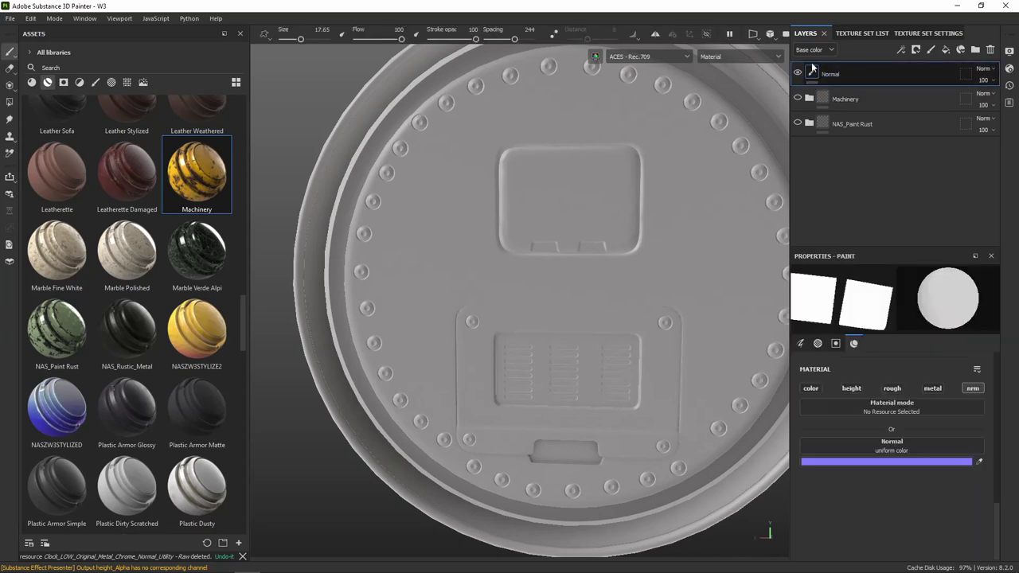
left_click(930, 49)
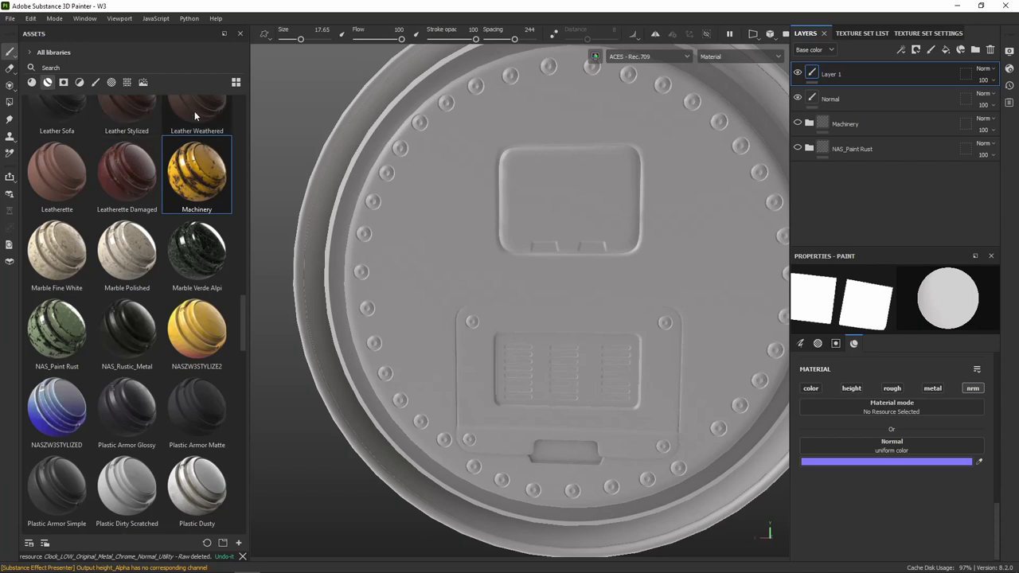
left_click(98, 83)
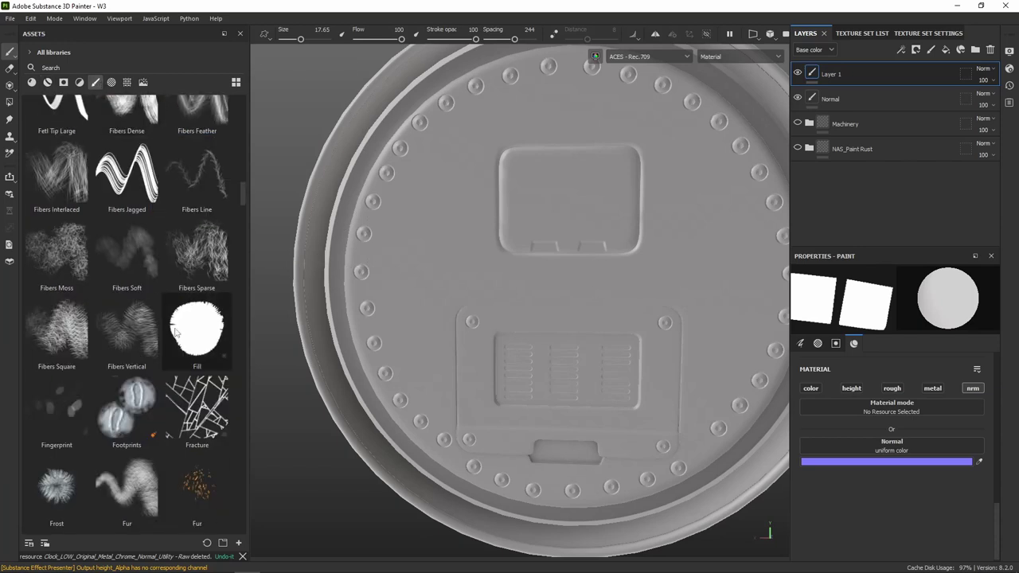
scroll(175, 333, "up", 5)
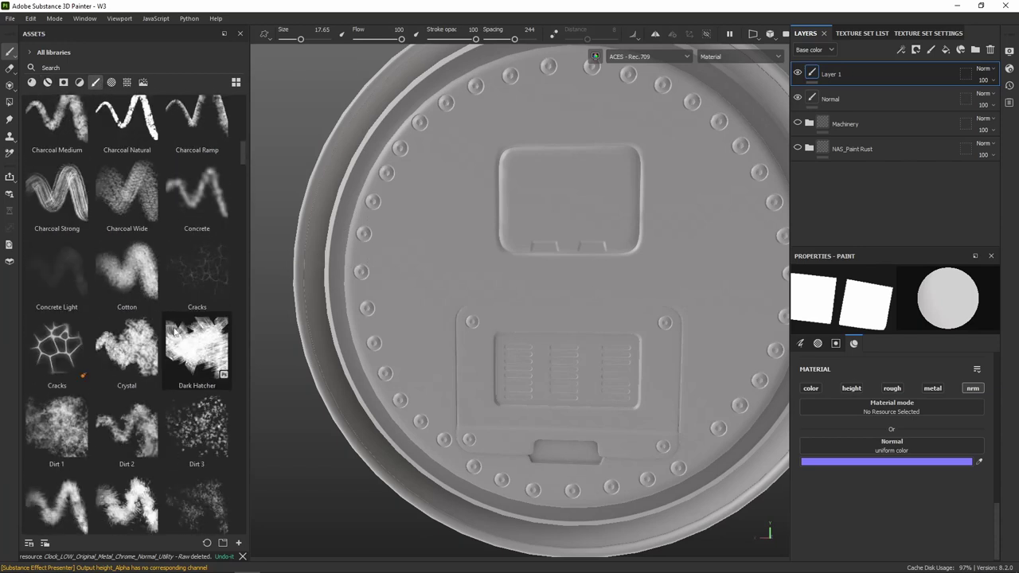
- Make Layer 1 paint height only, colour and normal off, with the Basic Hard brush
left_click(810, 390)
left_click(971, 389)
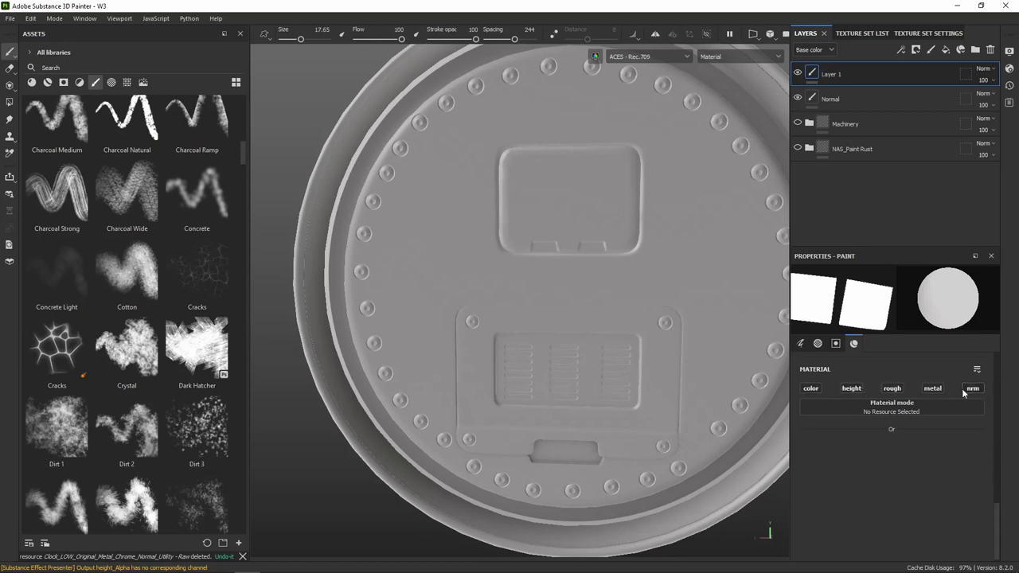
left_click(851, 389)
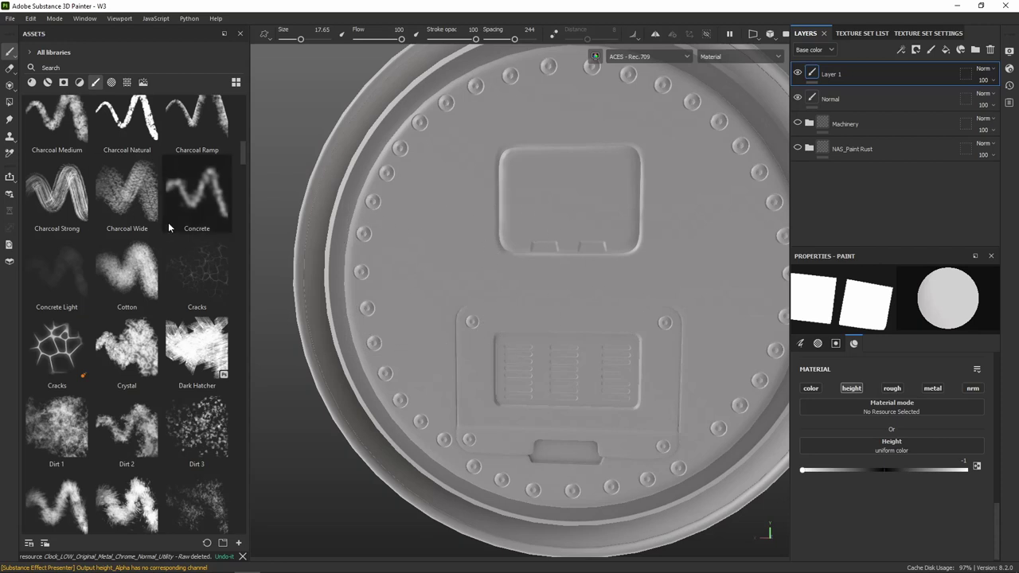
scroll(168, 226, "up", 5)
scroll(159, 226, "down", 5)
scroll(157, 228, "down", 3)
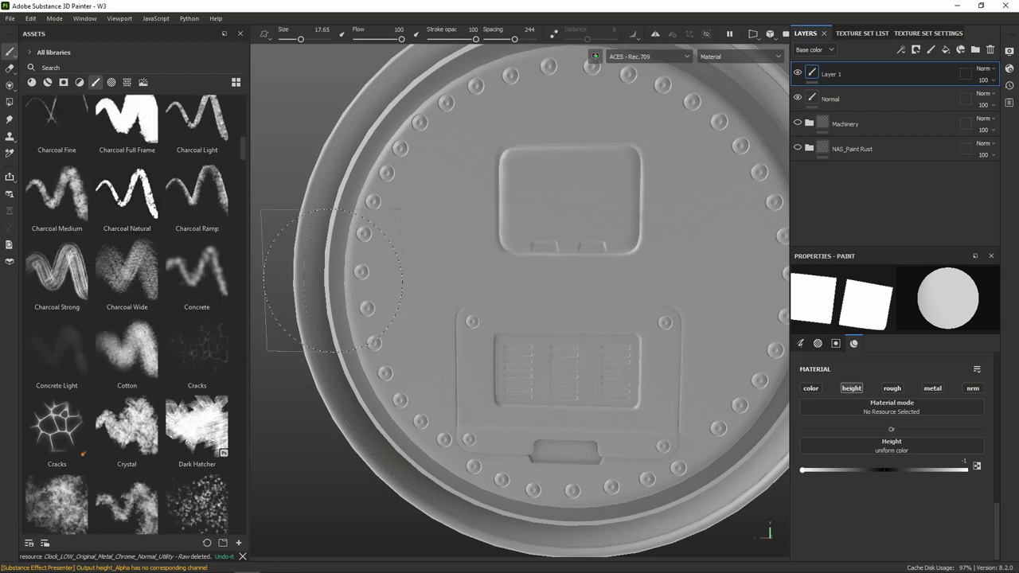
scroll(115, 243, "up", 5)
scroll(117, 239, "up", 3)
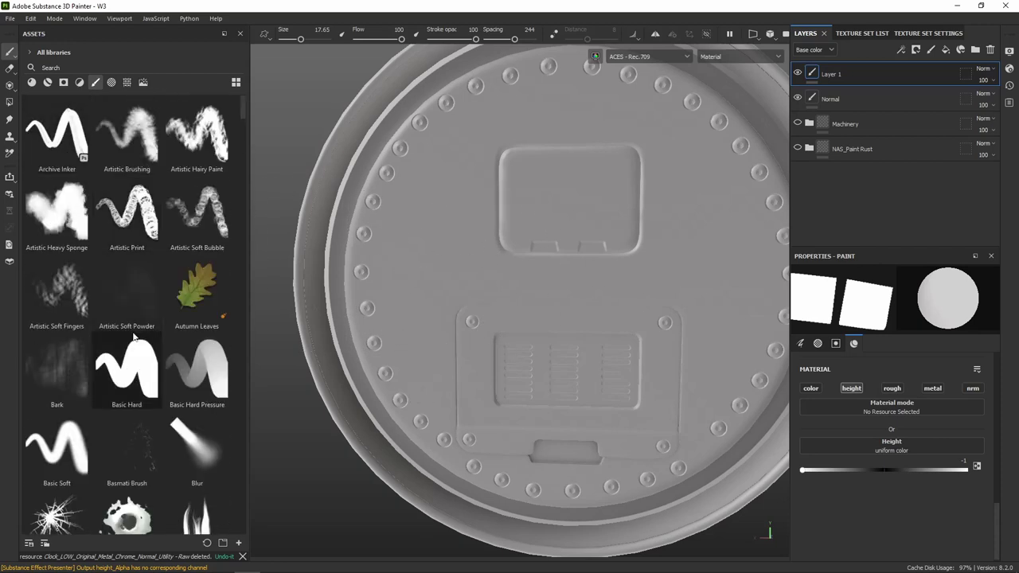
scroll(129, 275, "down", 3)
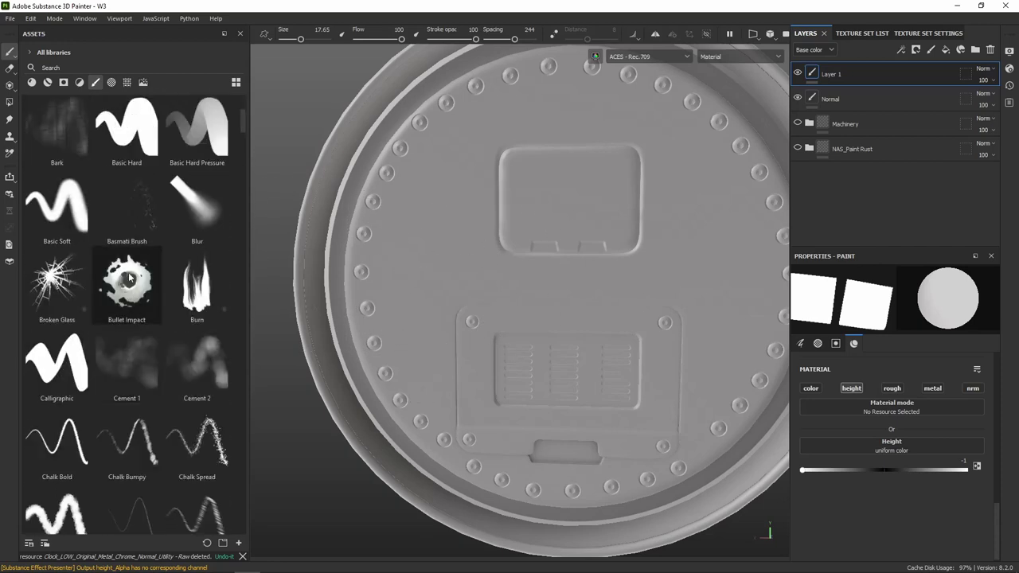
left_click(140, 136)
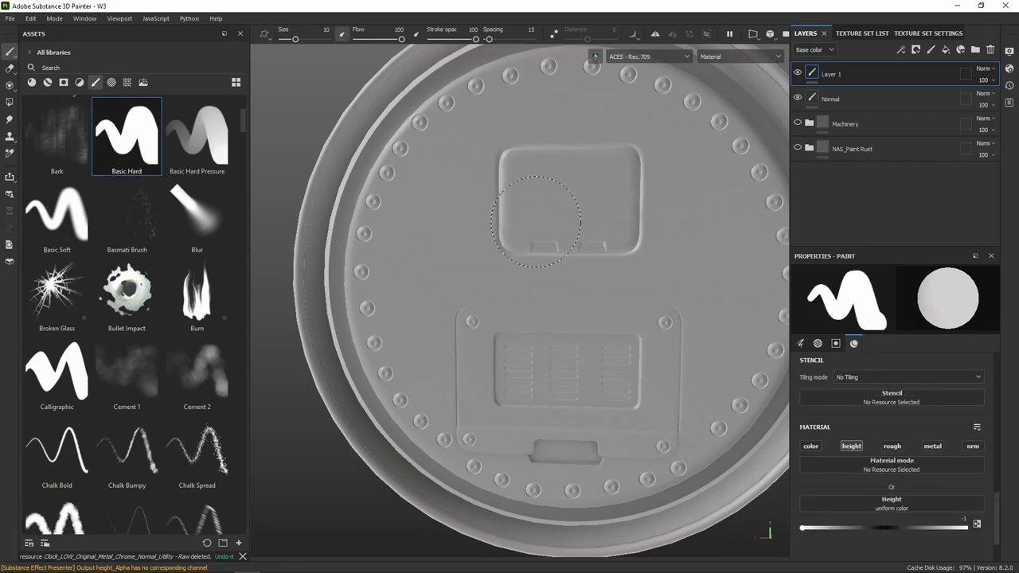
- Try a V stroke at brush size about 1.35, then undo it
mouse_move(536, 222)
right_mouse_down("ctrl")
mouse_move(509, 221)
mouse_move(538, 221)
right_mouse_up("ctrl")
scroll(513, 324, "up", 3)
scroll(514, 324, "up", 2)
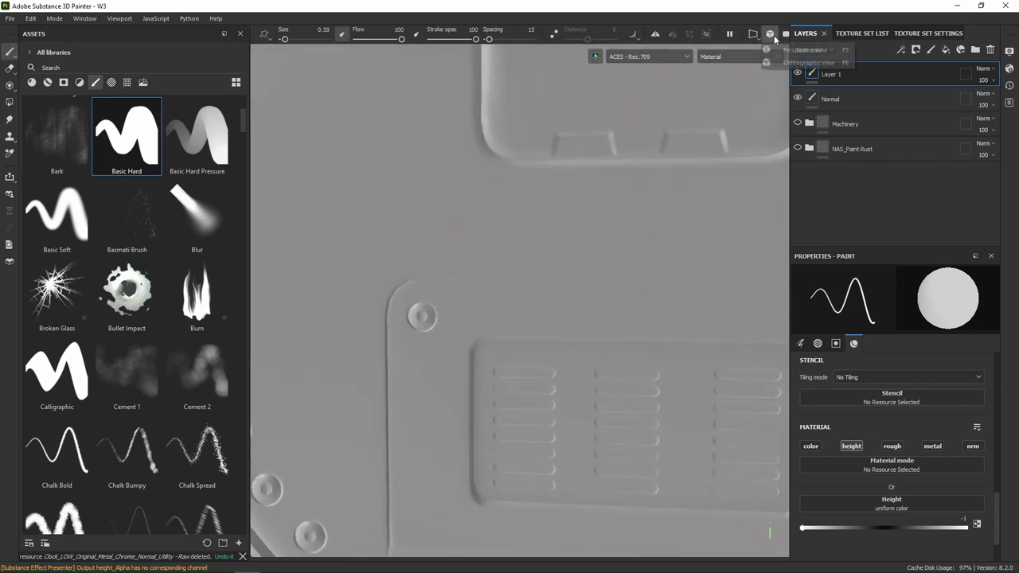
scroll(776, 72, "up", 1)
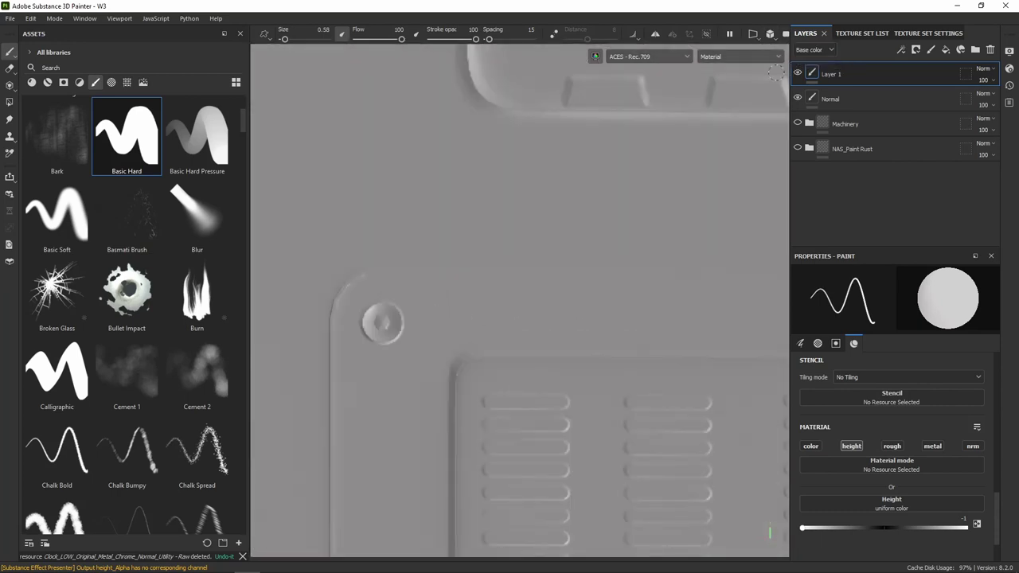
left_click(454, 298)
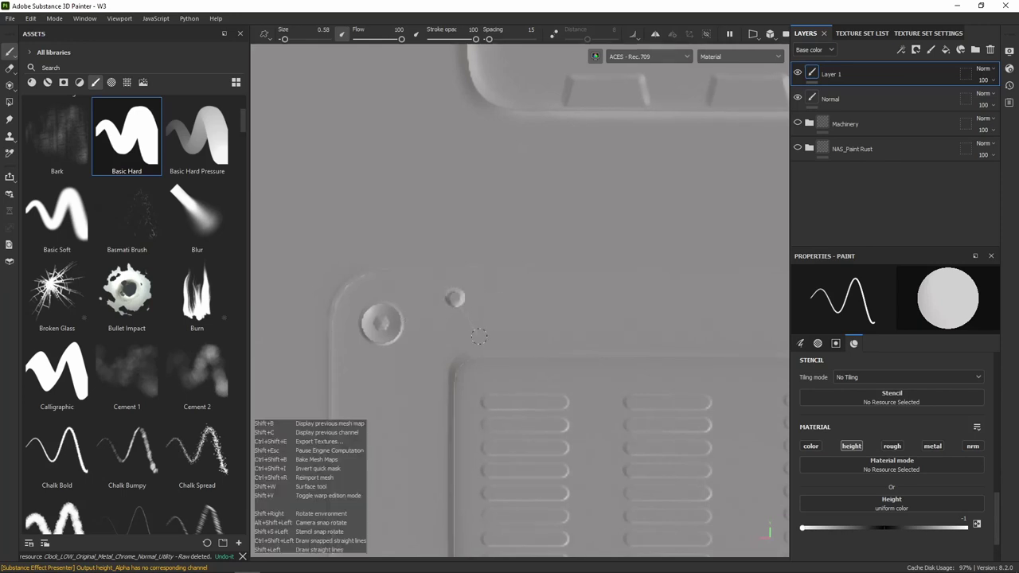
left_click(482, 339, "shift")
left_click(513, 294, "shift")
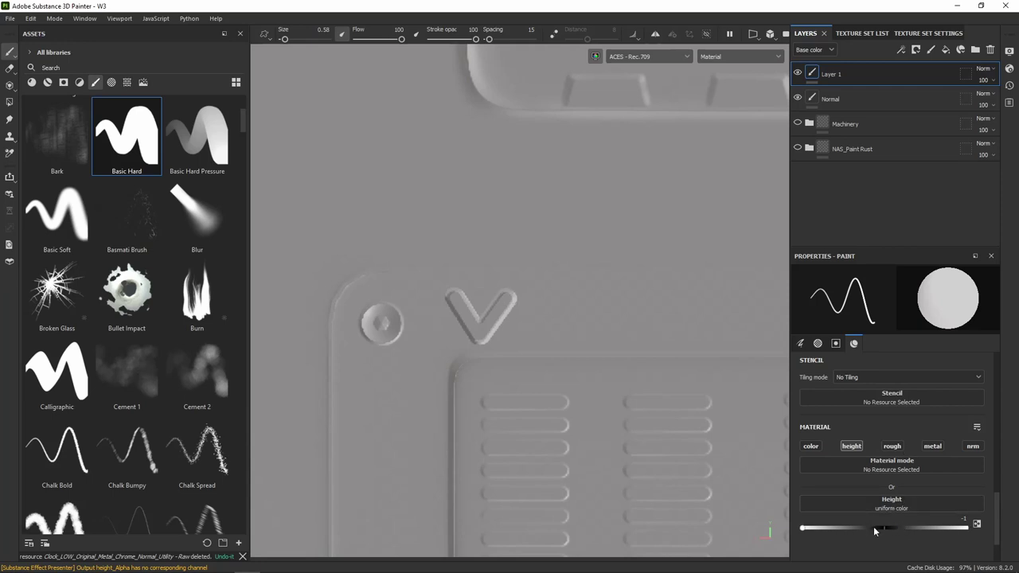
key("ctrl+z")
key("ctrl+z")
key("ctrl+z")
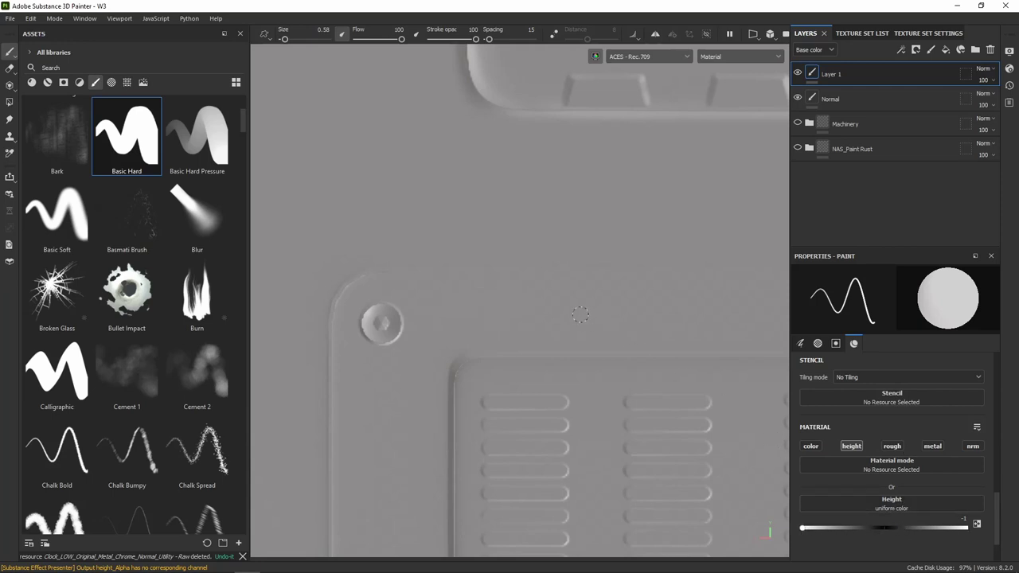
- At brush size 0.1, paint the letters V and I in the height layer
right_click_drag(580, 314, 578, 313, "ctrl")
left_click_drag(466, 294, 481, 336)
left_click(500, 294, "shift")
key("shift")
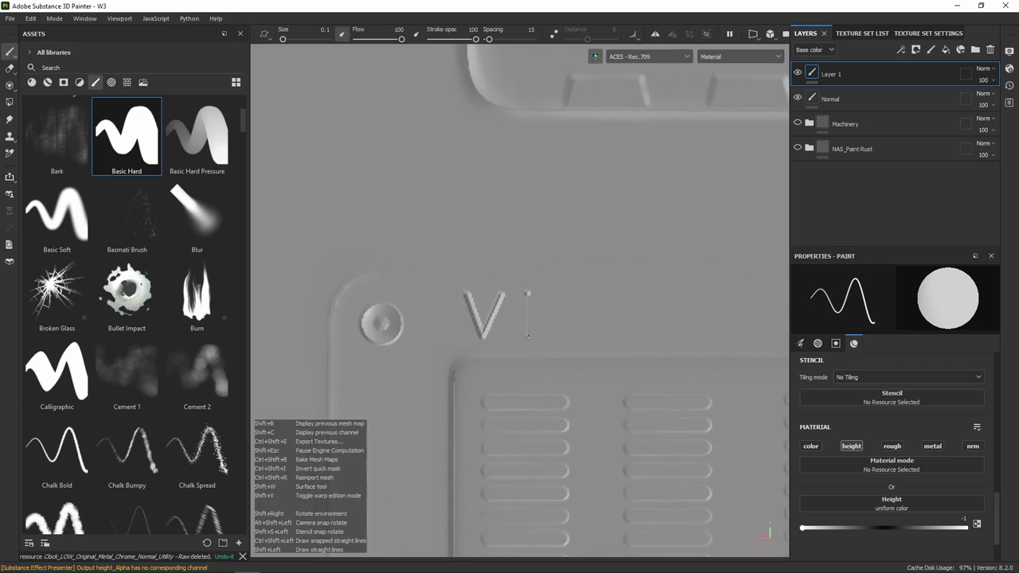
left_click(527, 340, "shift")
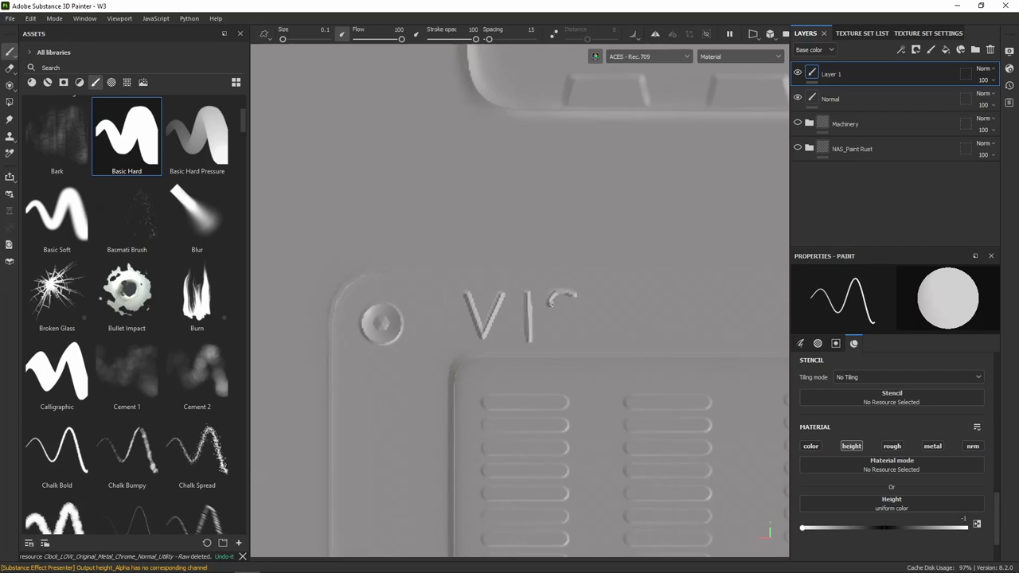
- Undo a bad S and redraw it from straight strokes beside the I
left_click_drag(569, 319, 573, 341)
key("ctrl+z")
mouse_move(573, 291)
left_mouse_down()
mouse_move(555, 291)
mouse_move(550, 310)
left_mouse_up()
left_click(573, 331, "shift")
left_click(551, 343, "shift")
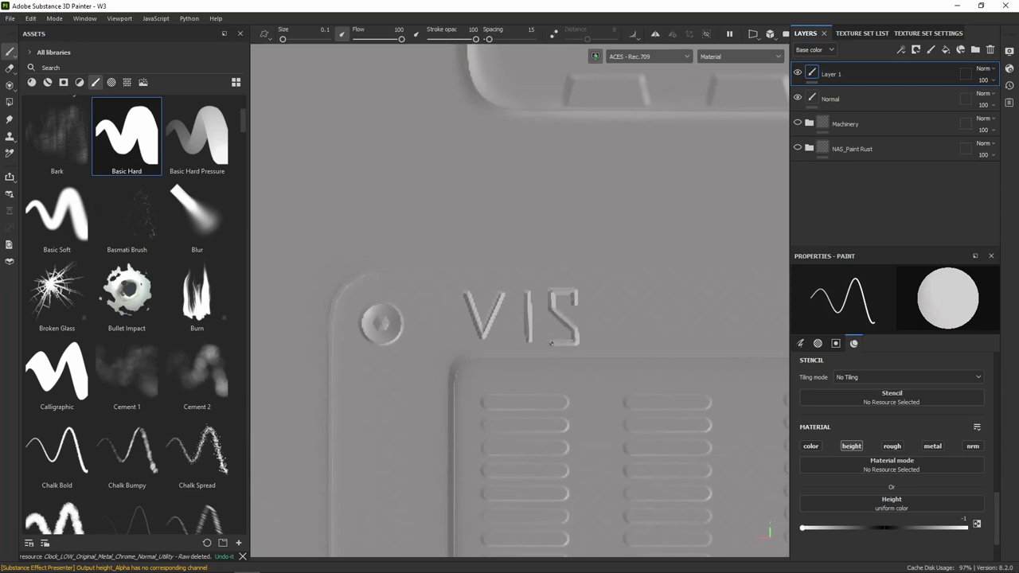
left_click(550, 326, "shift")
mouse_move(596, 348)
left_mouse_down("alt")
mouse_move(575, 299)
mouse_move(584, 357)
left_mouse_up("alt")
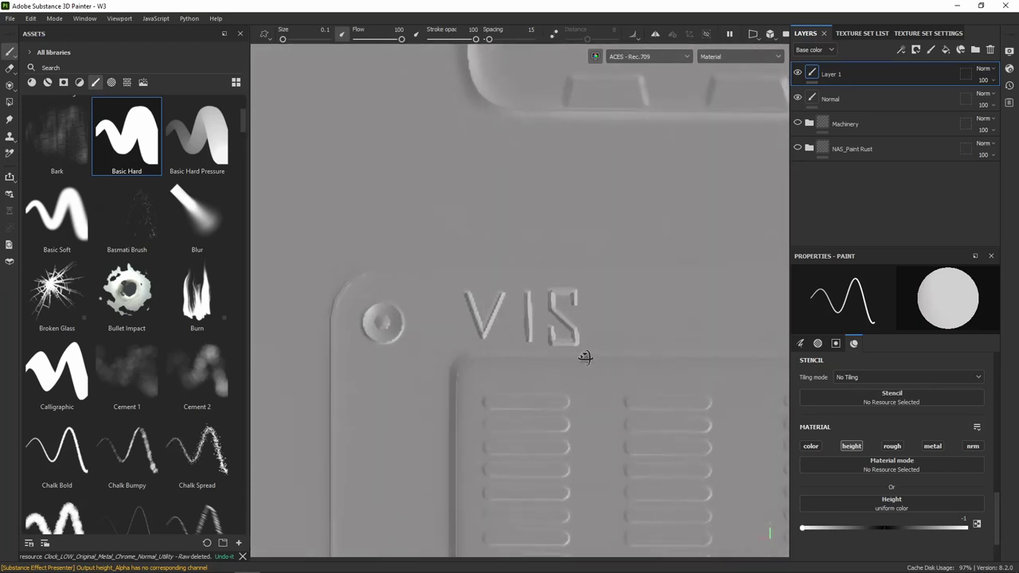
middle_click_drag(613, 321, 532, 327, "alt")
- Zoom in and rebuild the S from four straight Shift-click segments
scroll(626, 355, "down", 5)
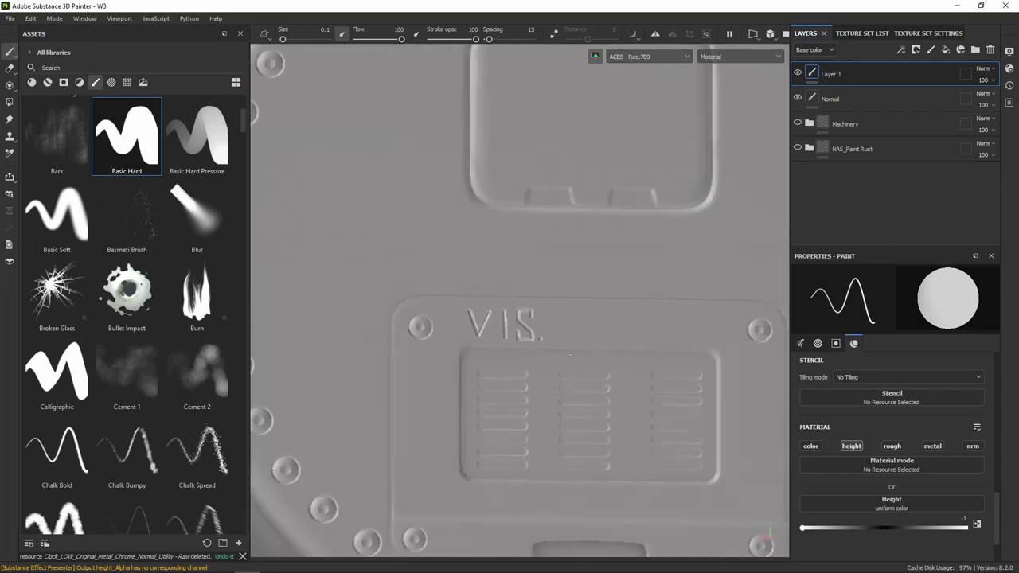
mouse_move(626, 355)
left_mouse_down("alt")
mouse_move(409, 350)
mouse_move(525, 364)
left_mouse_up("alt")
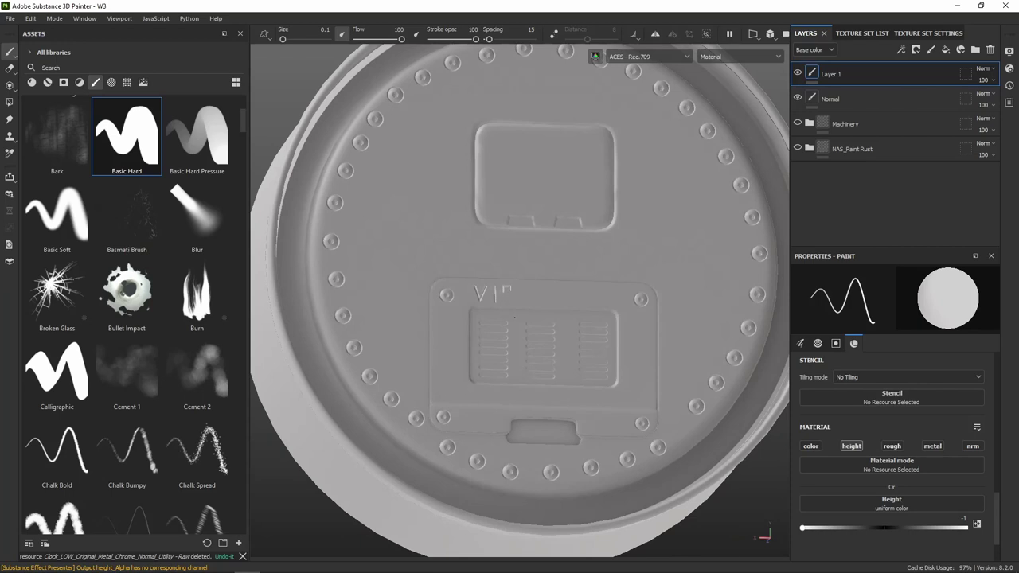
scroll(514, 317, "up", 3)
scroll(517, 302, "up", 2)
scroll(524, 267, "up", 2)
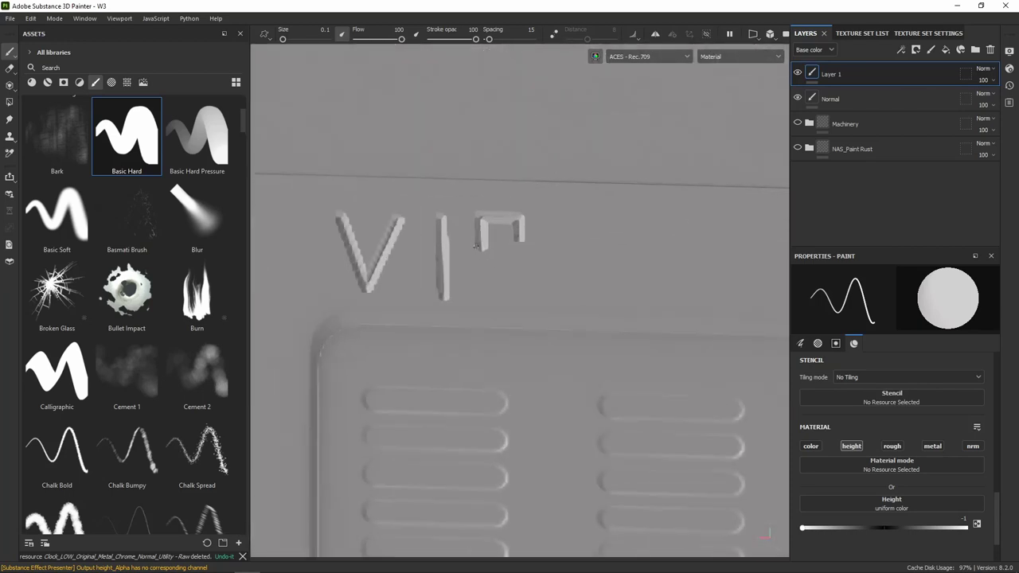
key("shift")
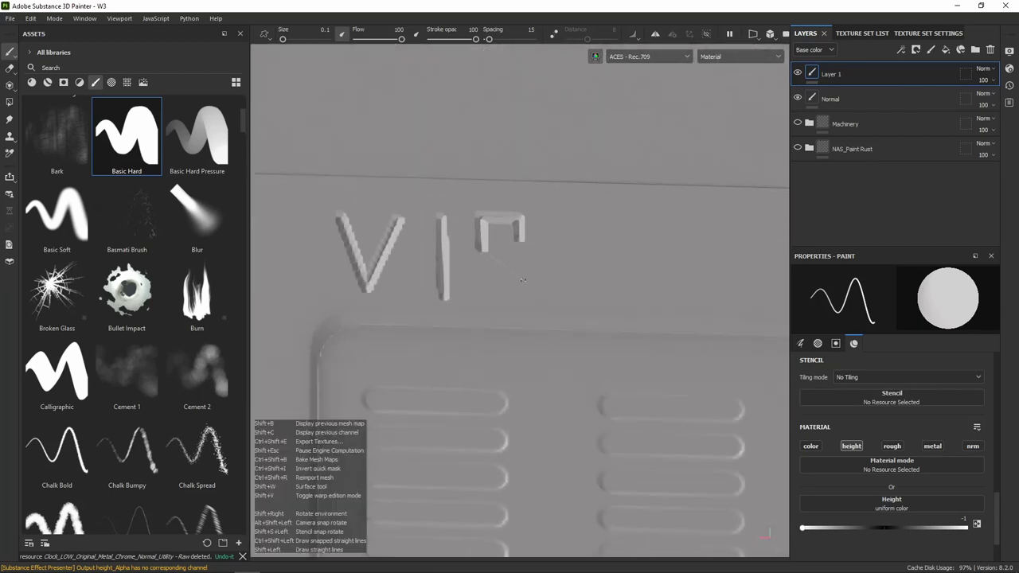
left_click(522, 278, "shift")
left_click(525, 298, "shift")
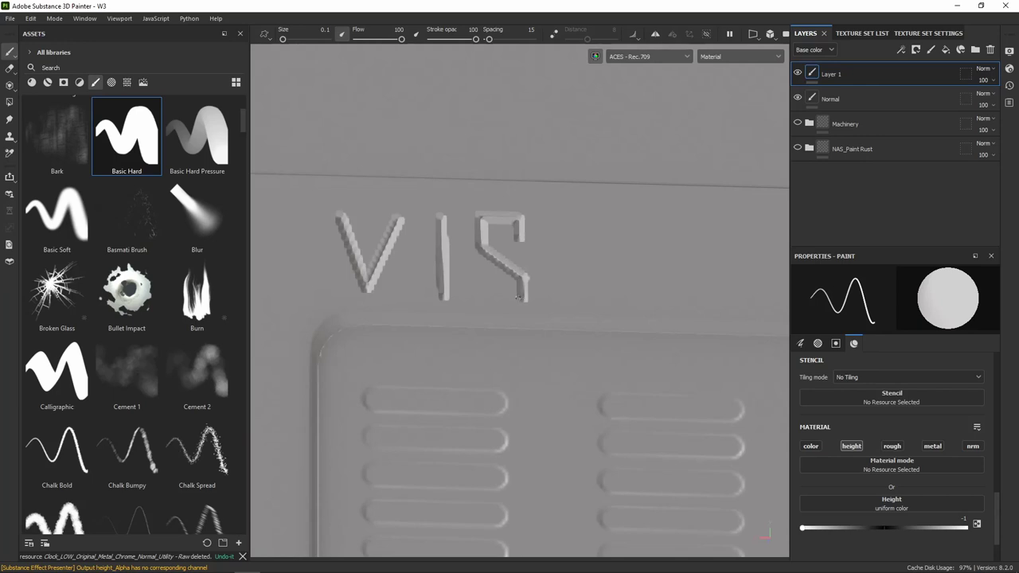
left_click(480, 296, "shift")
left_click(481, 275, "shift")
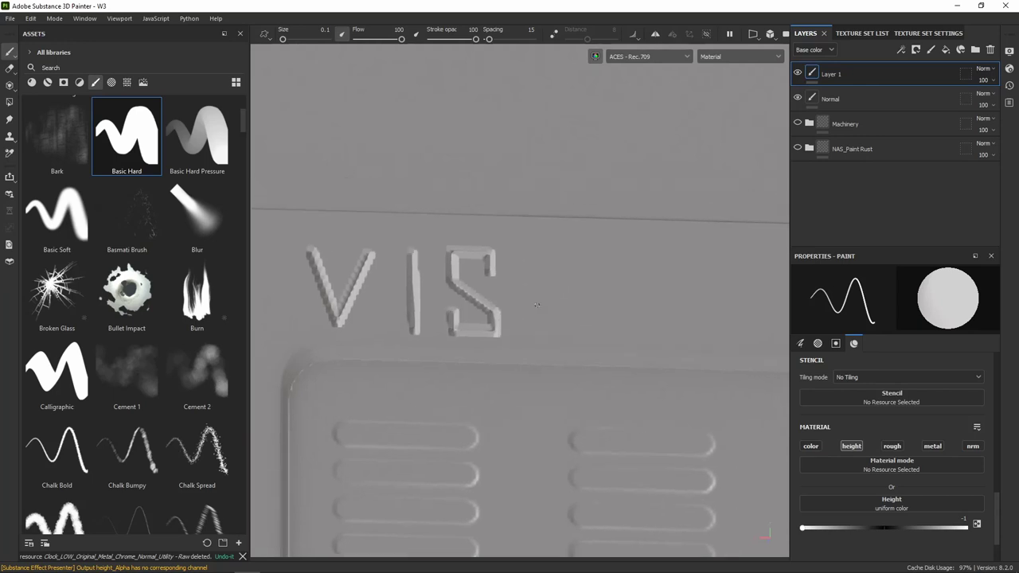
- Add a period after VIS and orbit back to a frontal view of the panel
mouse_move(558, 255)
left_mouse_down("alt")
mouse_move(645, 323)
mouse_move(501, 330)
left_mouse_up("alt")
left_click(523, 332)
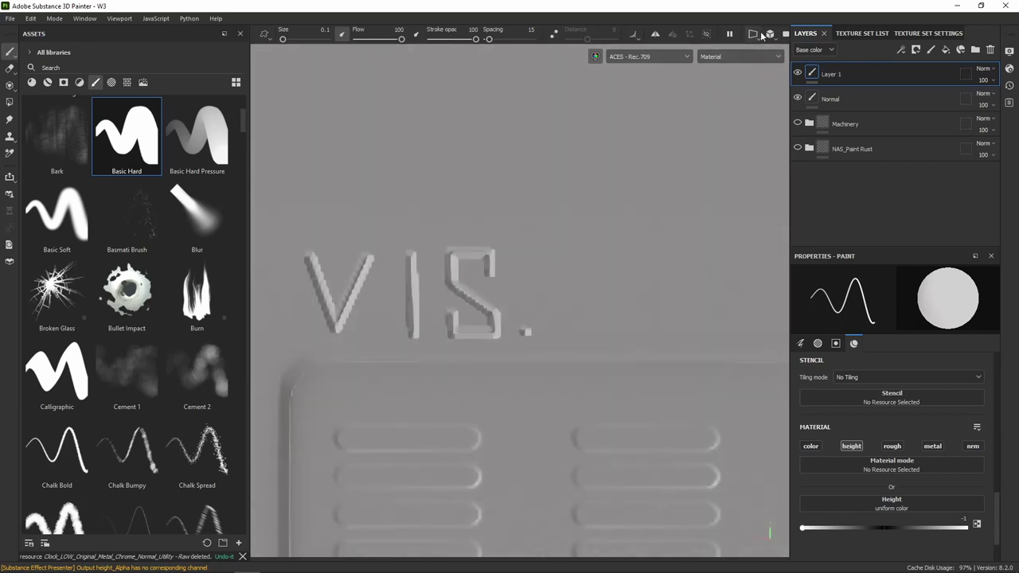
left_click(769, 34)
left_click(785, 56)
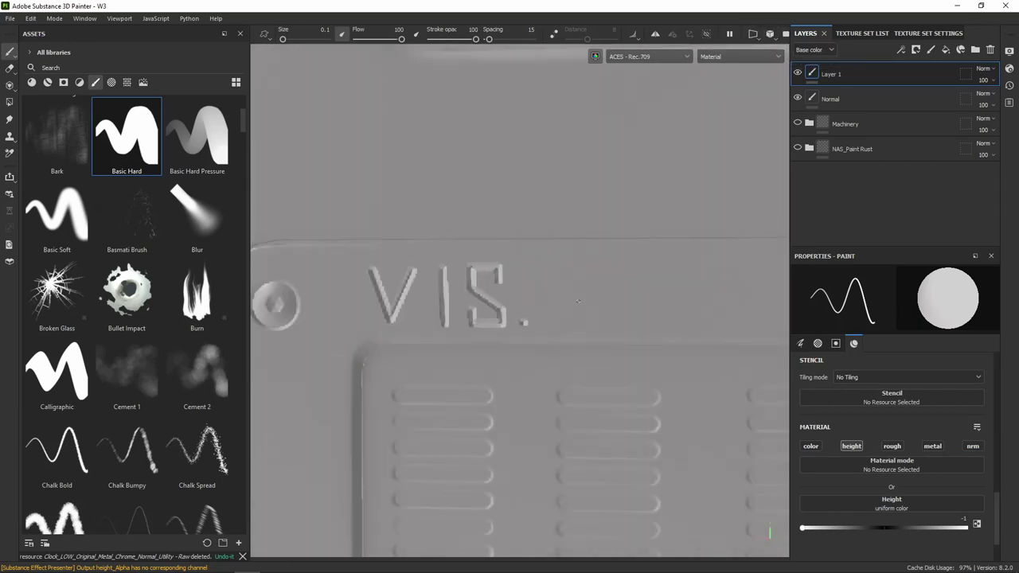
scroll(534, 280, "down", 5)
left_click_drag(419, 298, 546, 307, "alt")
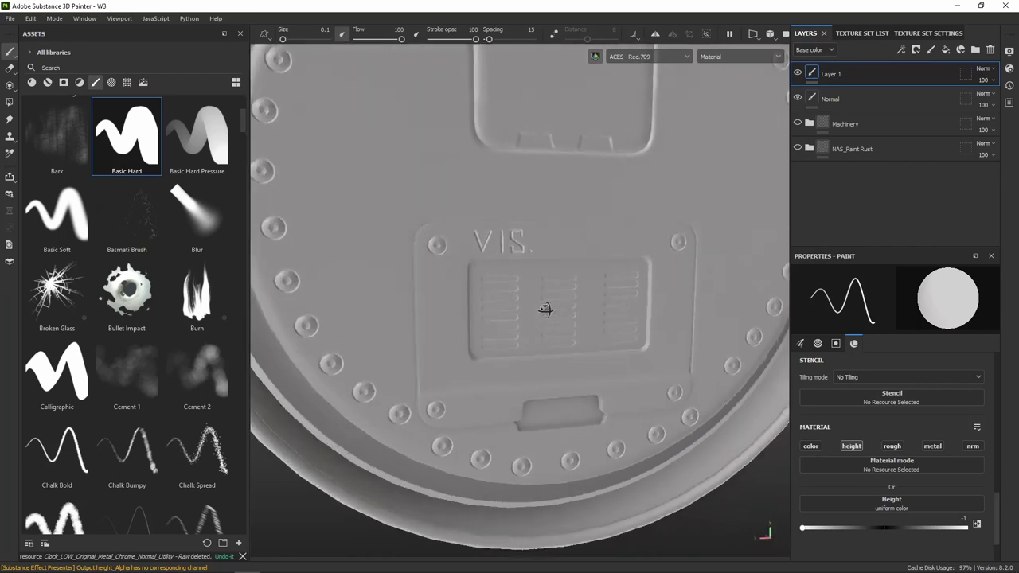
left_click(732, 56)
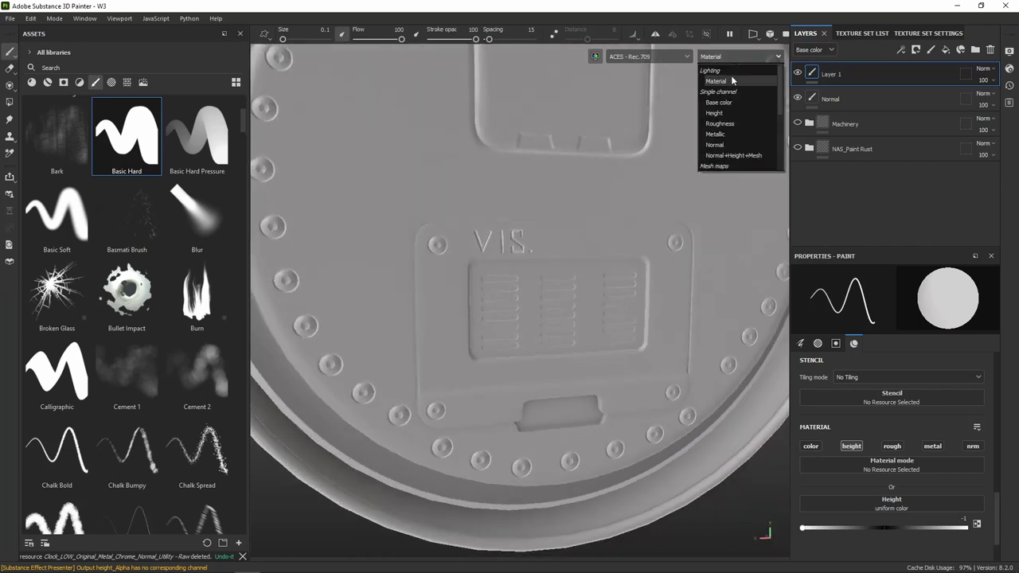
left_click(726, 113)
middle_click_drag(526, 289, 545, 323, "alt")
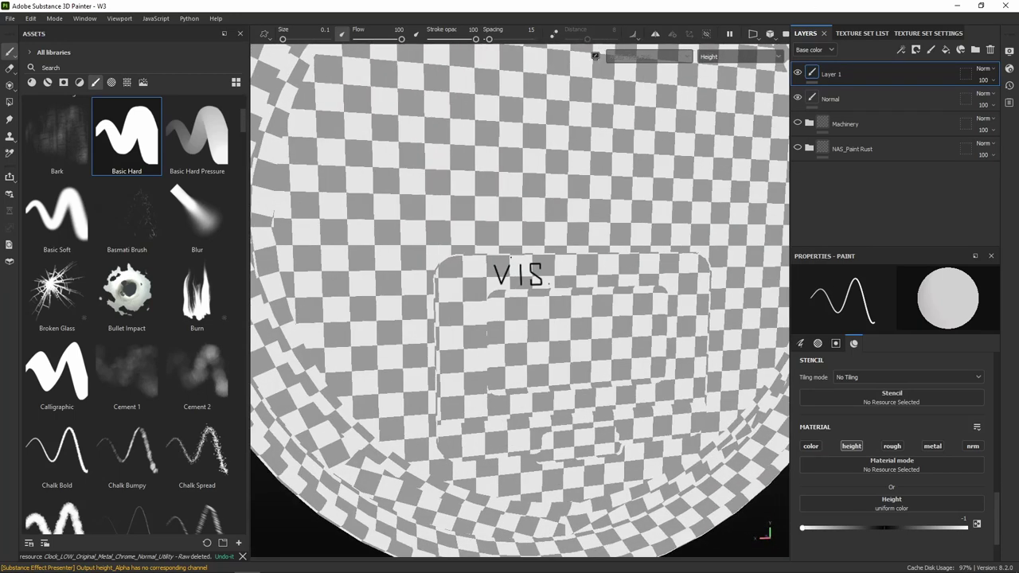
left_click(732, 57)
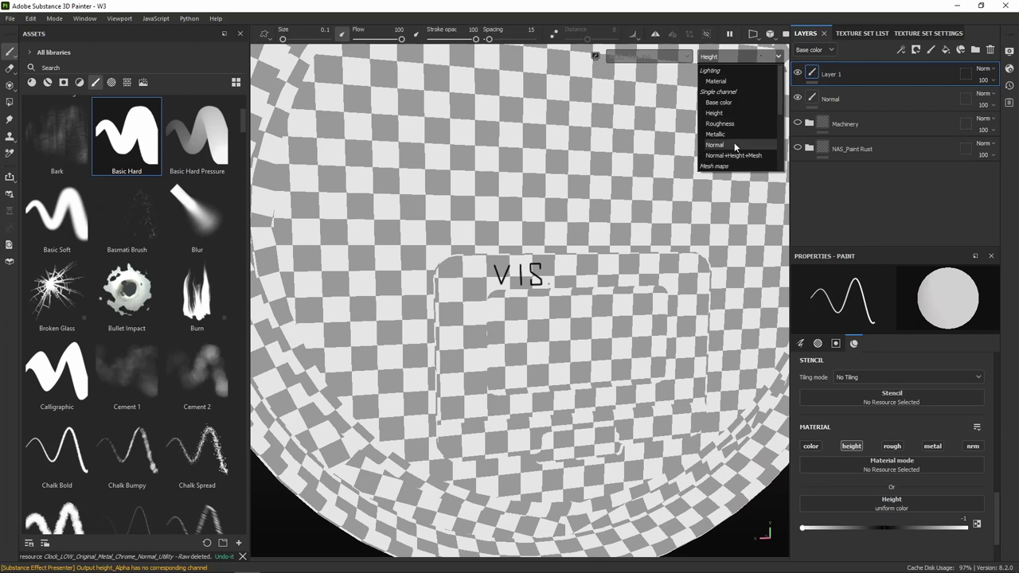
left_click(714, 144)
middle_click_drag(568, 104, 584, 85, "alt")
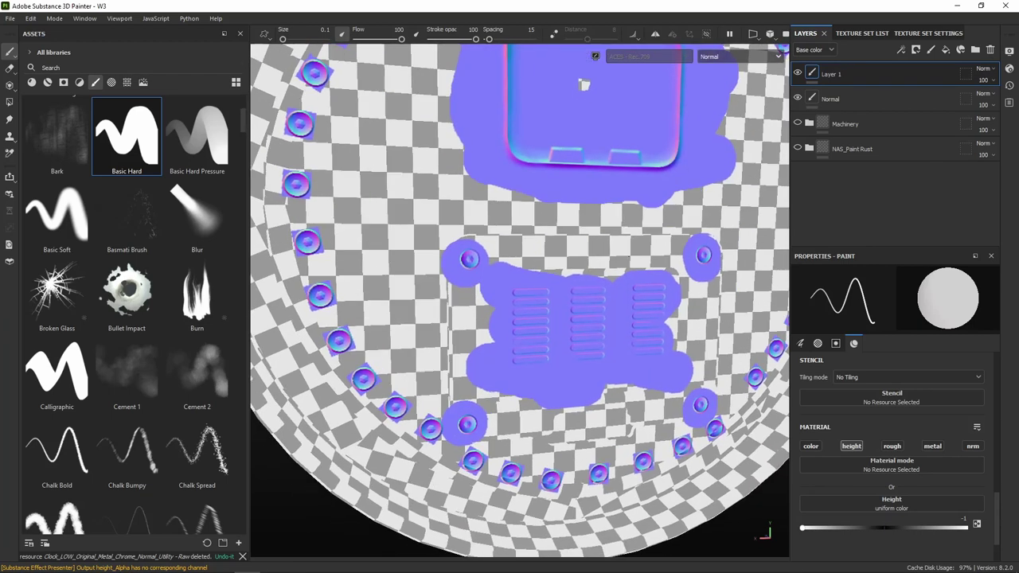
left_click(740, 57)
left_click(748, 157)
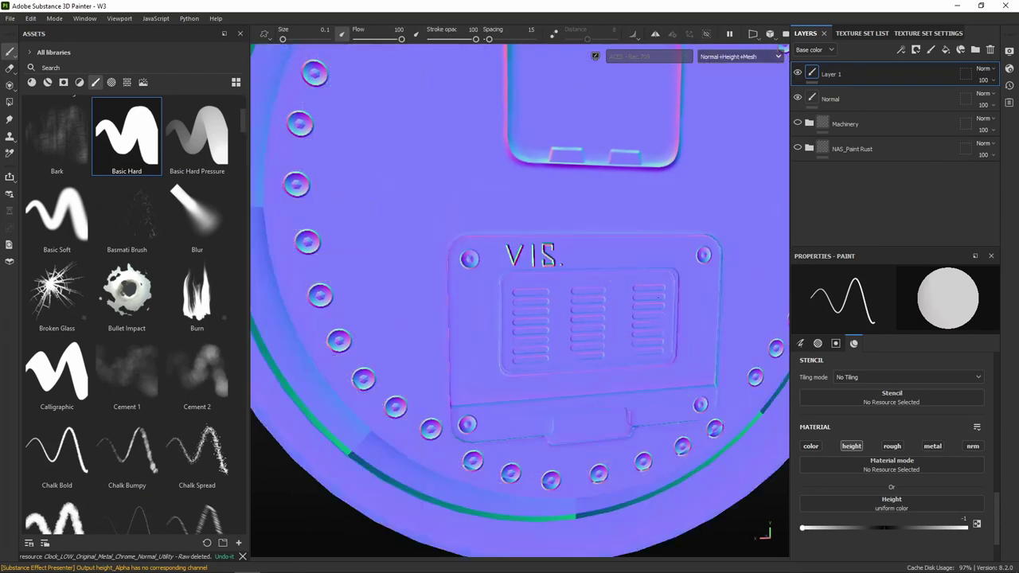
mouse_move(568, 228)
left_mouse_down("alt")
mouse_move(721, 281)
mouse_move(712, 302)
mouse_move(620, 255)
mouse_move(664, 293)
mouse_move(696, 276)
left_mouse_up("alt")
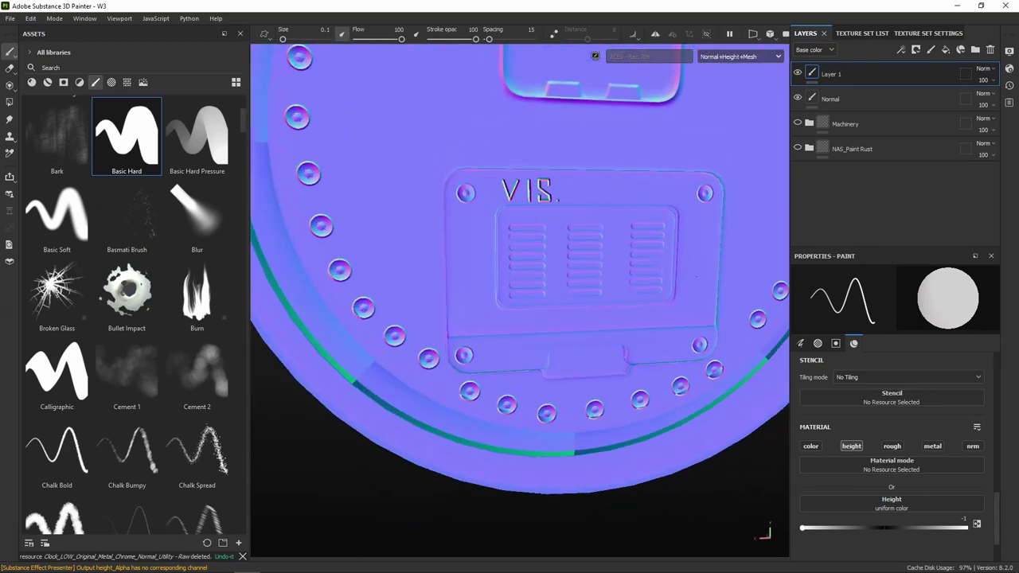
left_click(736, 57)
scroll(729, 147, "down", 3)
scroll(729, 151, "down", 2)
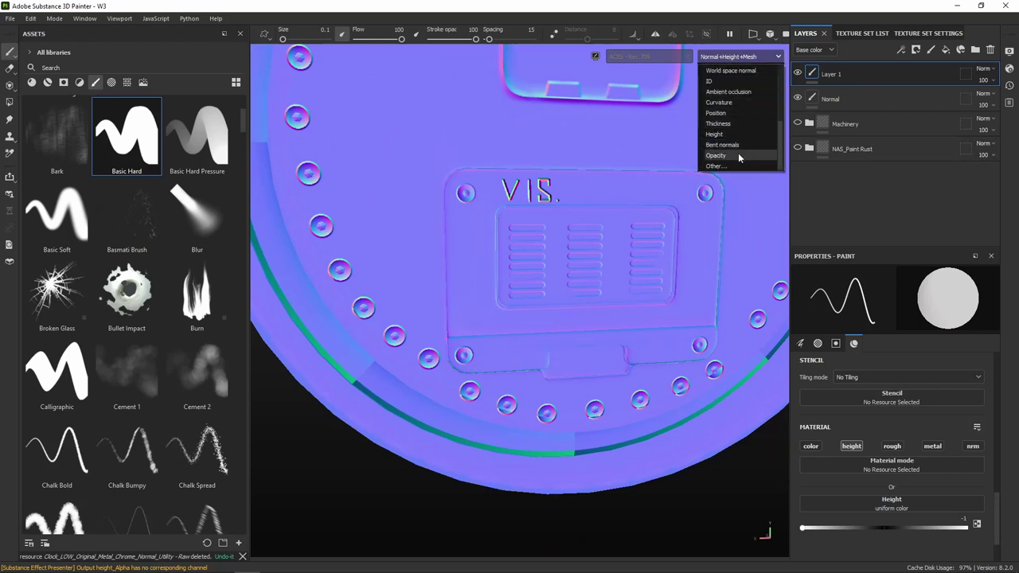
scroll(738, 80, "up", 3)
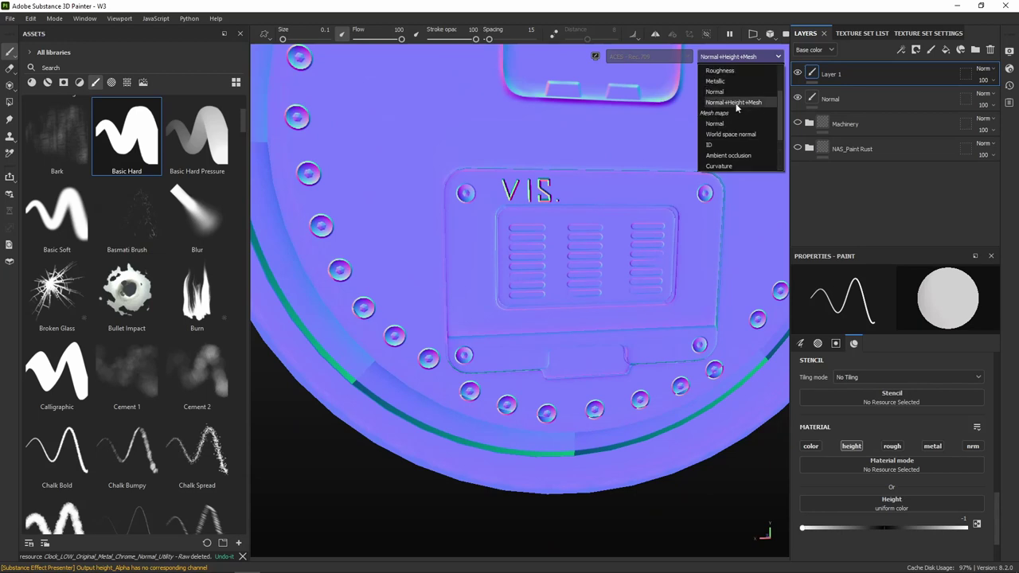
left_click(732, 125)
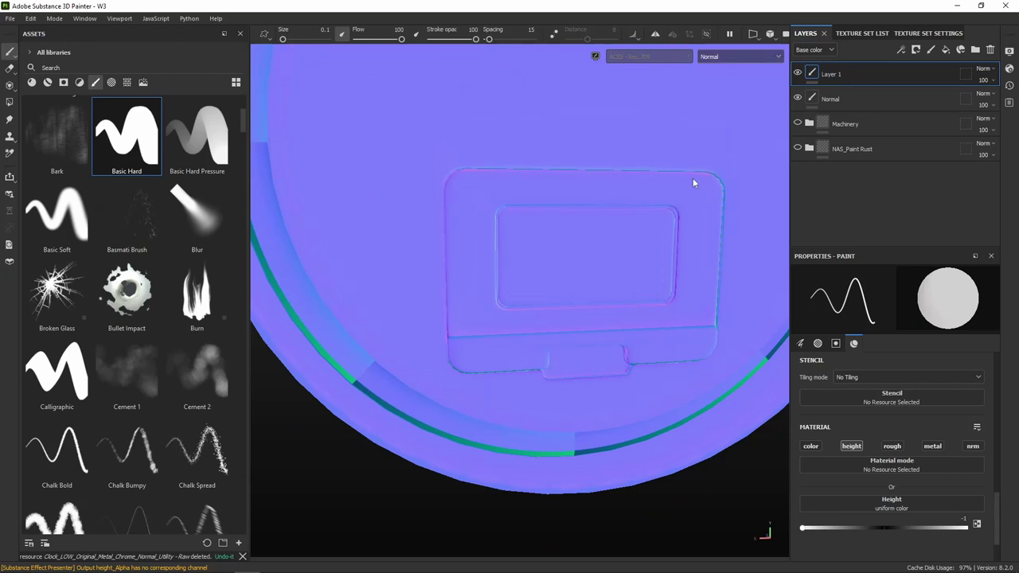
left_click(740, 57)
scroll(736, 119, "down", 3)
scroll(736, 127, "down", 2)
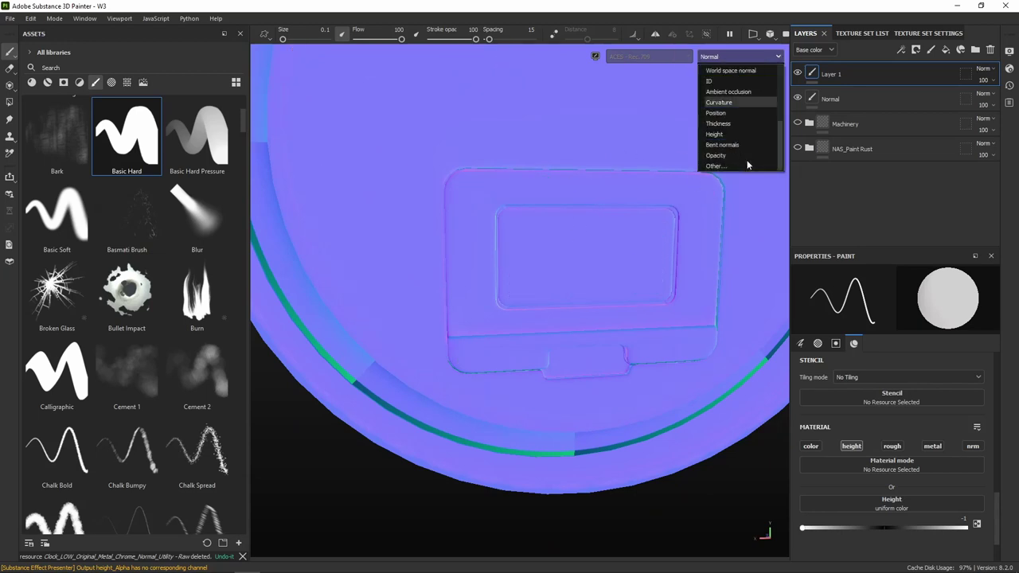
left_click(728, 133)
left_click(740, 56)
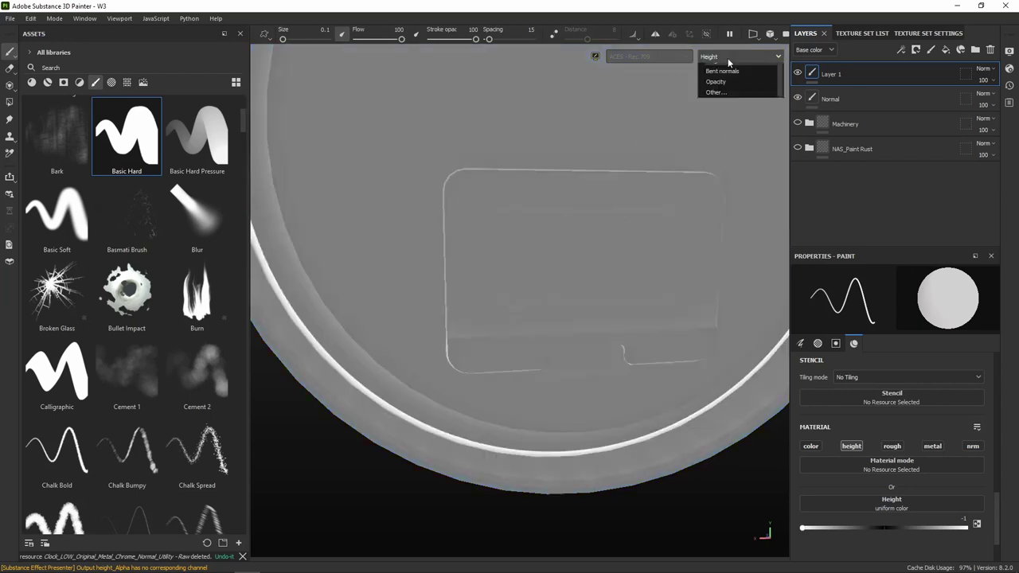
scroll(732, 100, "up", 3)
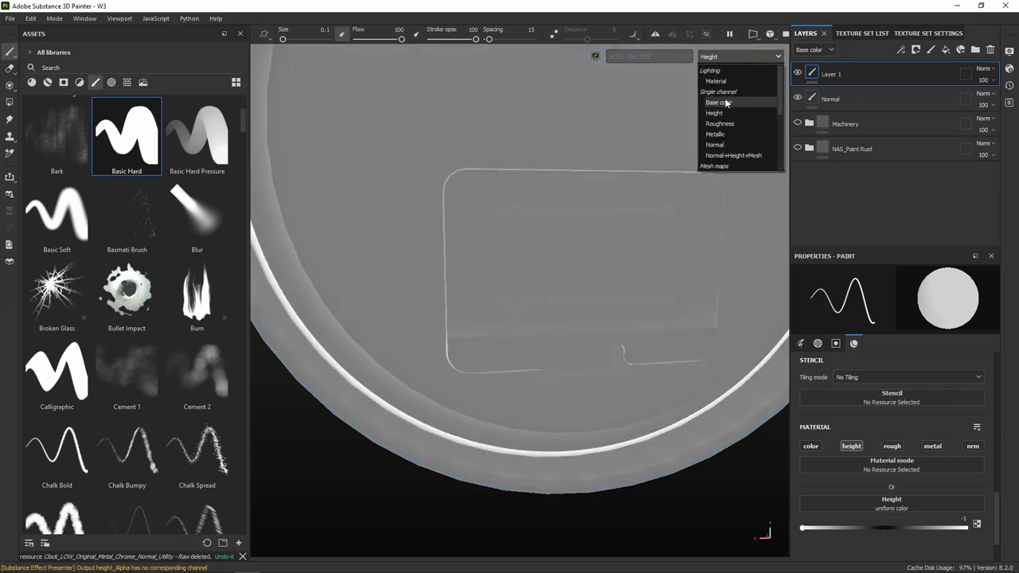
left_click(718, 81)
key("f")
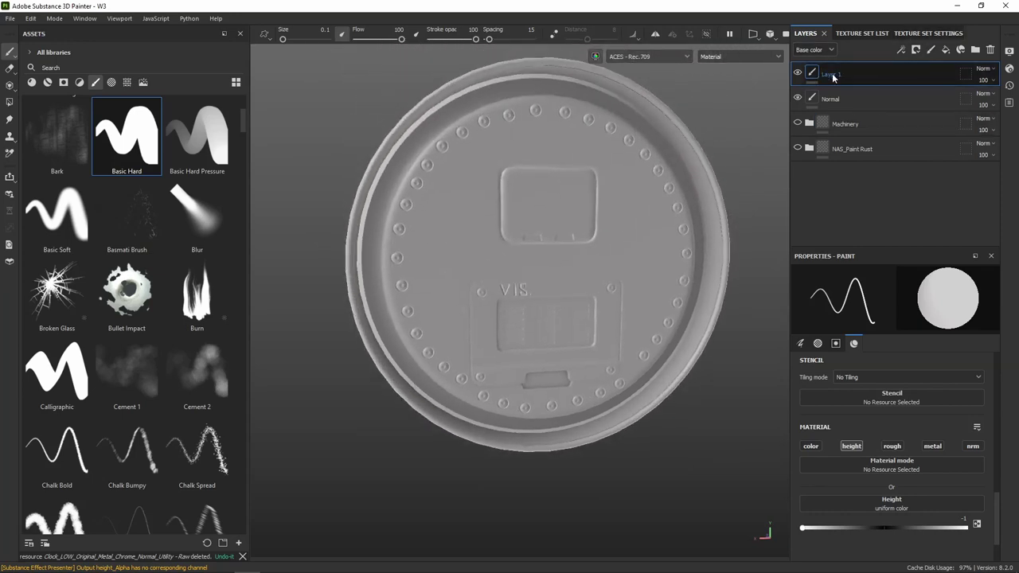
- Rename Layer 1 to 'Height'
double_click(832, 74)
type("He")
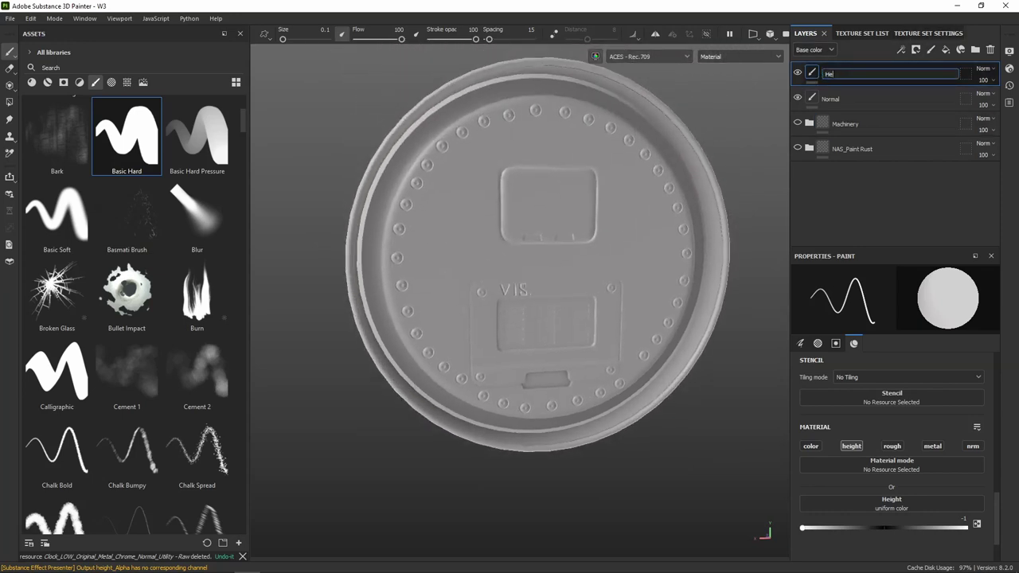
type("ight")
key("Return")
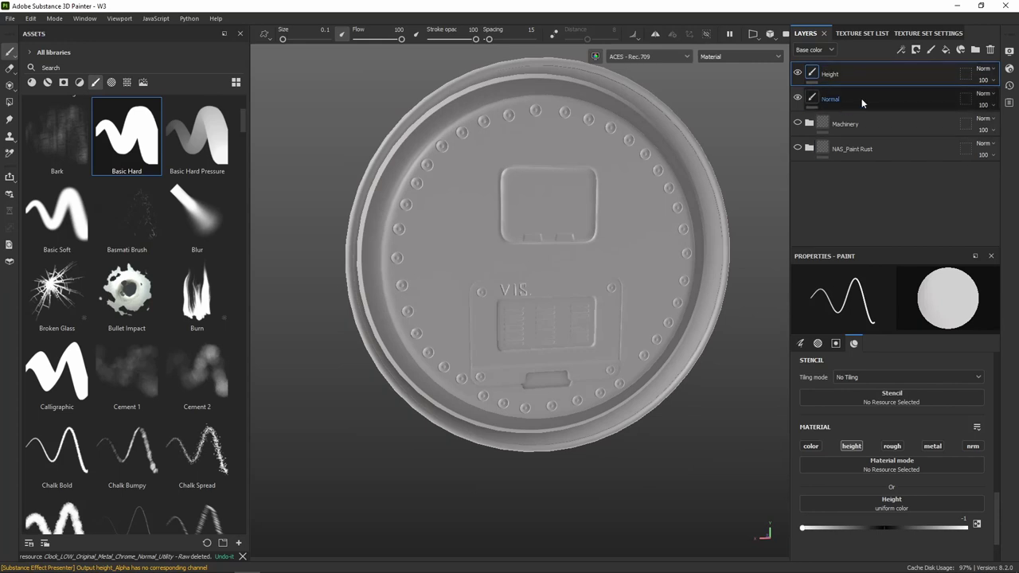
- Show Texture Set Settings and scroll through the baked Mesh Maps list
middle_click_drag(601, 207, 633, 188)
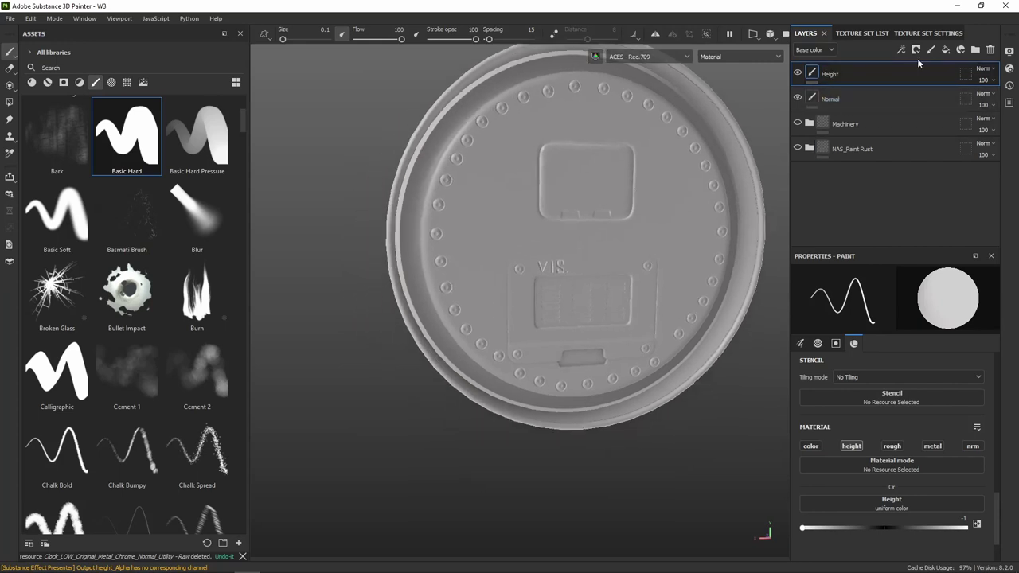
left_click(912, 36)
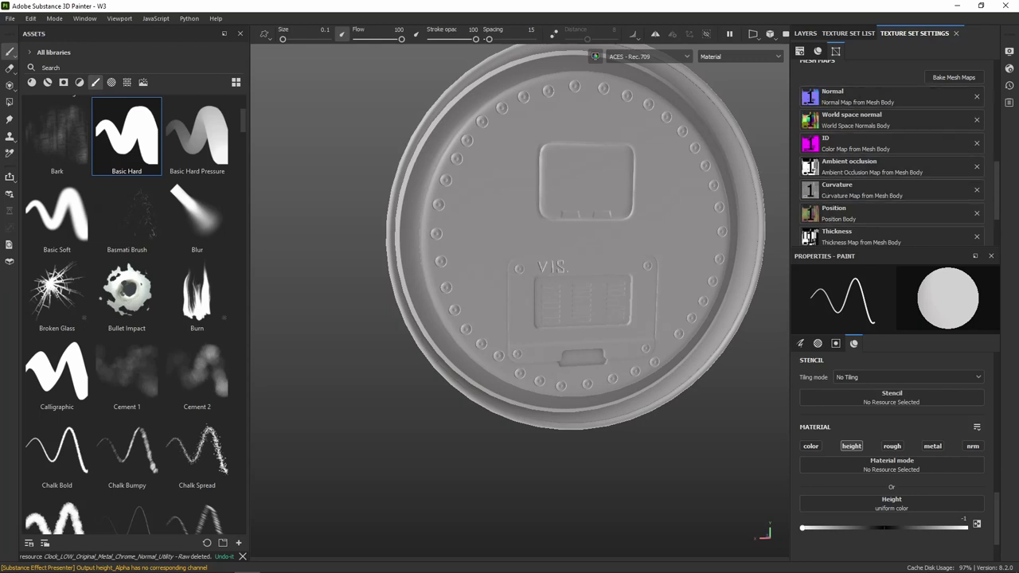
scroll(850, 213, "down", 1)
scroll(856, 215, "down", 1)
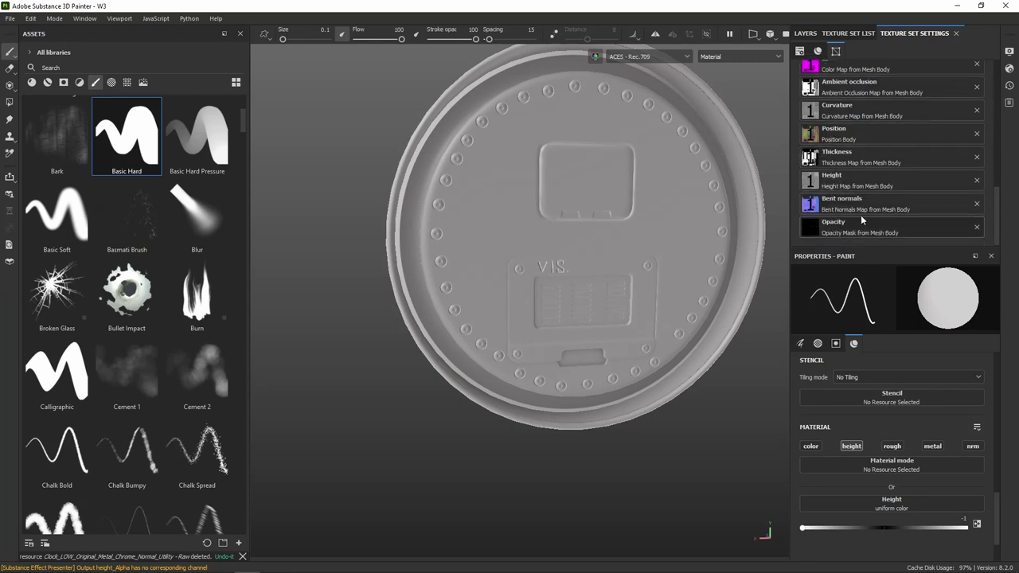
- Export only the Body texture set, excluding Metal_Chrome, into the alarm_clock_01_1k folder
key("f")
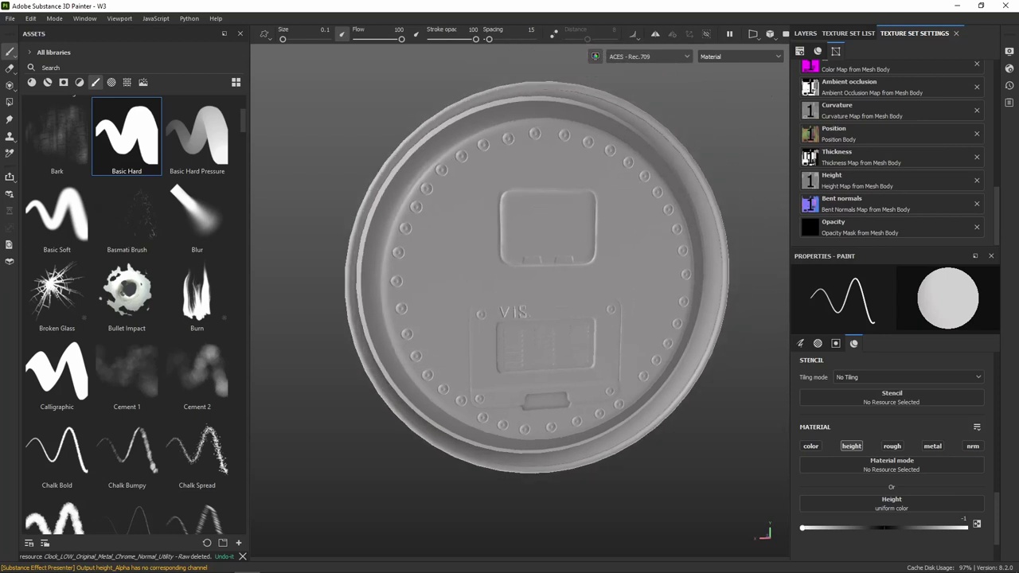
left_click(9, 18)
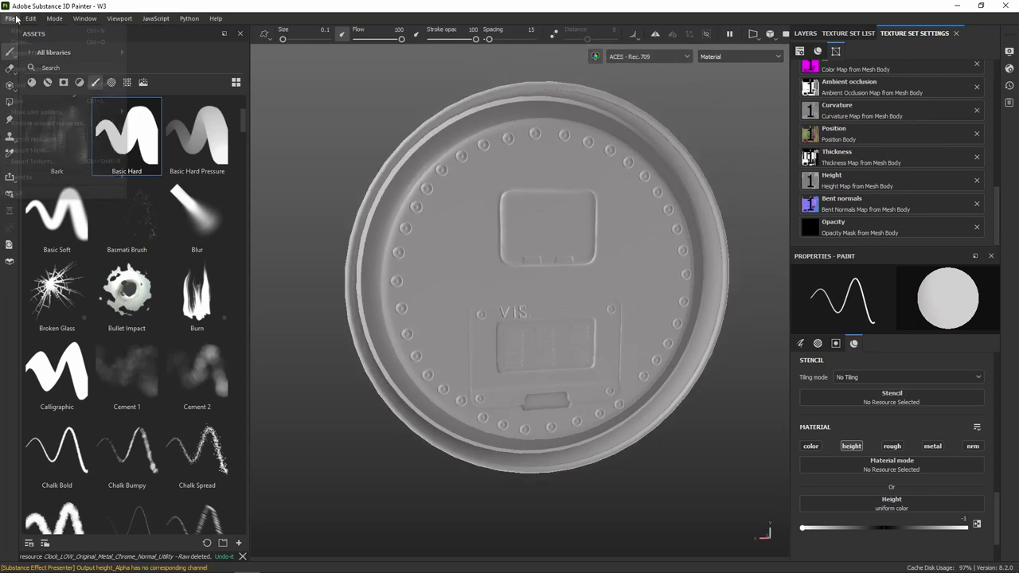
left_click(106, 162)
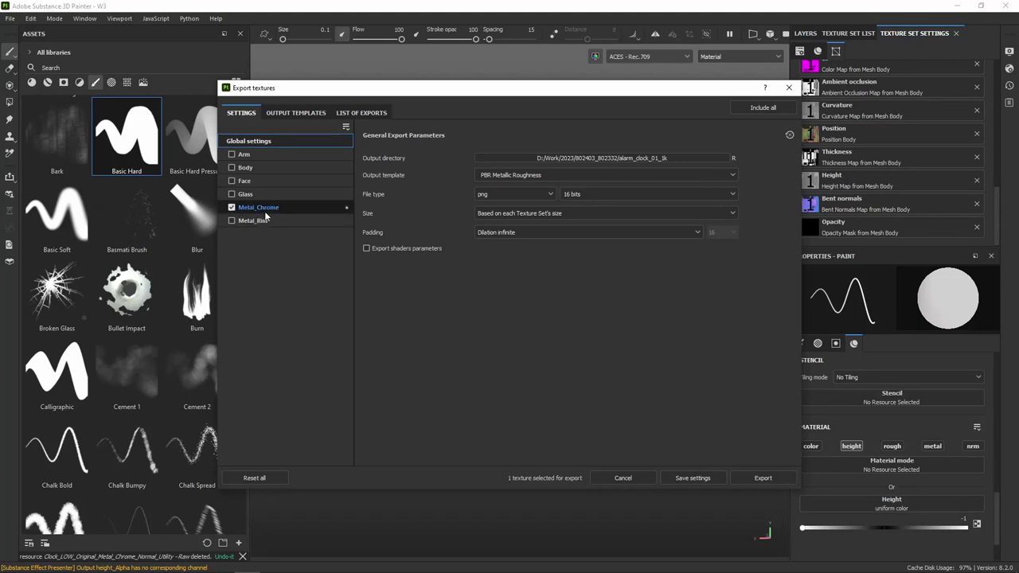
left_click(232, 207)
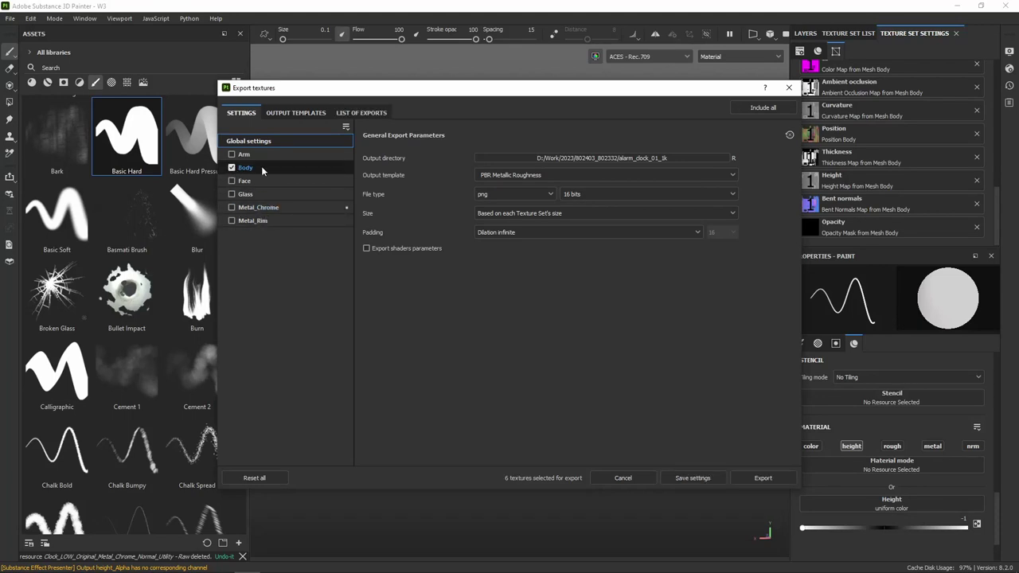
left_click(231, 168)
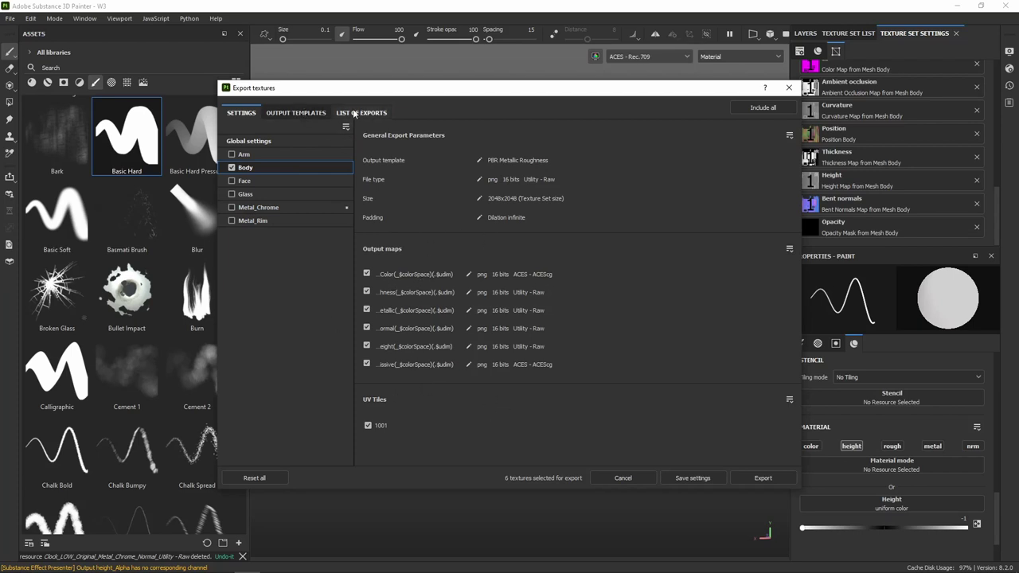
left_click(250, 140)
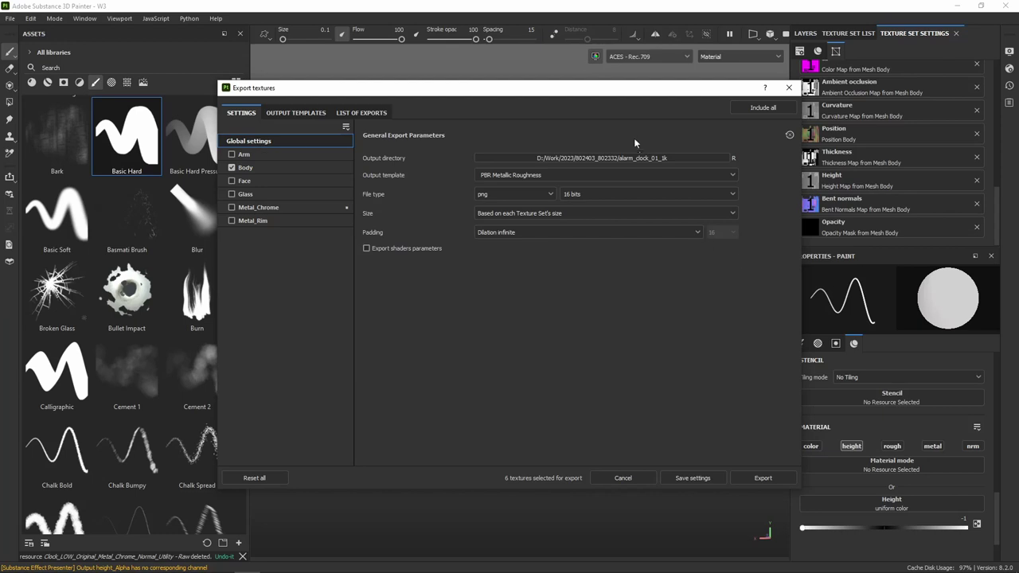
left_click(718, 156)
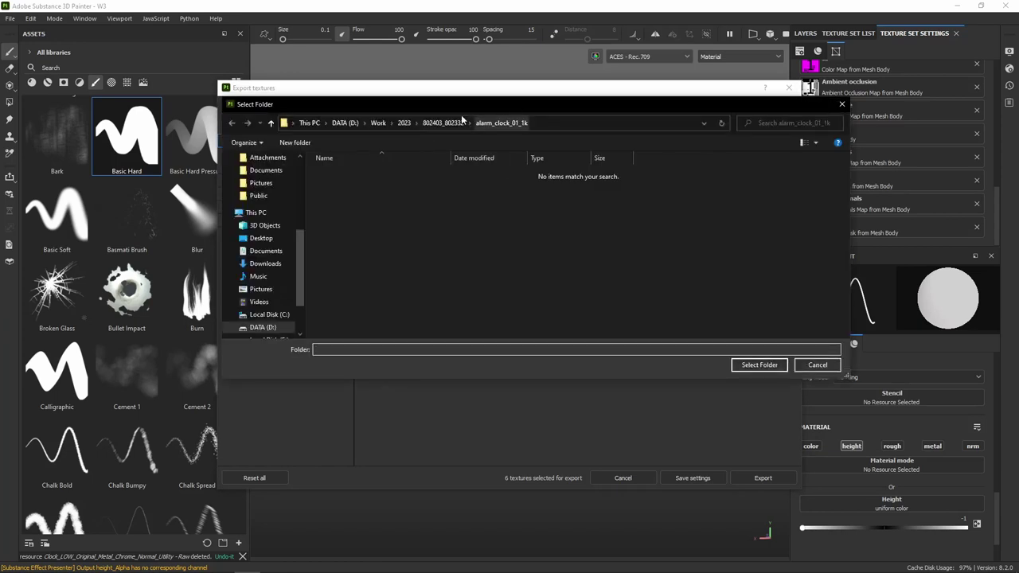
left_click(769, 368)
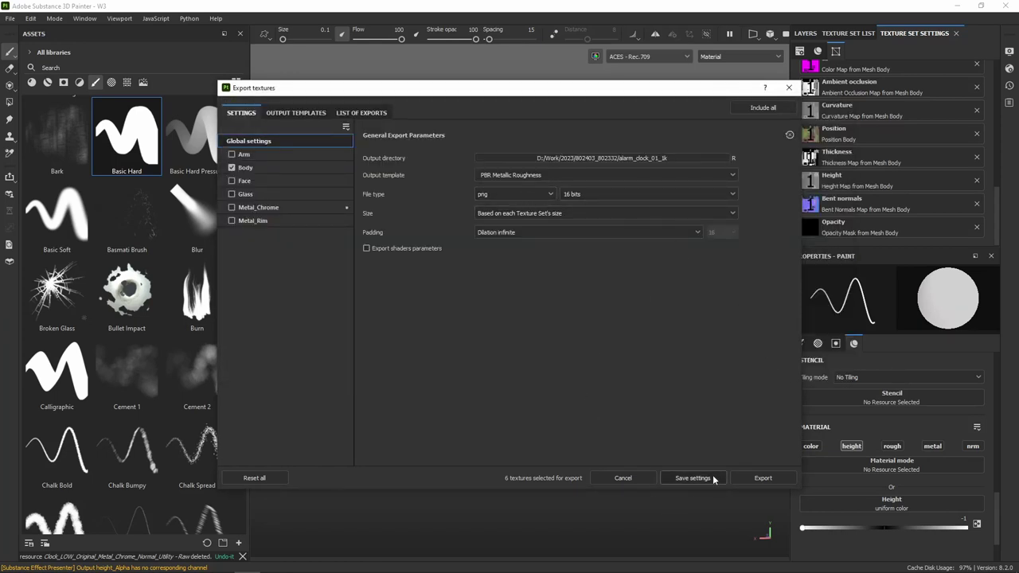
left_click(773, 478)
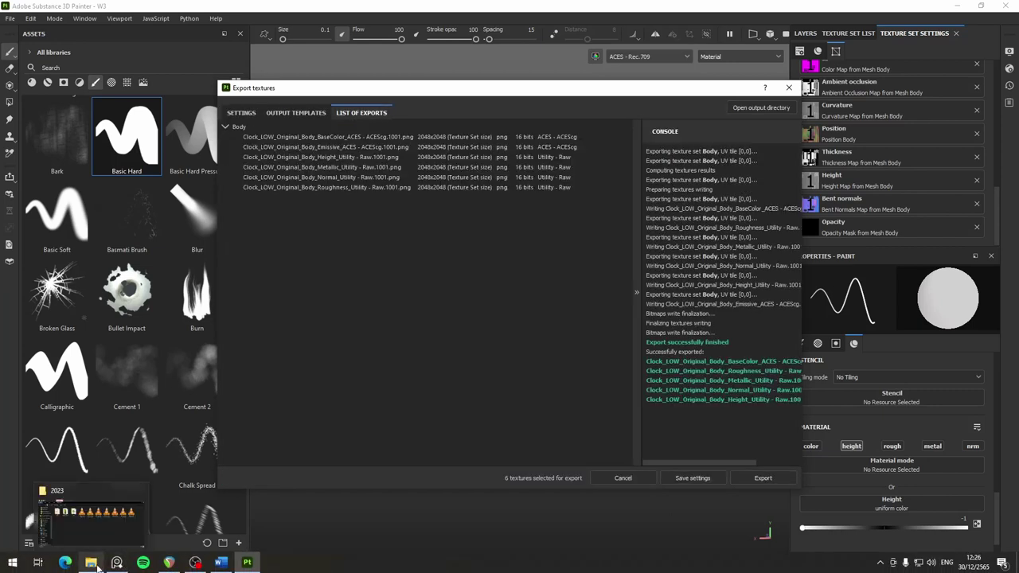
- Open the alarm_clock_01_1k folder and delete the Metal Chrome normal map
left_click(96, 566)
left_click(370, 243)
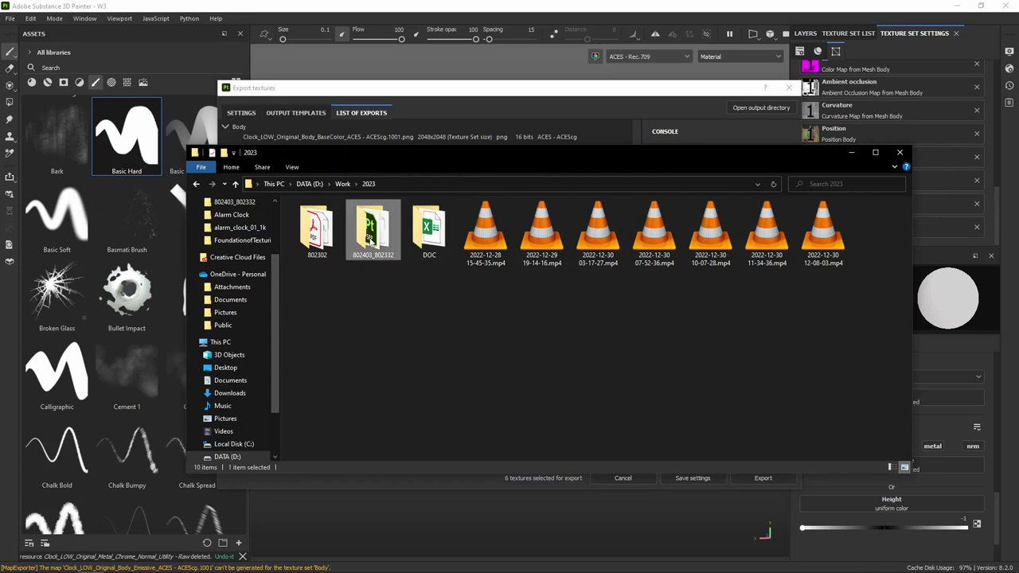
double_click(370, 243)
double_click(344, 240)
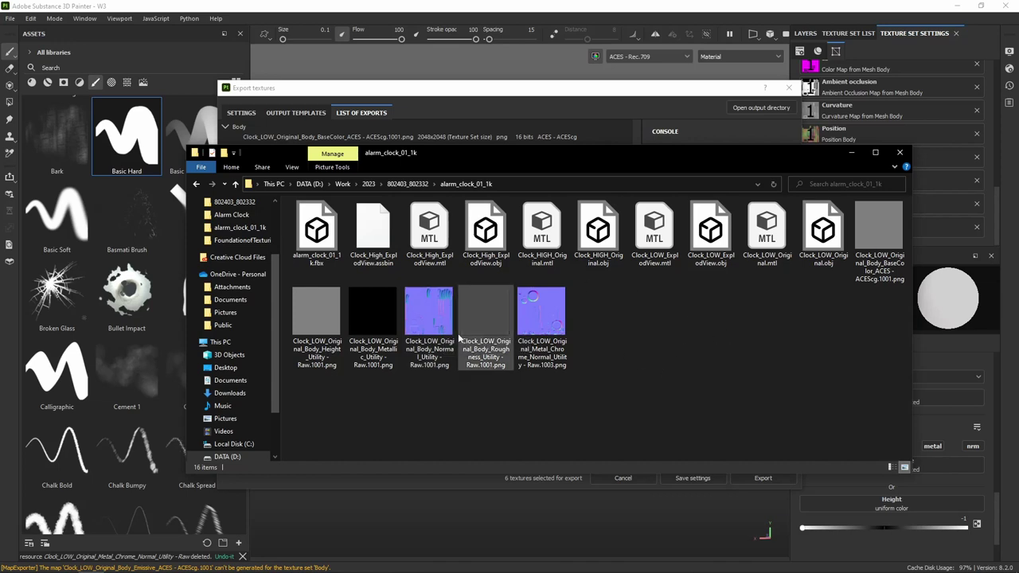
left_click(550, 317)
key("Delete")
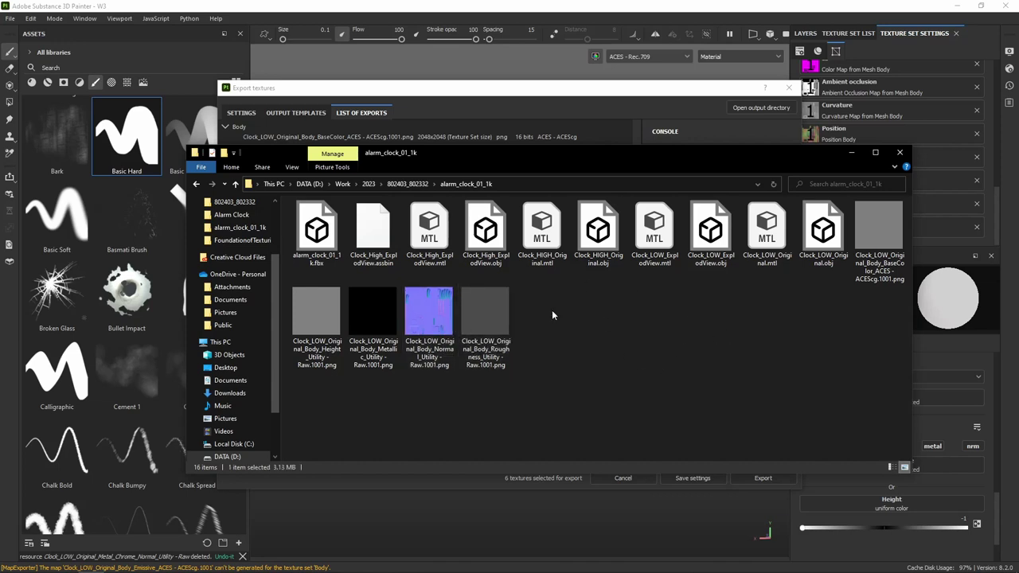
- Preview the Body normal and height map images
left_click(416, 322)
double_click(416, 321)
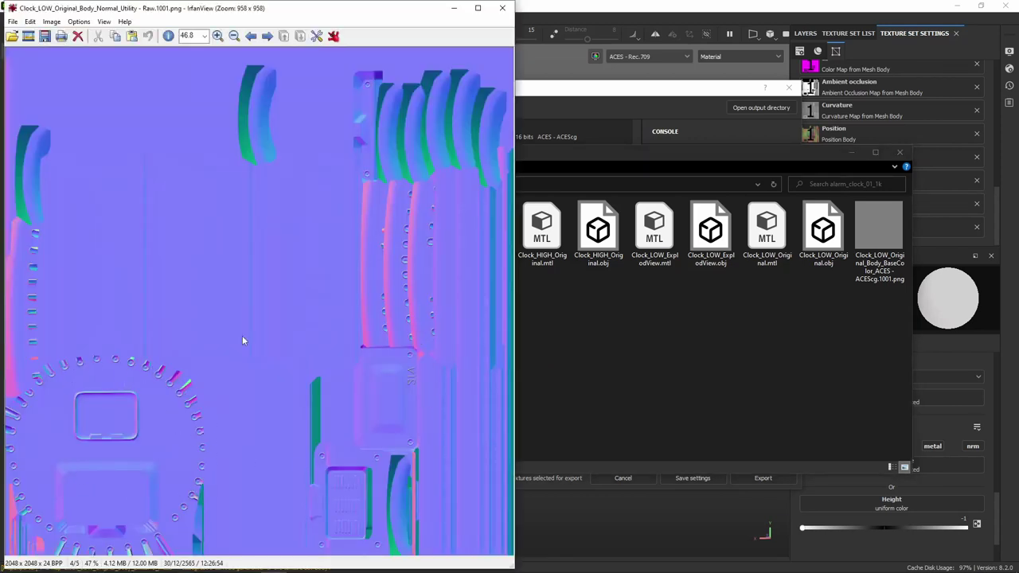
left_click(503, 8)
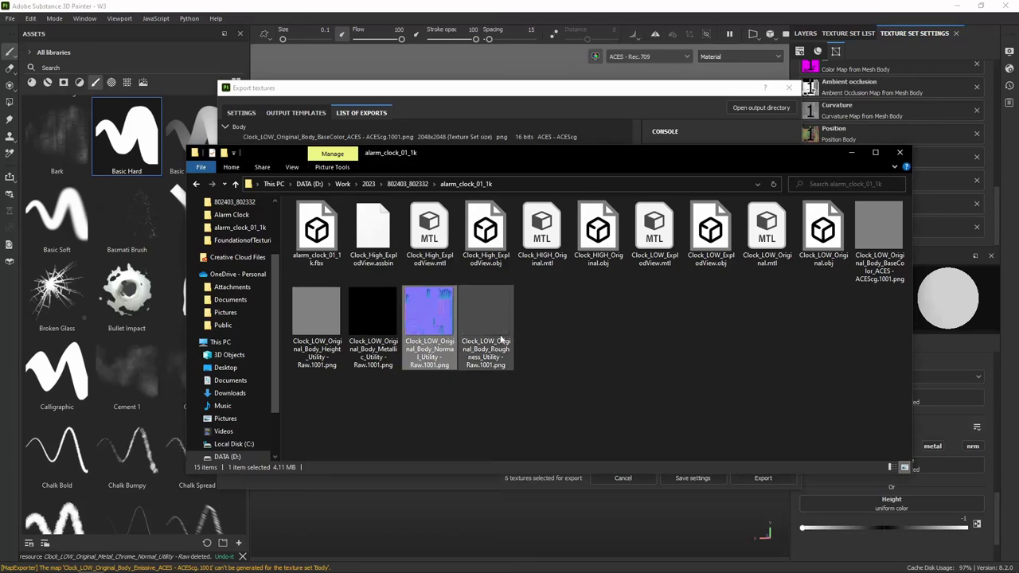
double_click(322, 323)
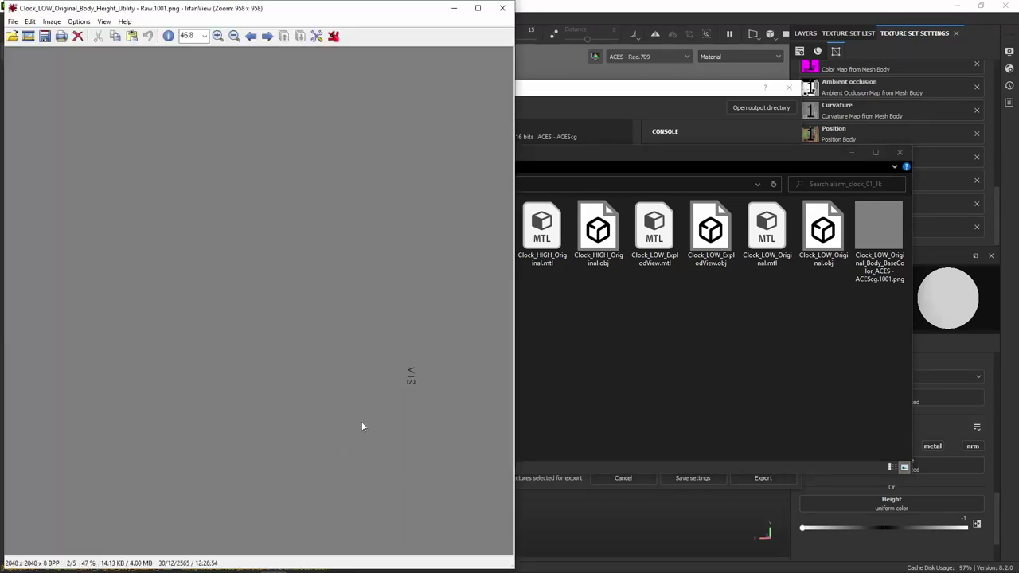
left_click(502, 8)
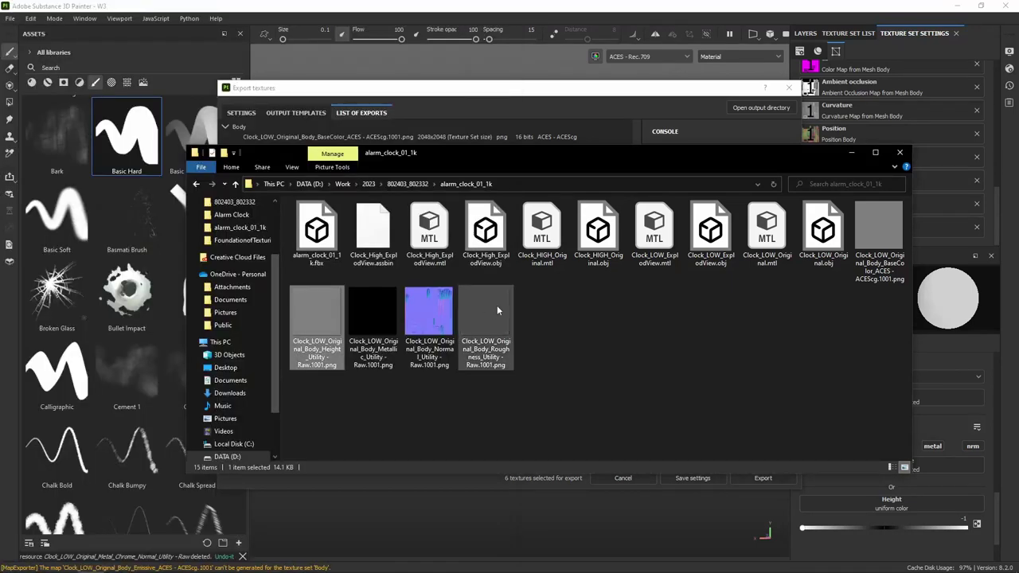
- Delete the Roughness, Metallic and BaseColor PNGs, then select the Normal and Height maps
left_click(492, 311)
left_click(360, 319, "ctrl")
left_click(883, 234, "ctrl")
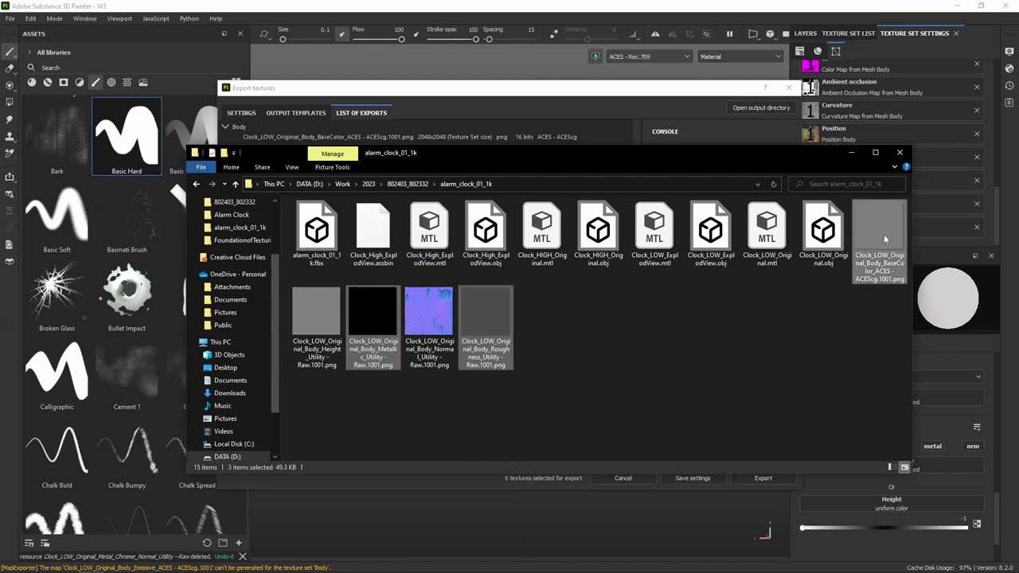
key("Delete")
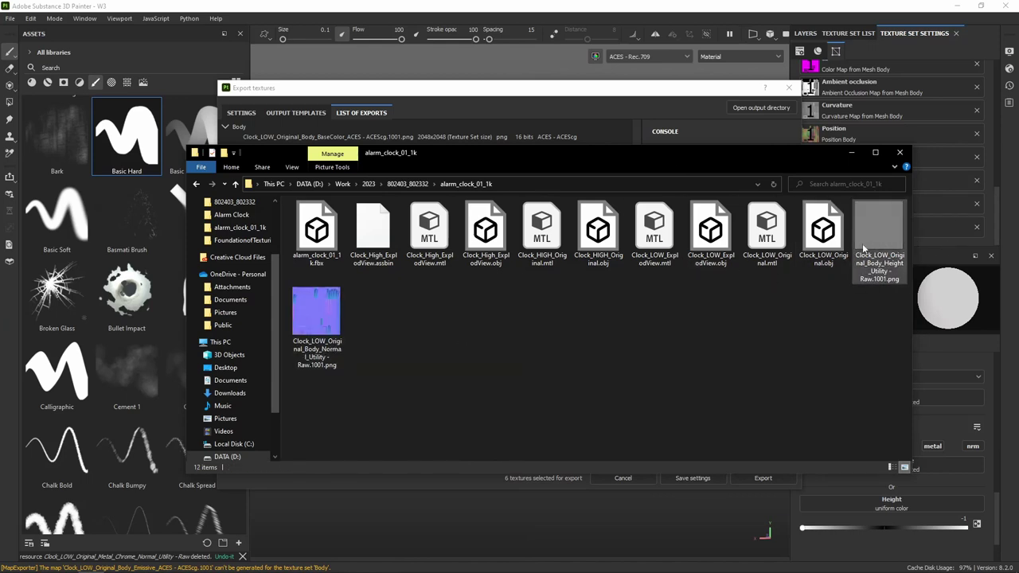
left_click(330, 323)
left_click(902, 247, "ctrl")
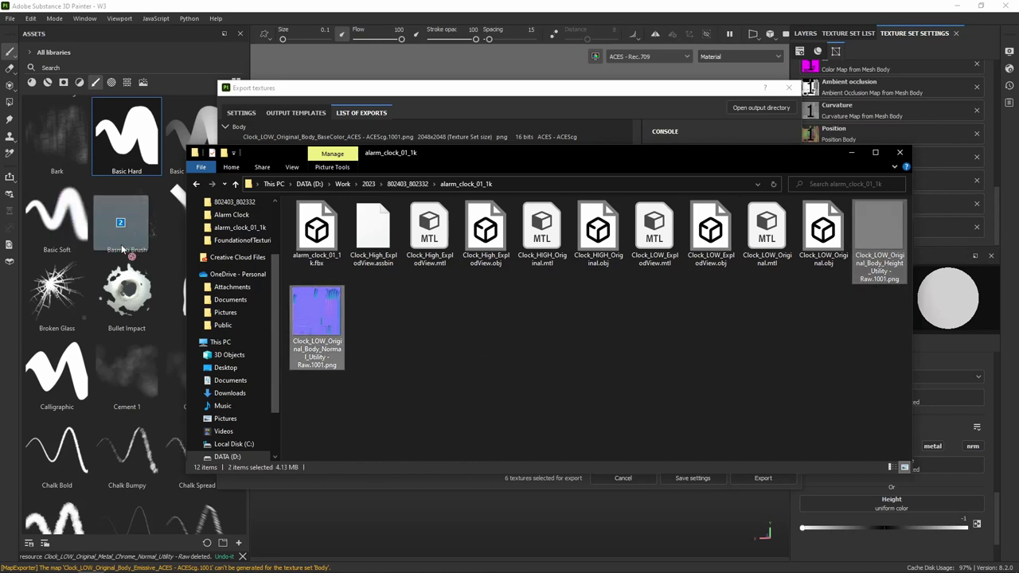
- Close the export window and drag the Body normal and height maps into Painter
left_click(850, 152)
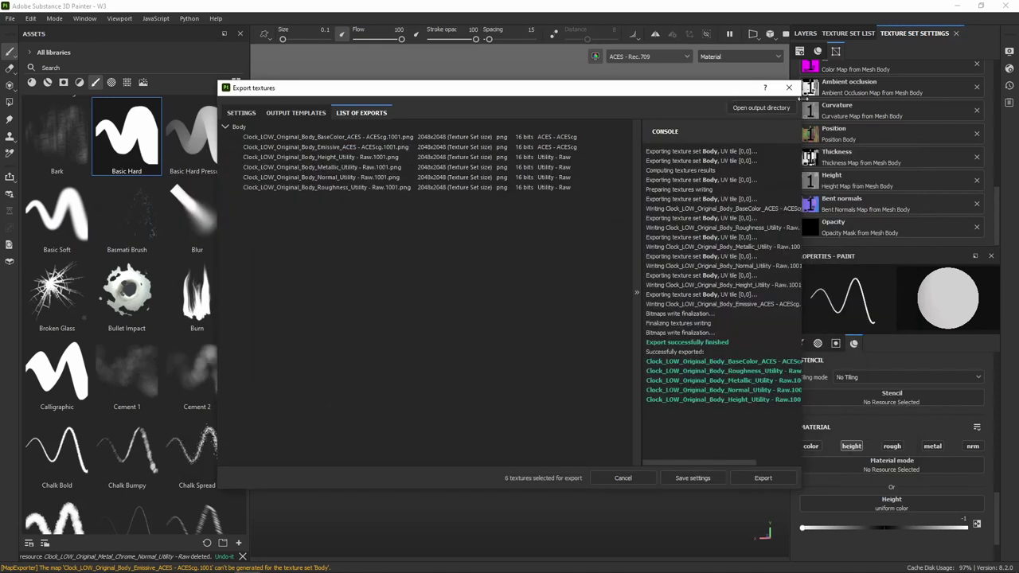
left_click(788, 88)
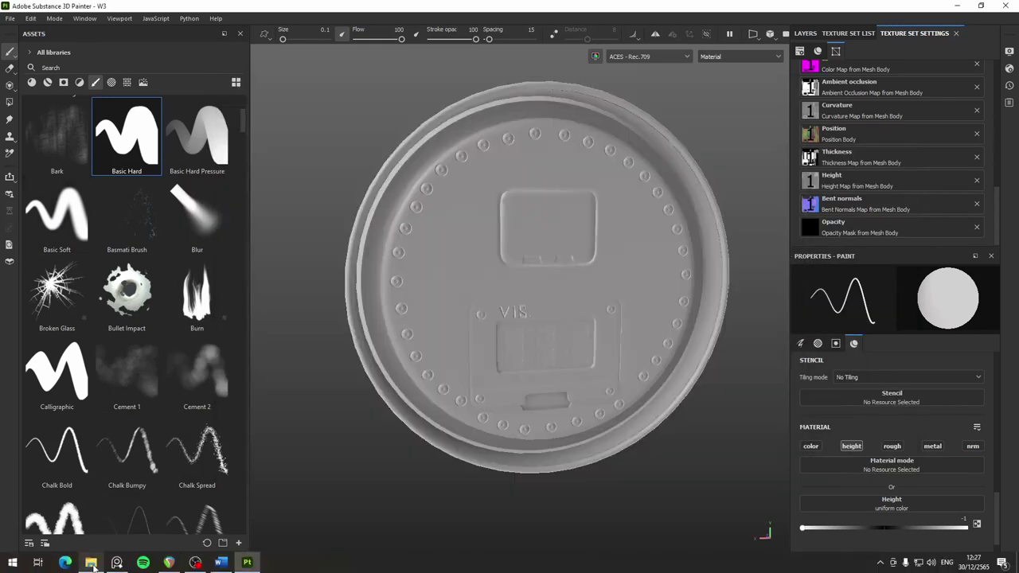
left_click(90, 564)
left_click_drag(295, 326, 110, 253)
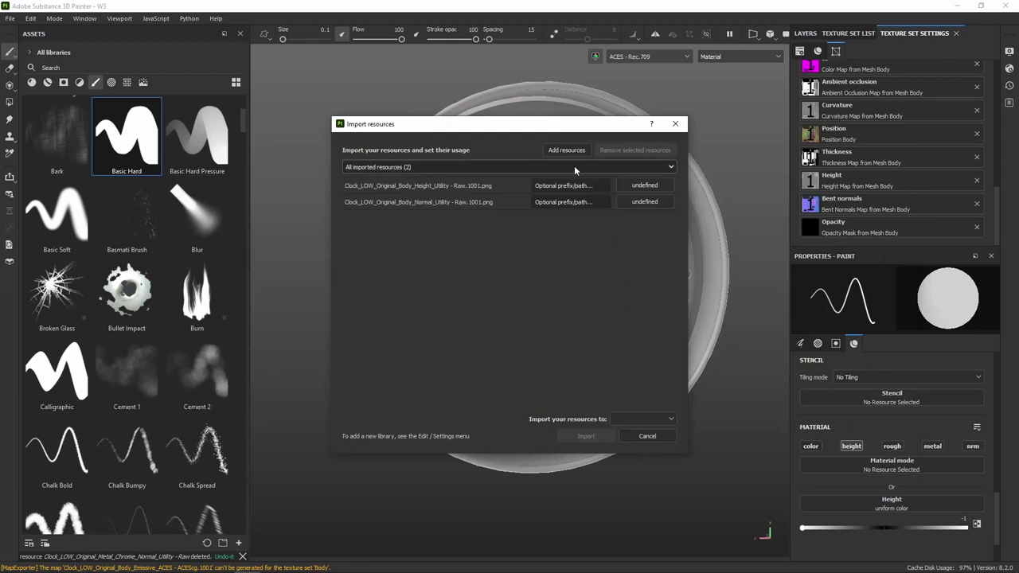
- Import both maps with usage texture into project W3
left_click(645, 185)
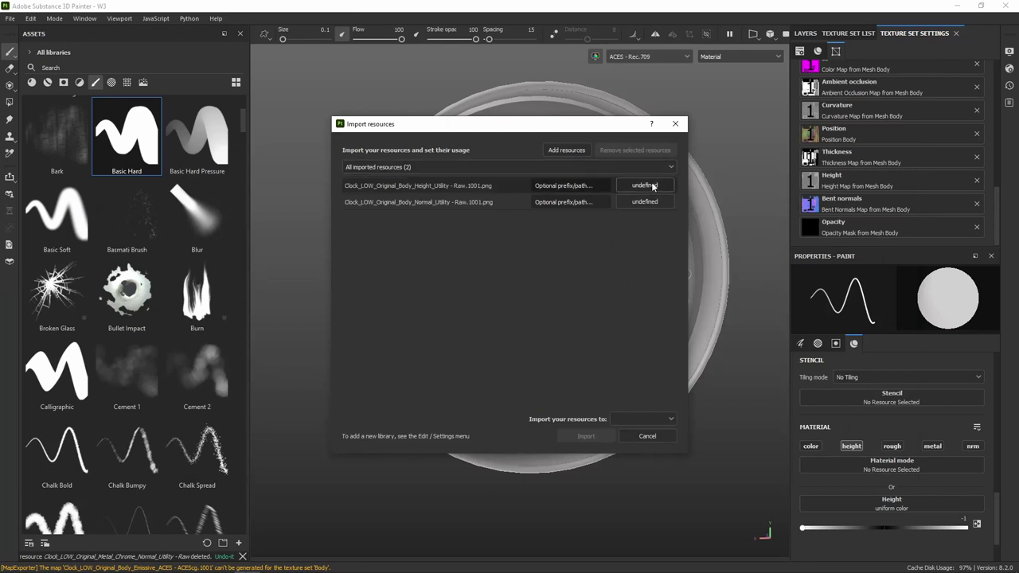
left_click(670, 225)
left_click(648, 202)
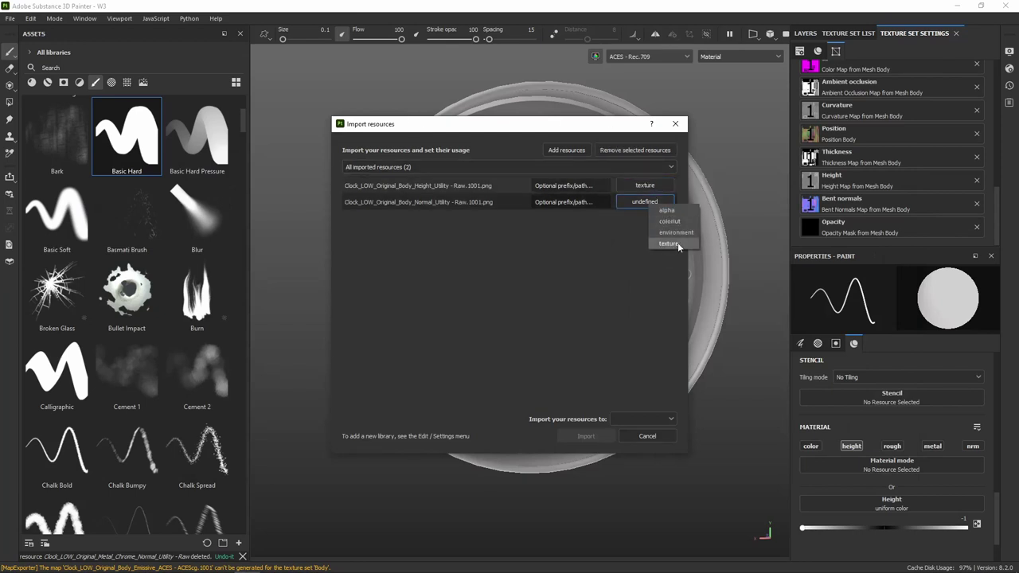
left_click(648, 222)
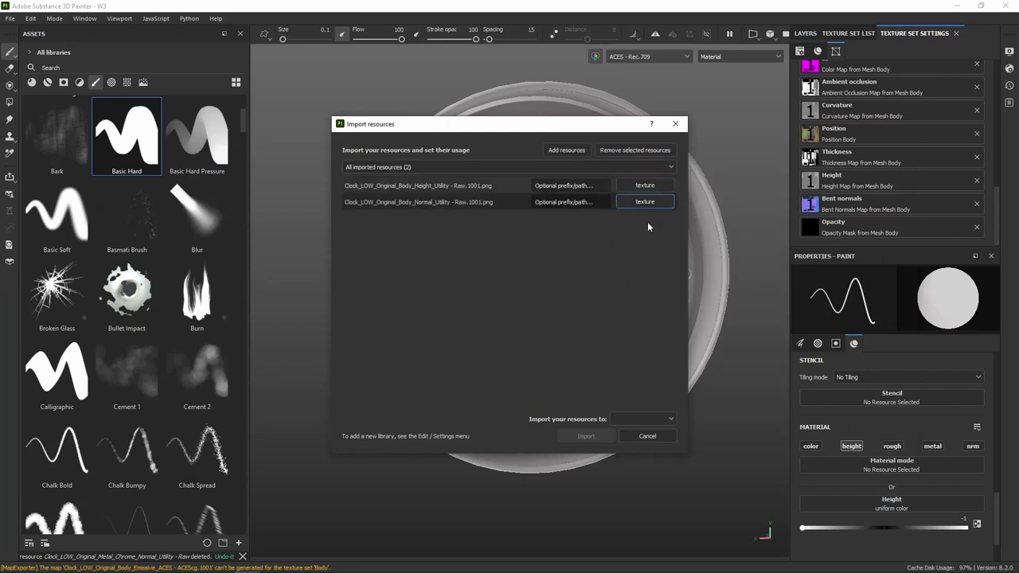
left_click(640, 416)
left_click(644, 439)
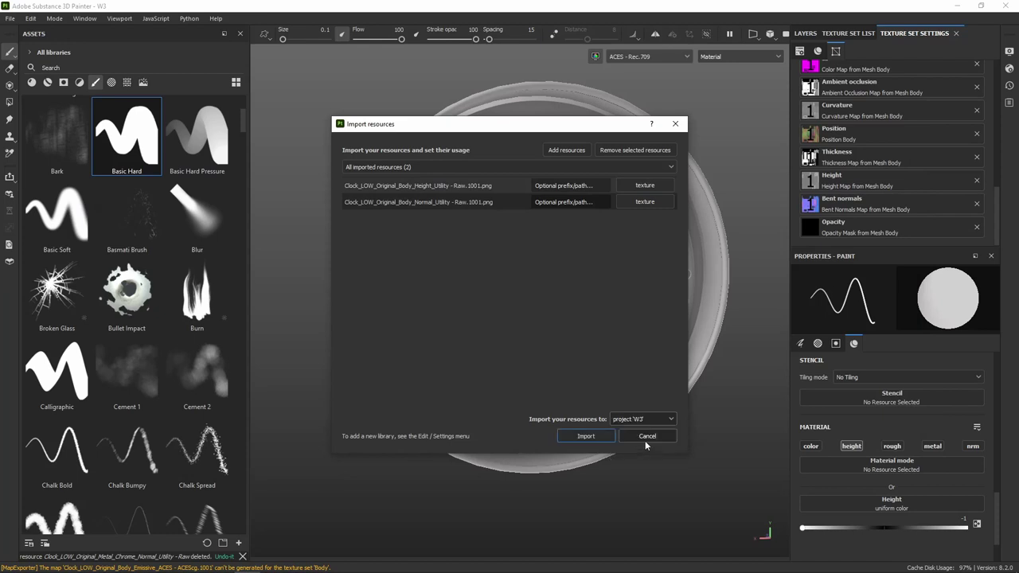
left_click(585, 436)
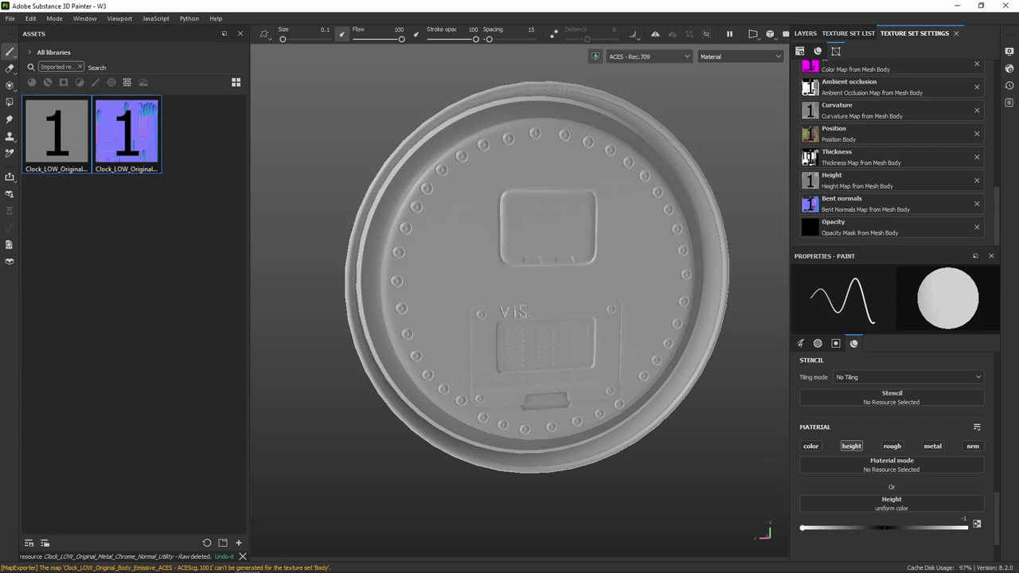
- Zoom the viewport back onto the textured alarm clock
scroll(936, 85, "up", 2)
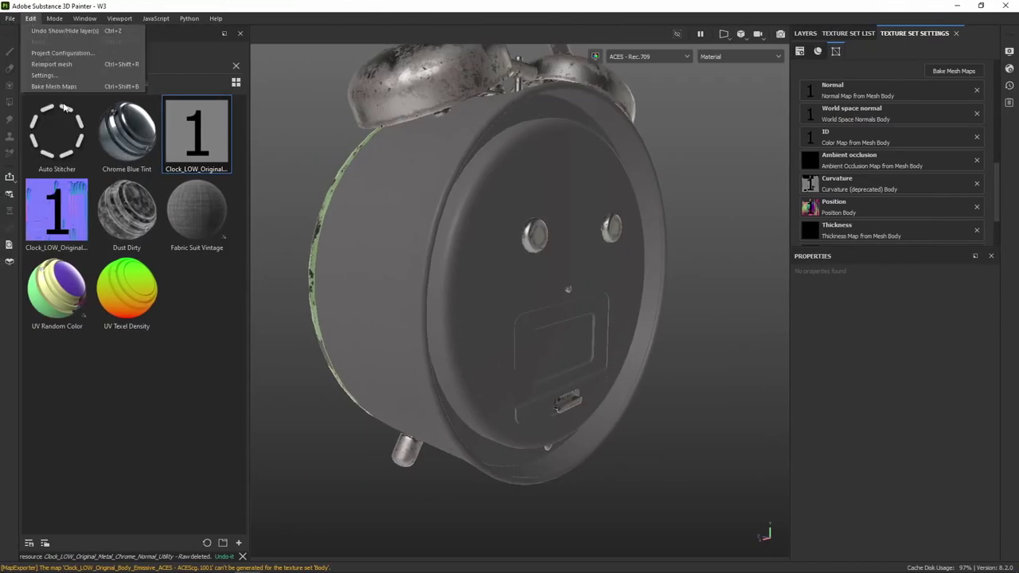
- Replace the project mesh with Clock_LOW_ExplodView.obj in Project Configuration
left_click(64, 53)
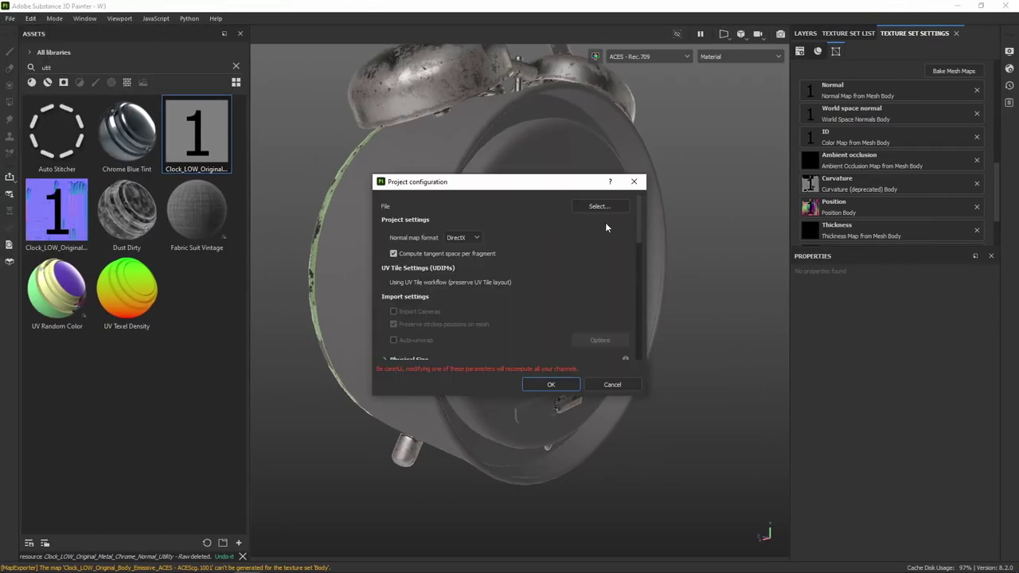
left_click(605, 207)
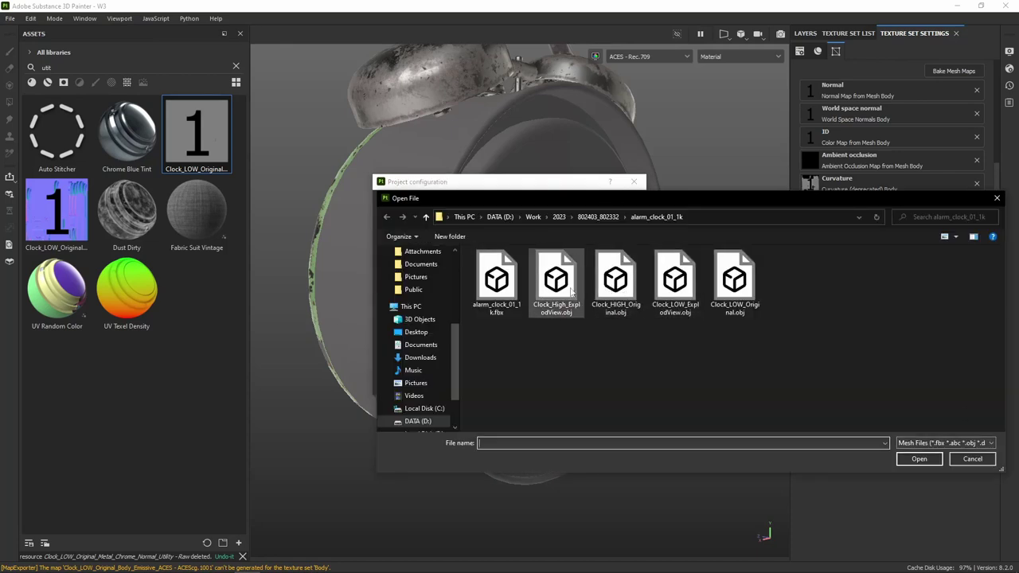
left_click(689, 290)
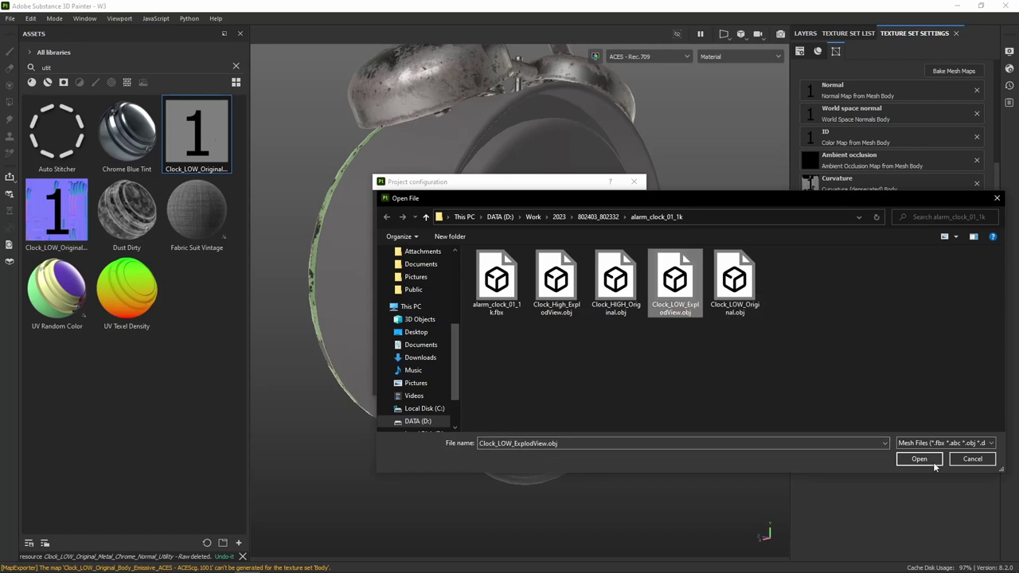
left_click(919, 458)
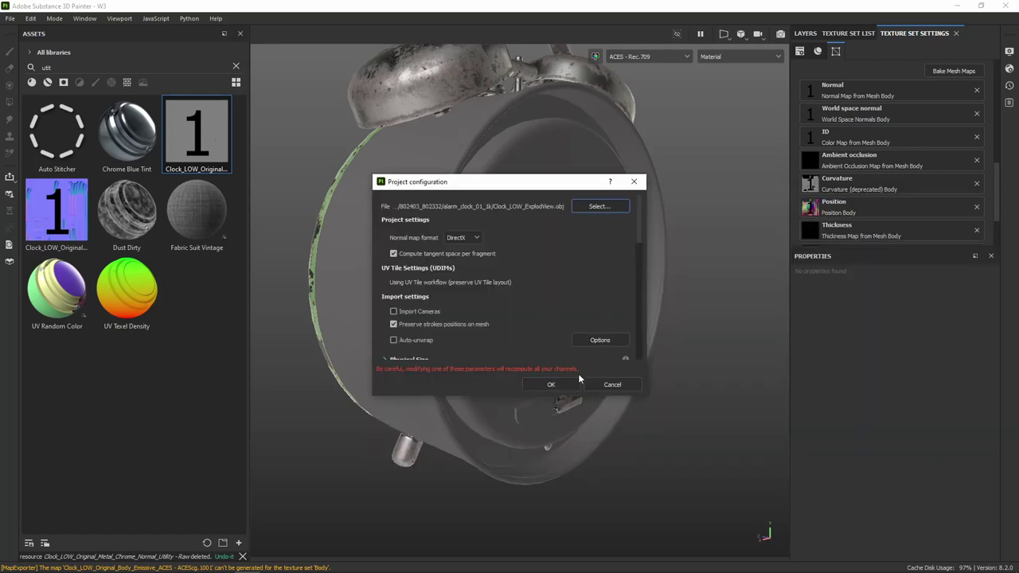
left_click(550, 383)
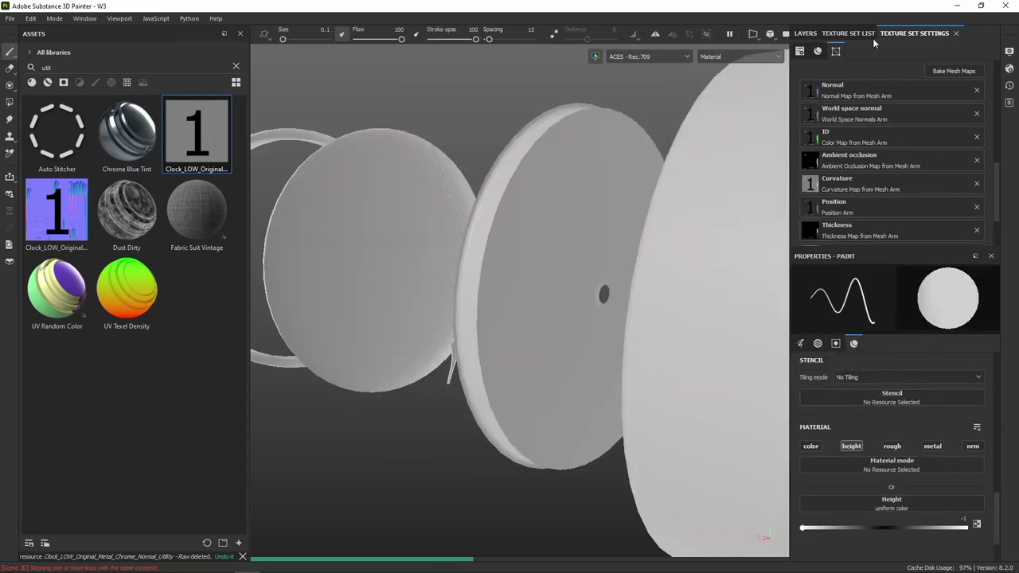
- Frame the exploded clock and solo the Body texture set
key("f")
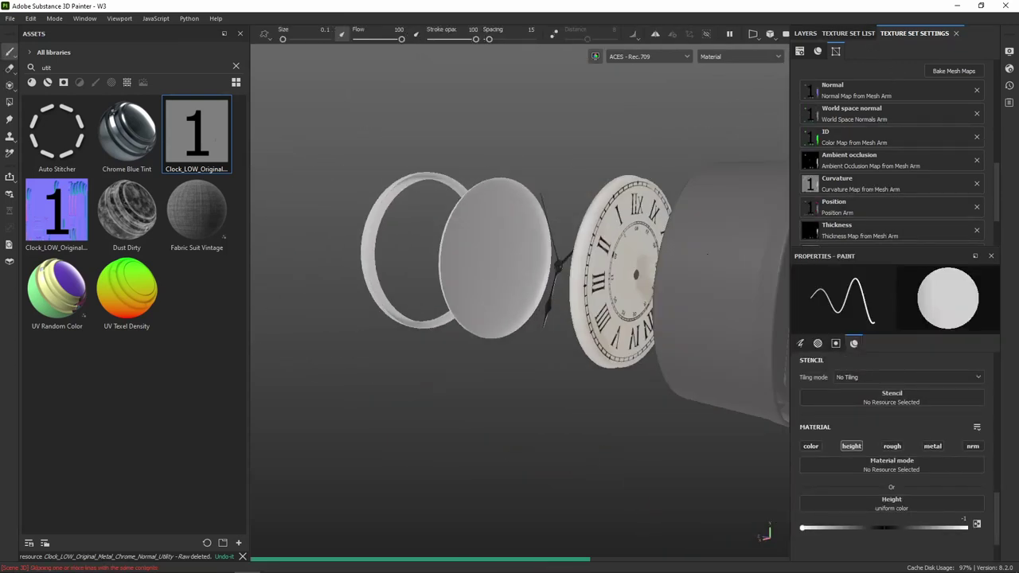
key("f")
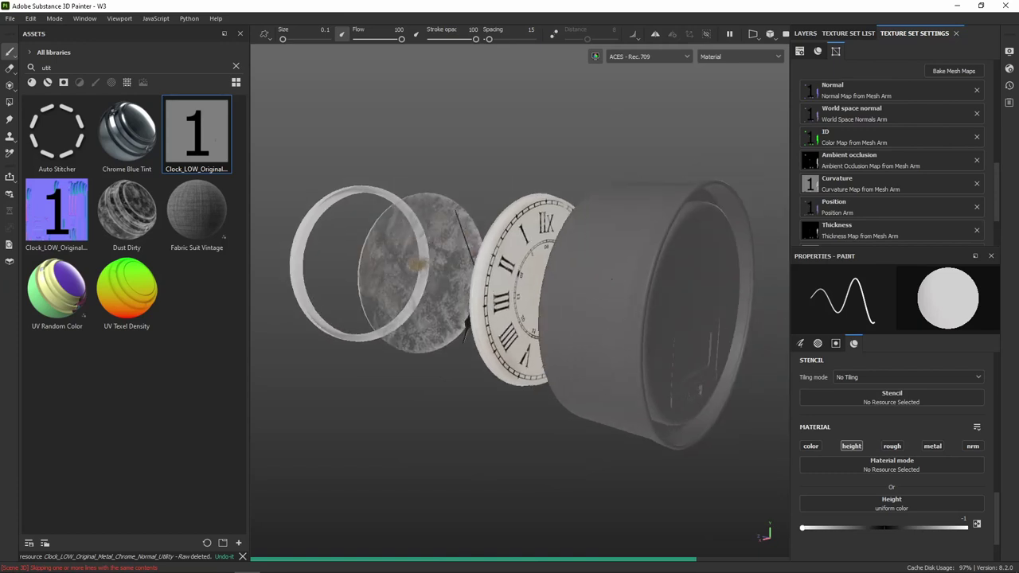
left_click(847, 33)
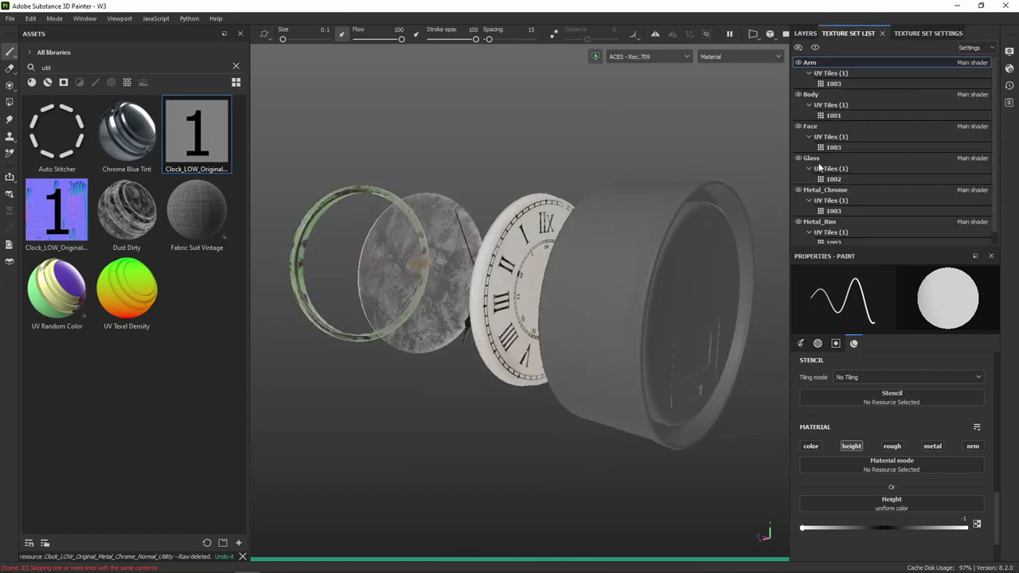
left_click(815, 48)
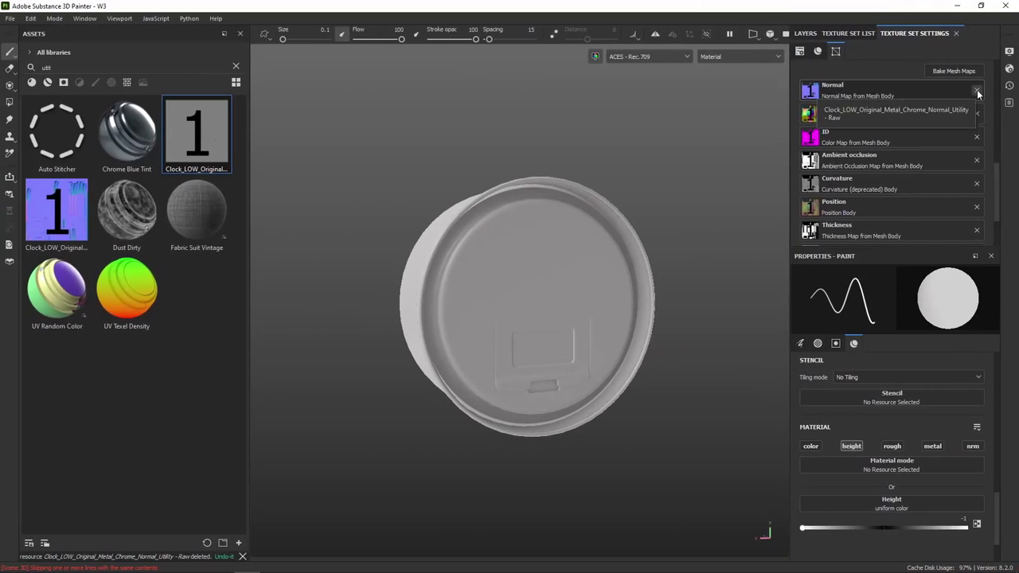
- Swap the Body's Normal map slot for the imported Clock_LOW normal map
left_click(978, 93)
left_click_drag(57, 211, 876, 88)
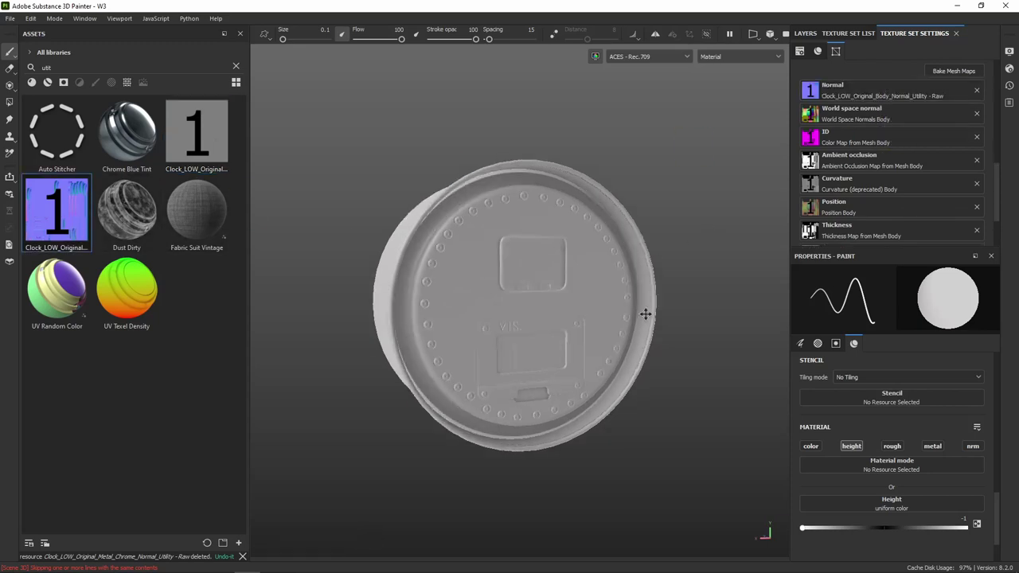
mouse_move(644, 313)
left_mouse_down("alt")
mouse_move(618, 291)
mouse_move(589, 295)
left_mouse_up("alt")
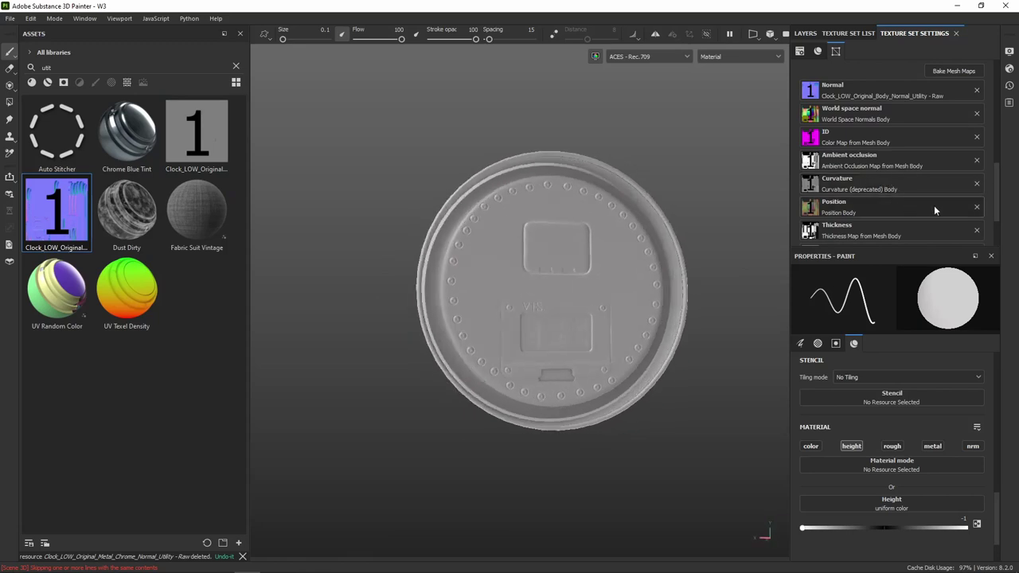
scroll(952, 231, "down", 2)
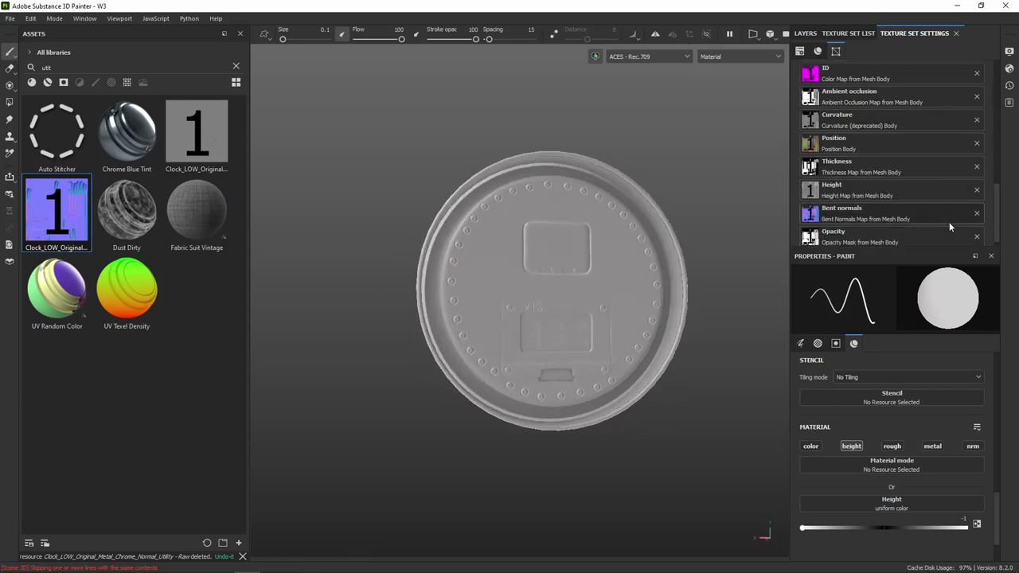
- Swap the Body's Height map slot for the imported height map, then inspect the mesh maps
left_click(977, 191)
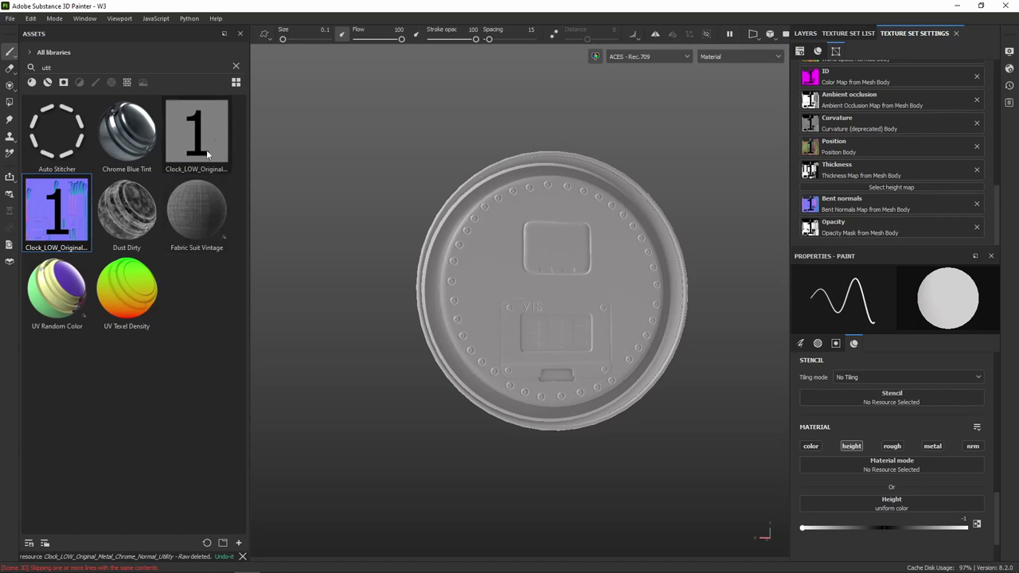
mouse_move(196, 135)
left_mouse_down()
mouse_move(823, 161)
mouse_move(863, 185)
left_mouse_up()
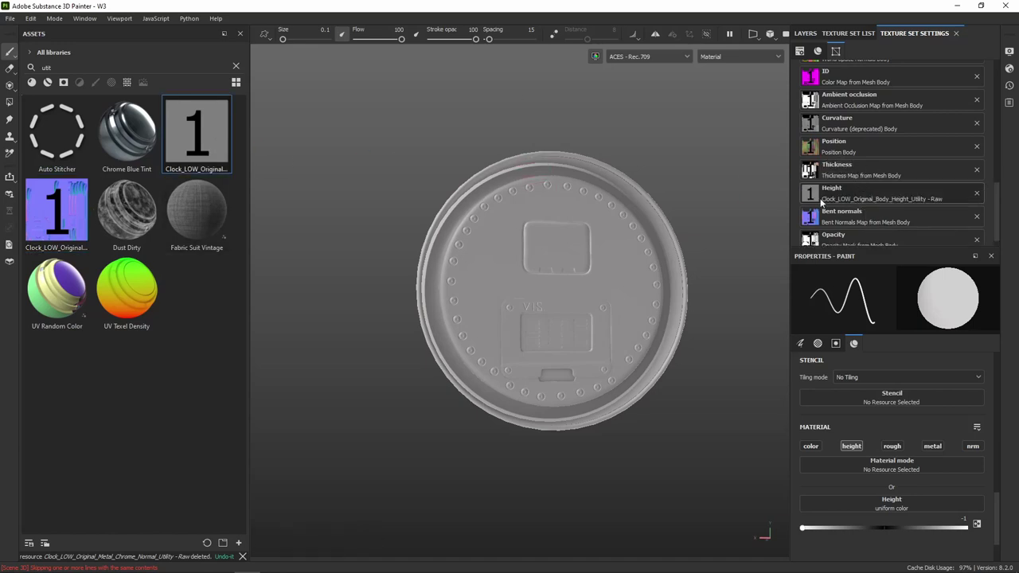
left_click_drag(581, 269, 650, 330, "alt")
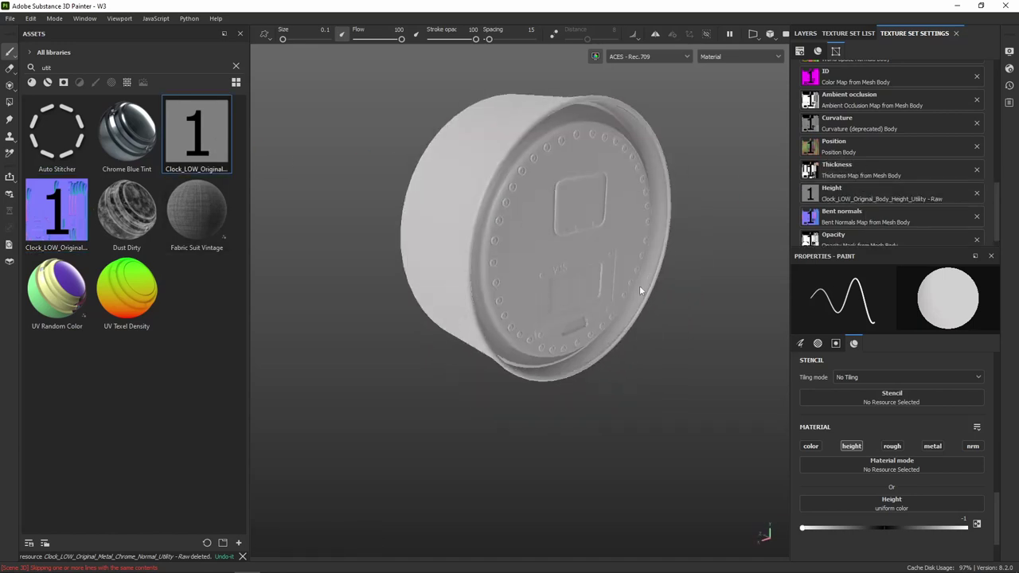
left_click_drag(667, 259, 681, 256, "alt")
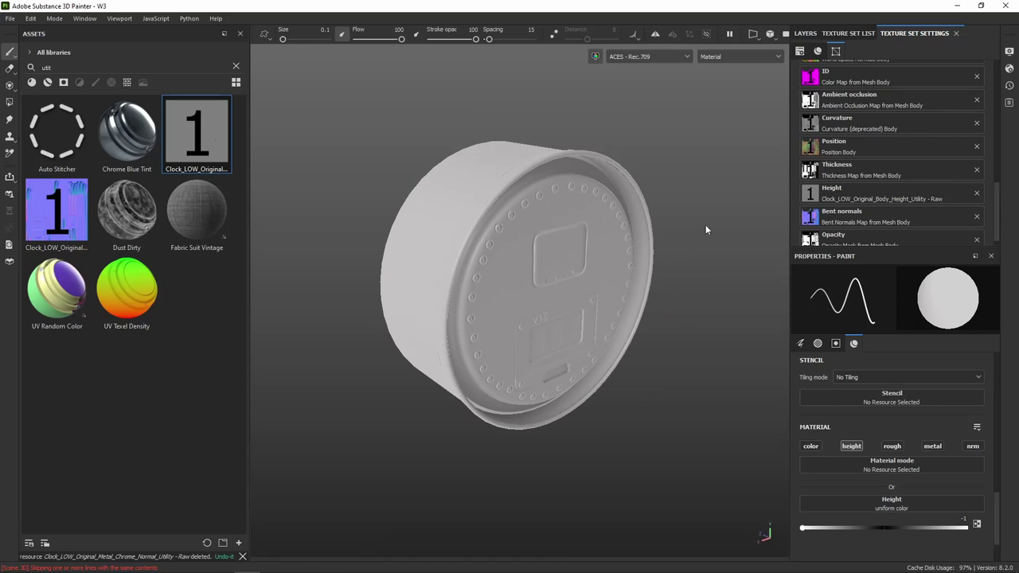
key("b")
key("b")
key("b")
key("b")
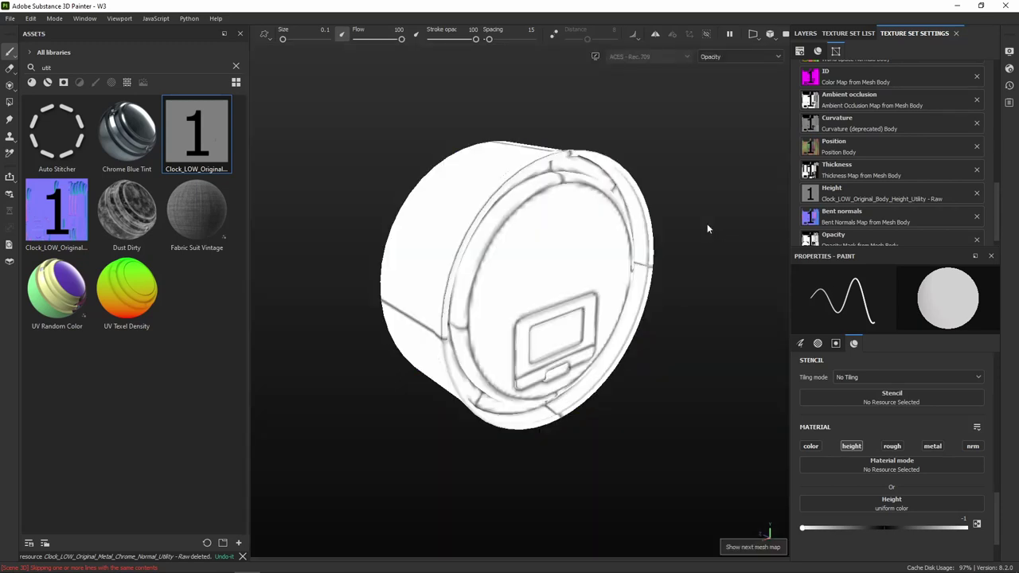
- Return the viewport to the shaded material view and bring up the Bake Mesh Maps settings
left_click(764, 56)
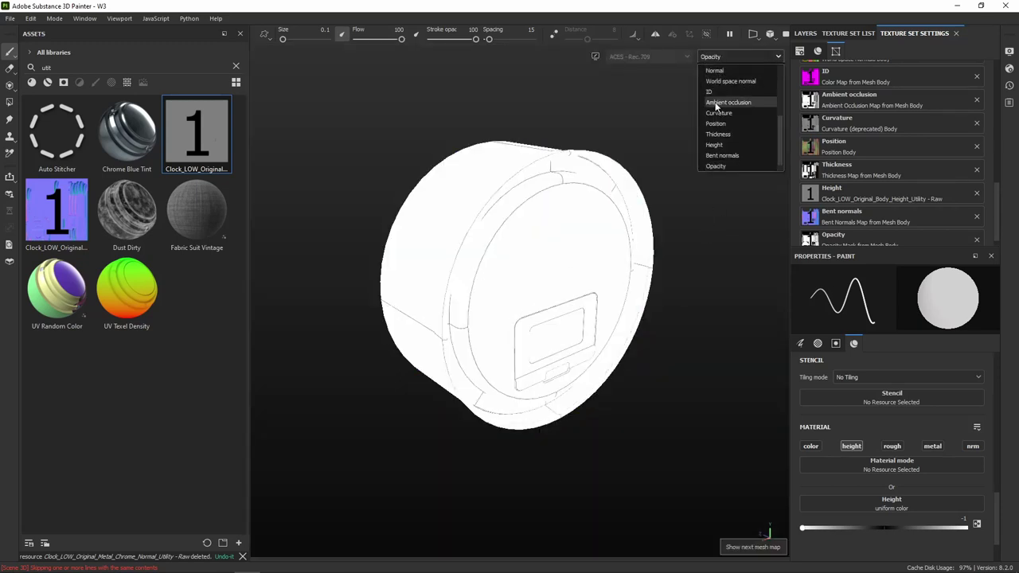
scroll(718, 104, "up", 2)
scroll(722, 114, "up", 2)
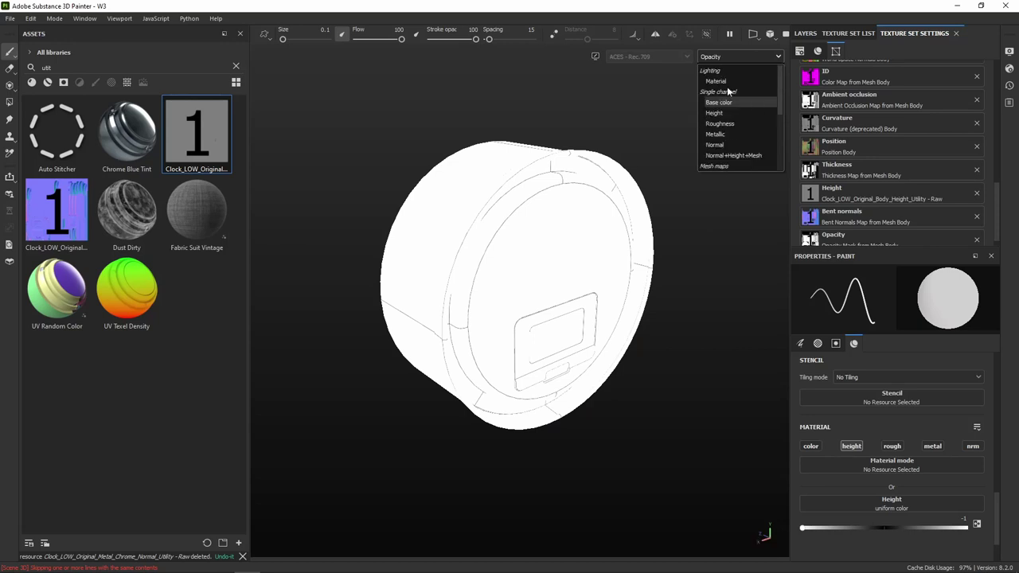
left_click(736, 81)
scroll(908, 143, "up", 3)
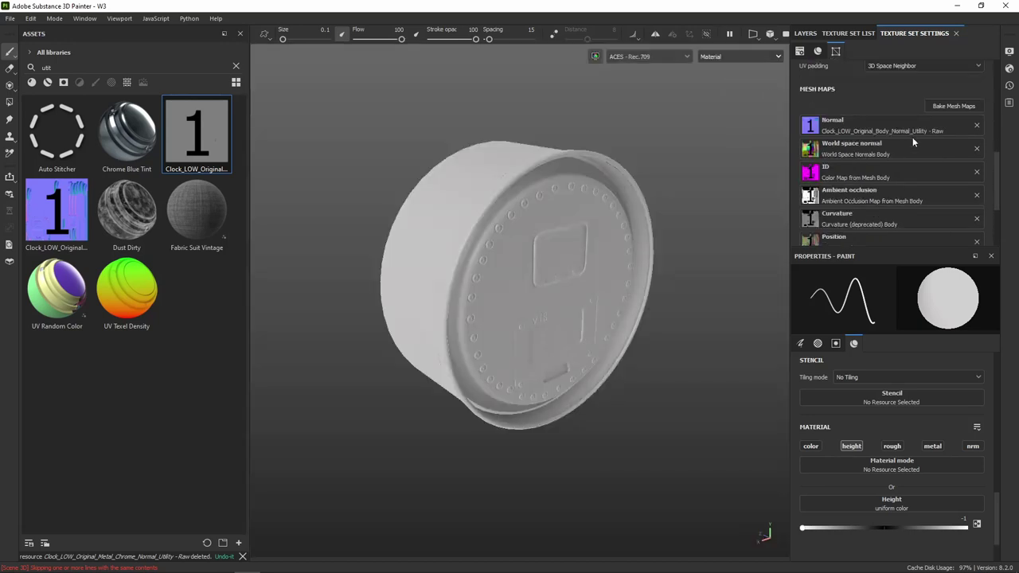
left_click(957, 107)
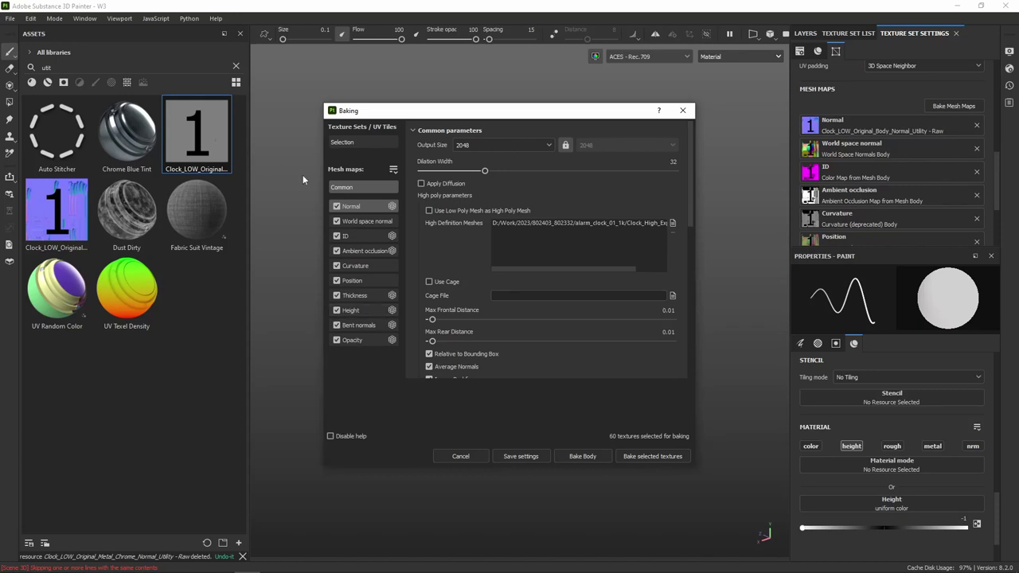
- Bake the Body's ID, AO, curvature and position maps, excluding Normal and Height
left_click(336, 206)
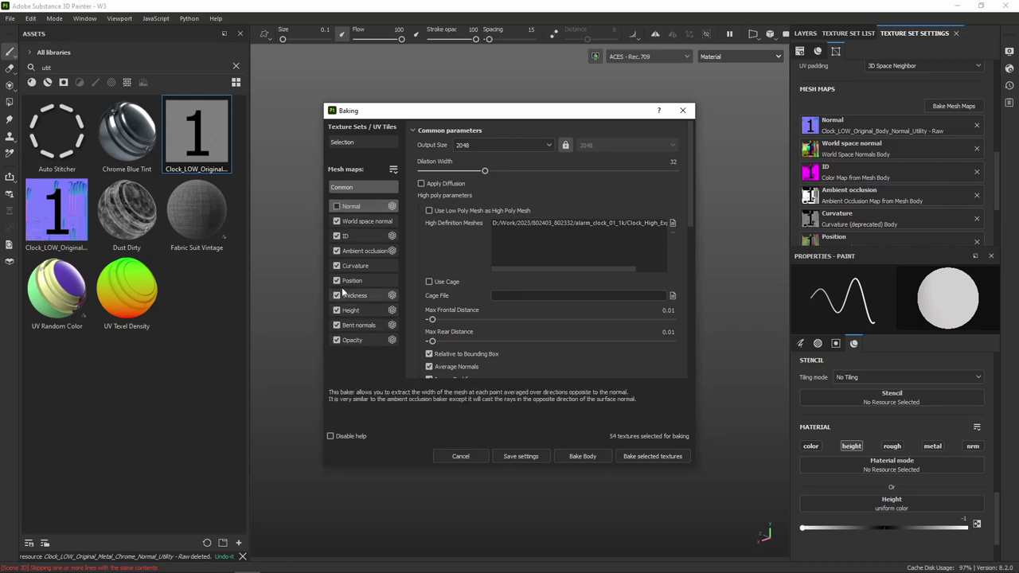
left_click(336, 309)
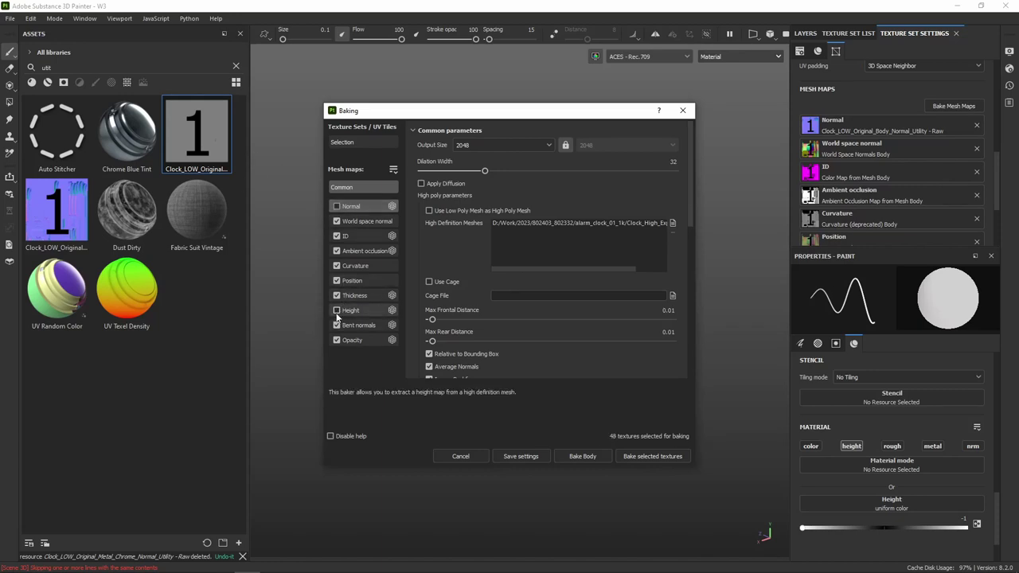
left_click(367, 266)
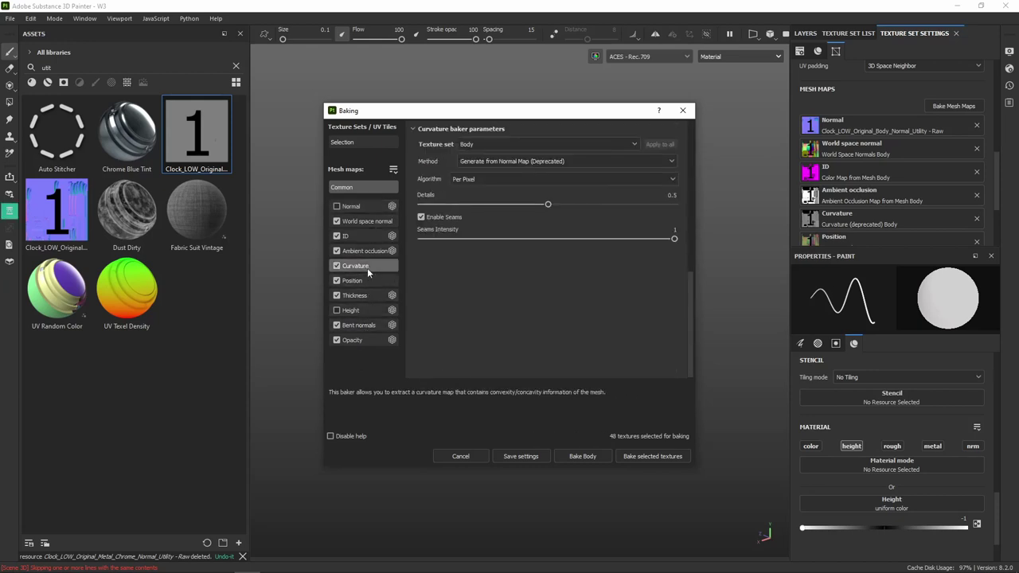
left_click(492, 160)
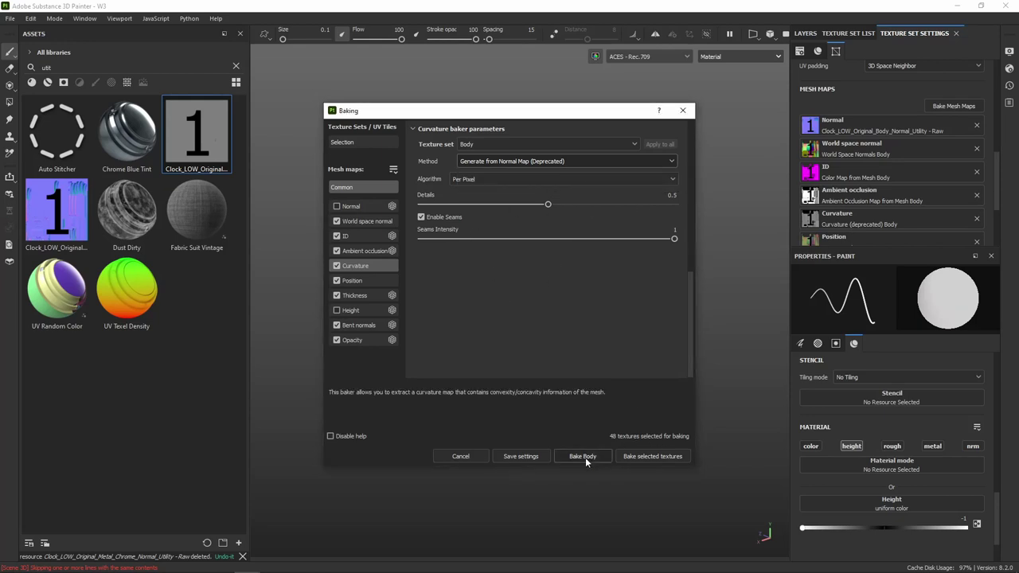
left_click(559, 456)
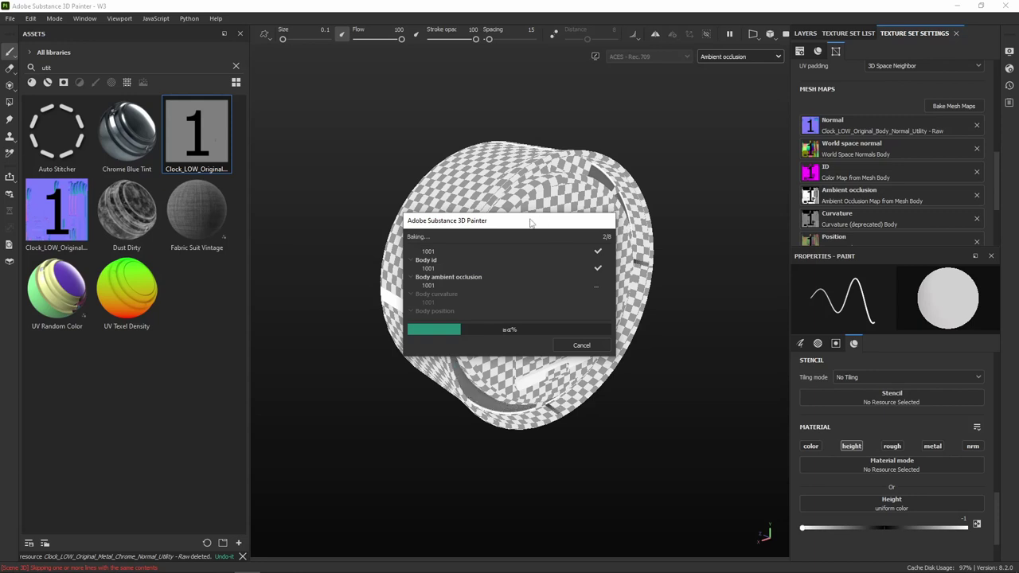
left_click_drag(530, 224, 348, 167)
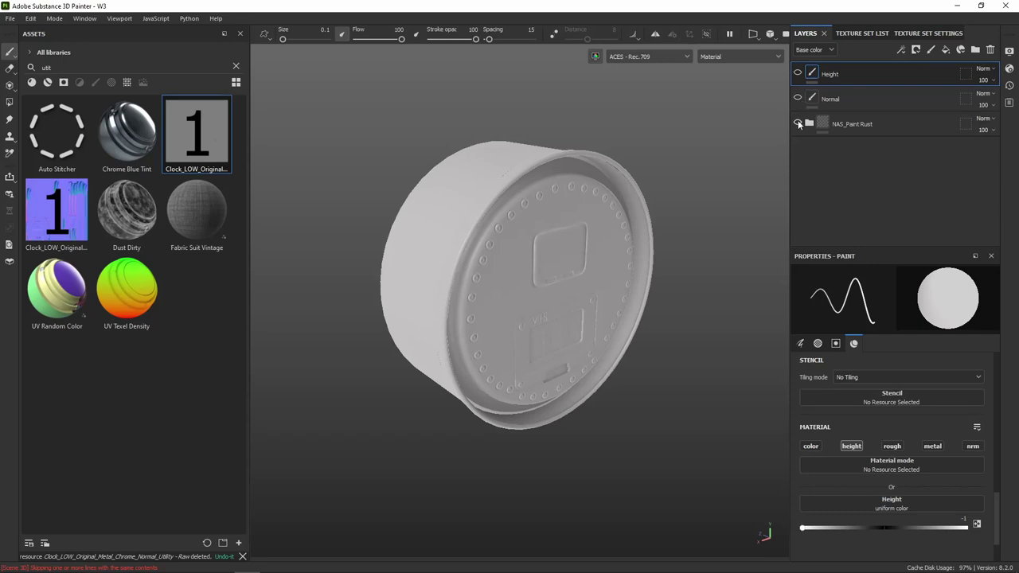
- Show the NAS_Paint Rust folder again and orbit to inspect the rusty green body
left_click(823, 129)
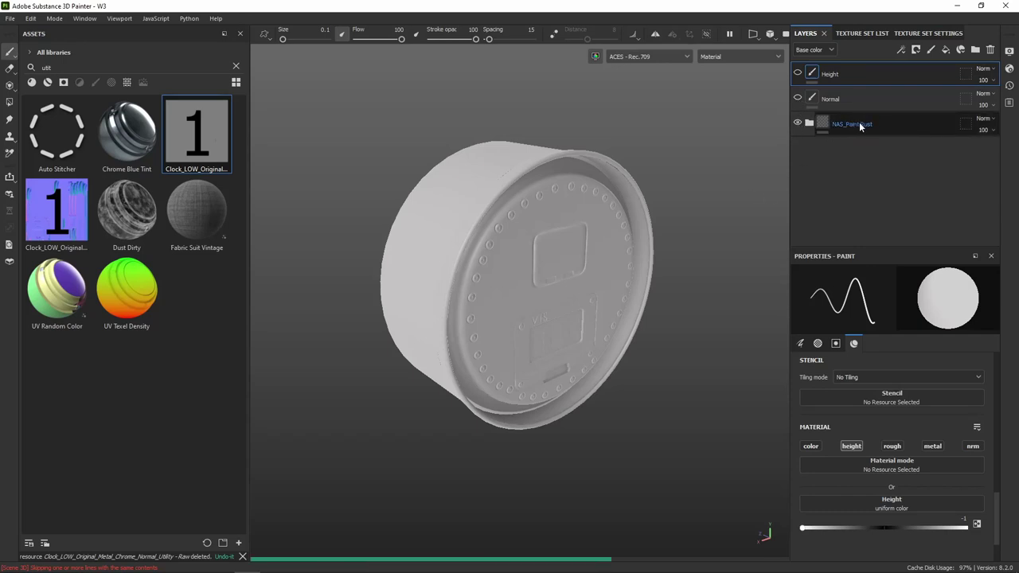
left_click_drag(666, 303, 551, 290, "alt")
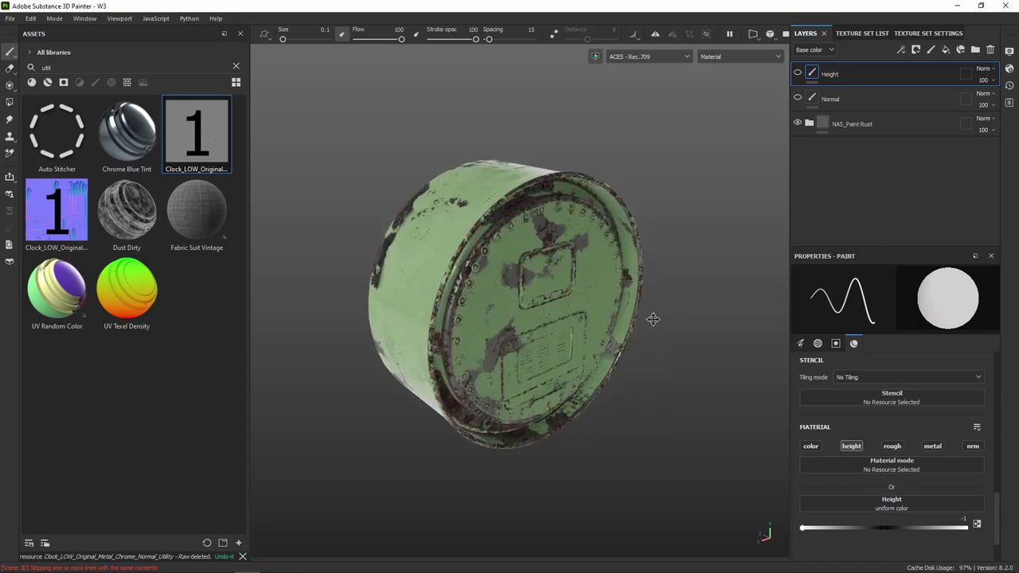
scroll(584, 265, "up", 5)
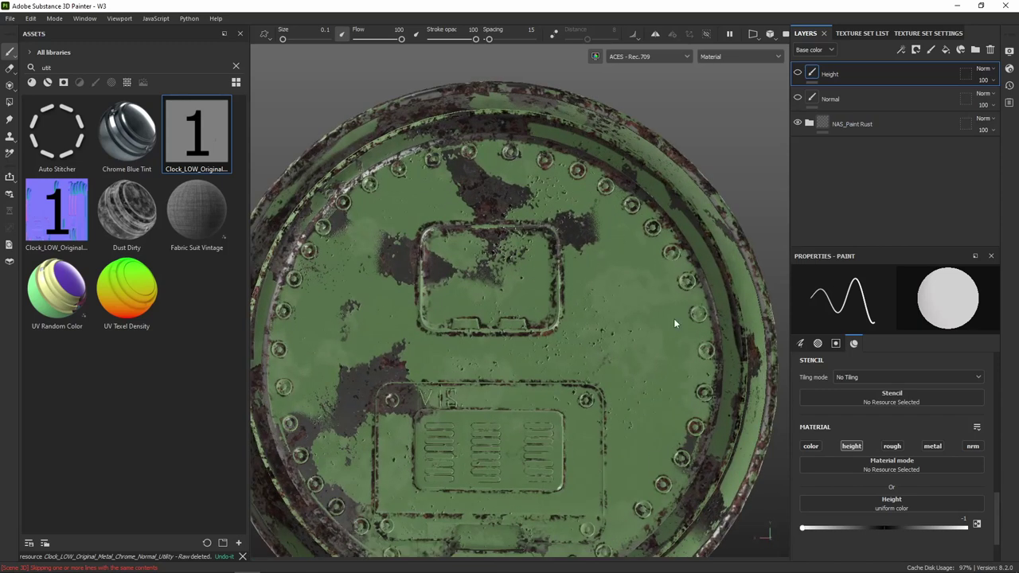
left_click_drag(576, 444, 552, 237, "alt")
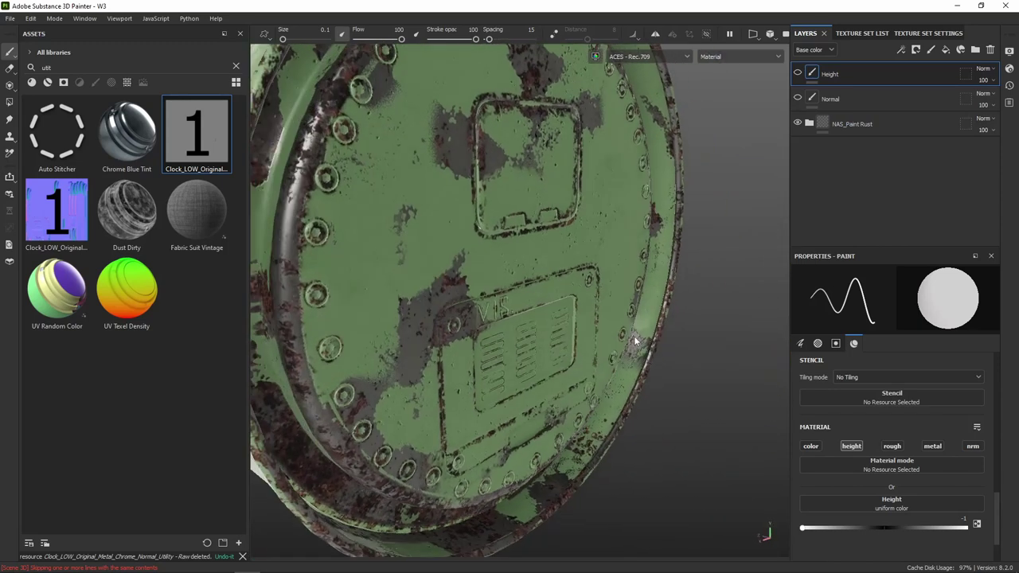
scroll(552, 237, "down", 5)
middle_click_drag(553, 237, 552, 212, "alt")
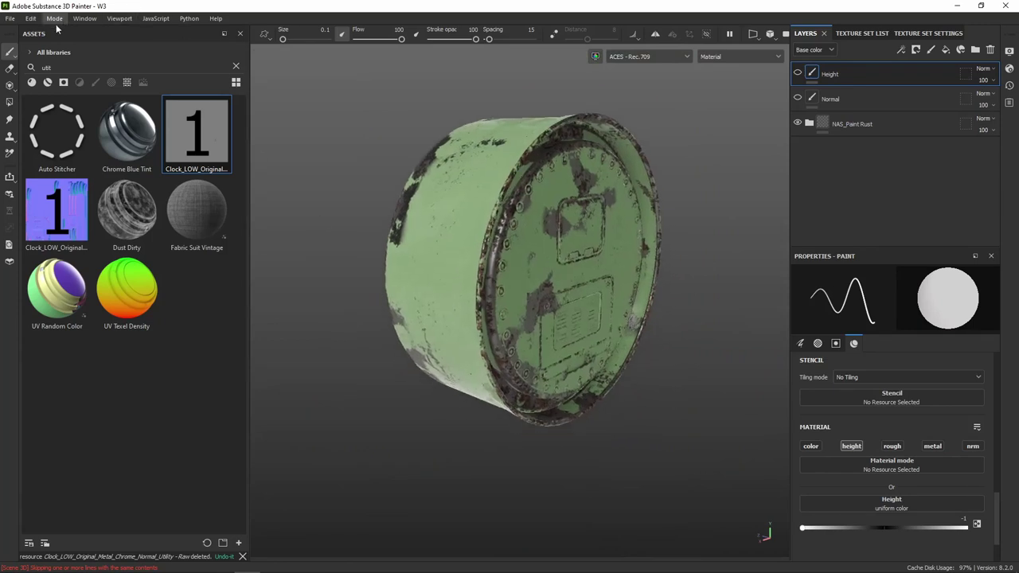
- Restore the project mesh to Clock_LOW_Original.obj via Edit > Project Configuration
left_click(30, 19)
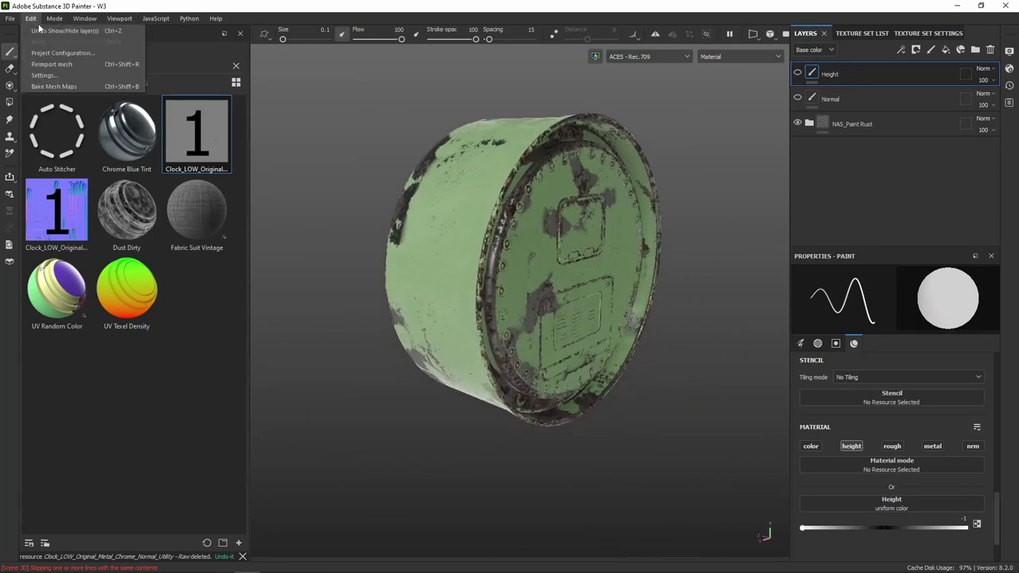
left_click(100, 53)
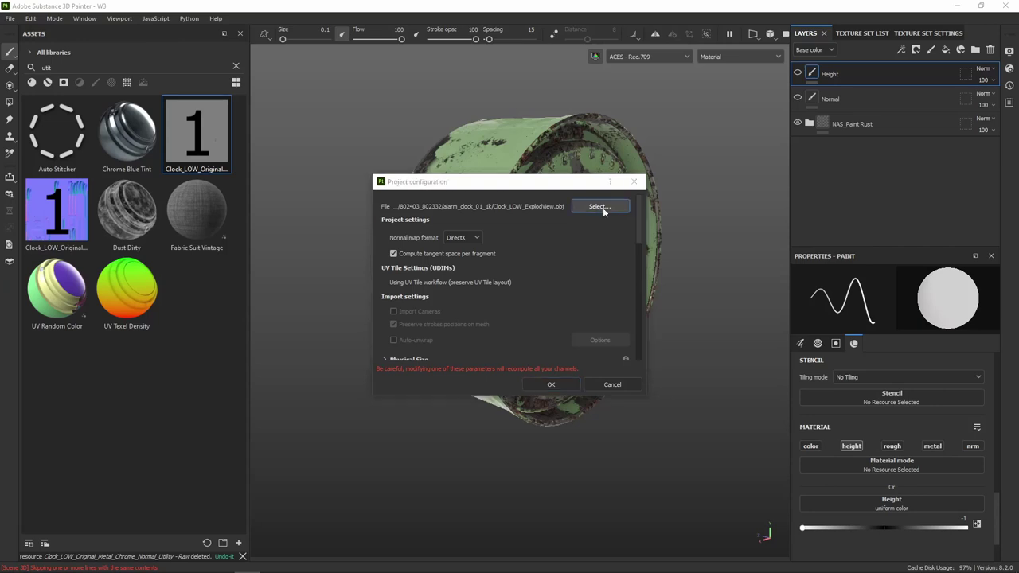
left_click(602, 207)
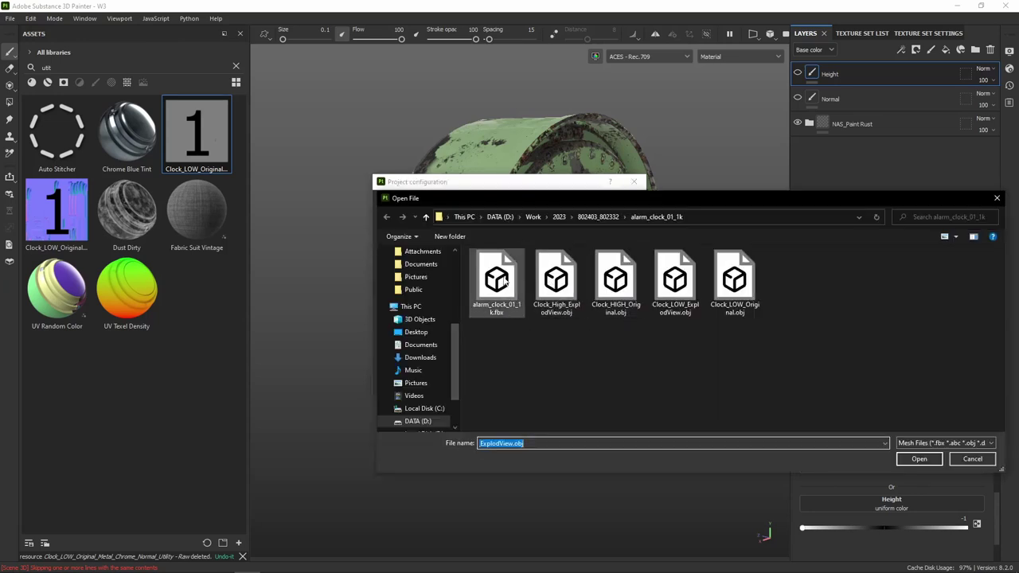
left_click(733, 282)
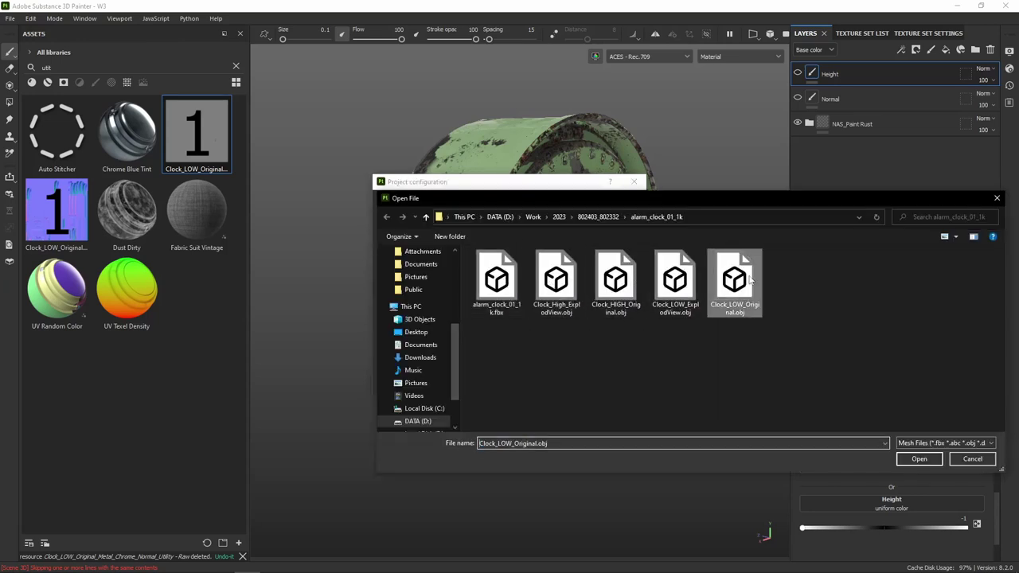
left_click(919, 459)
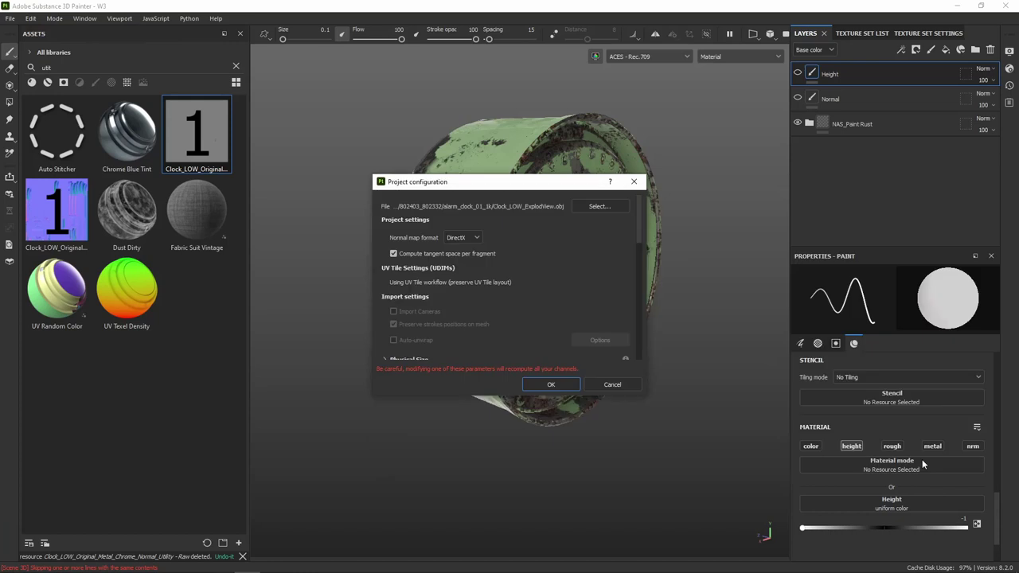
left_click(560, 386)
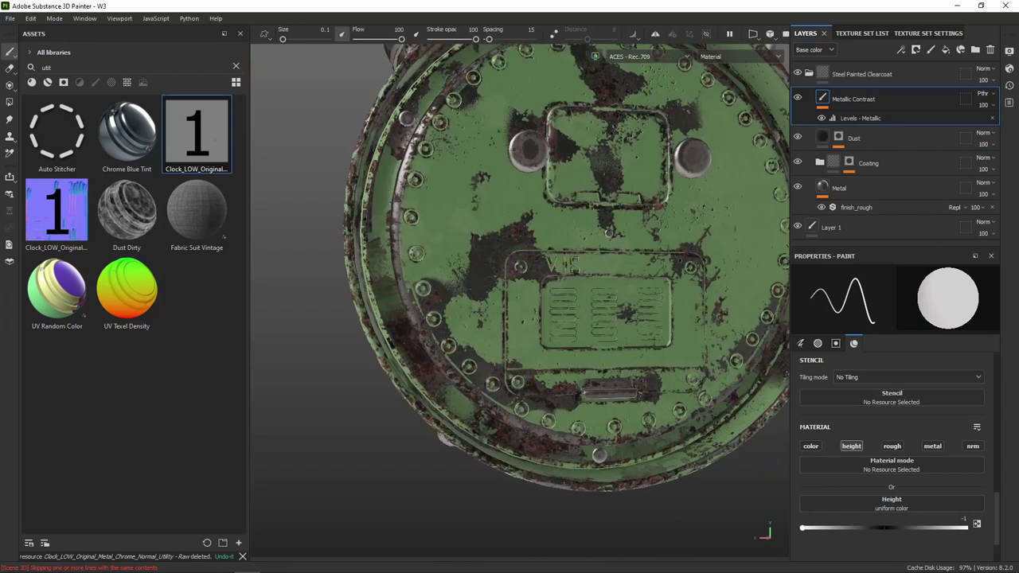
scroll(521, 301, "up", 3)
left_click_drag(521, 301, 490, 296, "alt")
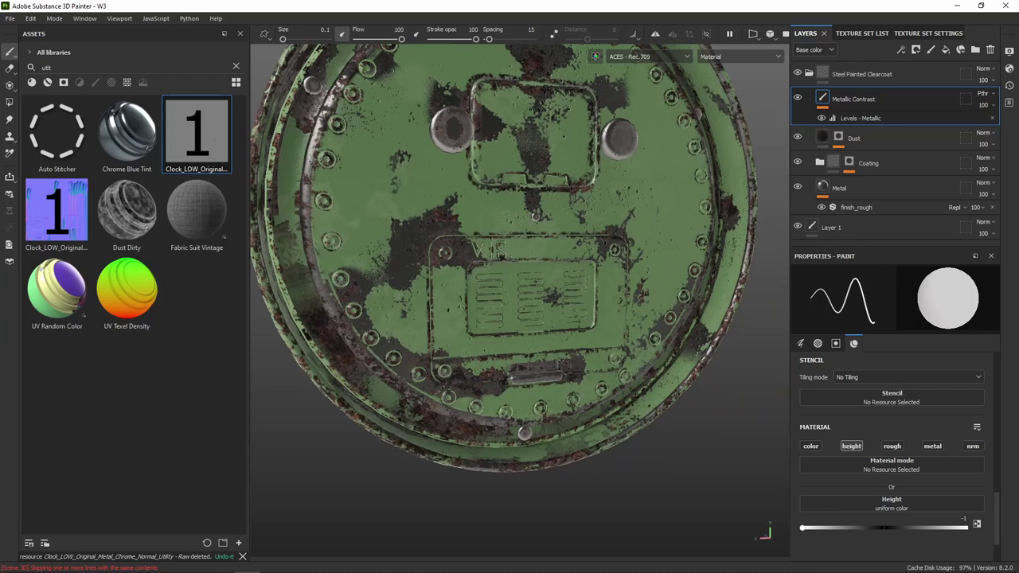
left_click_drag(494, 263, 557, 327, "alt")
left_click_drag(517, 286, 493, 270, "alt")
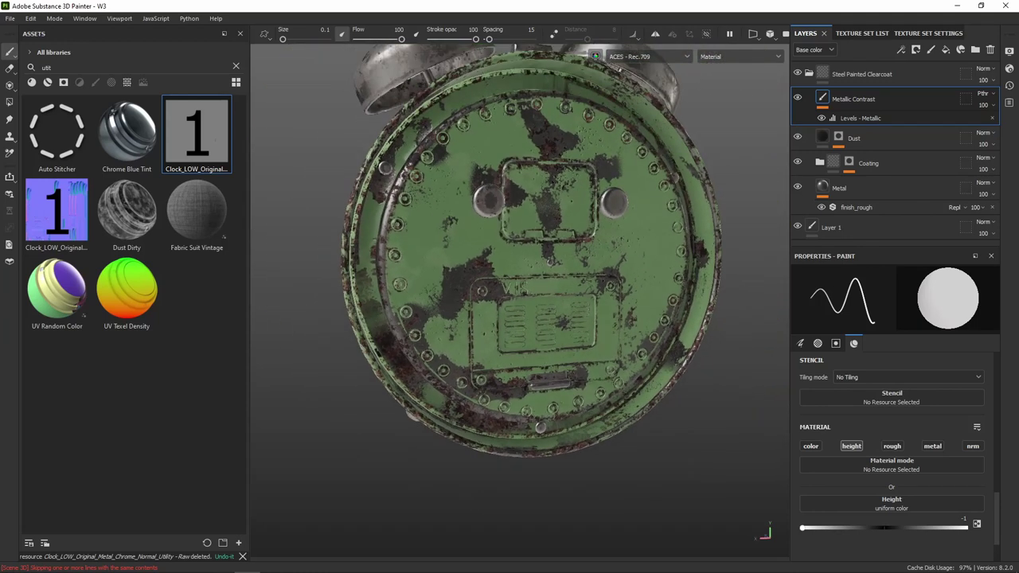
scroll(517, 286, "up", 2)
left_click_drag(549, 223, 555, 260, "alt")
left_click_drag(584, 263, 621, 239, "alt")
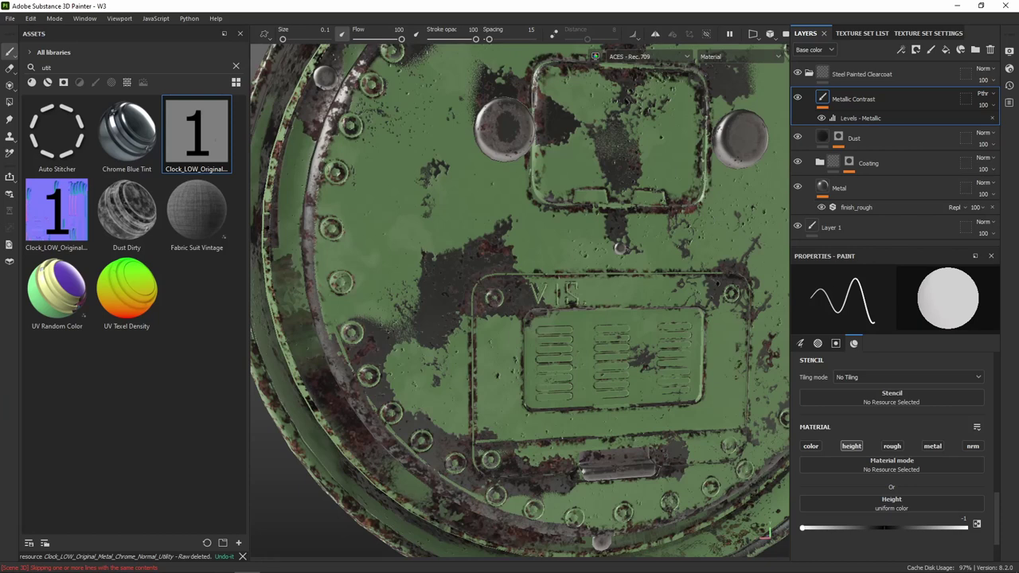
left_click_drag(621, 239, 605, 255, "alt")
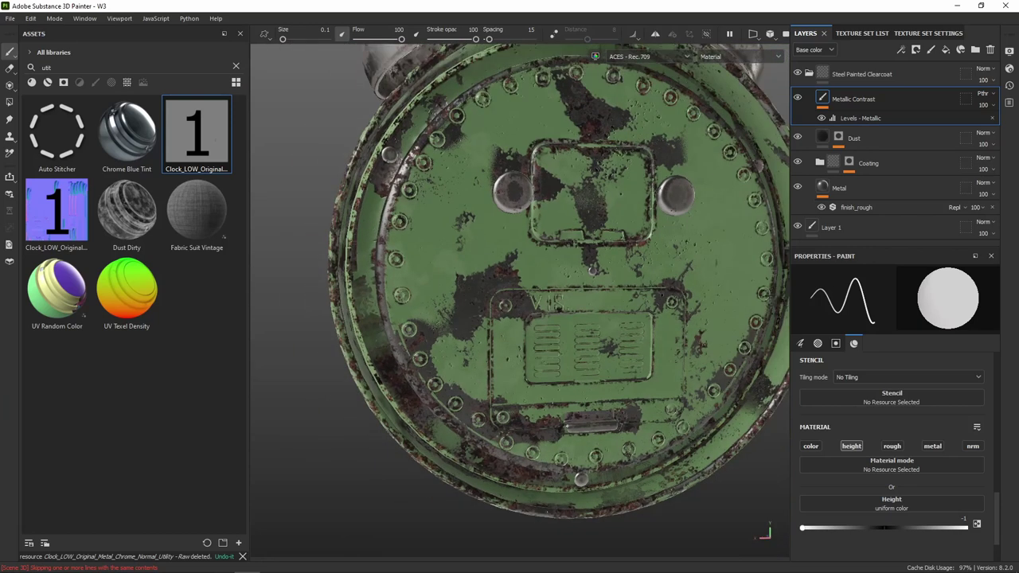
scroll(557, 279, "down", 3)
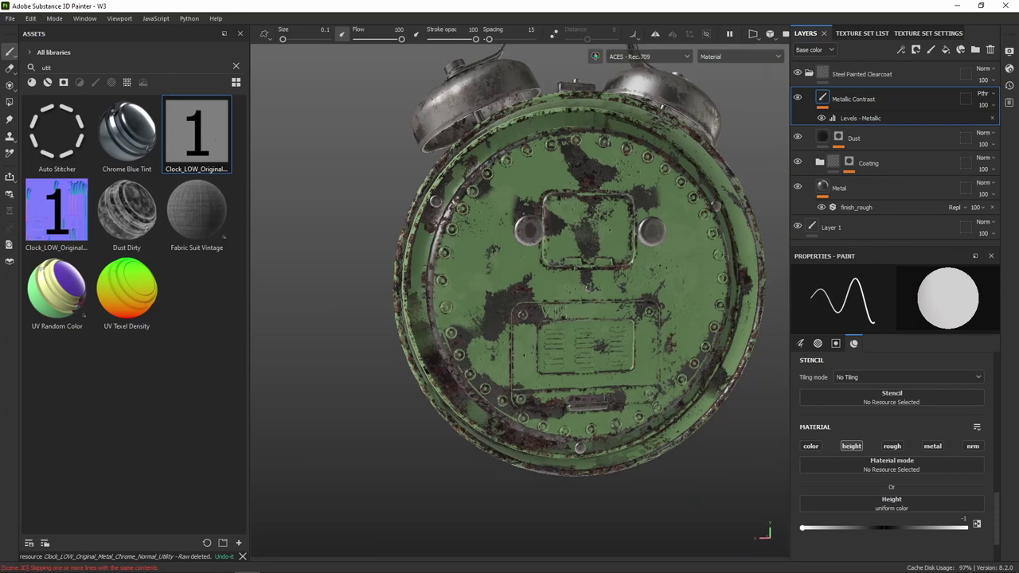
mouse_move(553, 352)
left_mouse_down("alt")
mouse_move(550, 336)
mouse_move(774, 335)
mouse_move(571, 404)
mouse_move(578, 364)
mouse_move(470, 340)
mouse_move(378, 292)
mouse_move(469, 345)
mouse_move(518, 350)
left_mouse_up("alt")
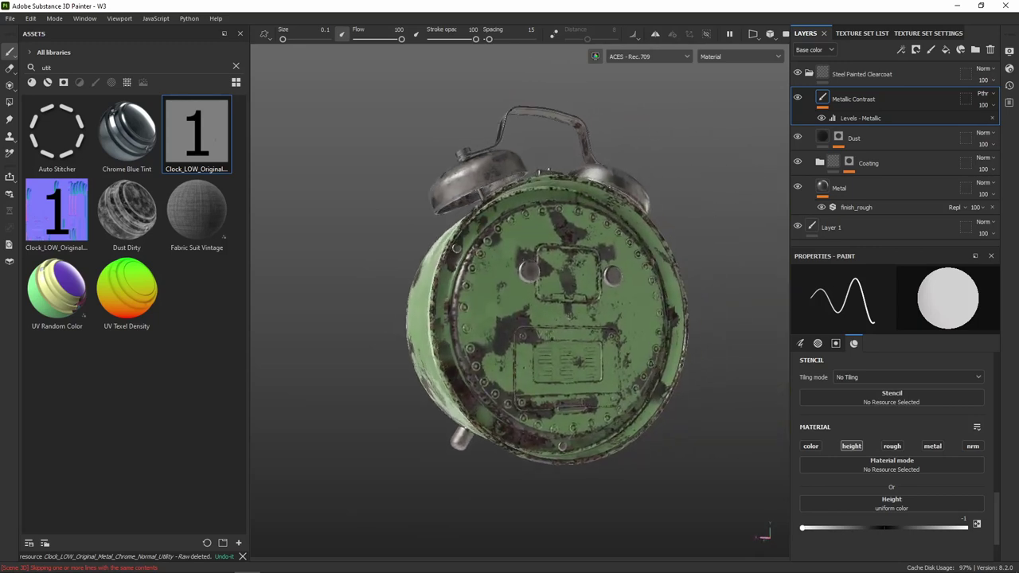
mouse_move(586, 352)
left_mouse_down("alt")
mouse_move(550, 362)
mouse_move(561, 354)
mouse_move(739, 368)
mouse_move(743, 315)
mouse_move(541, 326)
mouse_move(655, 371)
mouse_move(677, 366)
left_mouse_up("alt")
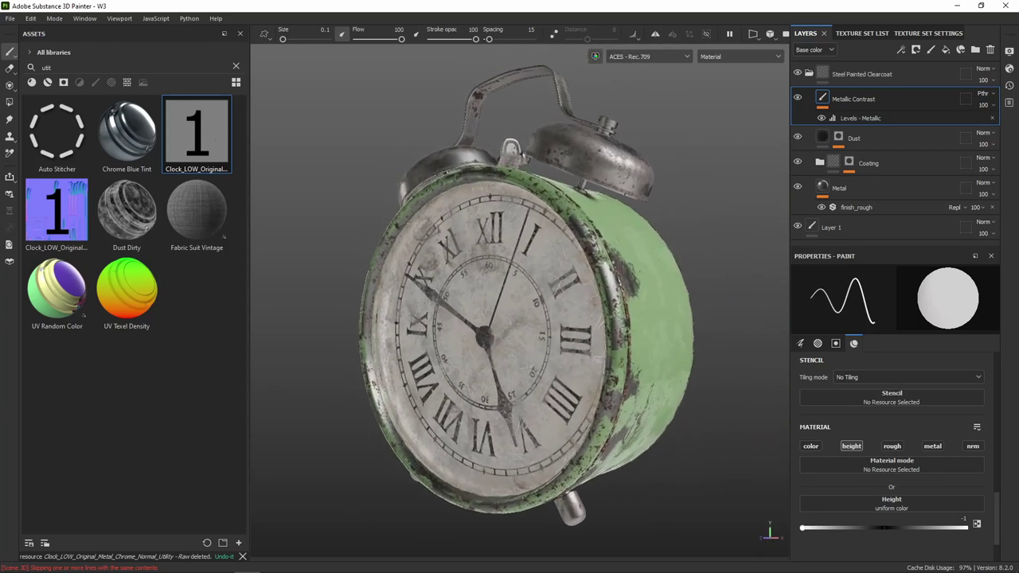